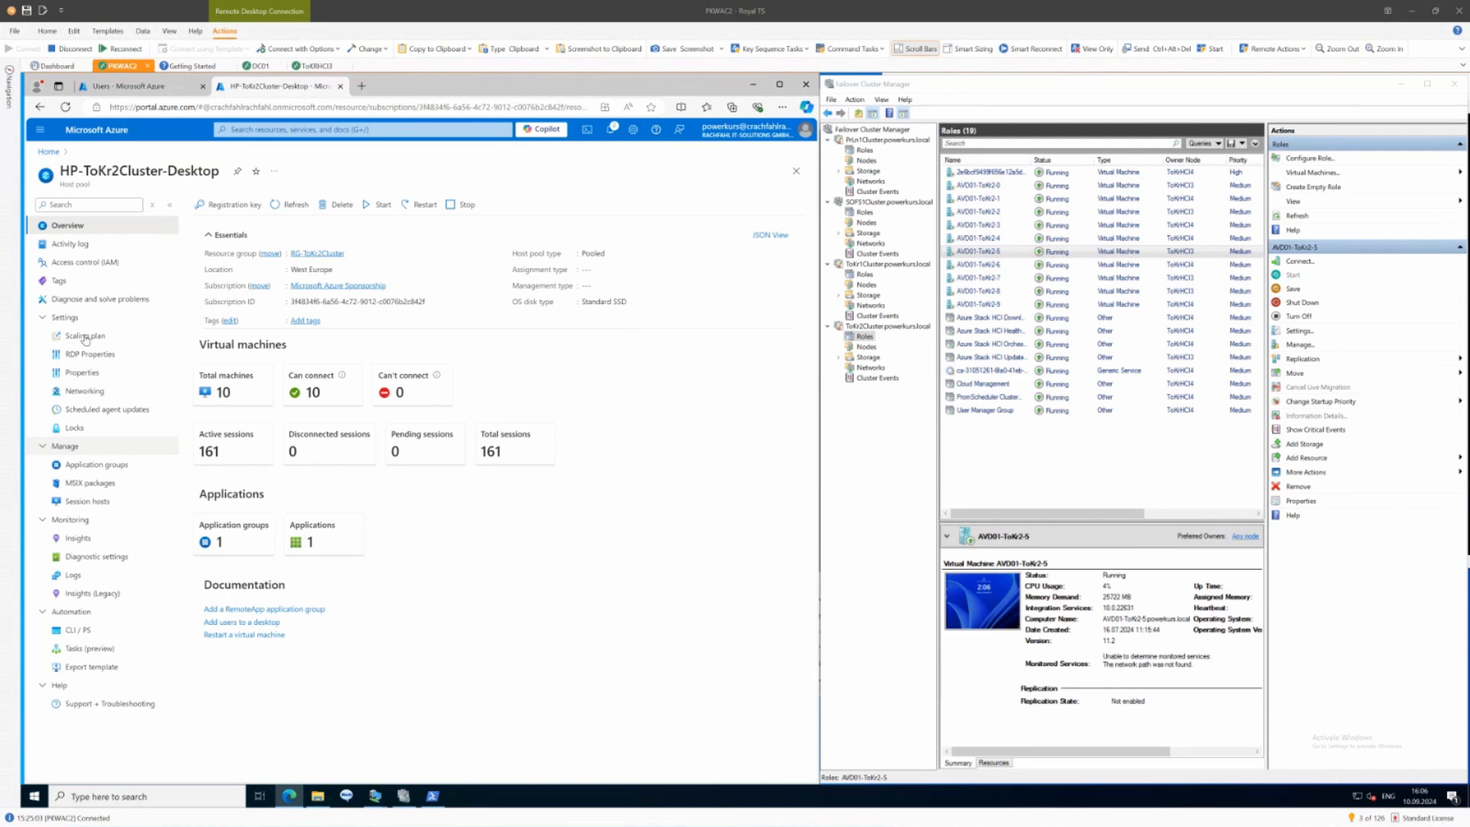
Open weekdays_schedule from the host pool's assigned scaling plan SCP-HP-ToKr2Cluster-Desktop and proceed to its ramp-up settings
{"action": "left_click", "coordinate": [85, 337]}
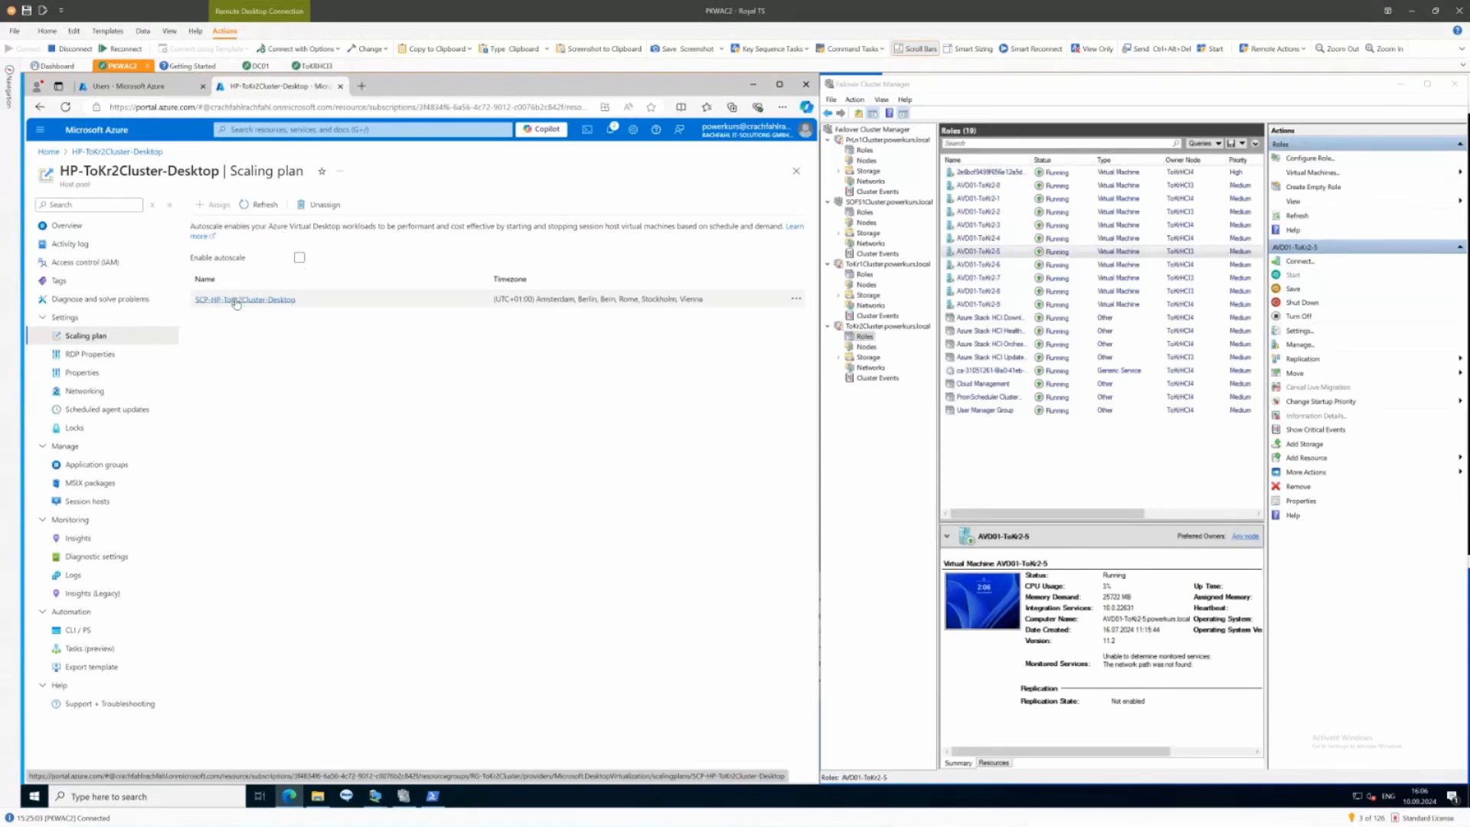
{"action": "left_click", "coordinate": [236, 300]}
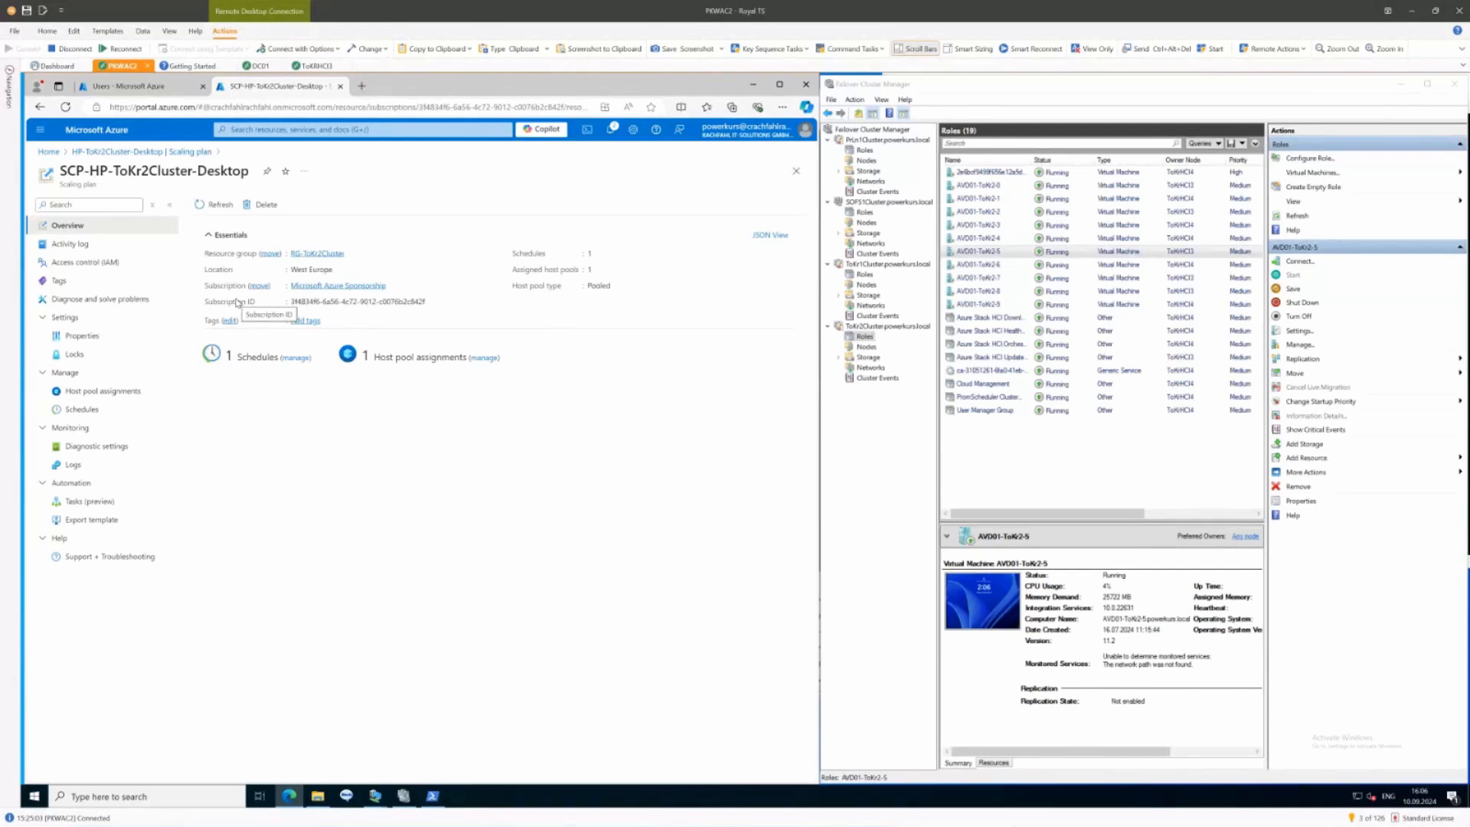
{"action": "left_click", "coordinate": [297, 359]}
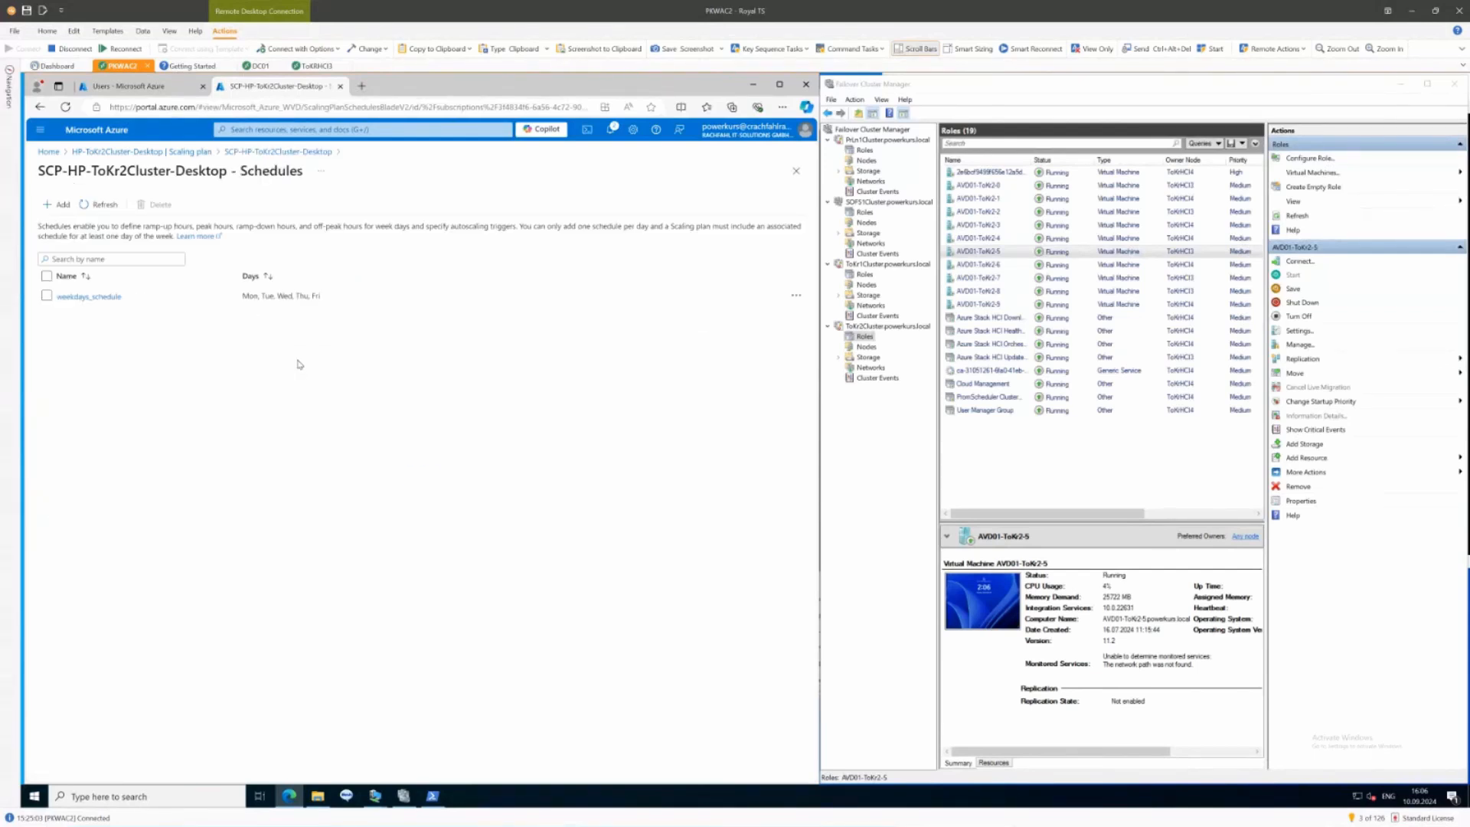
{"action": "left_click", "coordinate": [115, 298]}
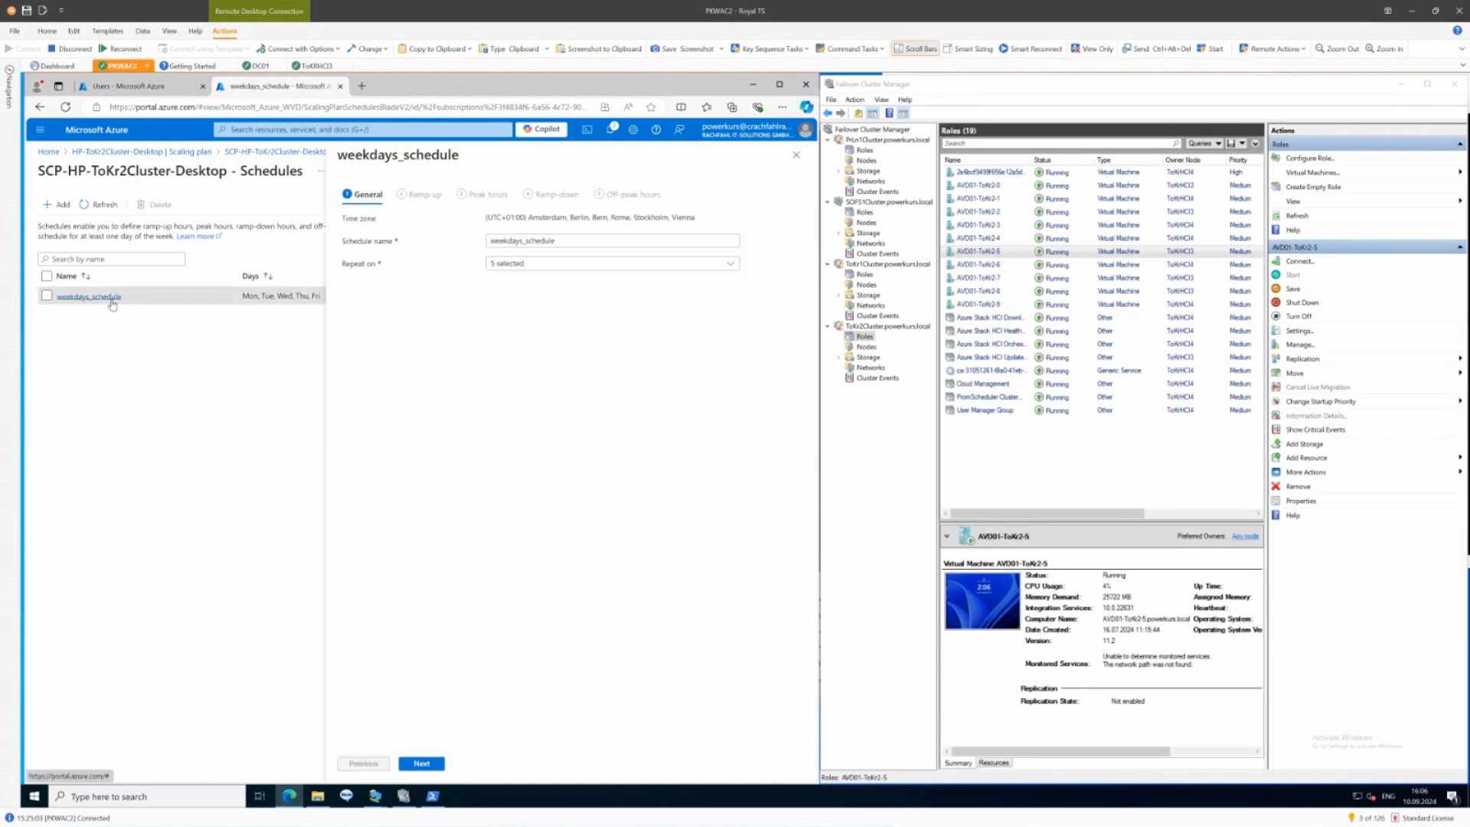
{"action": "left_click", "coordinate": [424, 764]}
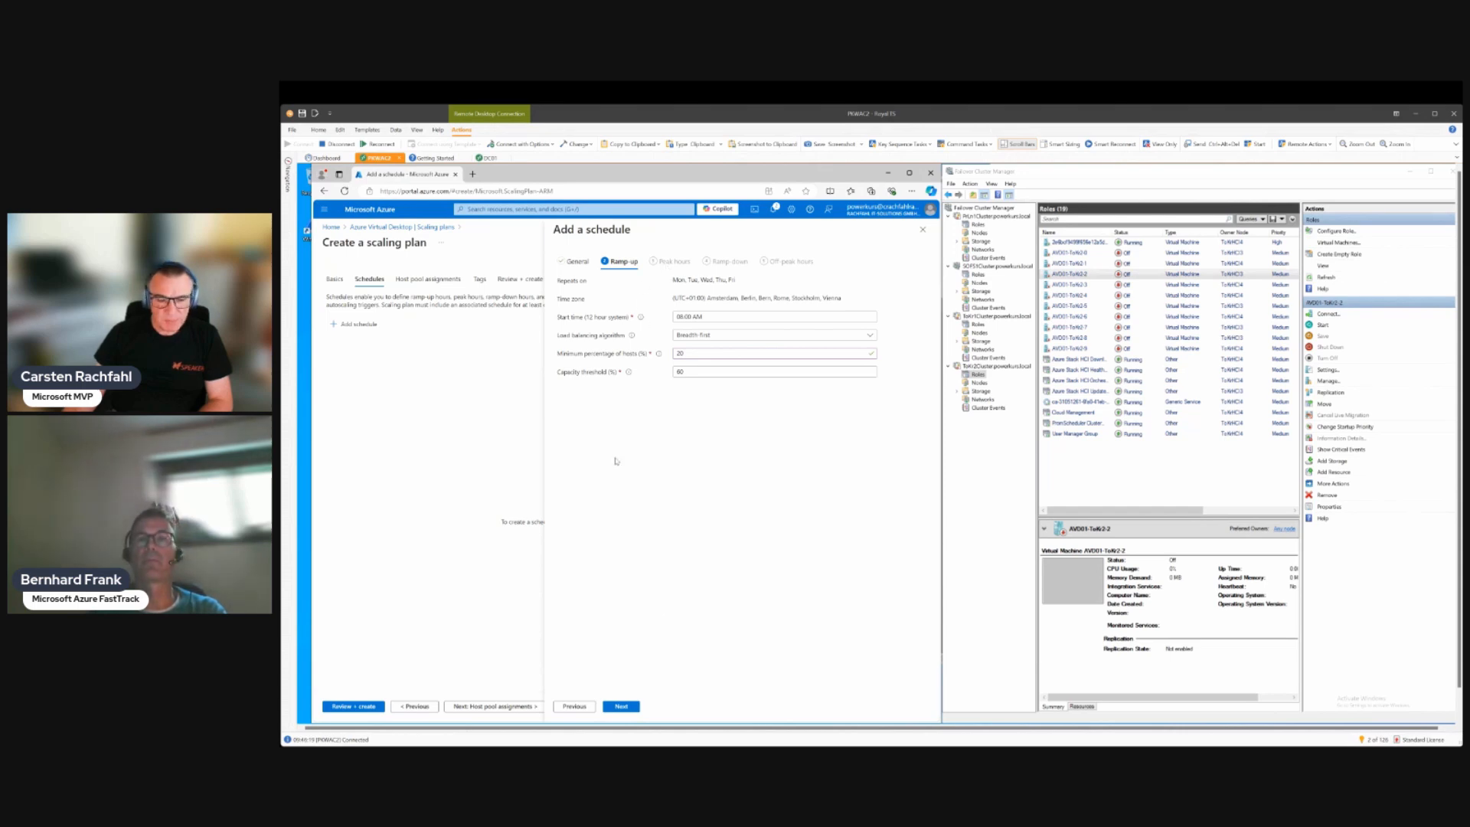
Accept the ramp-up settings and choose Breadth-first as the load balancing algorithm for the schedule's peak hours
{"action": "left_click", "coordinate": [626, 705]}
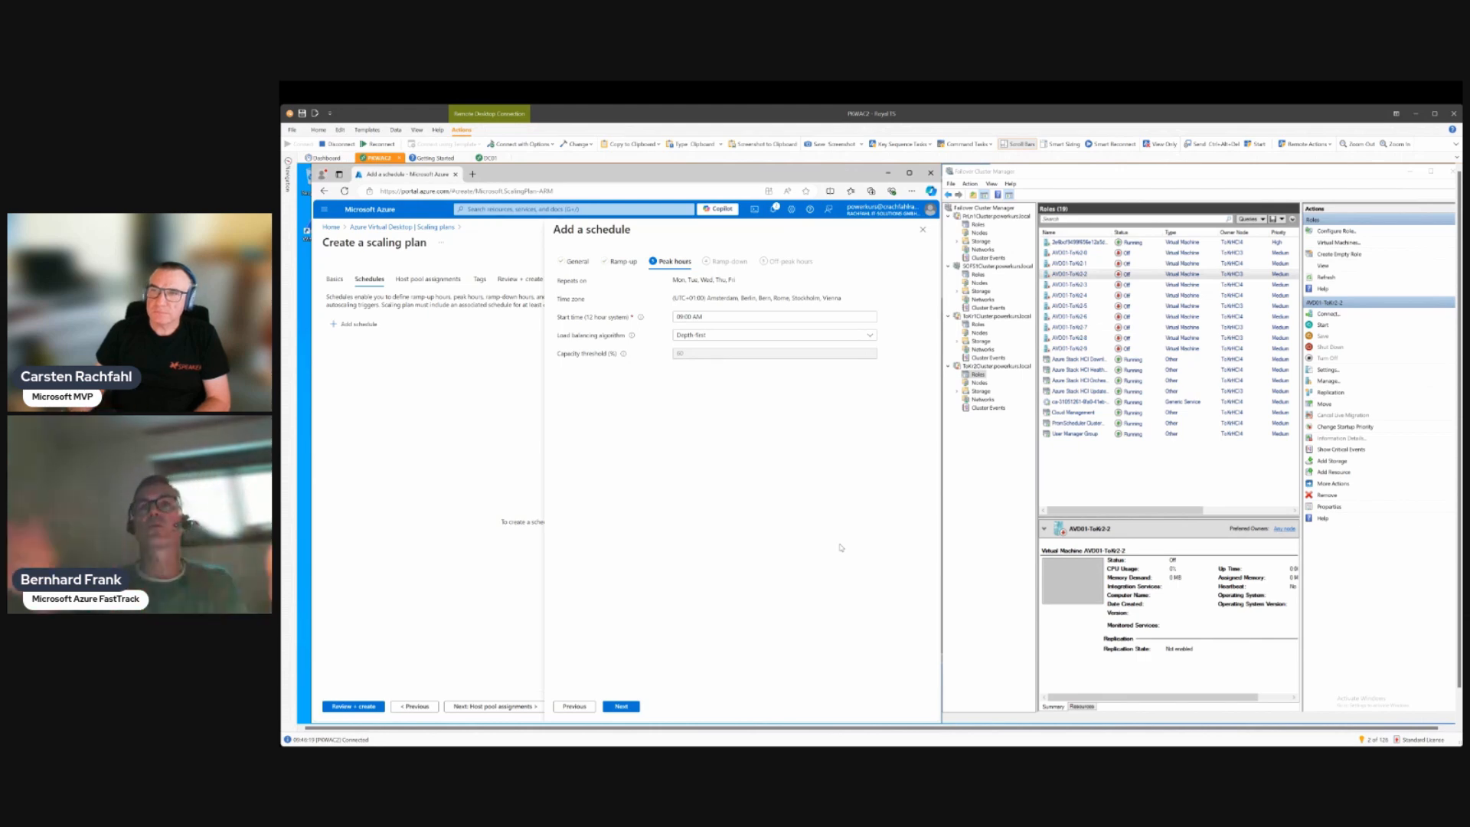
{"action": "left_click", "coordinate": [855, 337]}
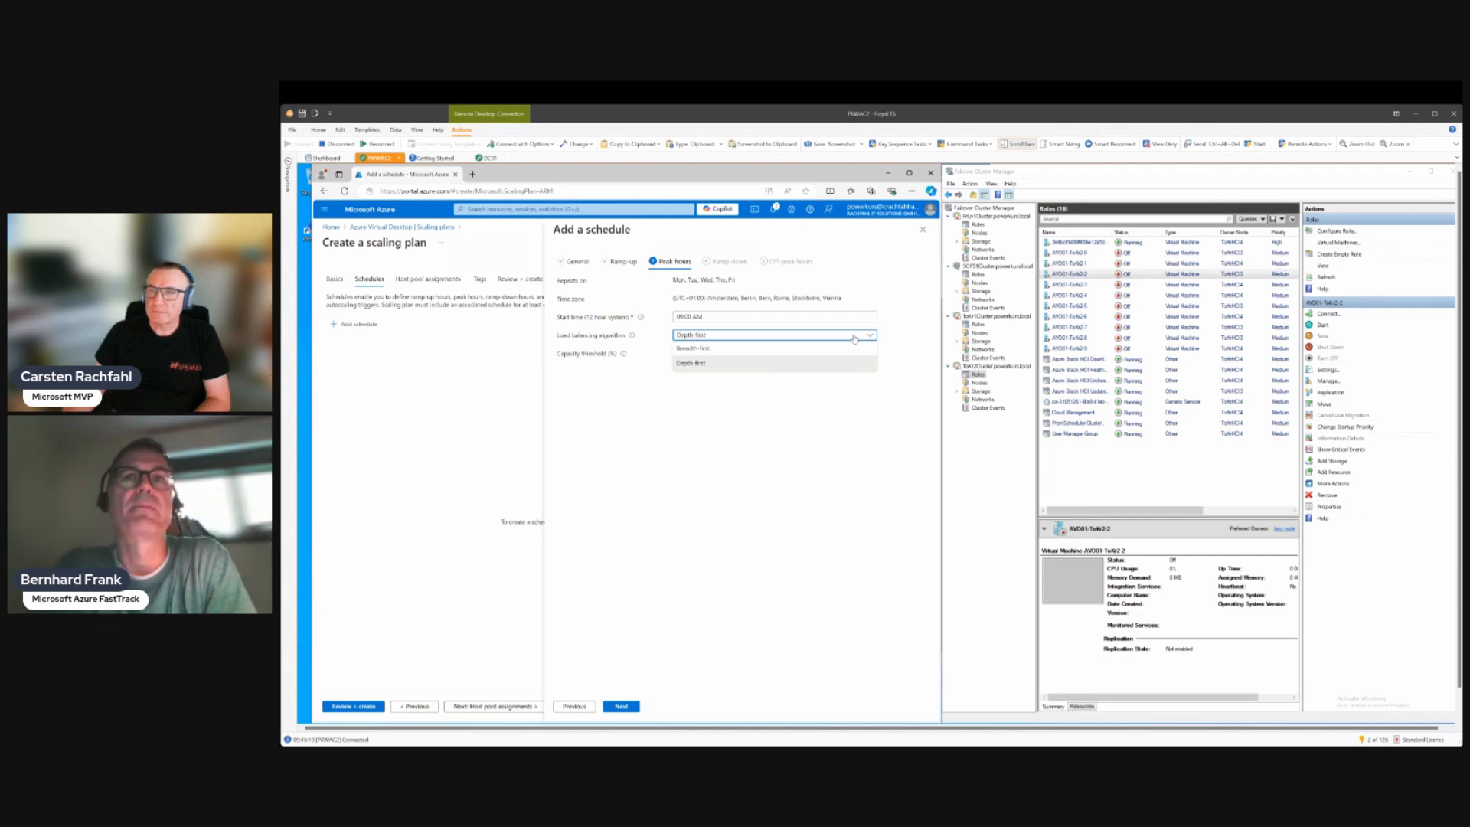
{"action": "left_click", "coordinate": [854, 338]}
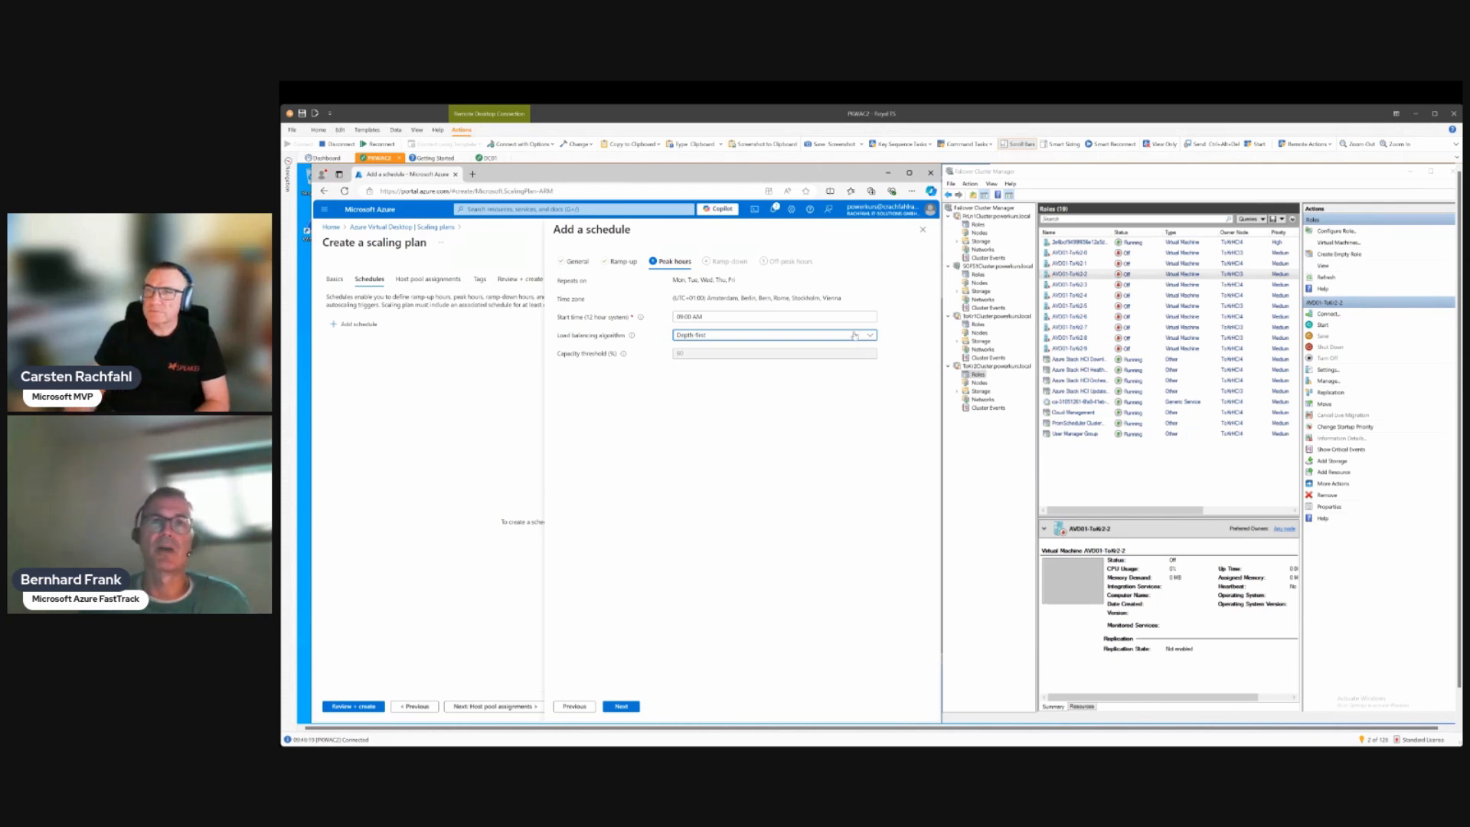
{"action": "left_click", "coordinate": [852, 336]}
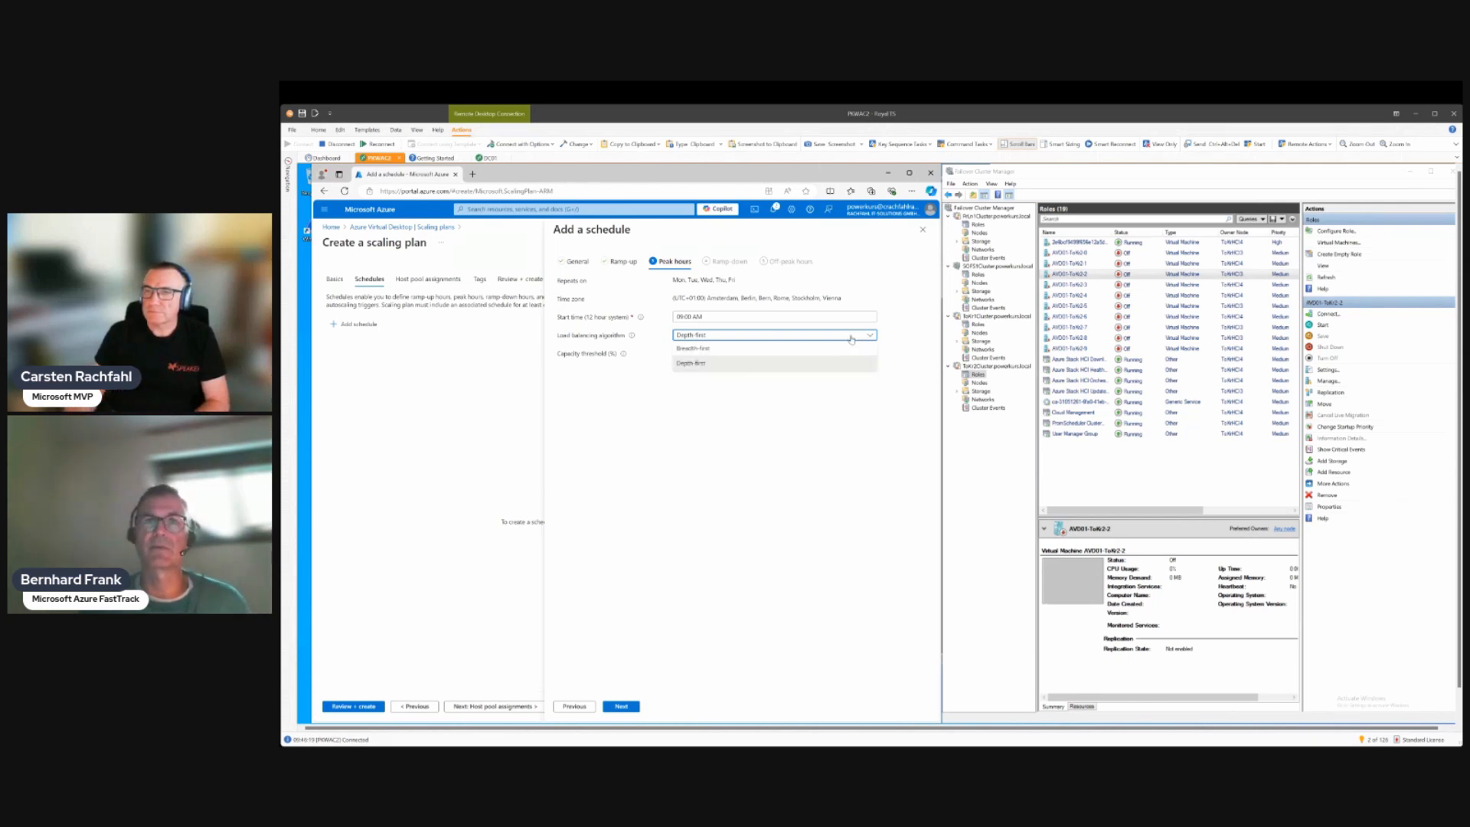
{"action": "left_click", "coordinate": [823, 349]}
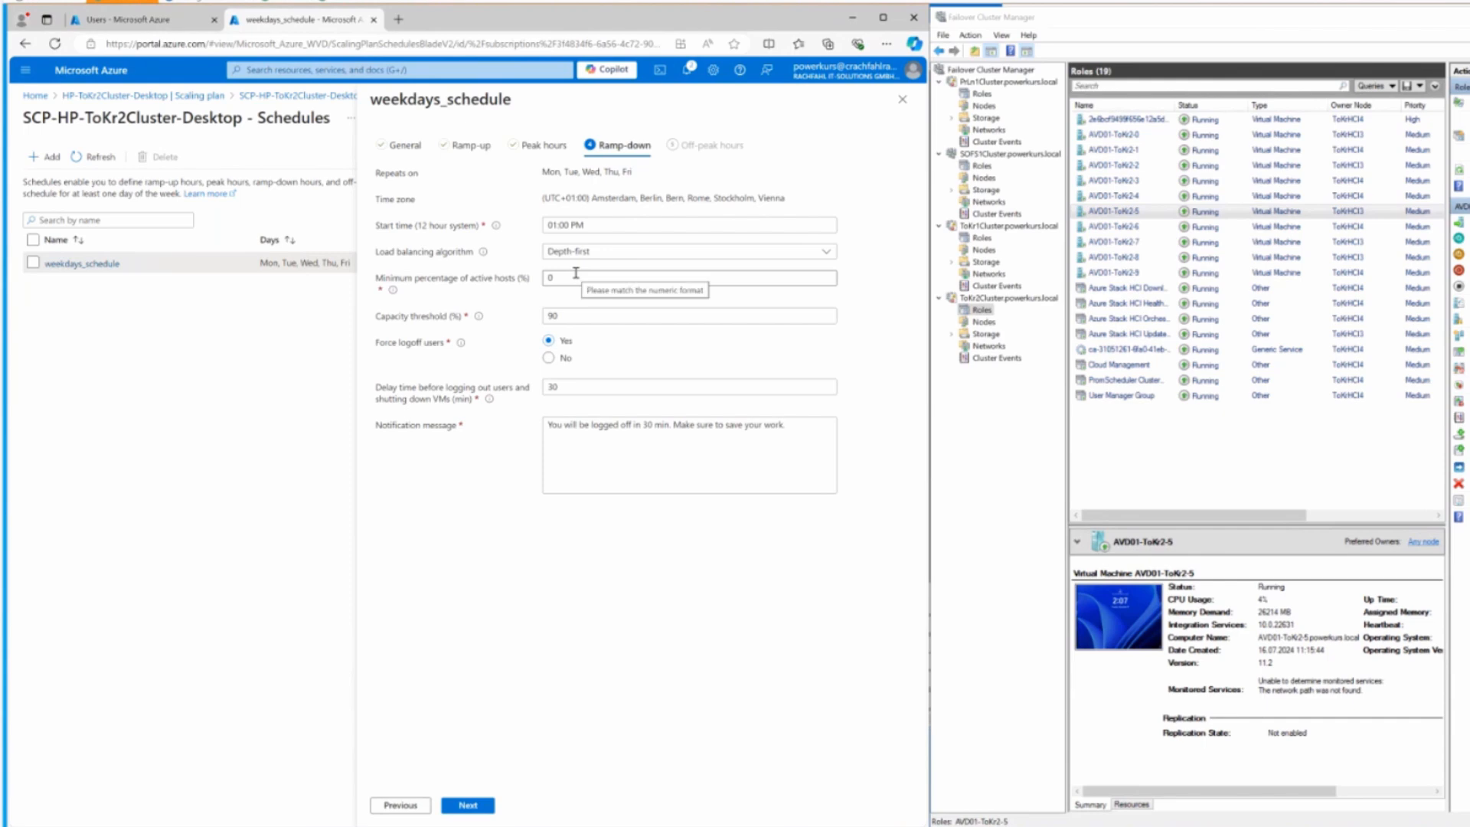
Set the ramp-down start time of weekdays_schedule to 04:15 PM, keeping the Depth-first load balancing algorithm
{"action": "left_click", "coordinate": [554, 227]}
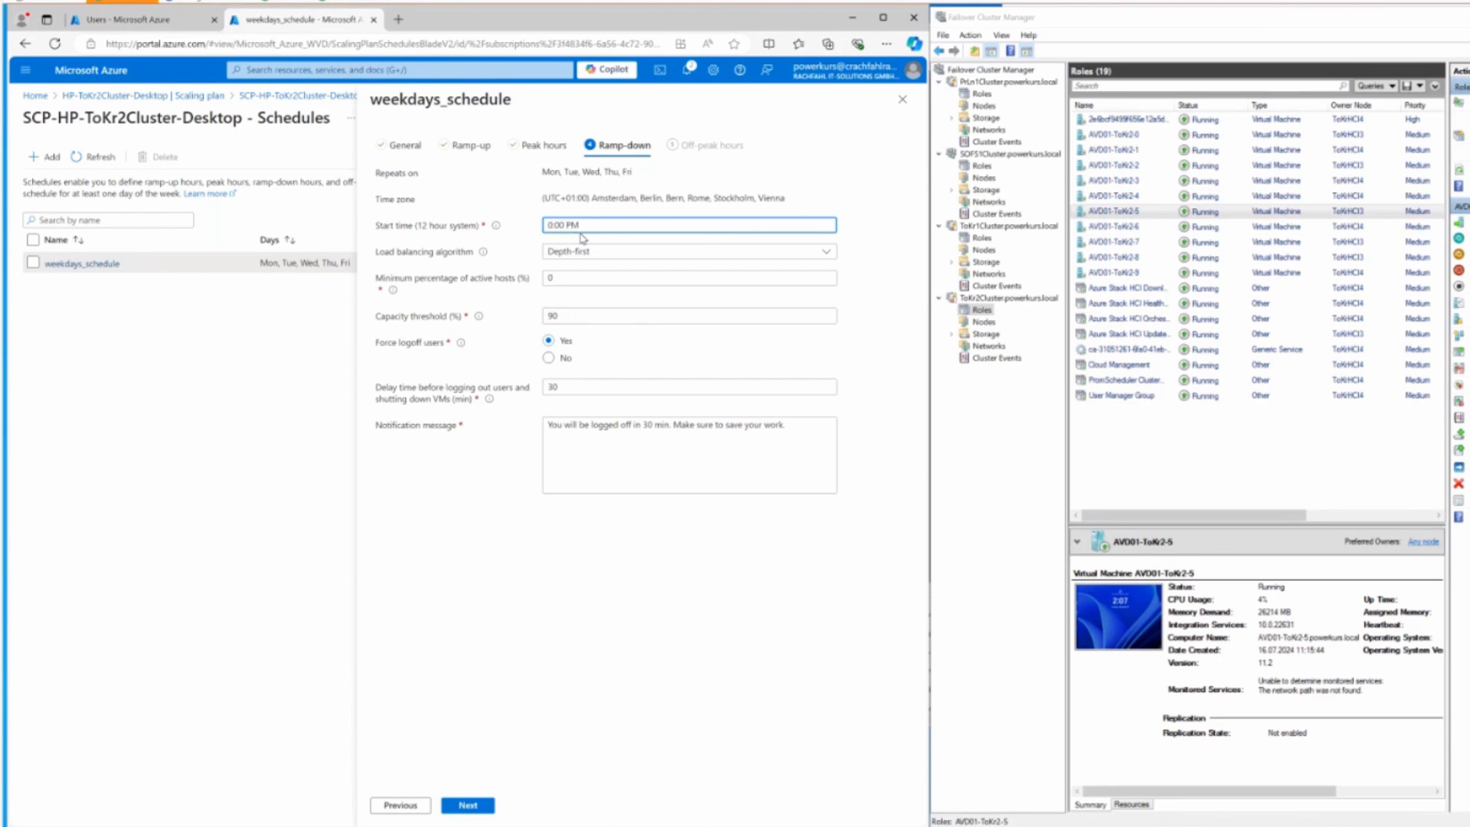
{"action": "type", "text": "4:15"}
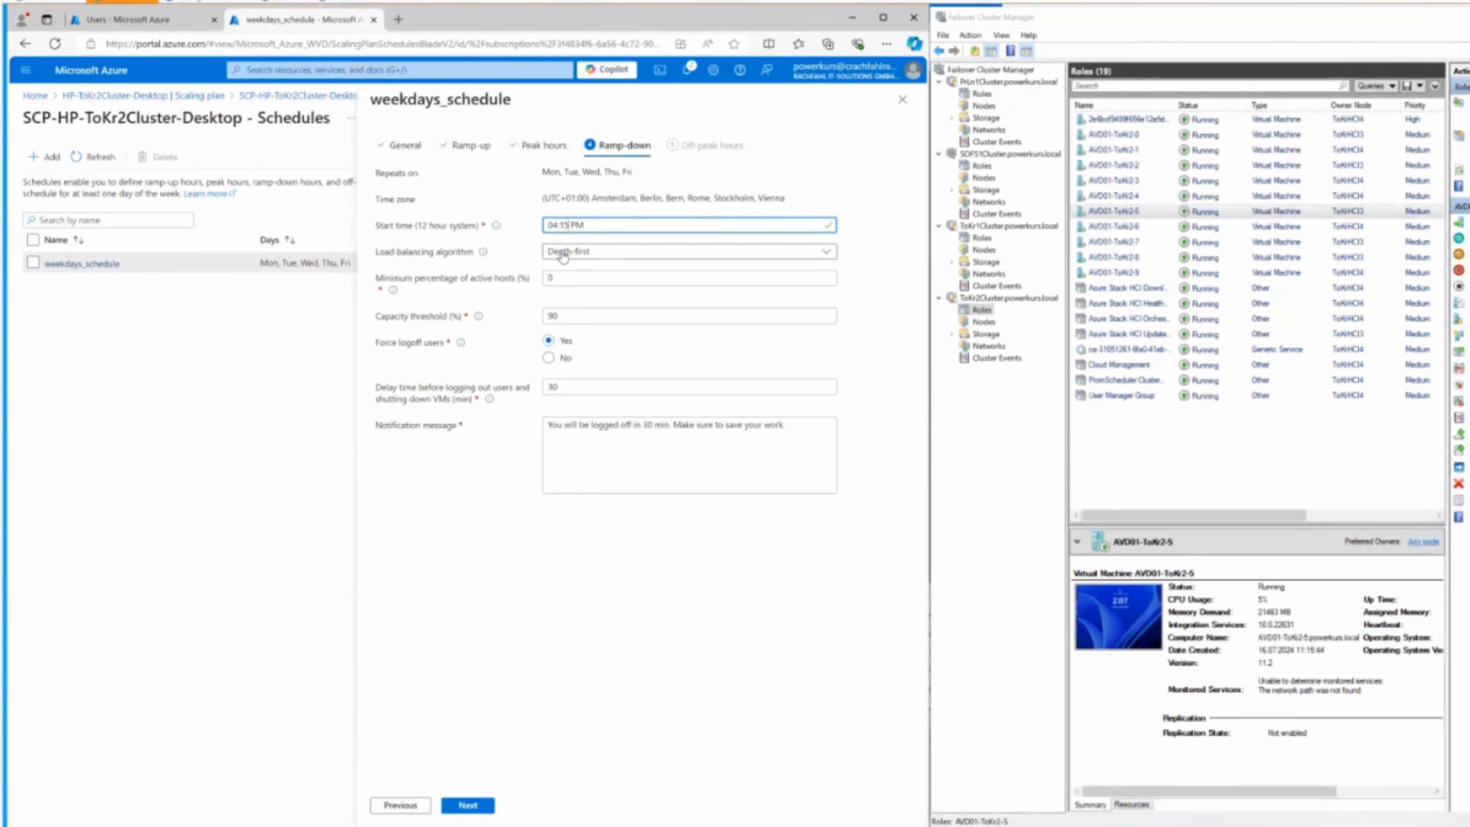
{"action": "left_click", "coordinate": [563, 256]}
{"action": "left_click", "coordinate": [563, 256]}
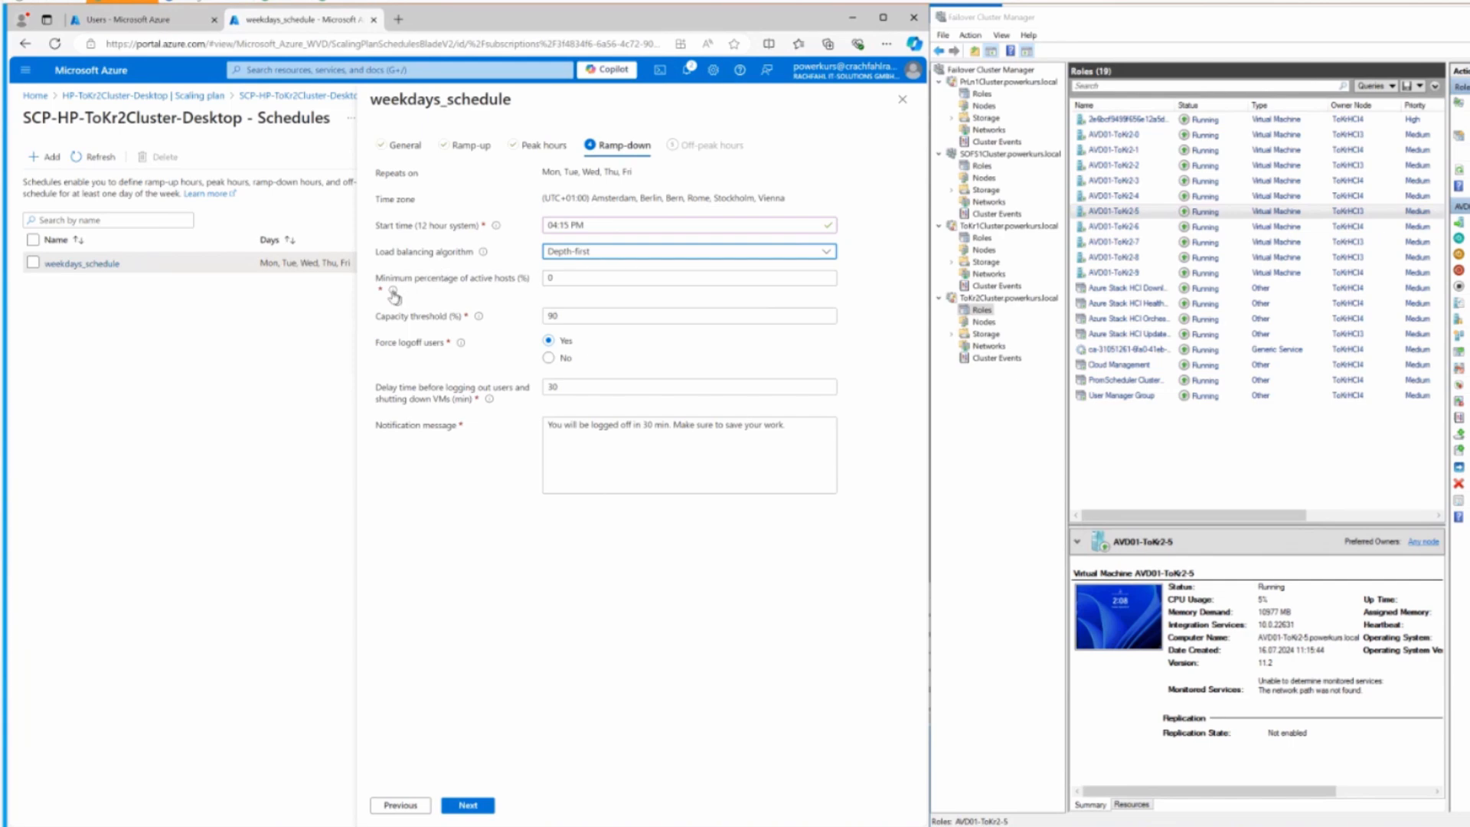
Consult the help for the minimum percentage of active hosts during ramp-down and set it to 0
{"action": "mouse_move", "coordinate": [392, 292]}
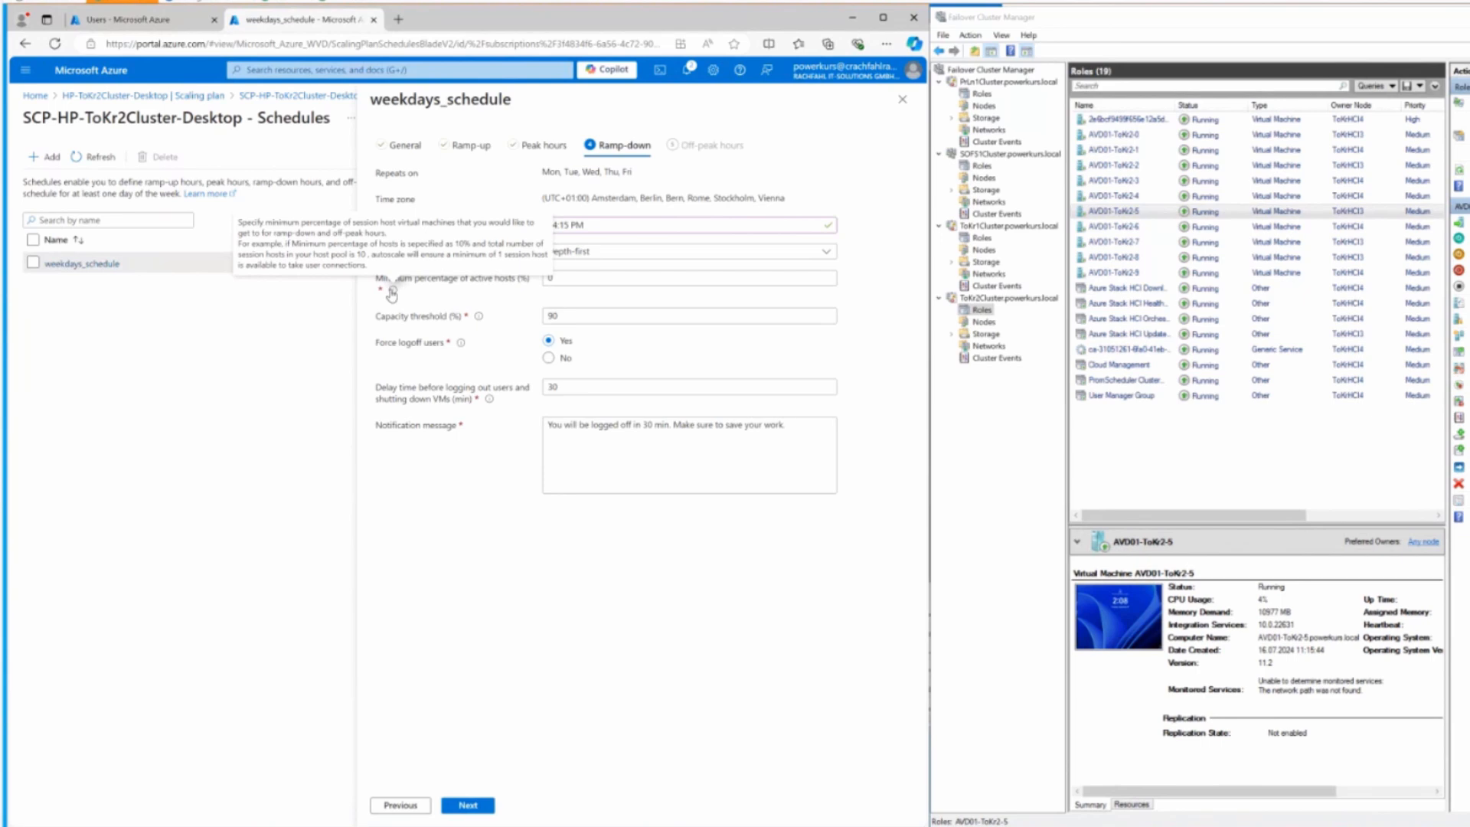
{"action": "left_click", "coordinate": [549, 278]}
{"action": "type", "text": "0"}
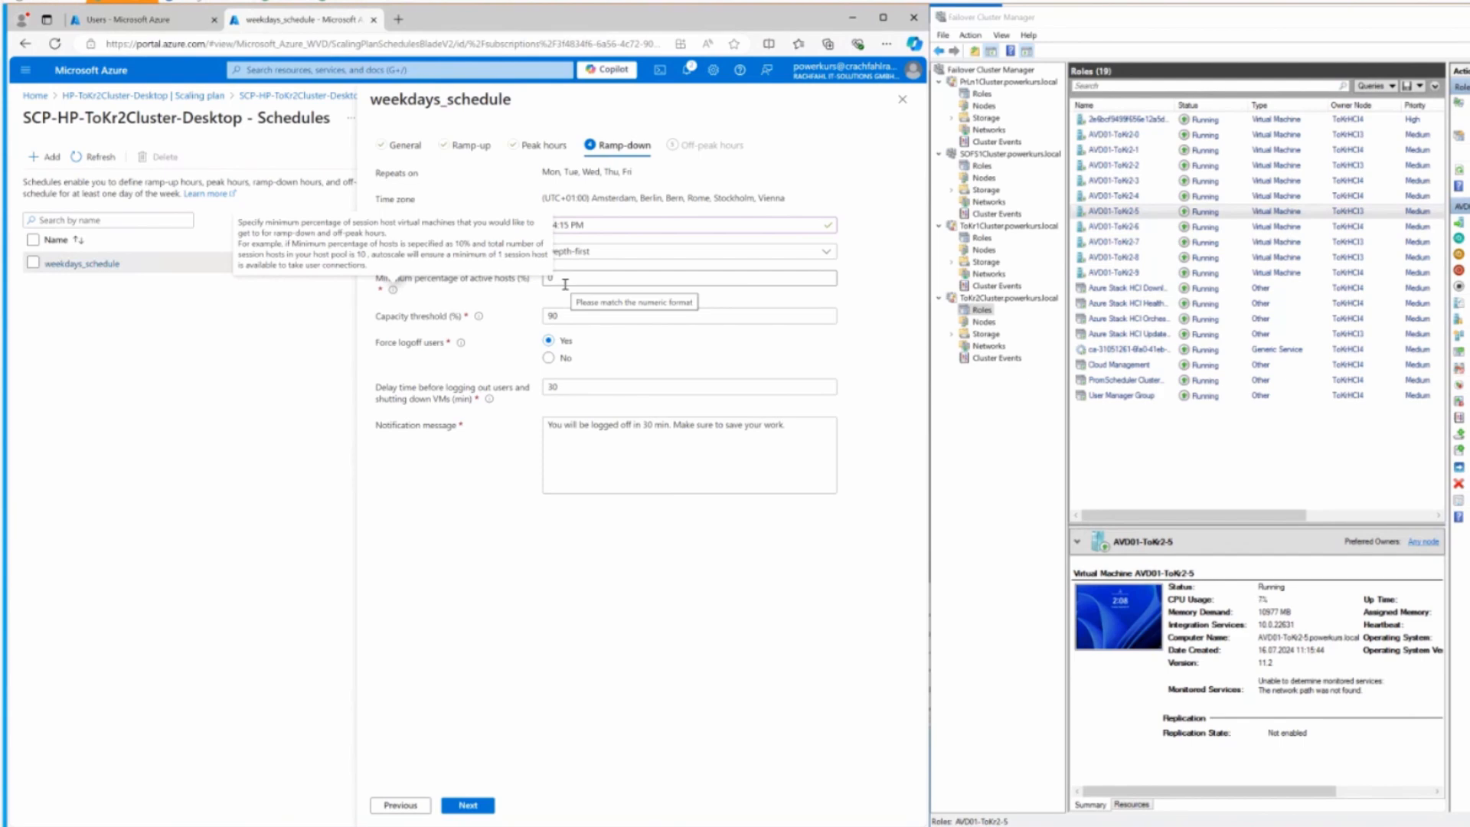
{"action": "left_click", "coordinate": [565, 284]}
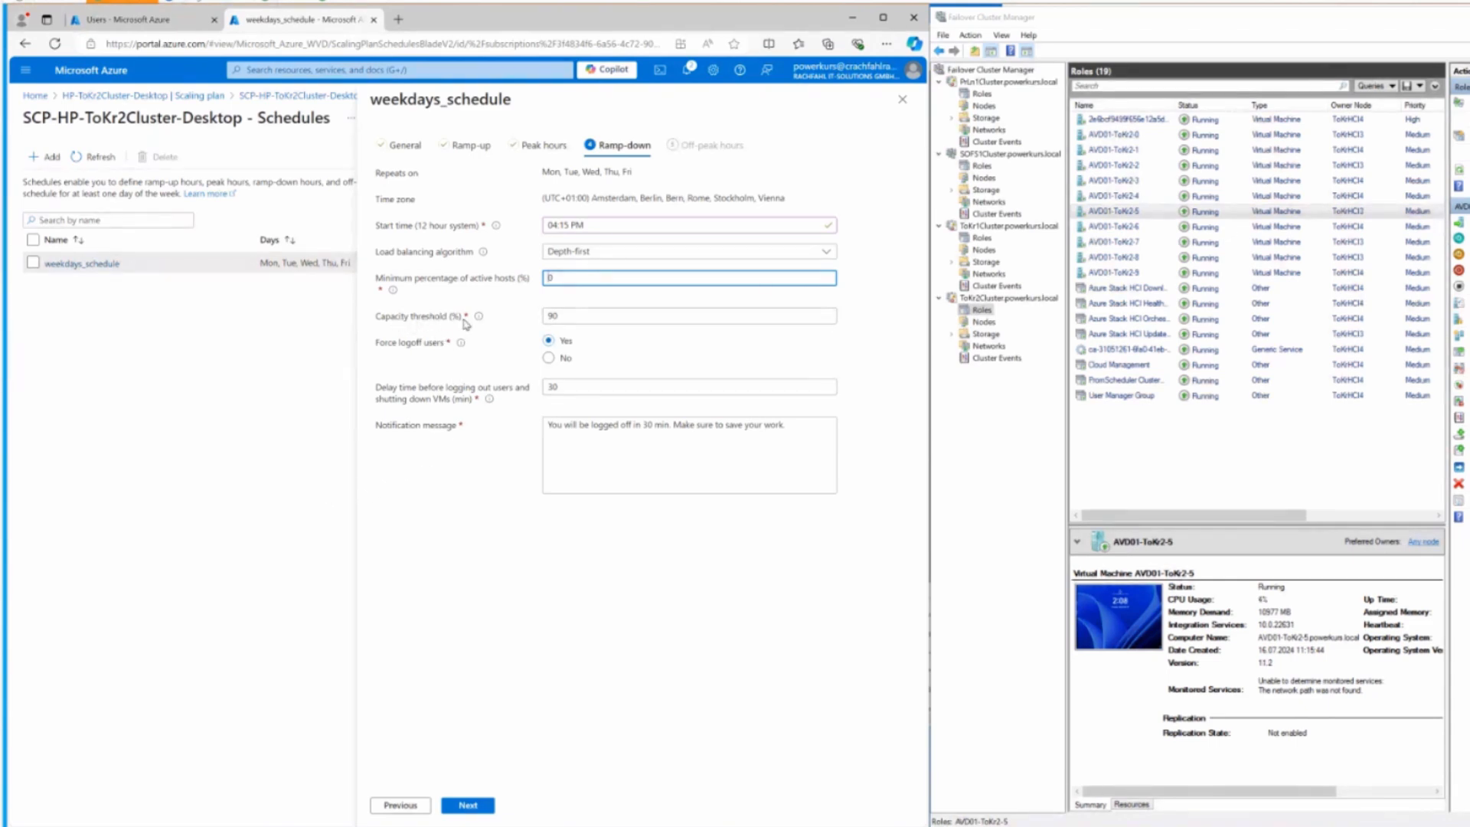
{"action": "mouse_move", "coordinate": [479, 317]}
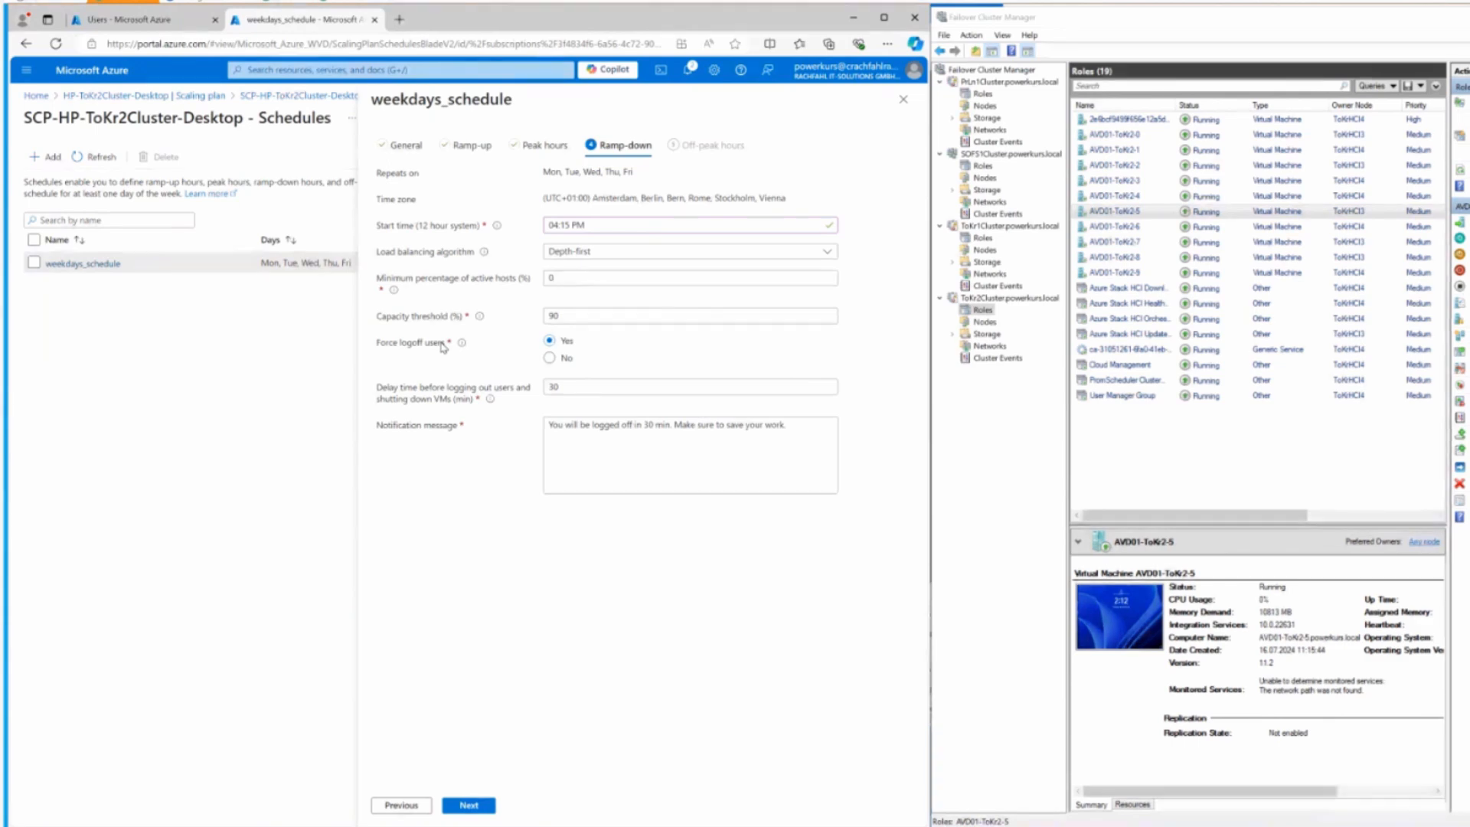
{"action": "mouse_move", "coordinate": [461, 345]}
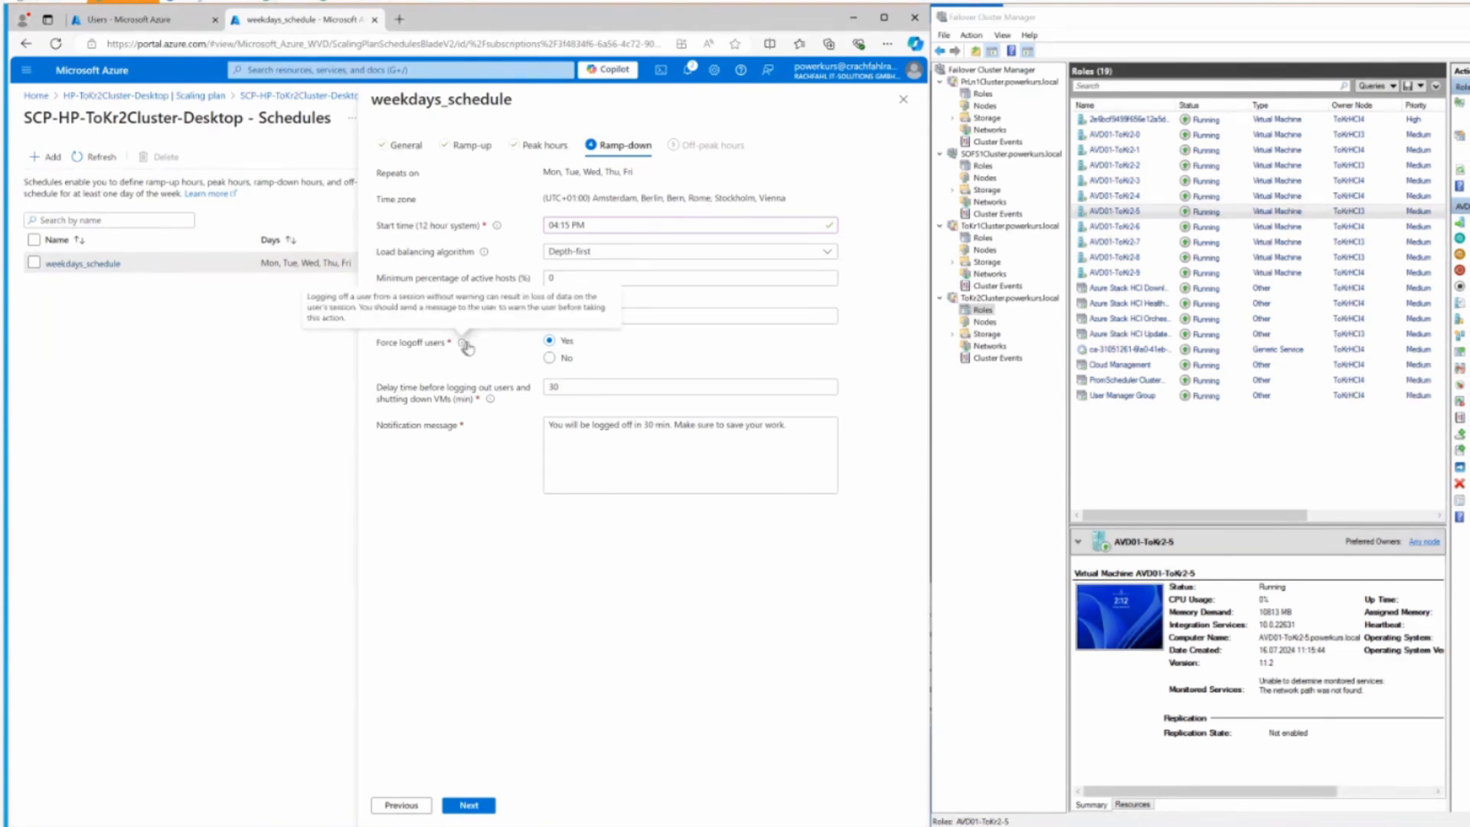
{"action": "left_click", "coordinate": [549, 358]}
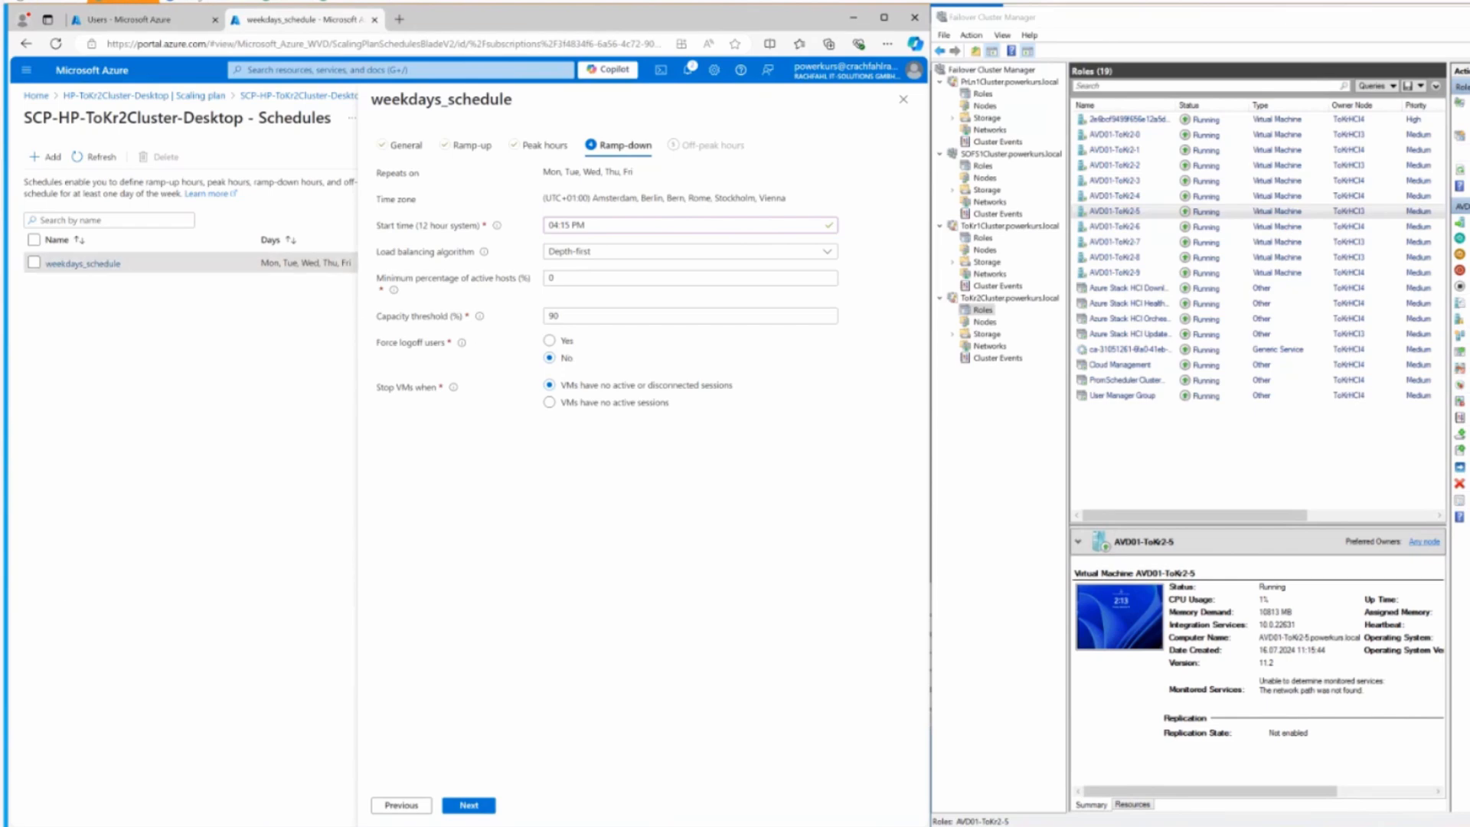
{"action": "left_click", "coordinate": [549, 356]}
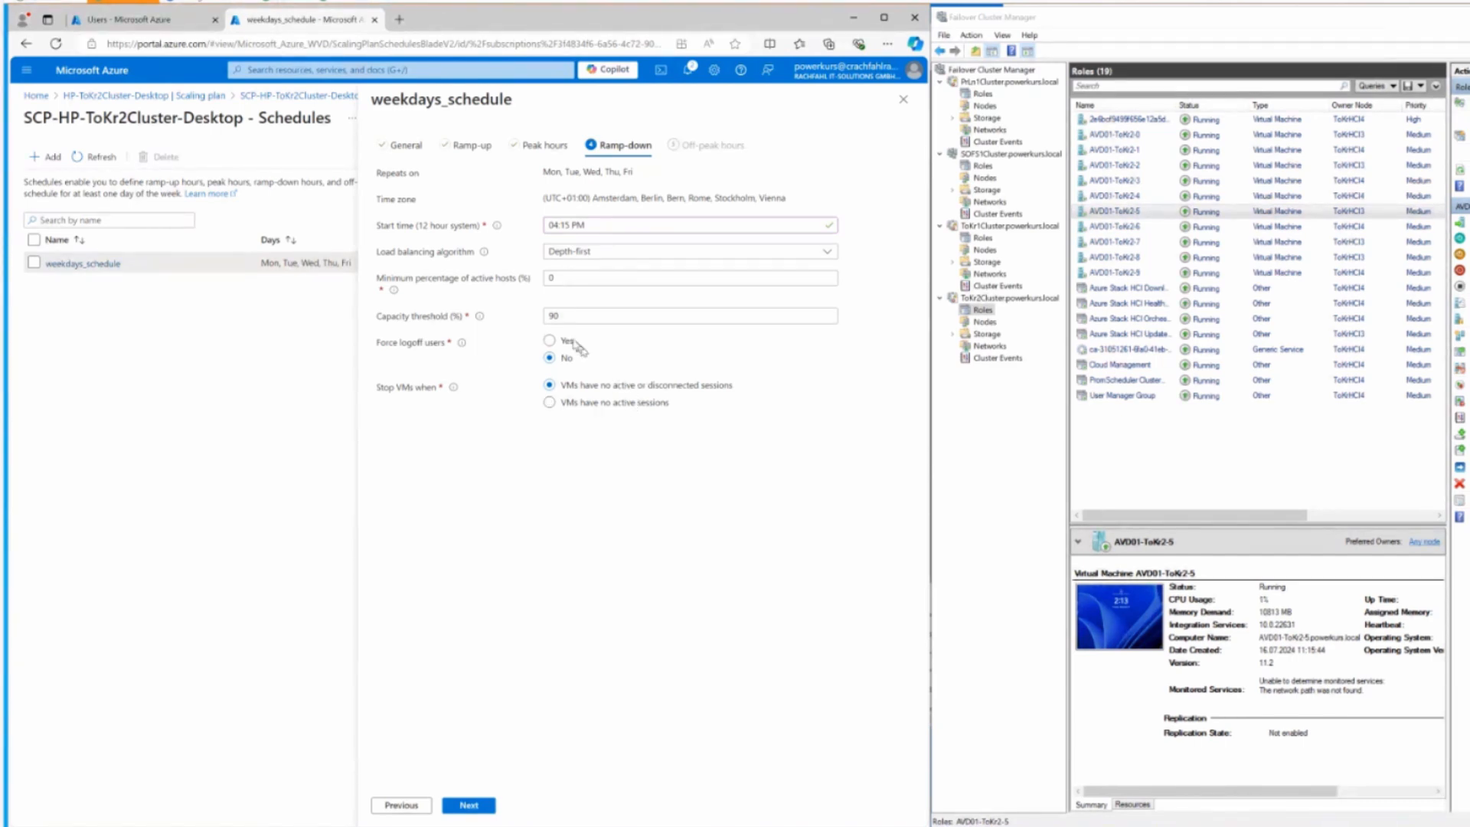
{"action": "left_click", "coordinate": [551, 342]}
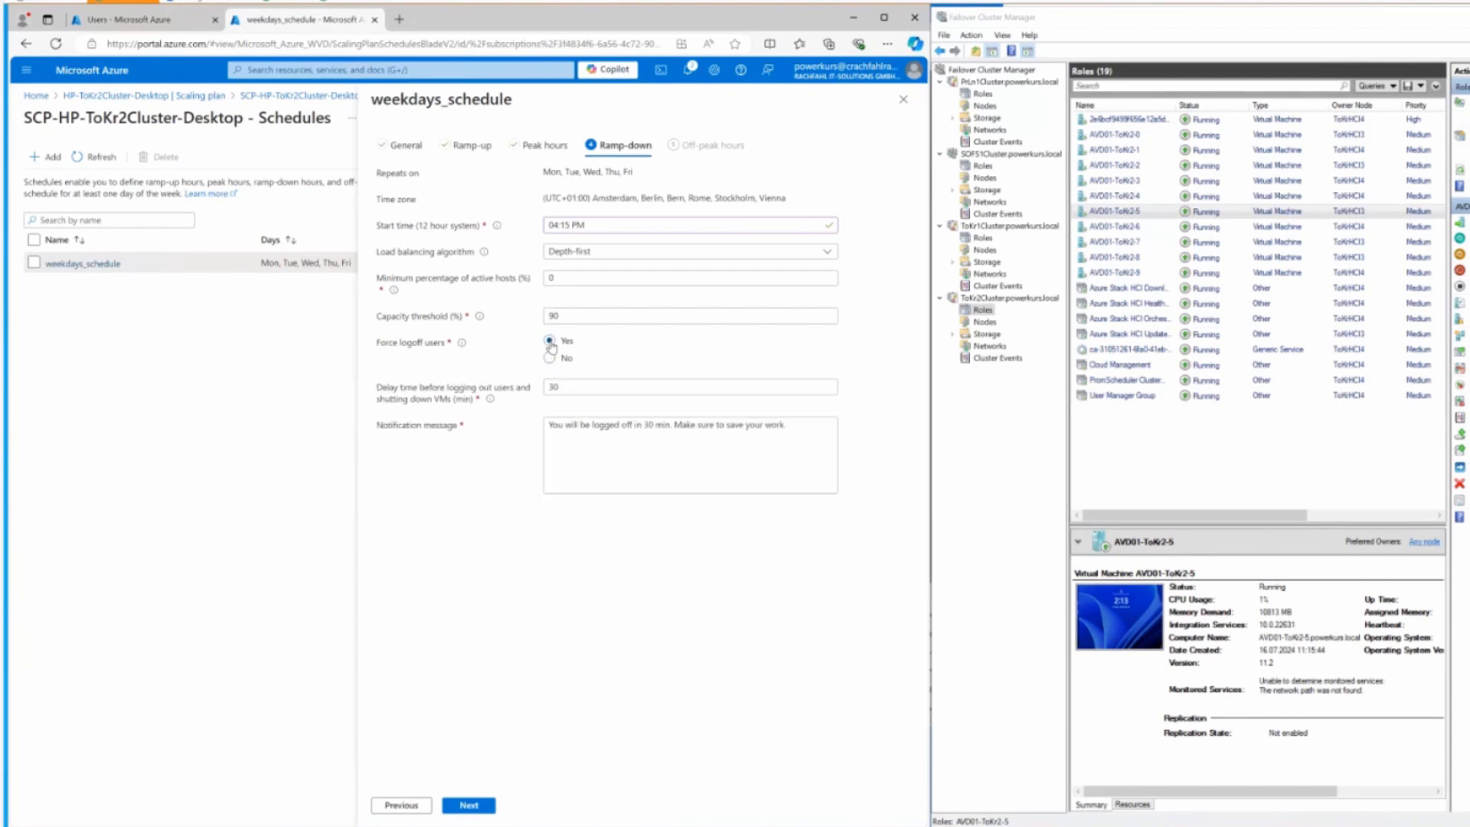
Set the delay before logging out users and shutting down VMs to 5 minutes and change the notification message to 5 min
{"action": "left_click_drag", "start_coordinate": [575, 387], "coordinate": [527, 392]}
{"action": "type", "text": "5"}
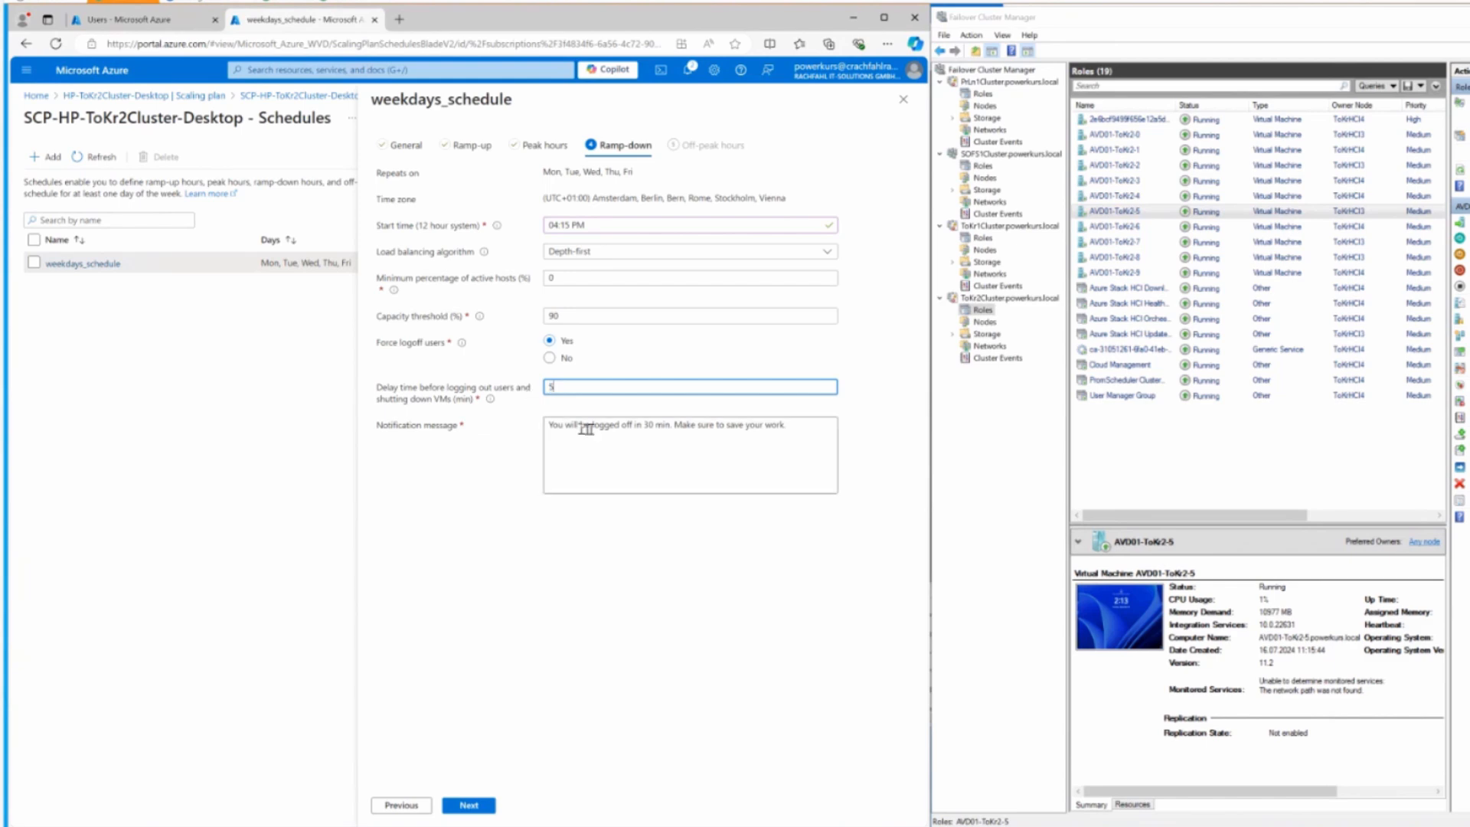
{"action": "left_click", "coordinate": [651, 425]}
{"action": "double_click", "coordinate": [649, 426]}
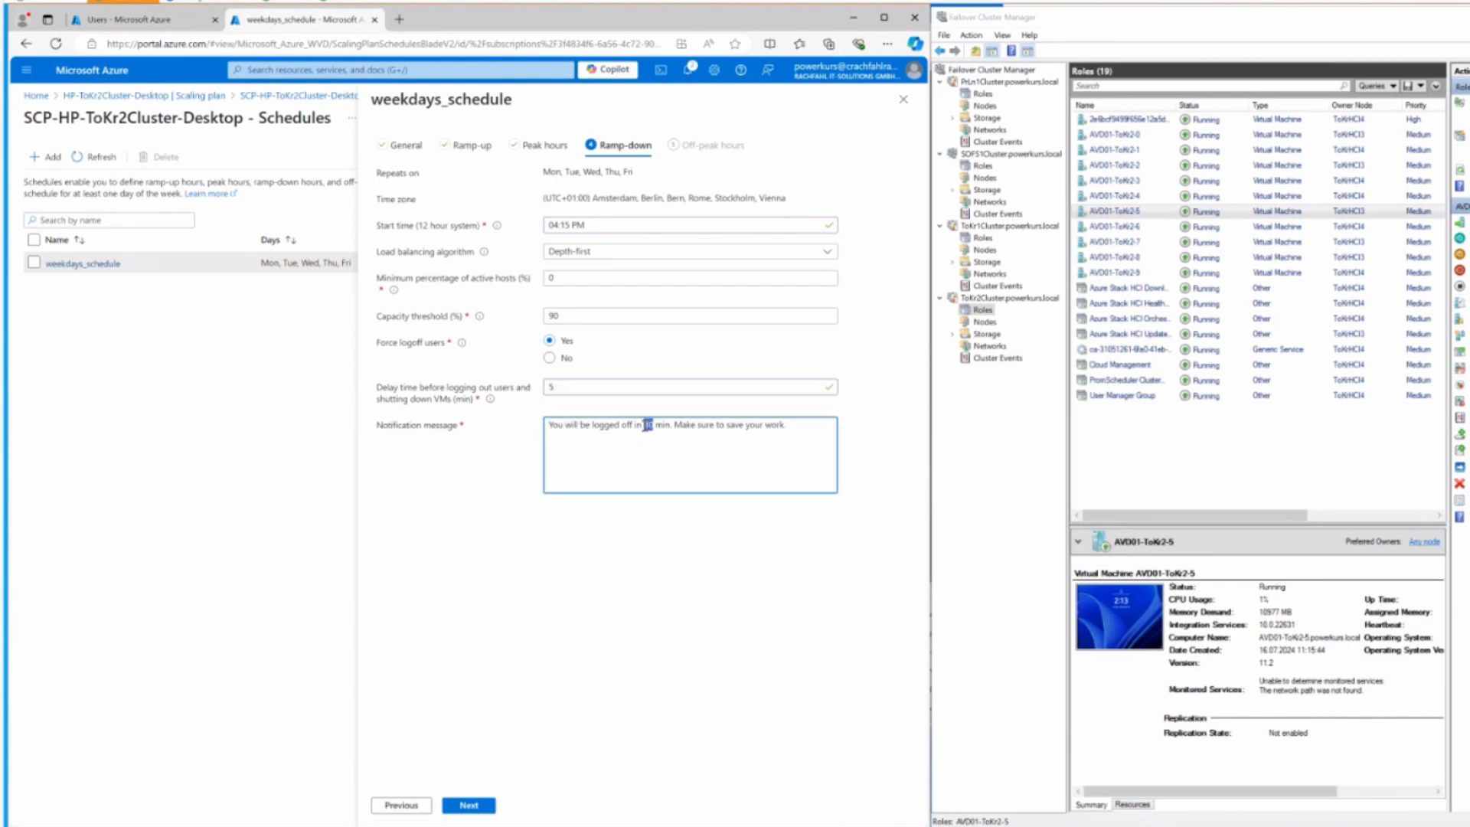
{"action": "type", "text": "5"}
{"action": "left_click", "coordinate": [551, 387]}
{"action": "key", "text": "BackSpace"}
{"action": "type", "text": "5"}
Keep the off-peak settings, save weekdays_schedule, and briefly reopen it to check its general settings
{"action": "left_click", "coordinate": [465, 807]}
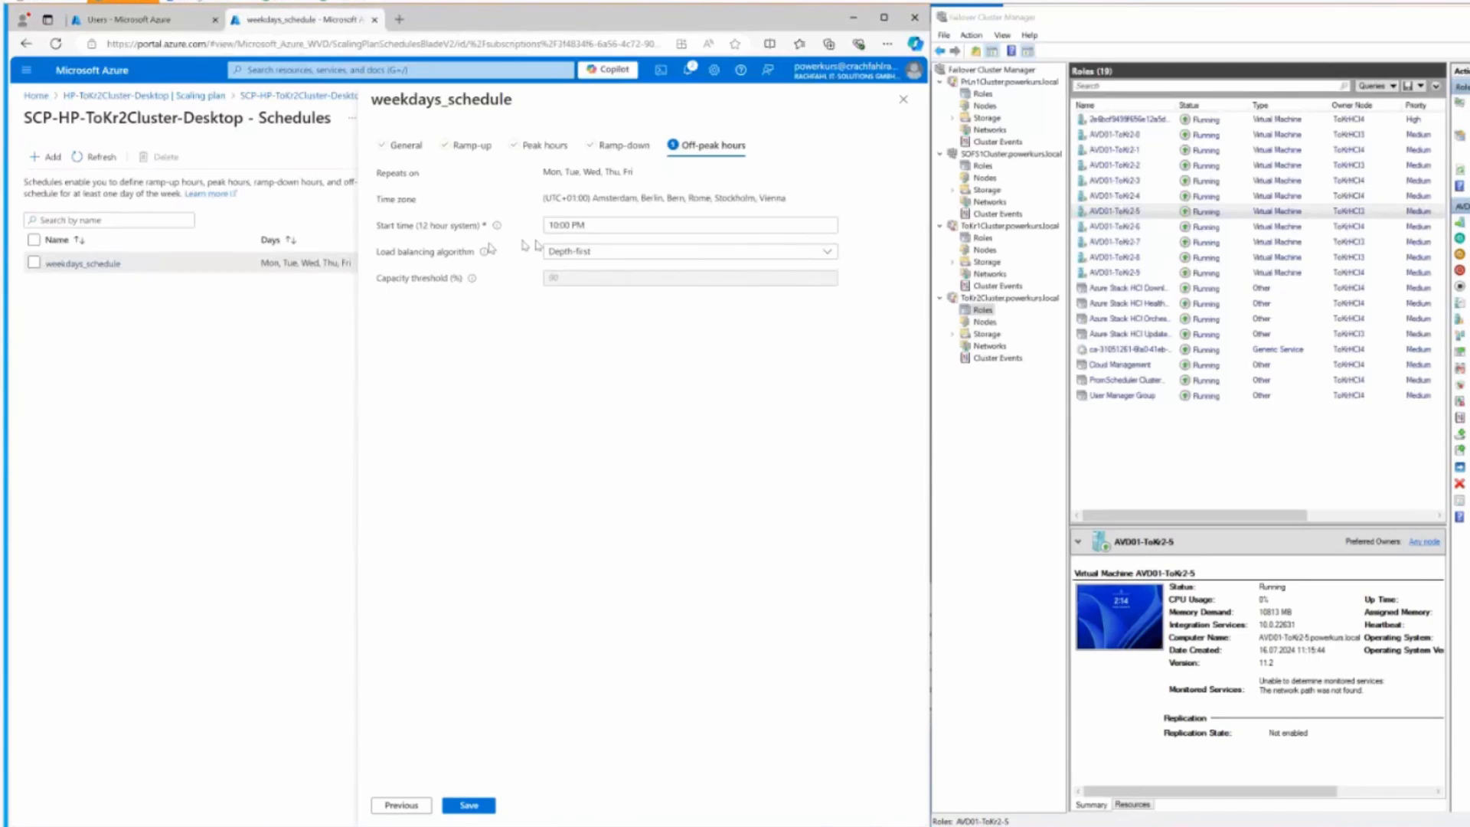
{"action": "left_click", "coordinate": [469, 806]}
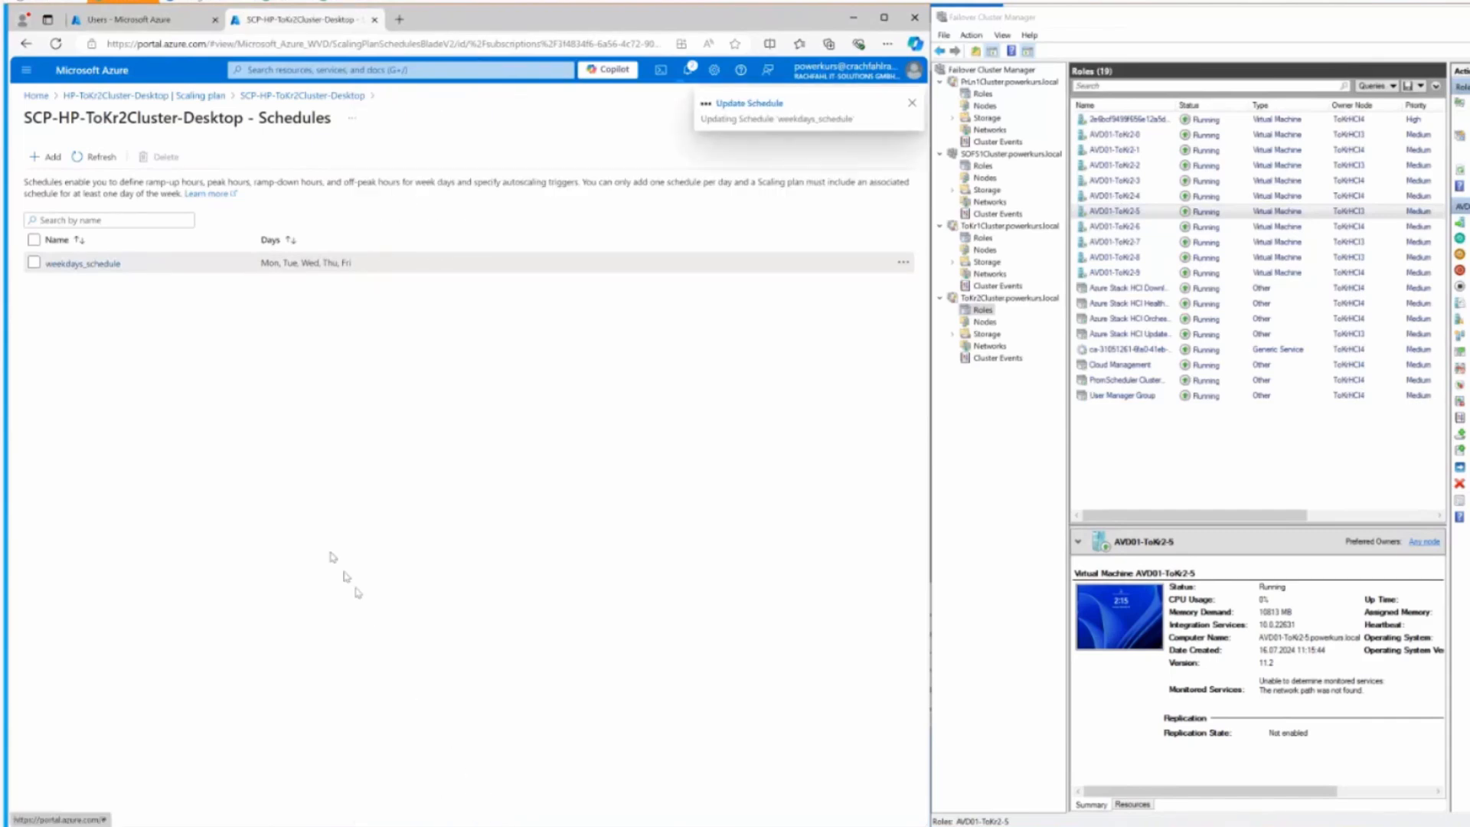
{"action": "left_click", "coordinate": [77, 265]}
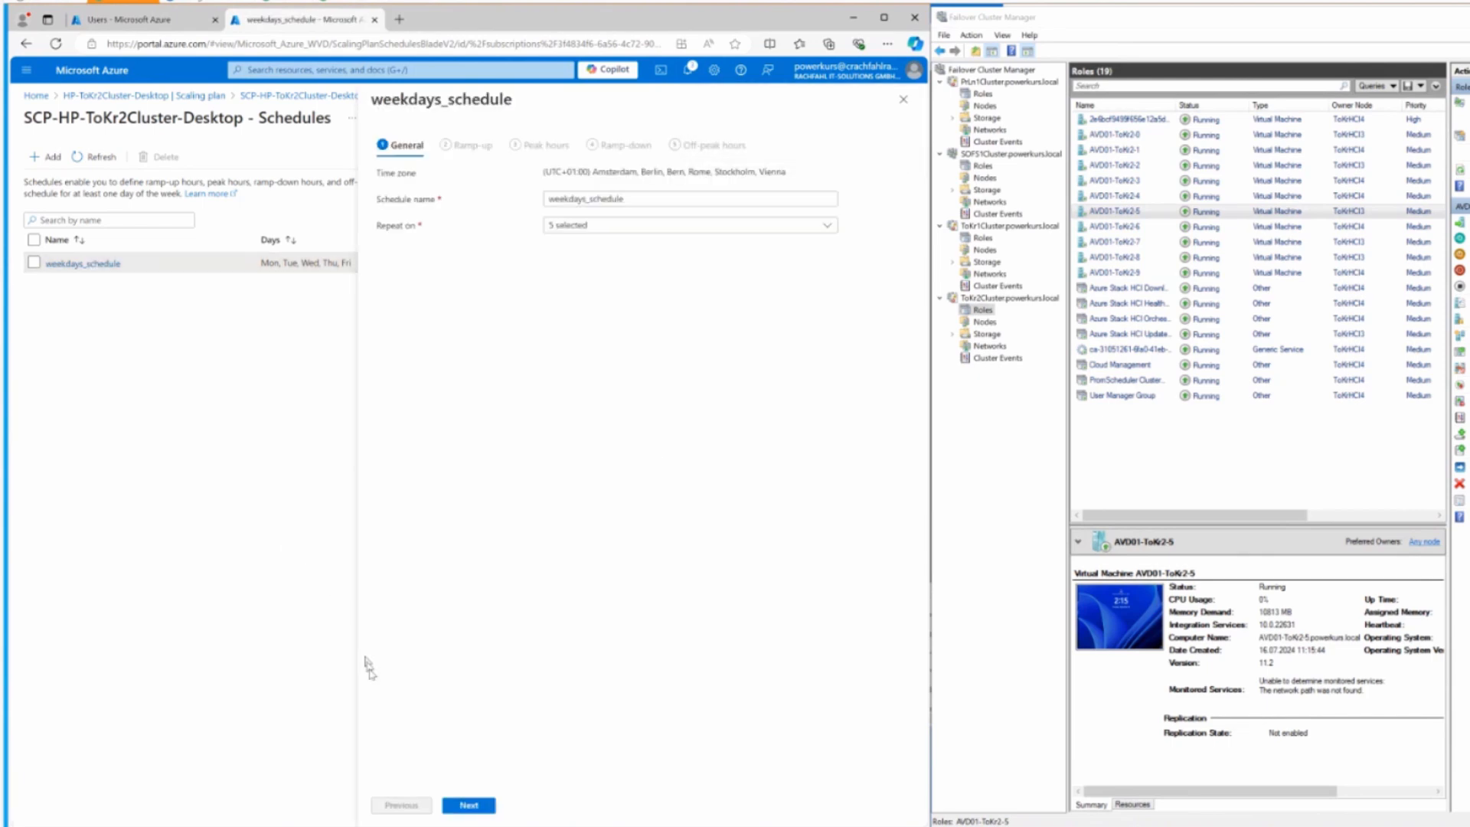
{"action": "left_click", "coordinate": [904, 98]}
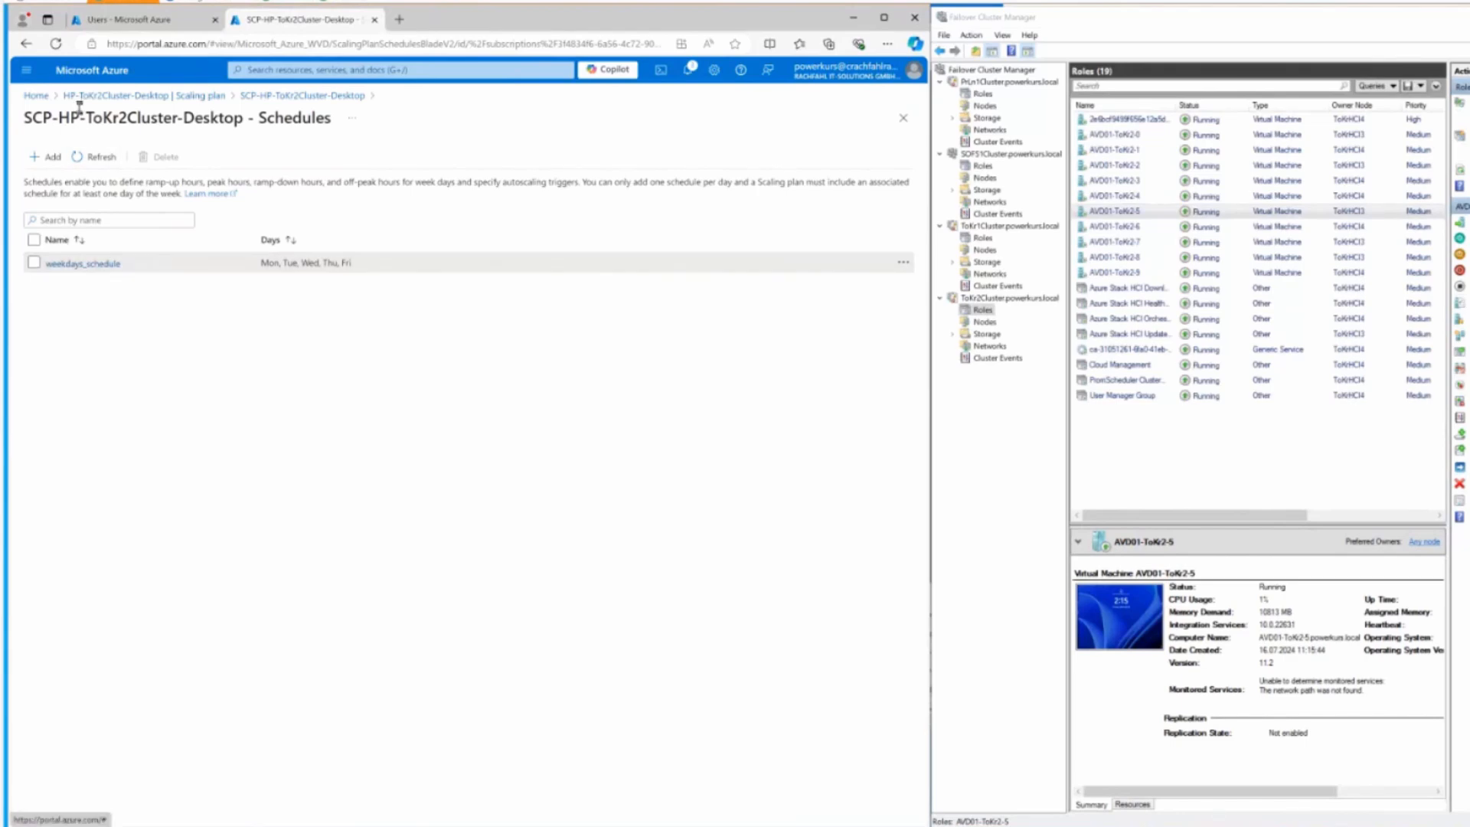
Check the list of scaling plans in Azure Virtual Desktop and return to the portal home page
{"action": "left_click", "coordinate": [36, 96]}
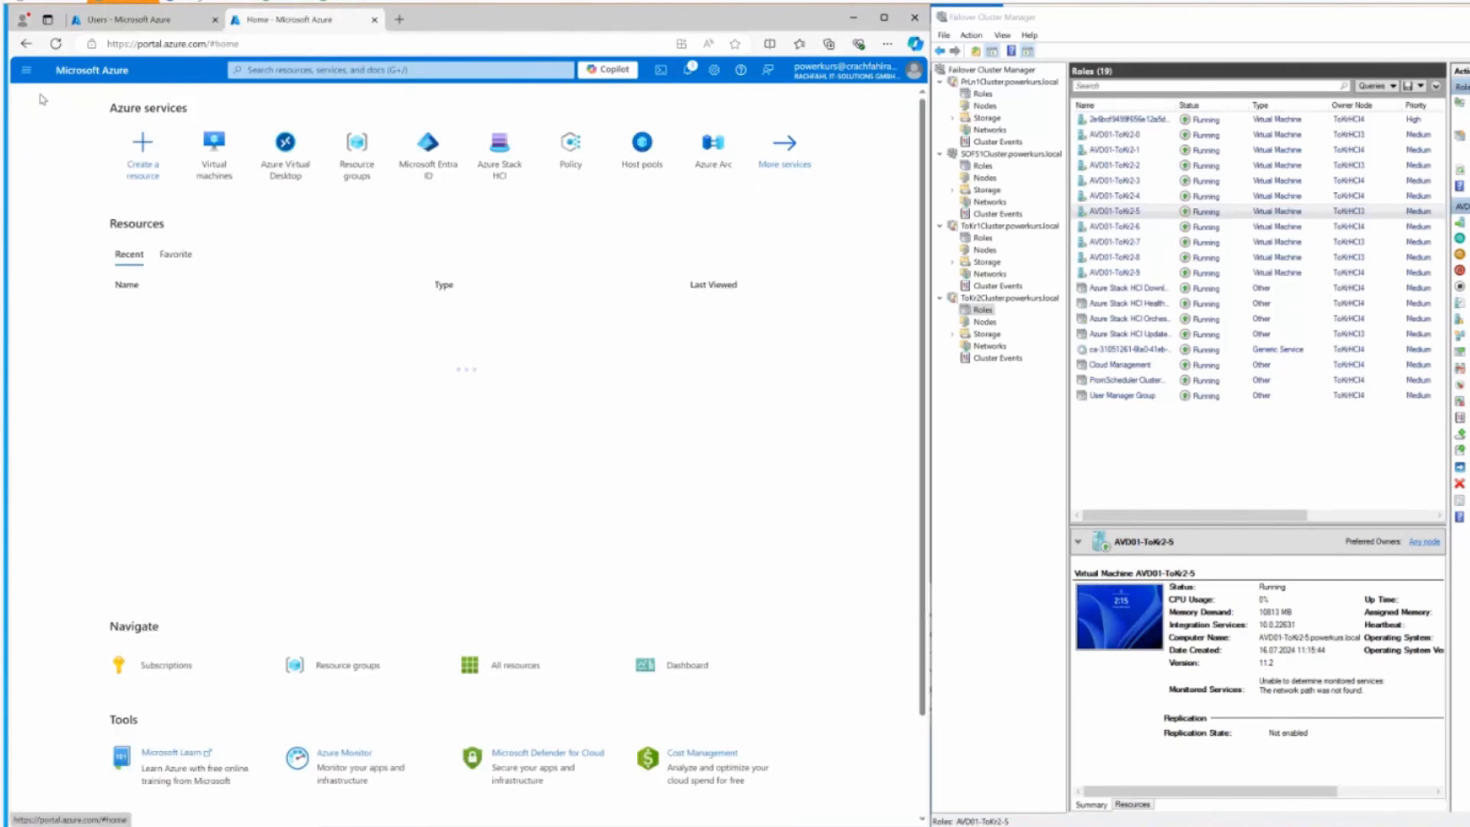
{"action": "left_click", "coordinate": [288, 159]}
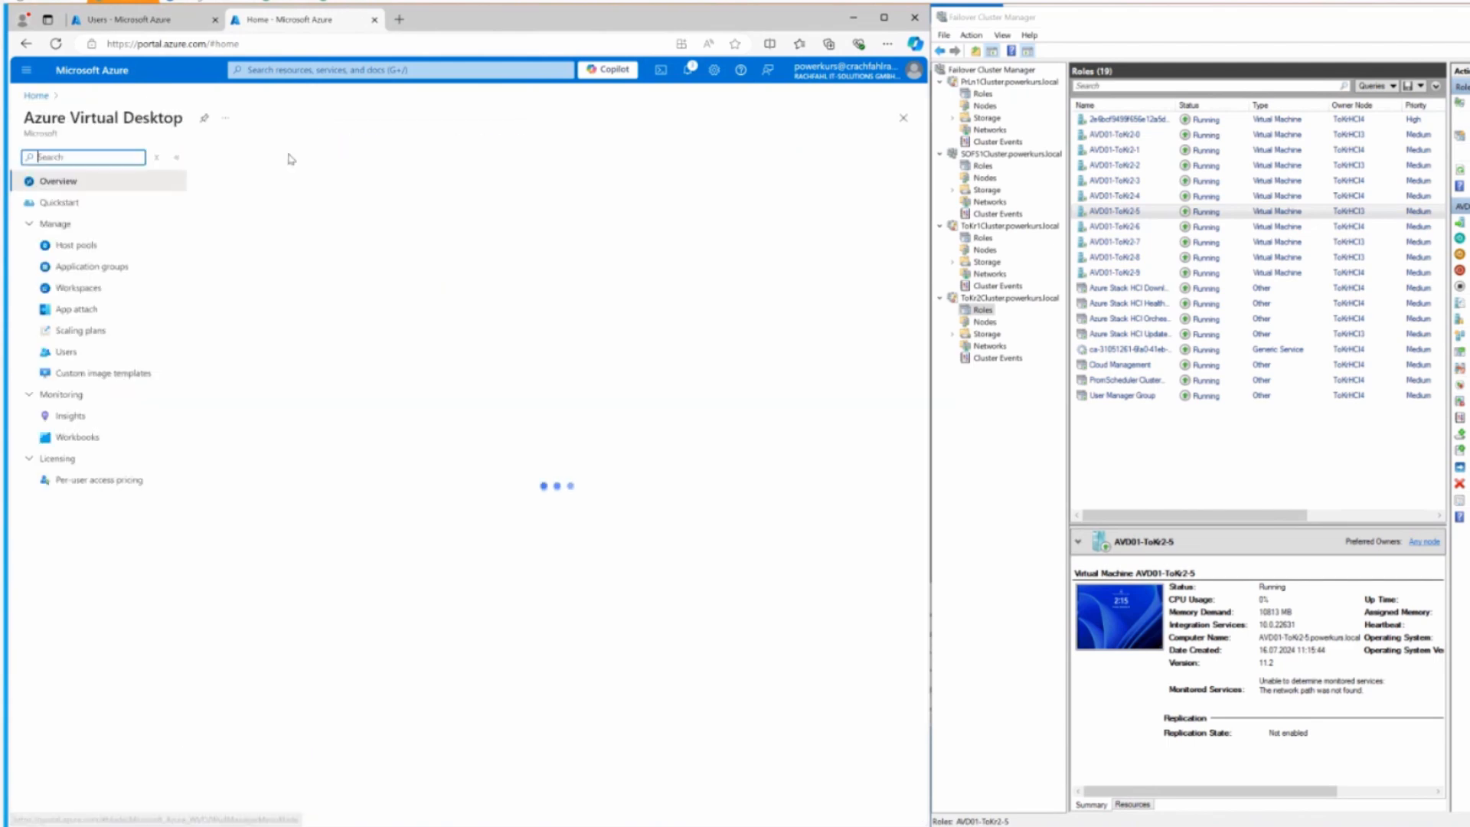
{"action": "left_click", "coordinate": [75, 331]}
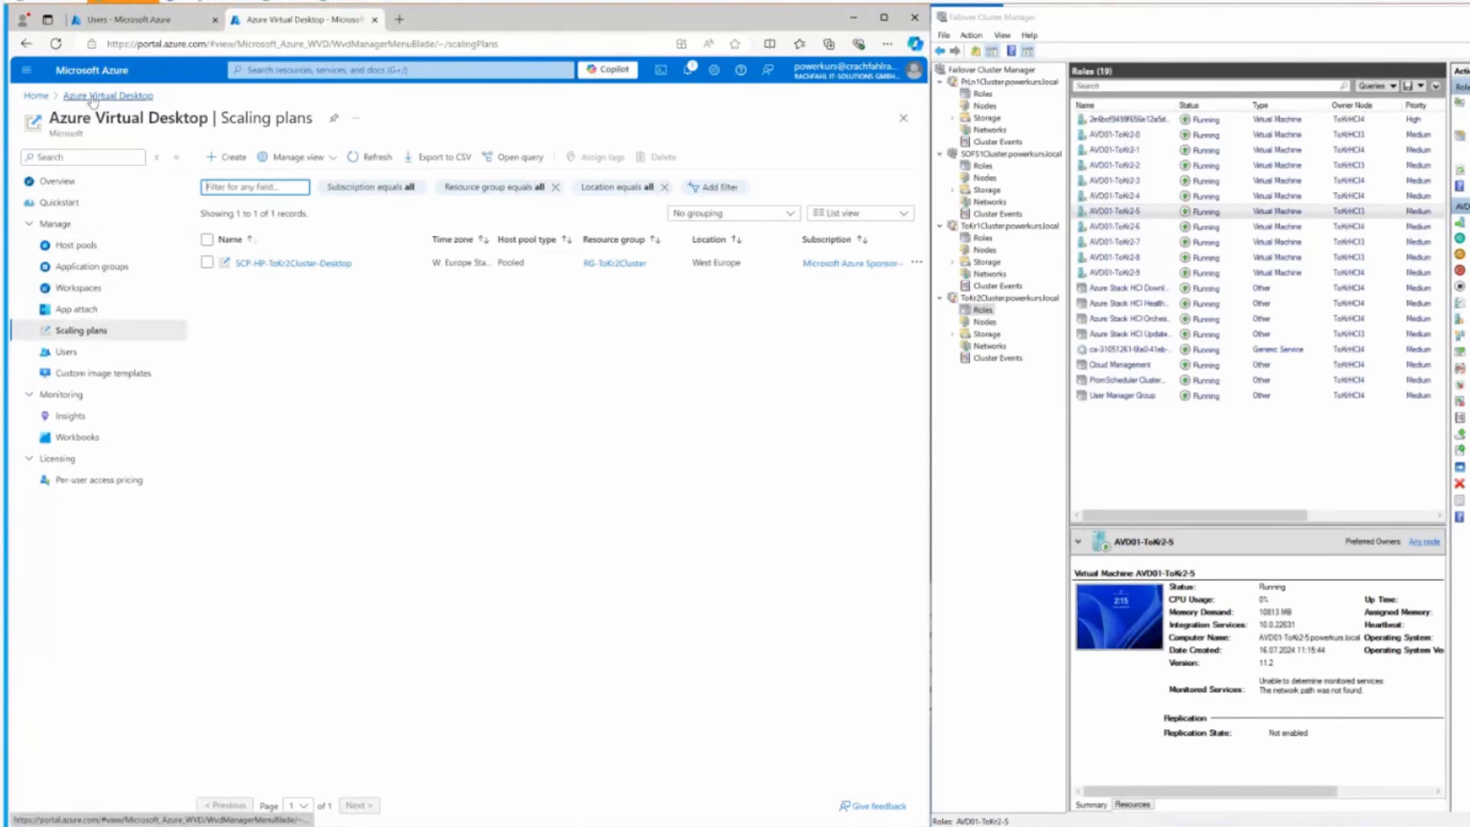
{"action": "left_click", "coordinate": [36, 96]}
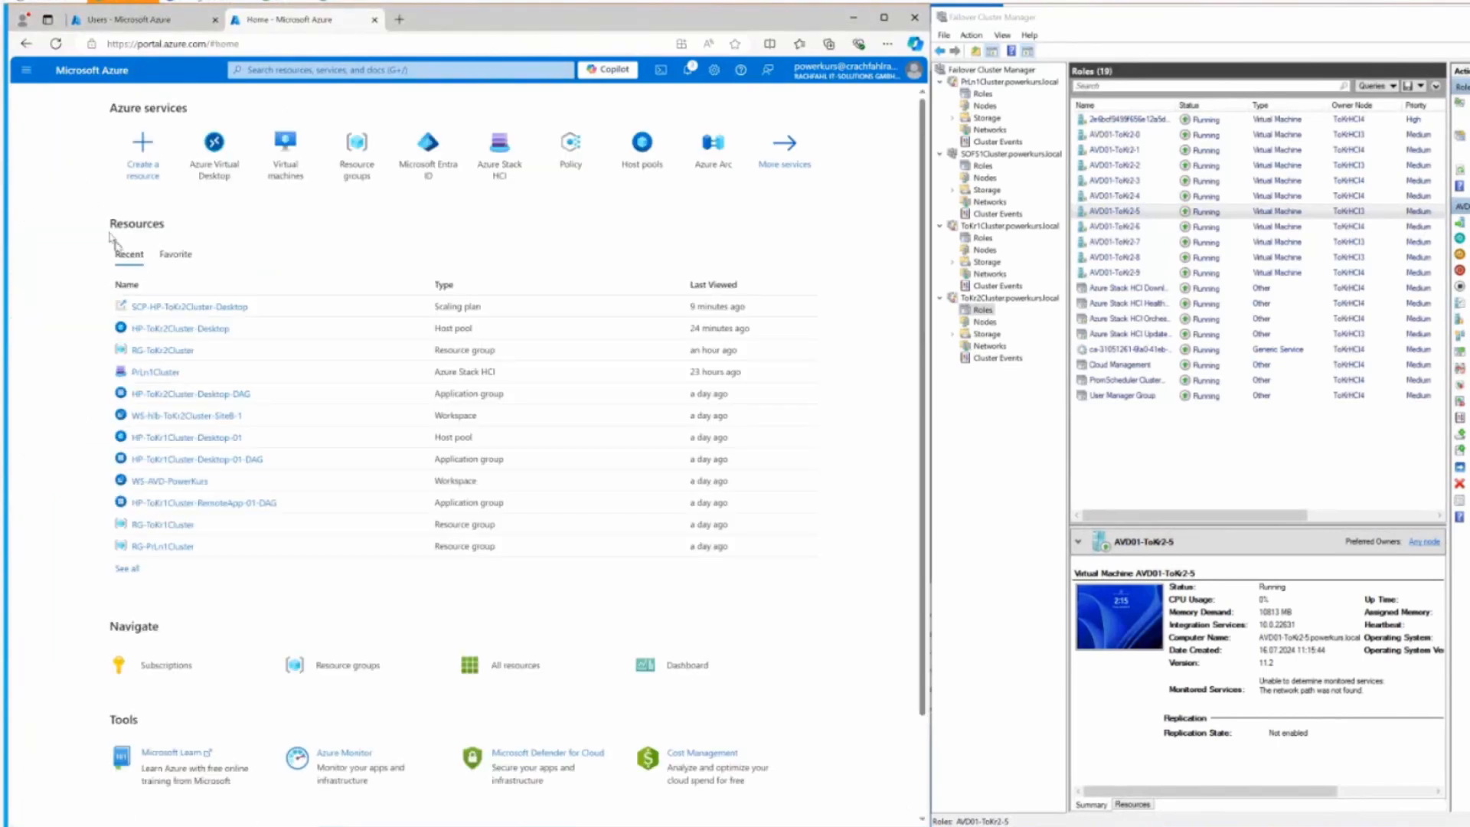
Enable autoscale on the scaling plan assigned to the HP-ToKr2Cluster-Desktop host pool and dismiss the notification
{"action": "left_click", "coordinate": [190, 334]}
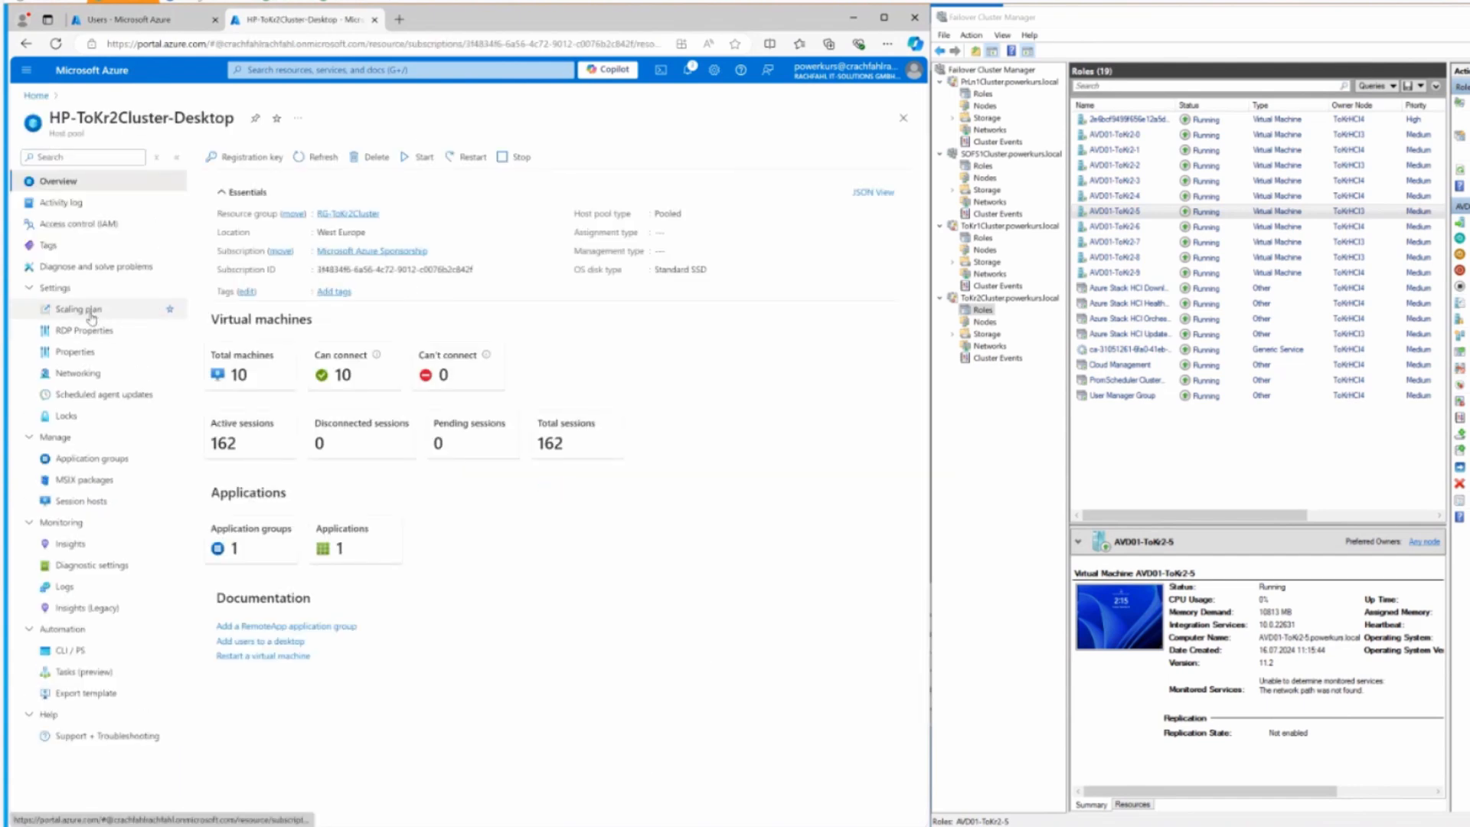
{"action": "left_click", "coordinate": [90, 312]}
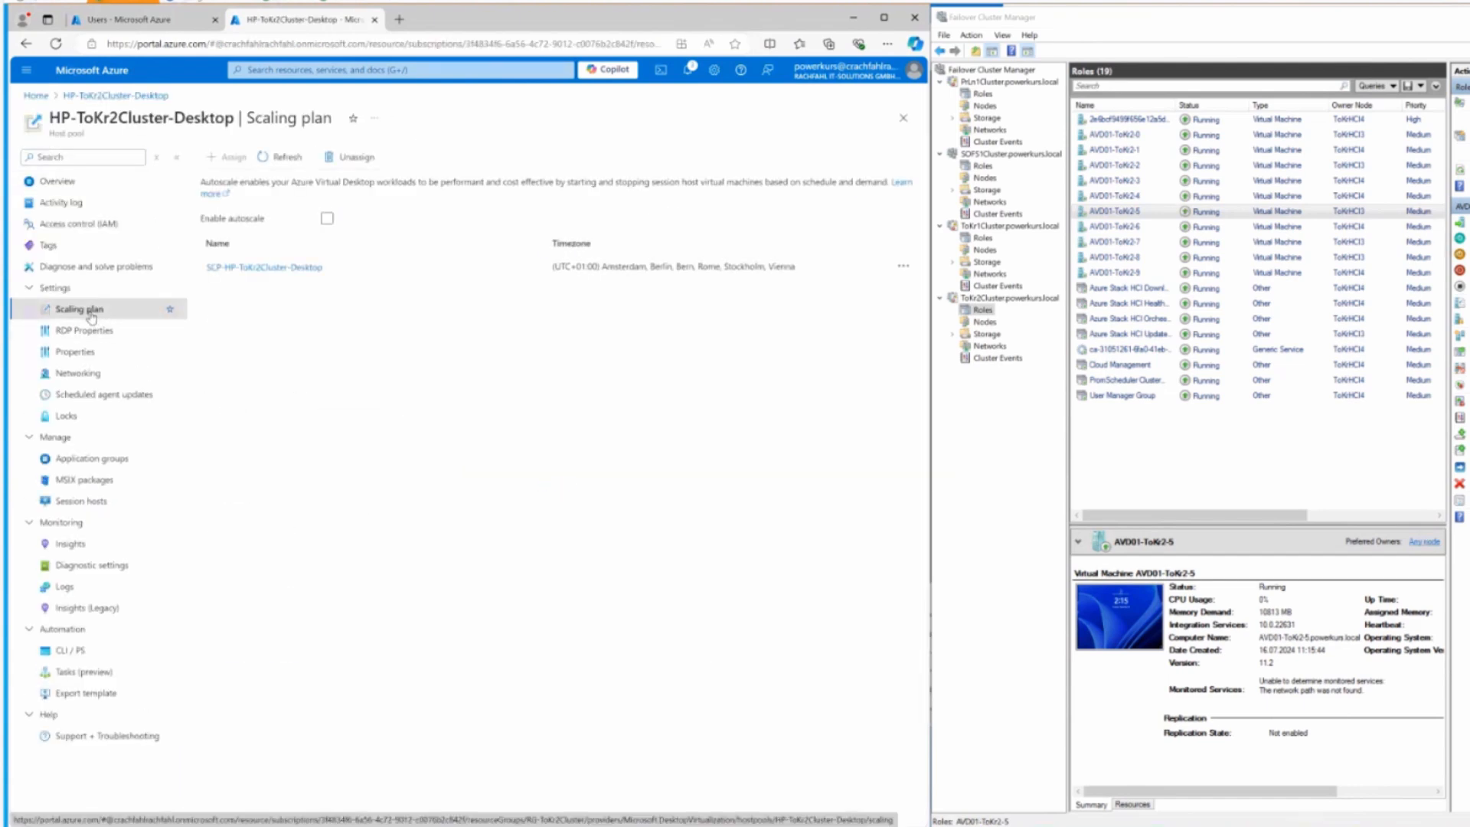
{"action": "left_click", "coordinate": [327, 219]}
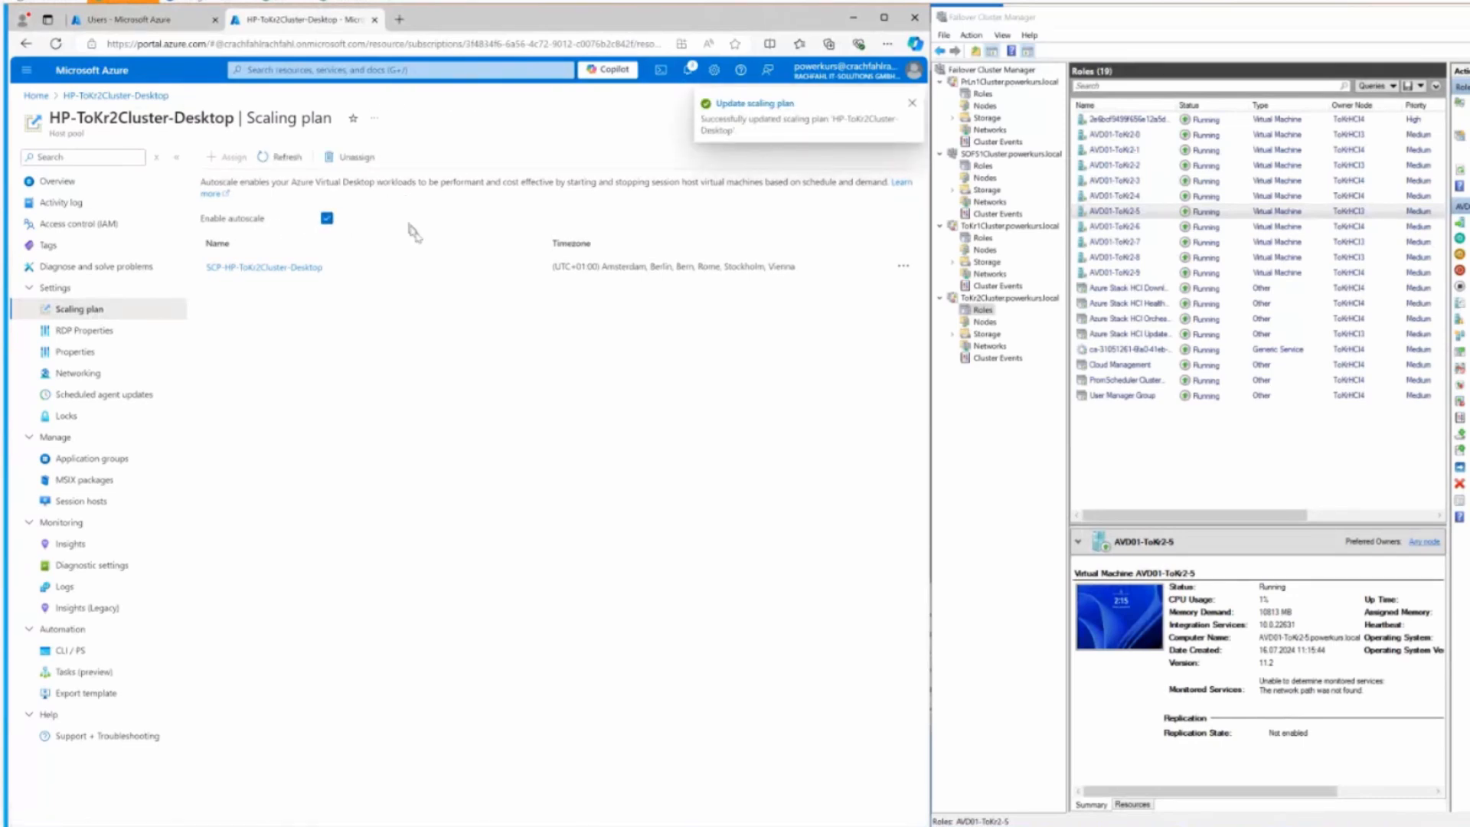
{"action": "left_click", "coordinate": [911, 105]}
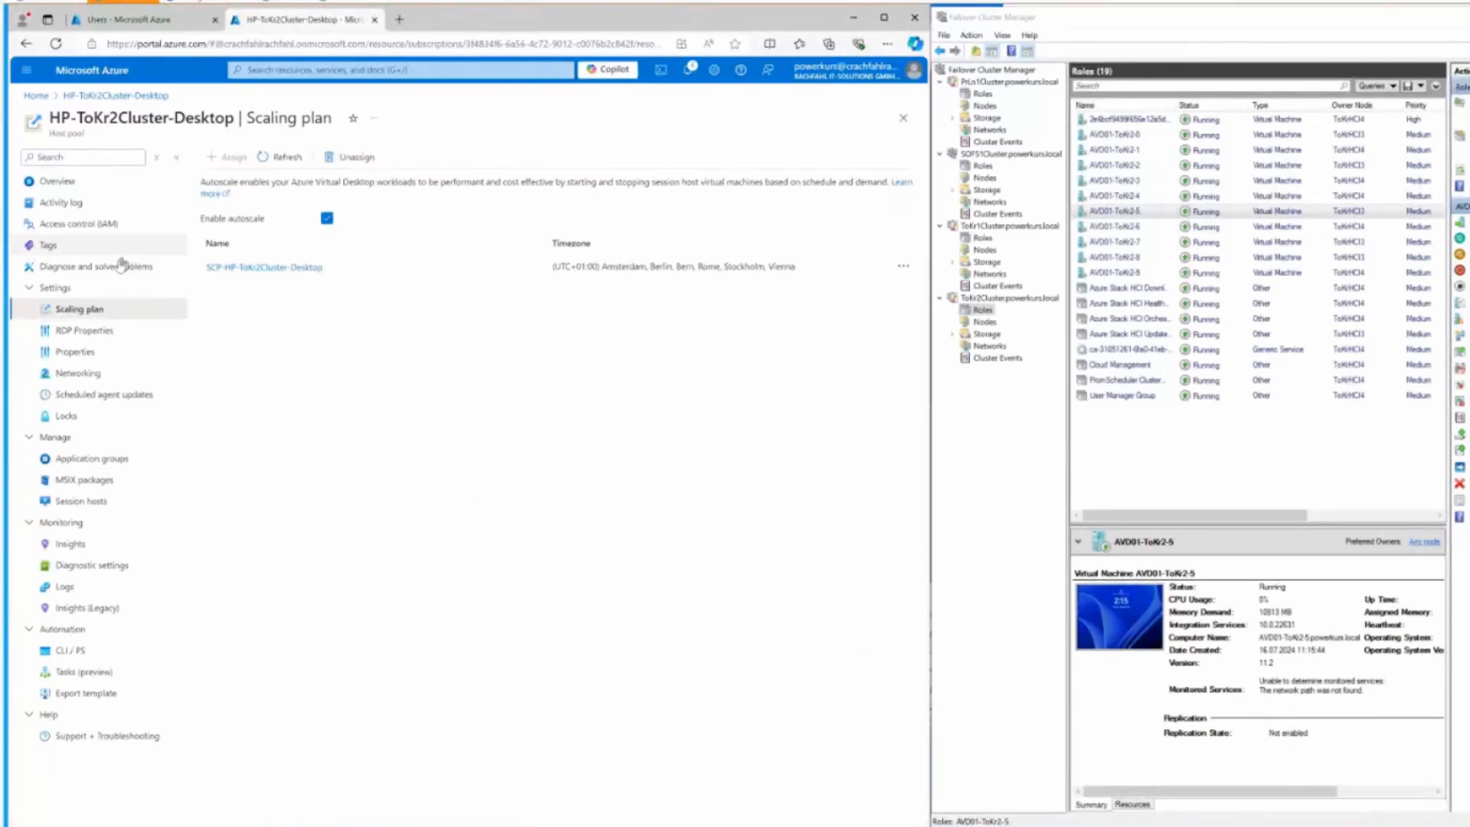
Open the HP-ToKr2Cluster-Desktop host pool overview and look through the complete list of its active user sessions
{"action": "left_click", "coordinate": [64, 187]}
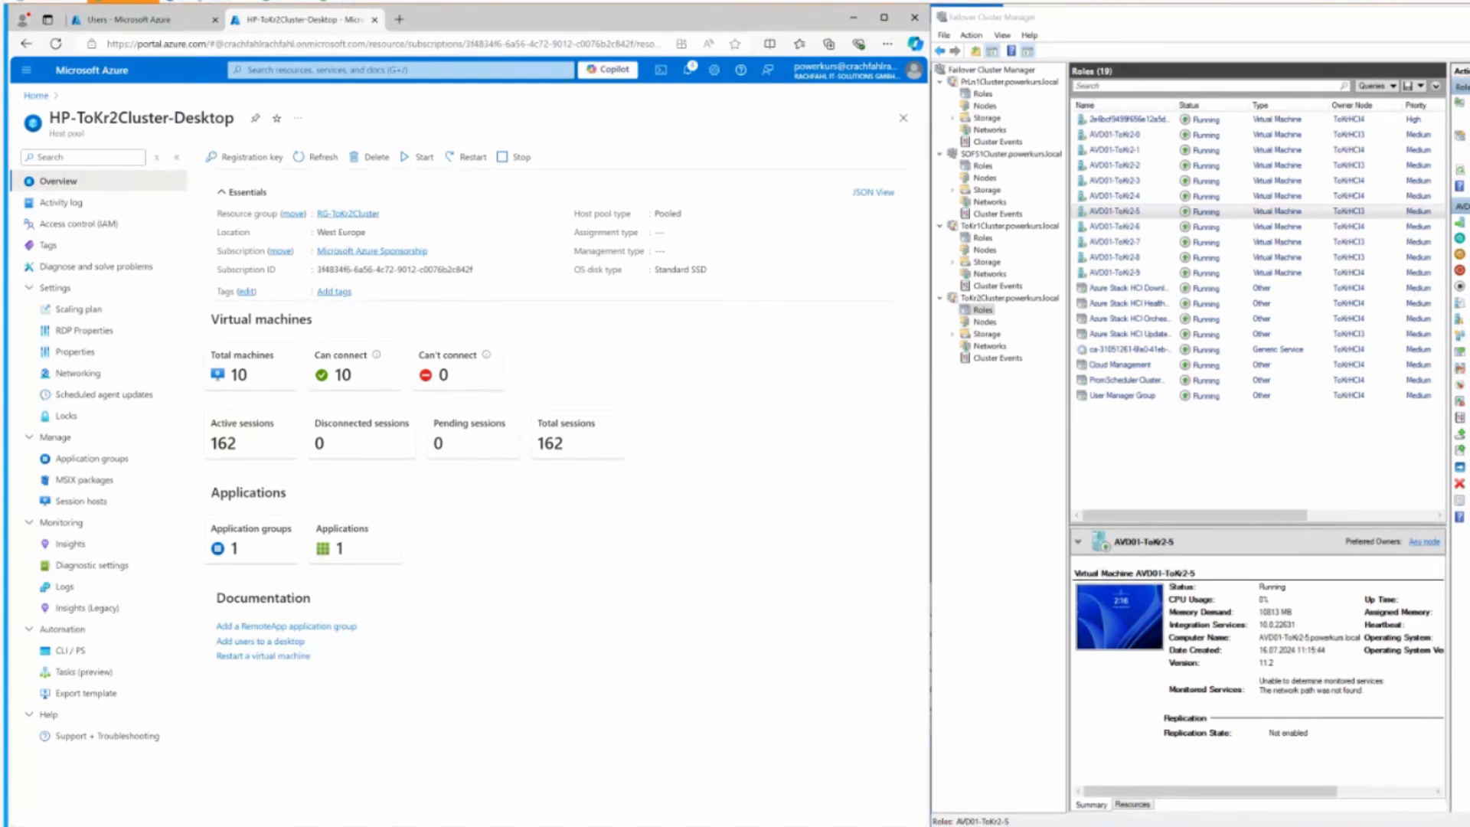
{"action": "left_click", "coordinate": [263, 434]}
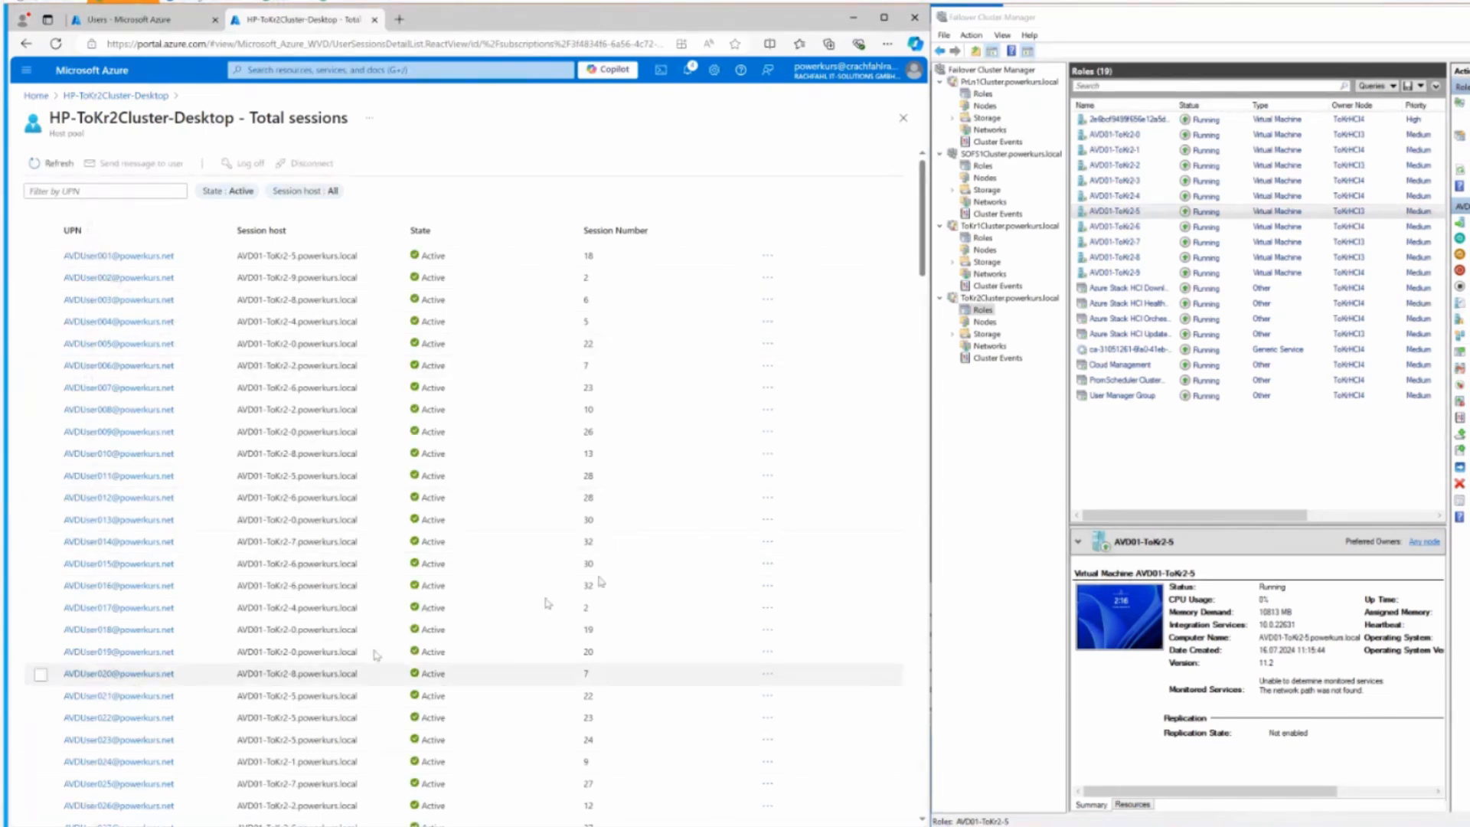
{"action": "scroll", "coordinate": [904, 498], "scroll_direction": "down", "scroll_amount": 7}
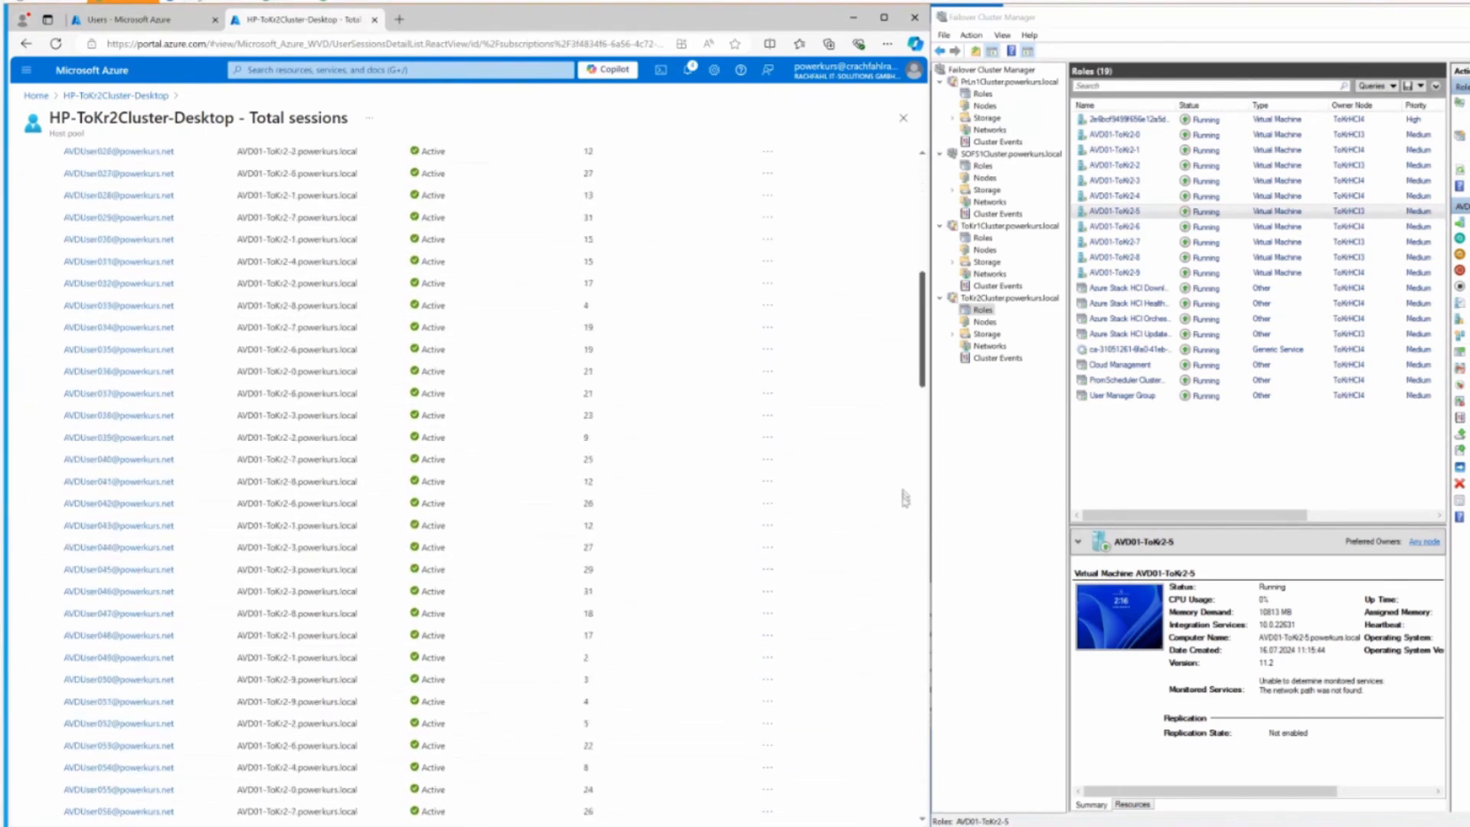
{"action": "scroll", "coordinate": [901, 735], "scroll_direction": "down", "scroll_amount": 20}
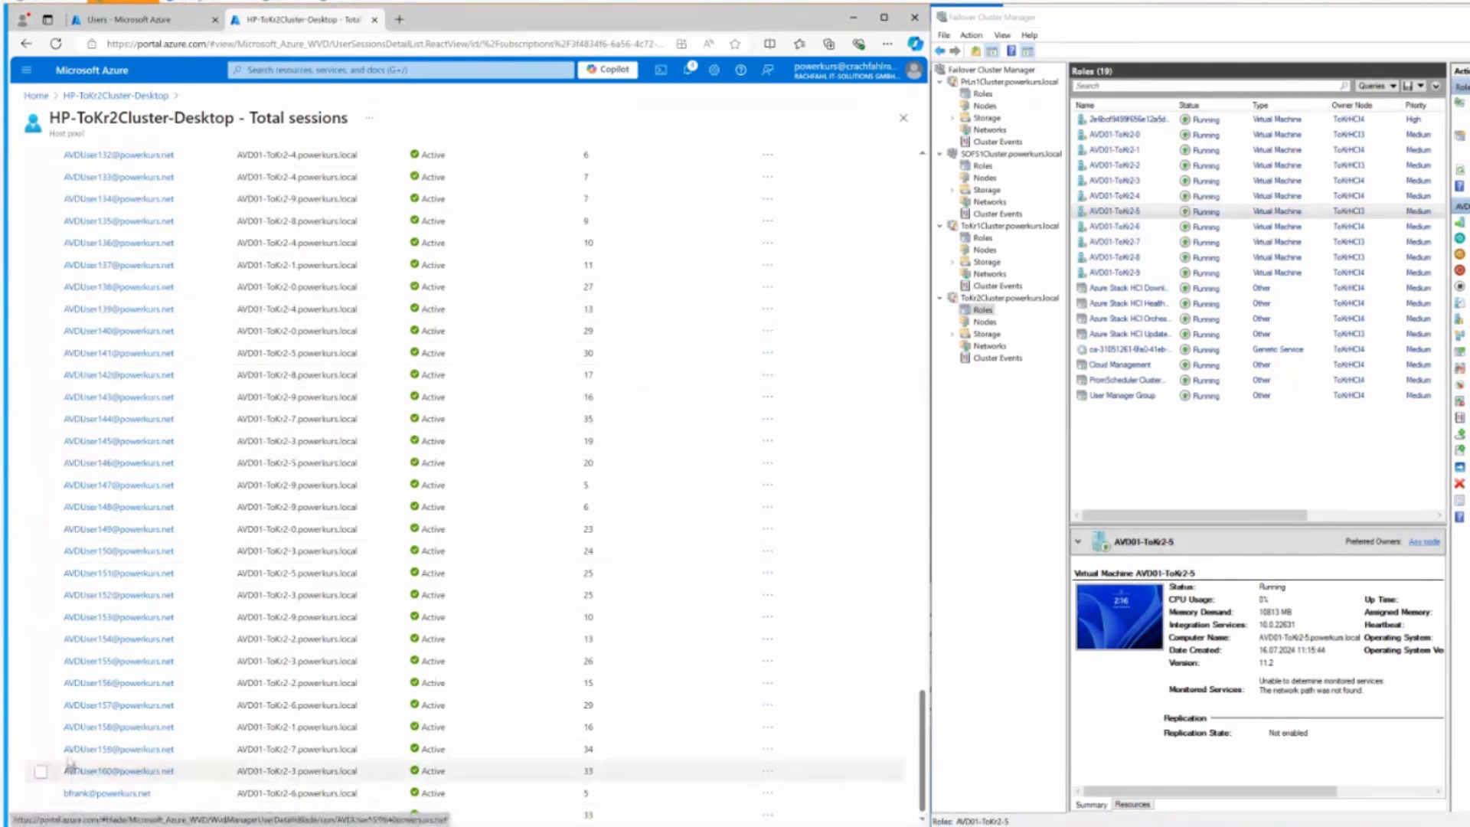
{"action": "left_click_drag", "start_coordinate": [926, 767], "coordinate": [917, 150]}
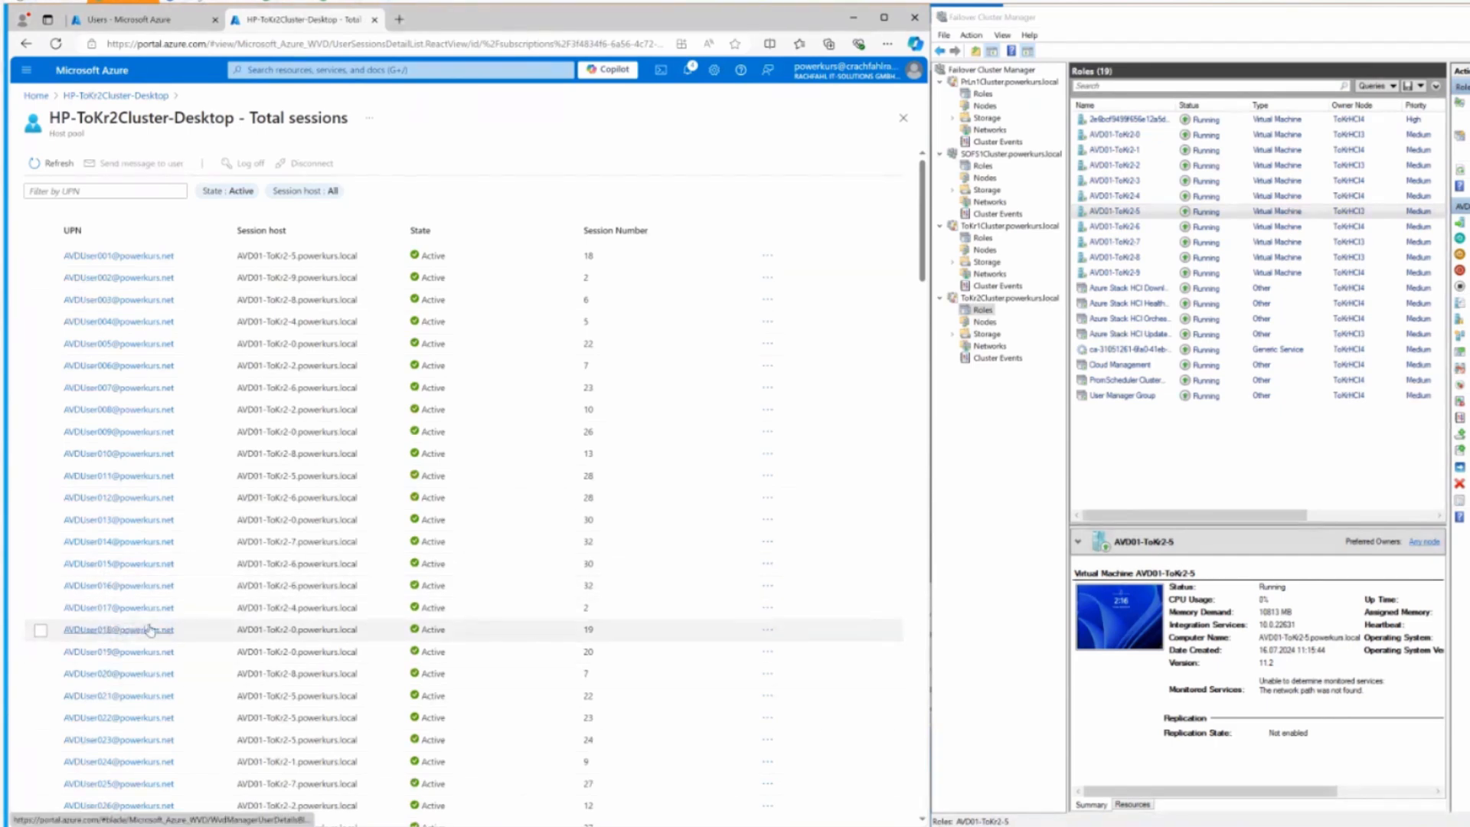
Select the active sessions of AVD test users 001, 019, 032, 039 and 049 in the session list
{"action": "left_click", "coordinate": [41, 257]}
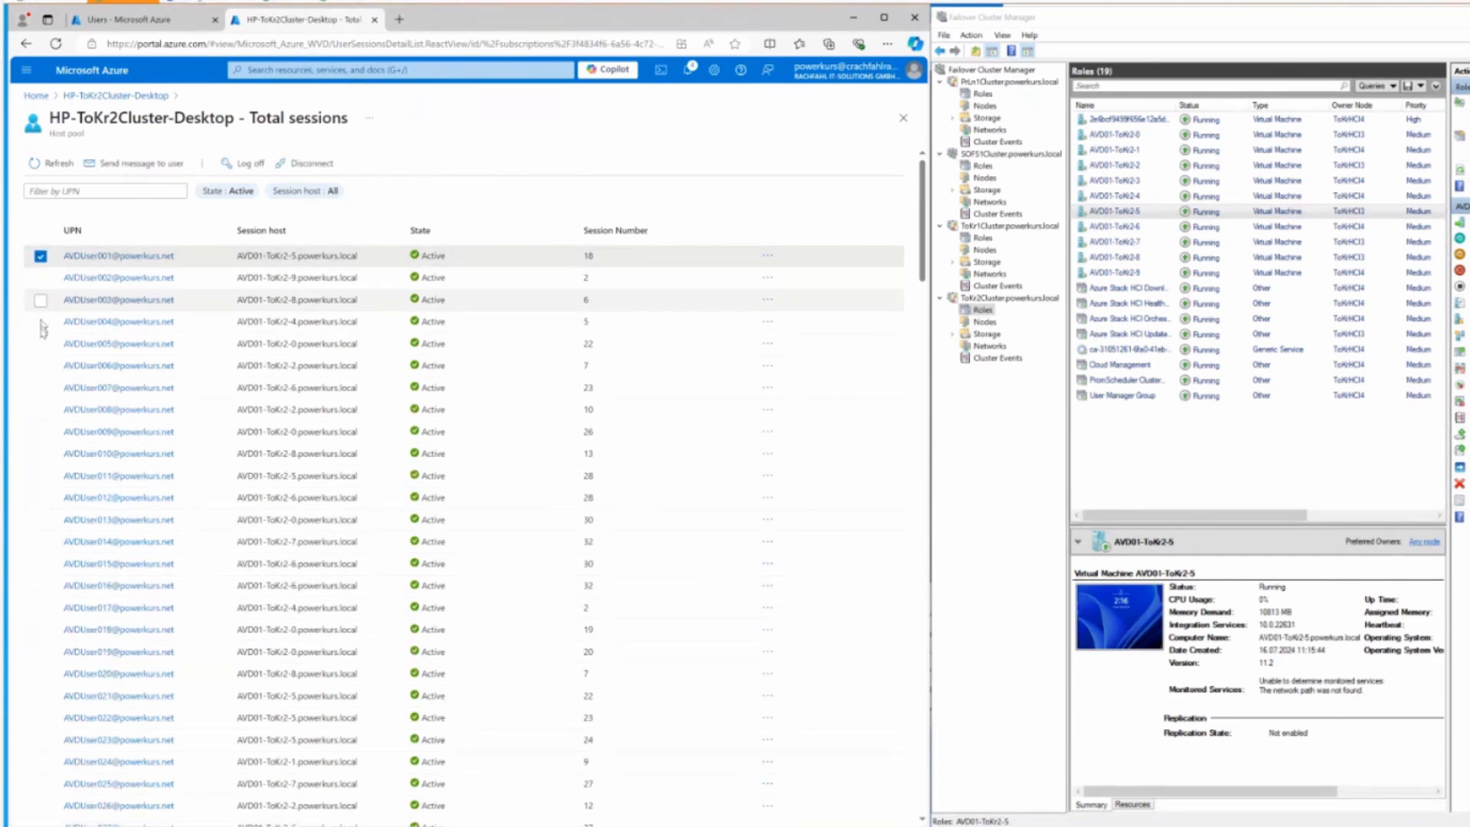
{"action": "left_click", "coordinate": [40, 655]}
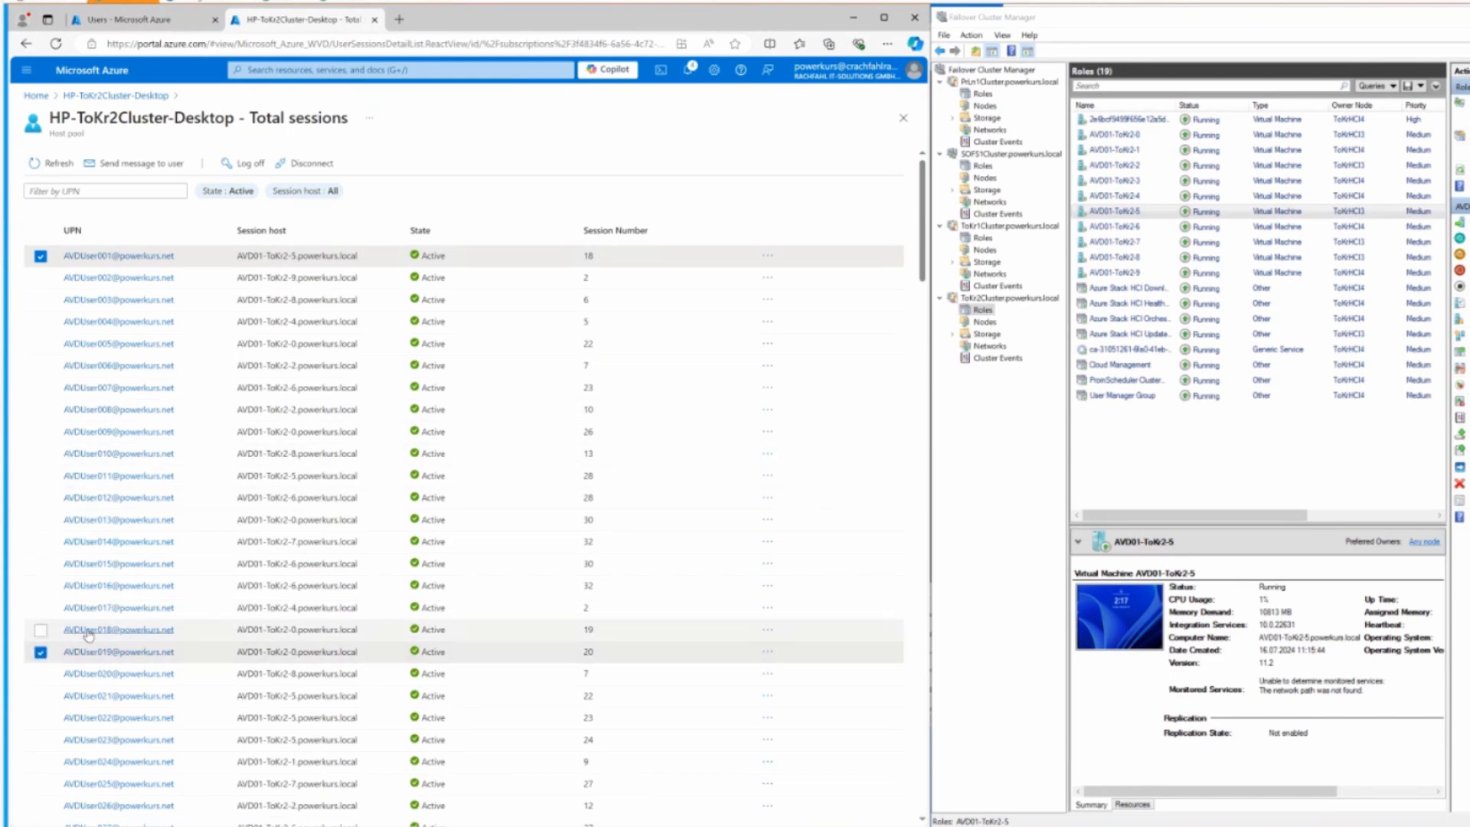
{"action": "scroll", "coordinate": [39, 660], "scroll_direction": "down", "scroll_amount": 3}
{"action": "left_click", "coordinate": [38, 670]}
{"action": "scroll", "coordinate": [40, 681], "scroll_direction": "down", "scroll_amount": 5}
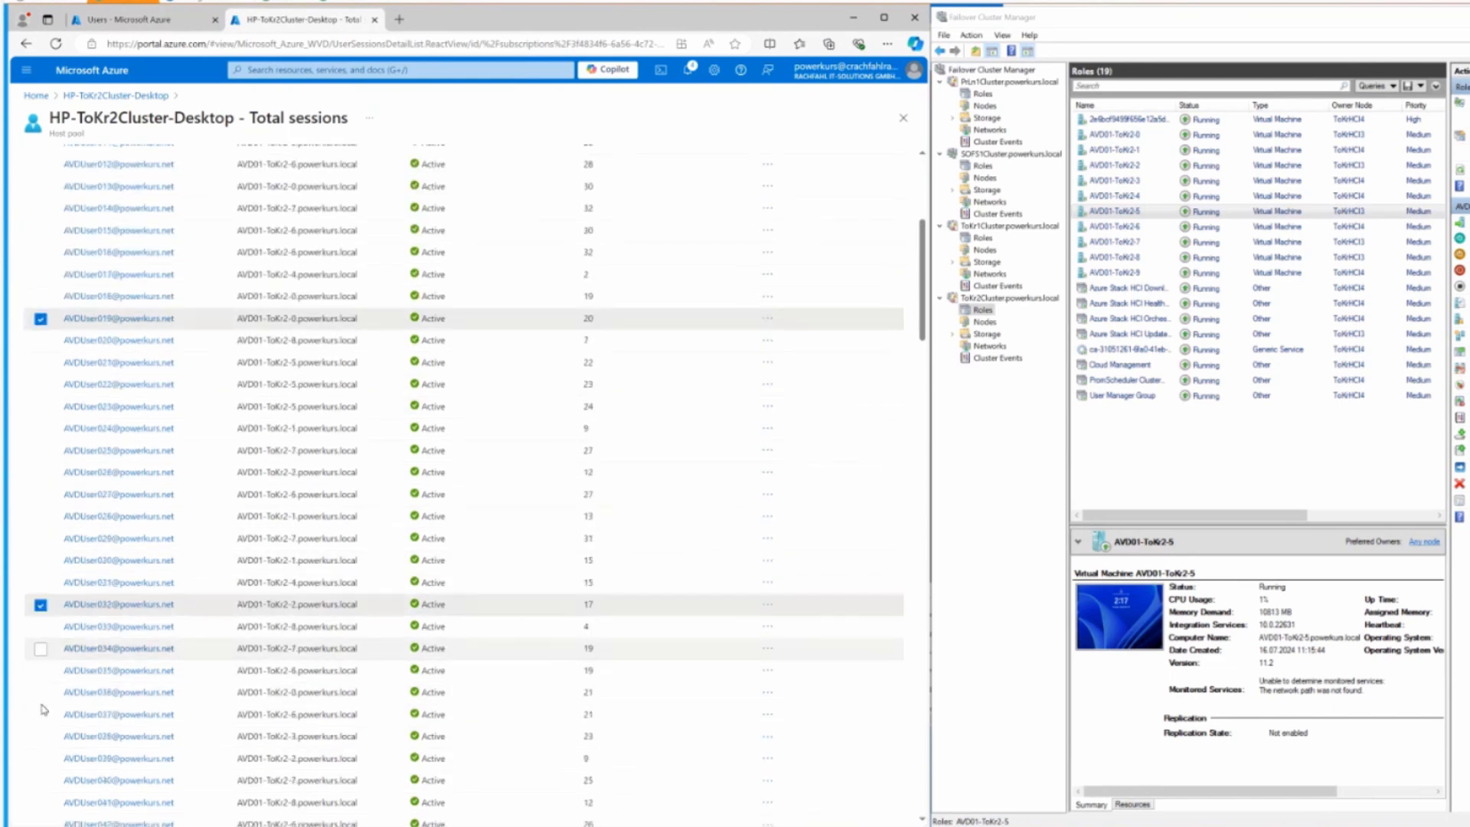
{"action": "left_click", "coordinate": [40, 712]}
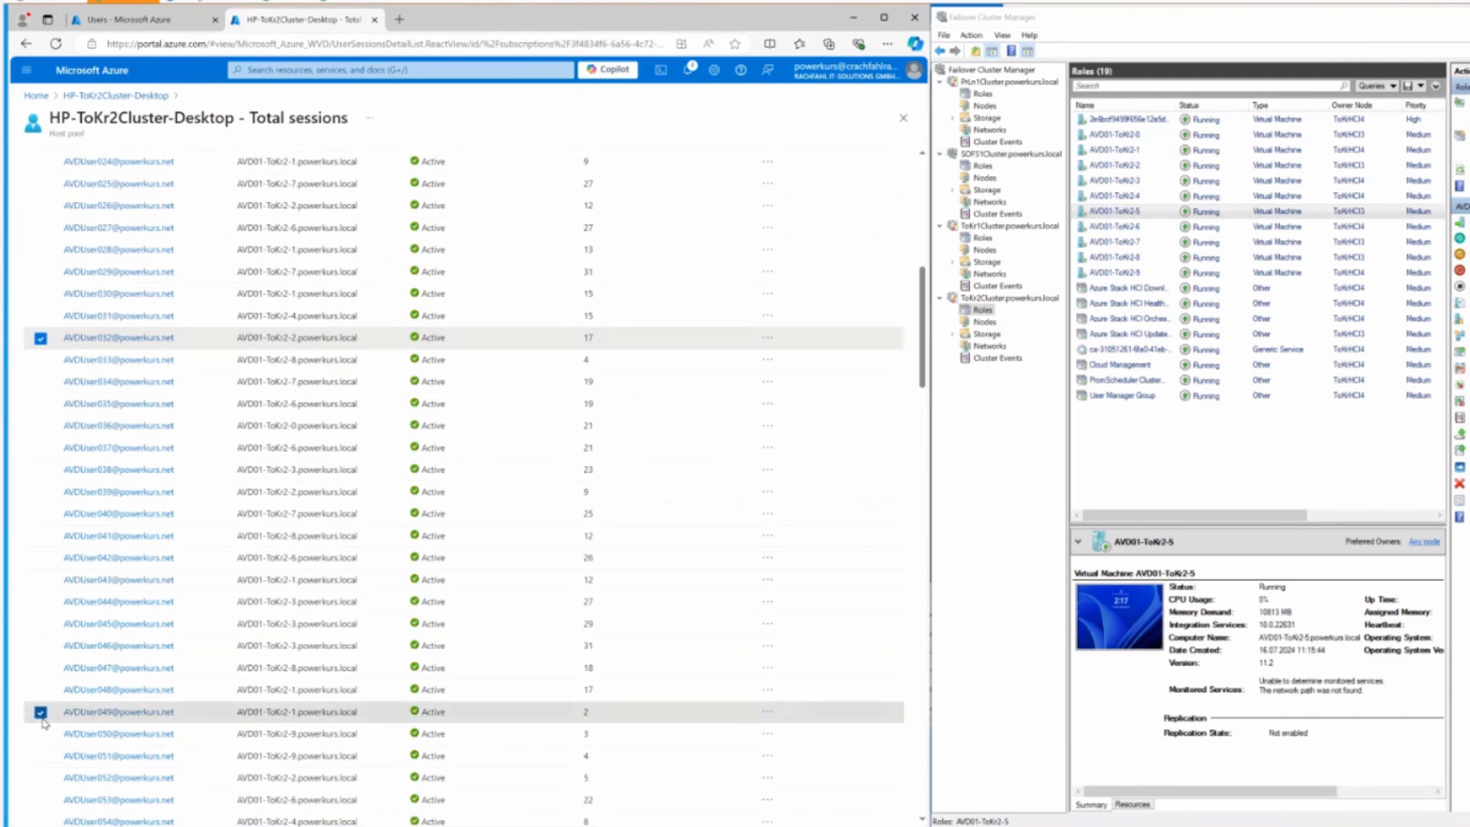
{"action": "left_click", "coordinate": [39, 492]}
{"action": "scroll", "coordinate": [46, 445], "scroll_direction": "up", "scroll_amount": 5}
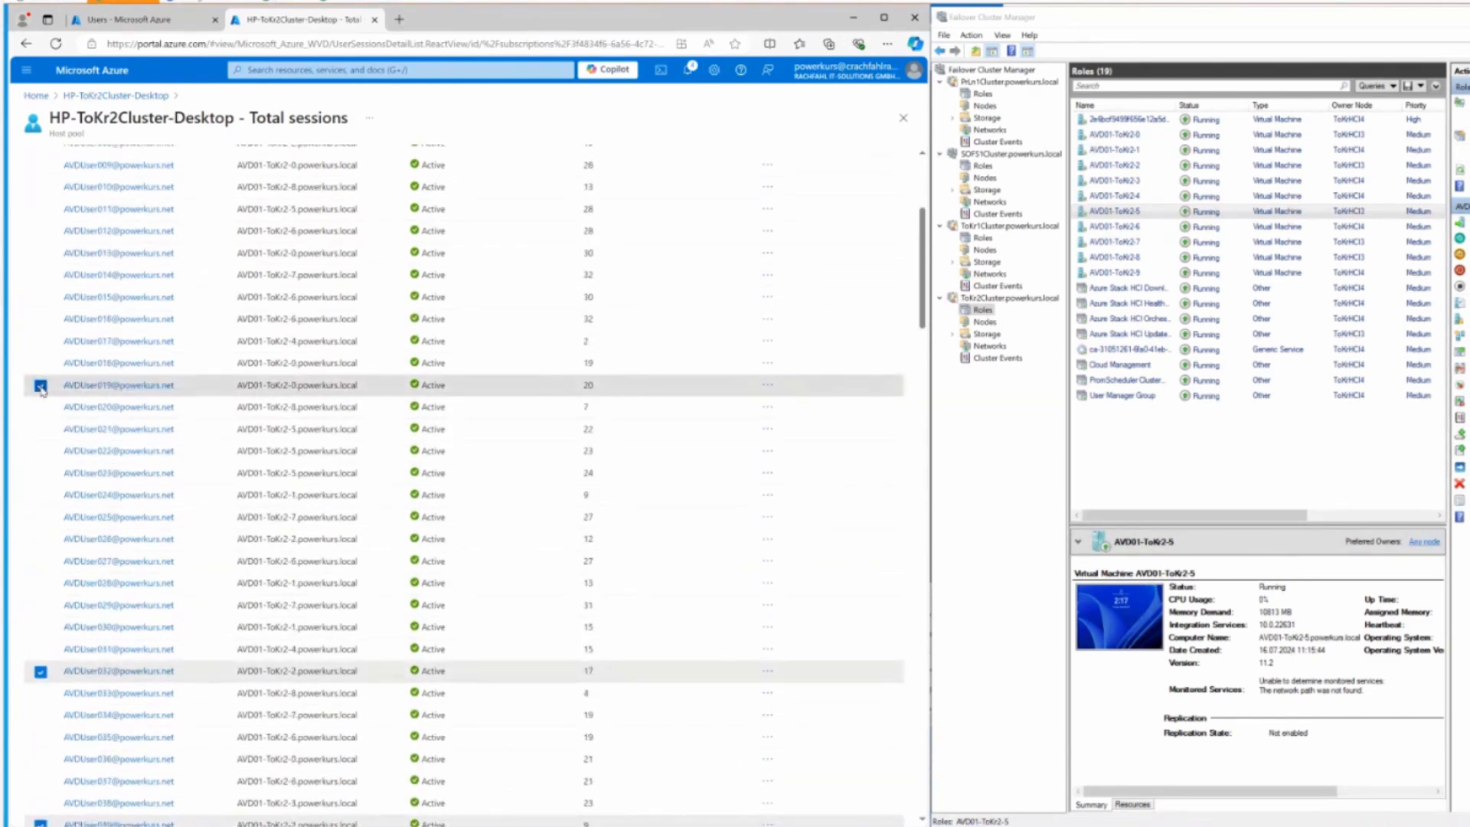
{"action": "scroll", "coordinate": [43, 390], "scroll_direction": "up", "scroll_amount": 4}
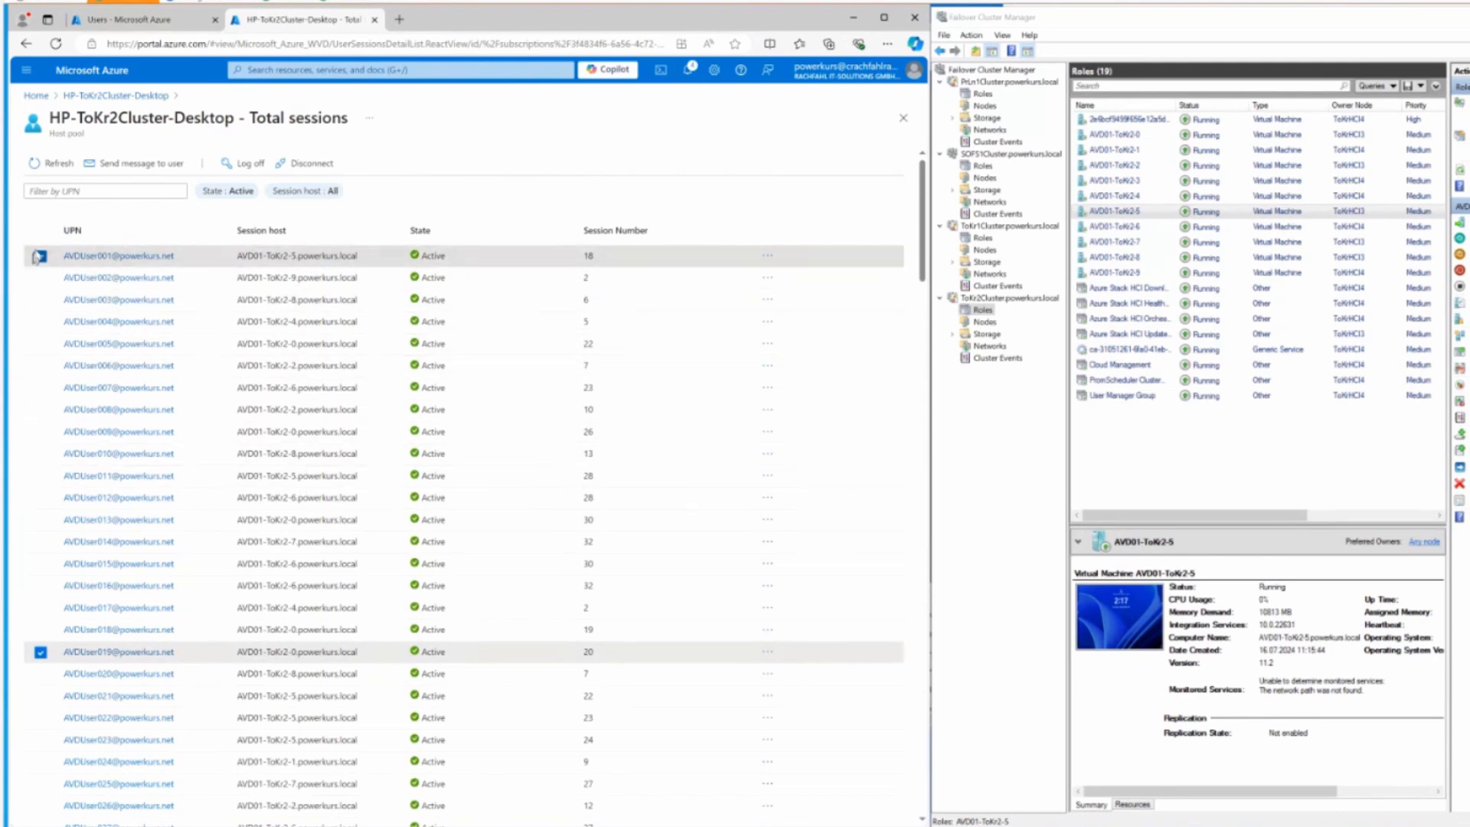
Add the sessions of AVD test users 002 through 013 to the selection
{"action": "left_click", "coordinate": [40, 278]}
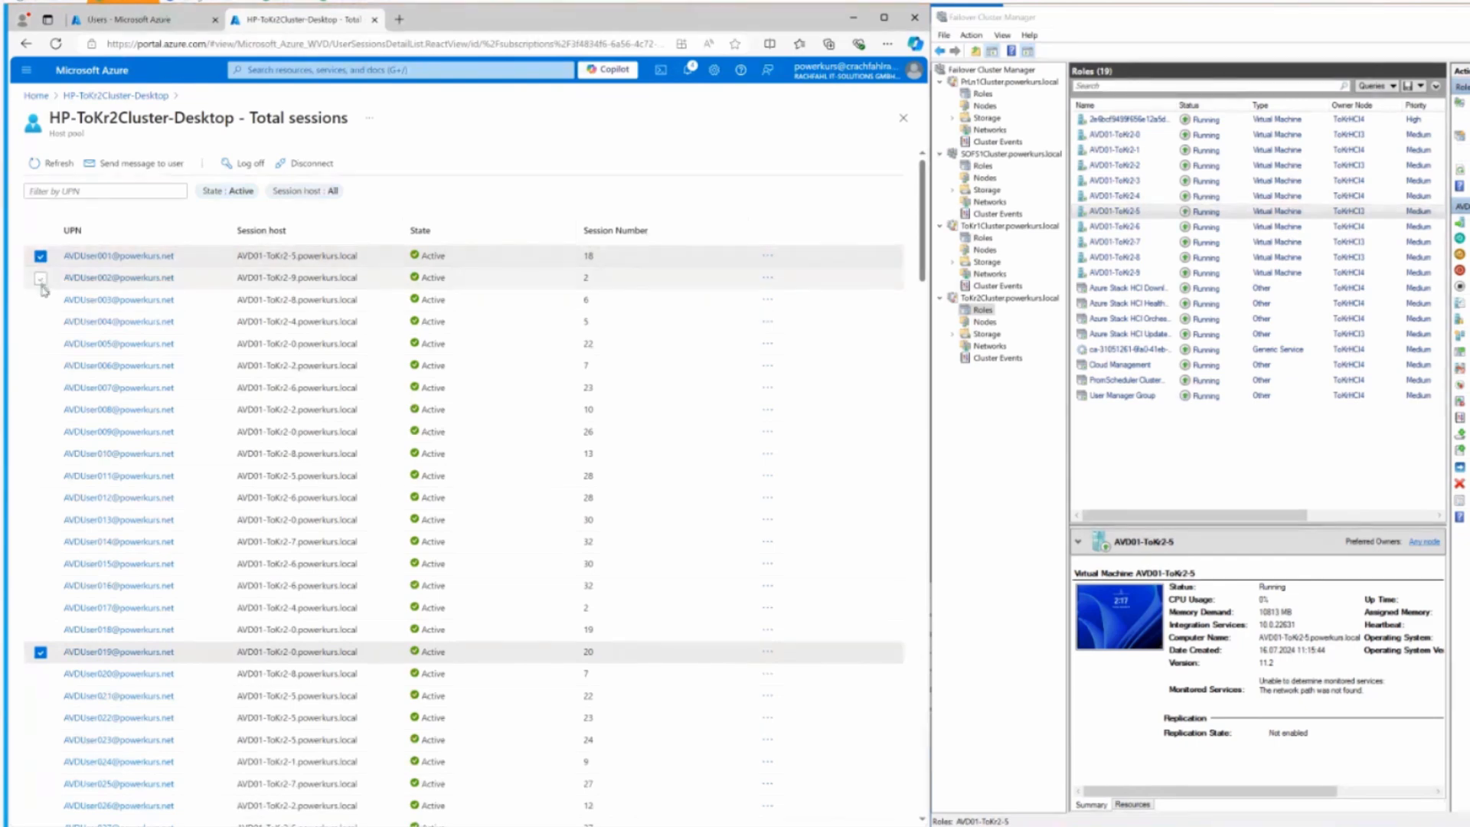
{"action": "left_click", "coordinate": [40, 300]}
{"action": "left_click", "coordinate": [41, 321]}
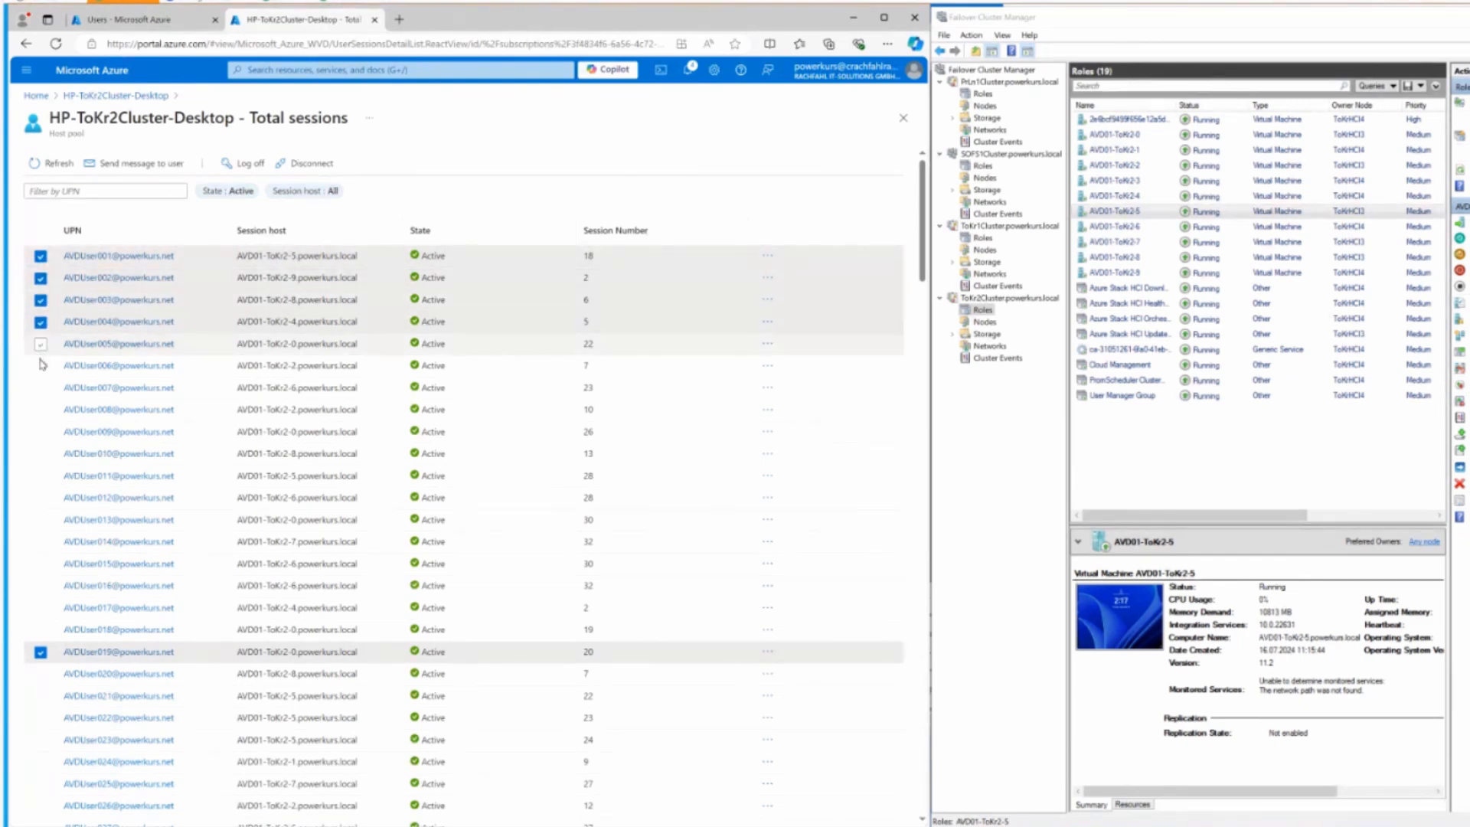
{"action": "left_click", "coordinate": [41, 344]}
{"action": "left_click", "coordinate": [40, 366]}
{"action": "left_click", "coordinate": [41, 389]}
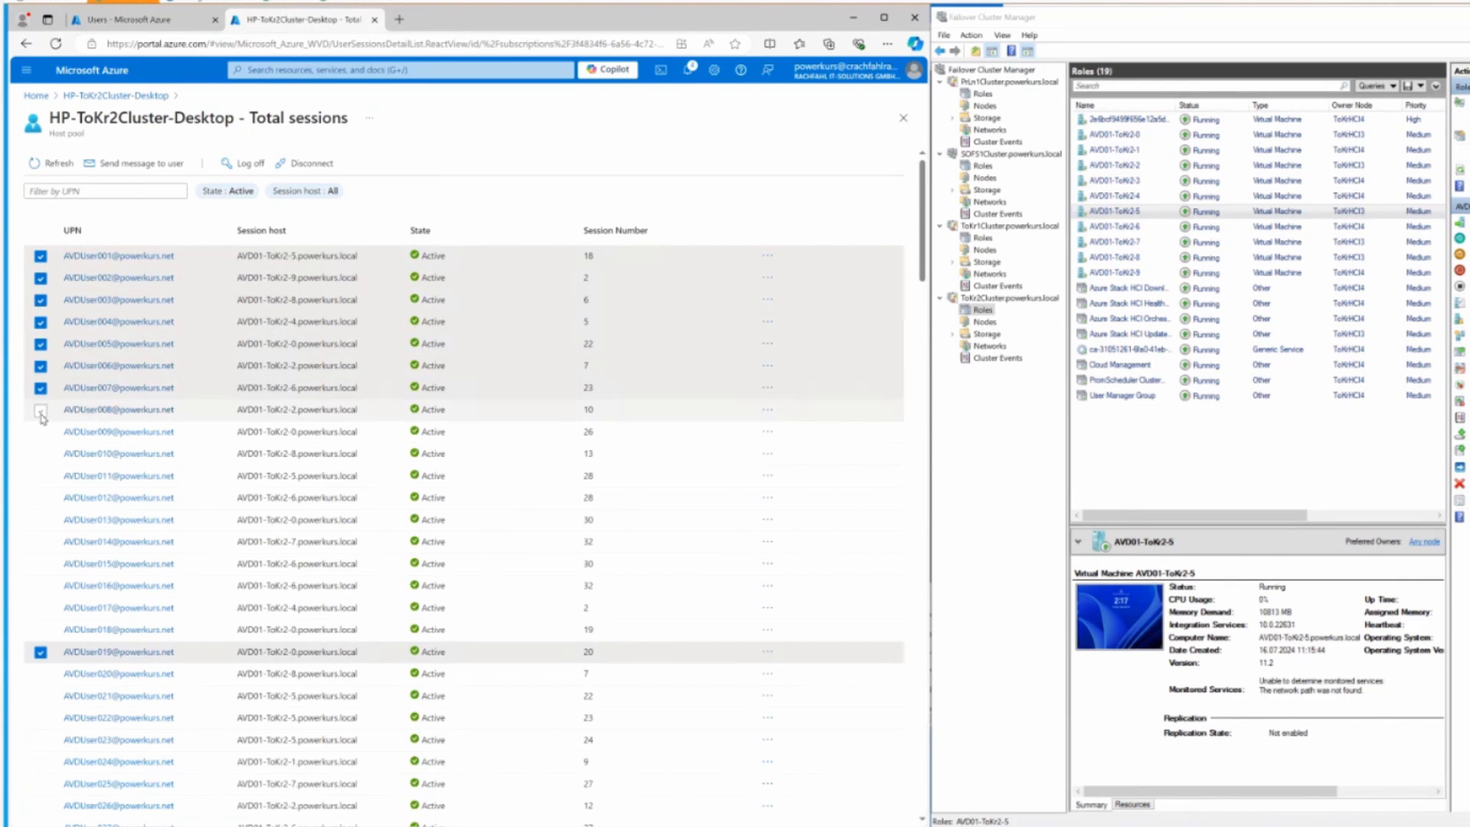
{"action": "left_click", "coordinate": [40, 410]}
{"action": "left_click", "coordinate": [41, 432]}
{"action": "left_click", "coordinate": [41, 454]}
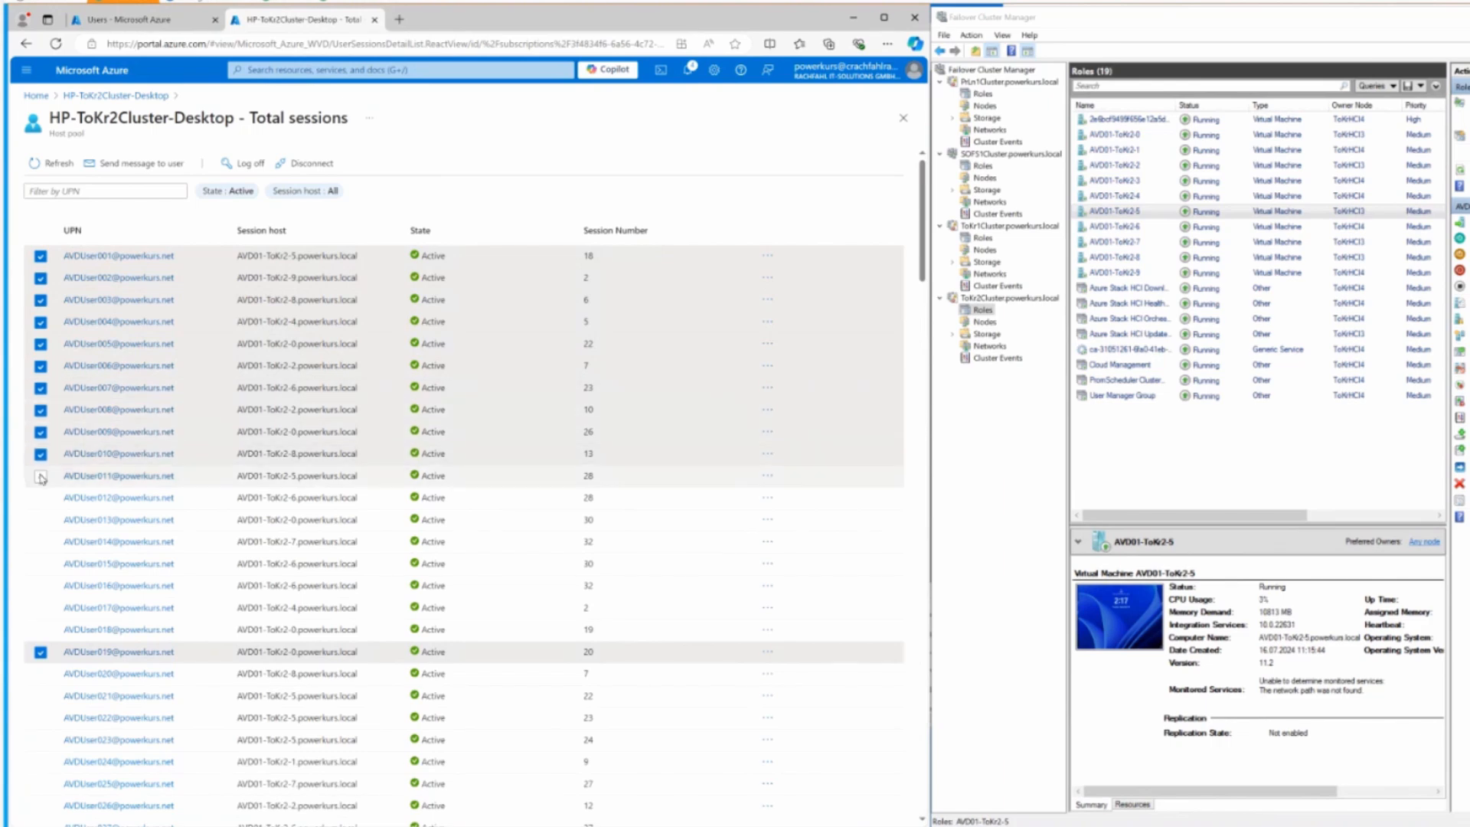
{"action": "left_click", "coordinate": [40, 476]}
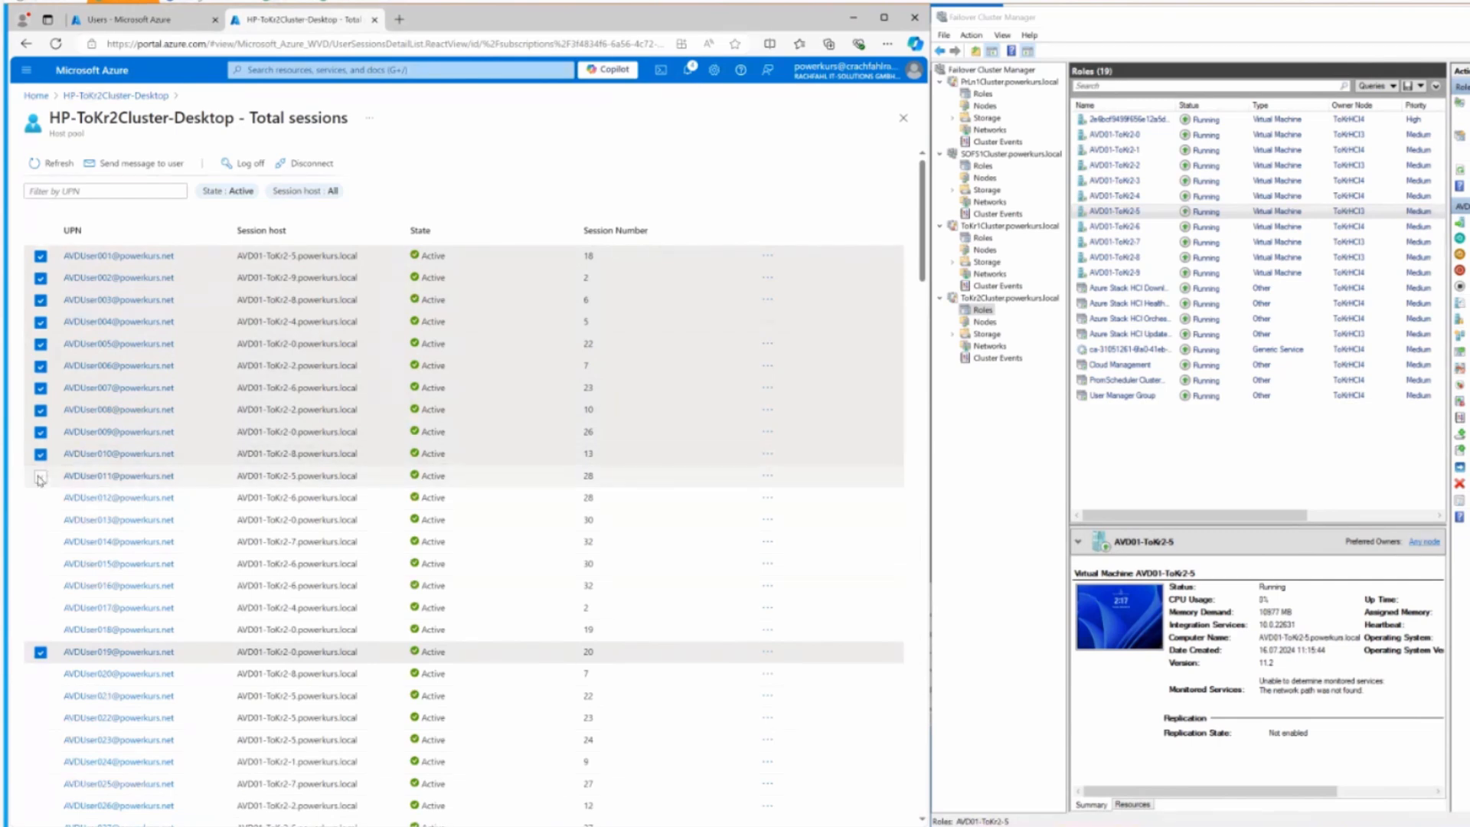
{"action": "scroll", "coordinate": [64, 657], "scroll_direction": "down", "scroll_amount": 2}
{"action": "scroll", "coordinate": [65, 656], "scroll_direction": "down", "scroll_amount": 9}
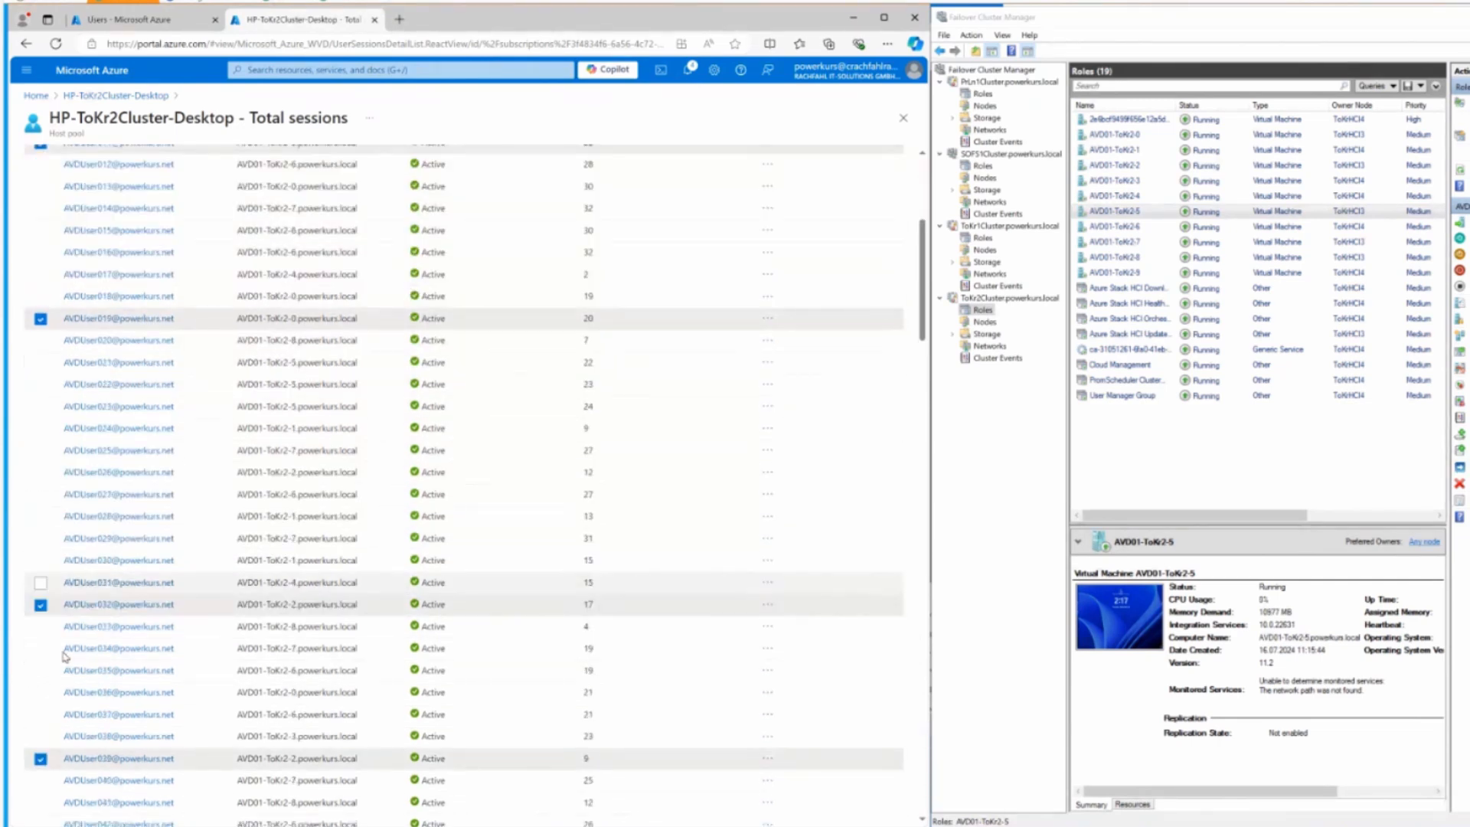
{"action": "scroll", "coordinate": [64, 656], "scroll_direction": "up", "scroll_amount": 10}
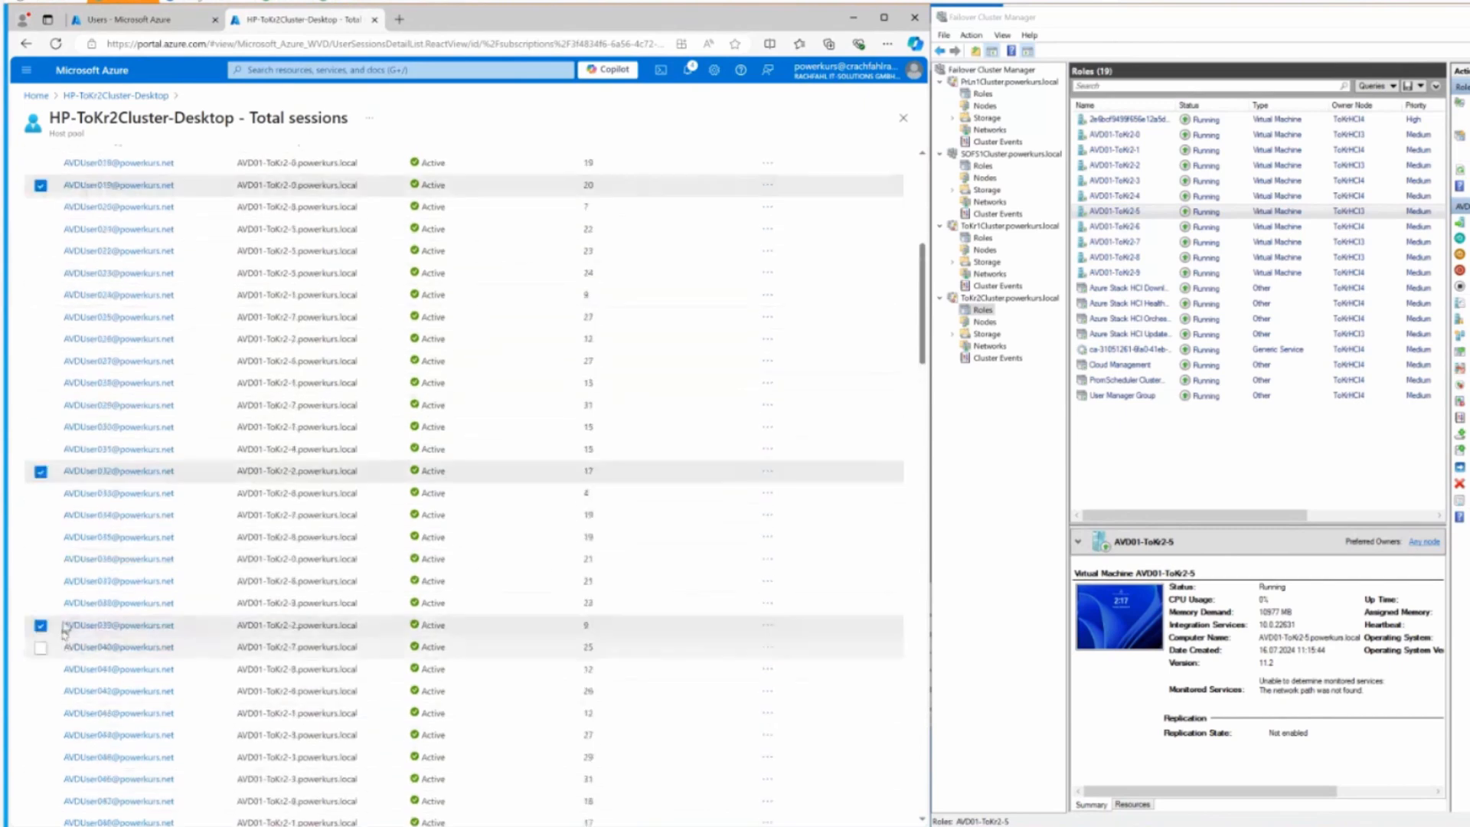
{"action": "left_click", "coordinate": [41, 498]}
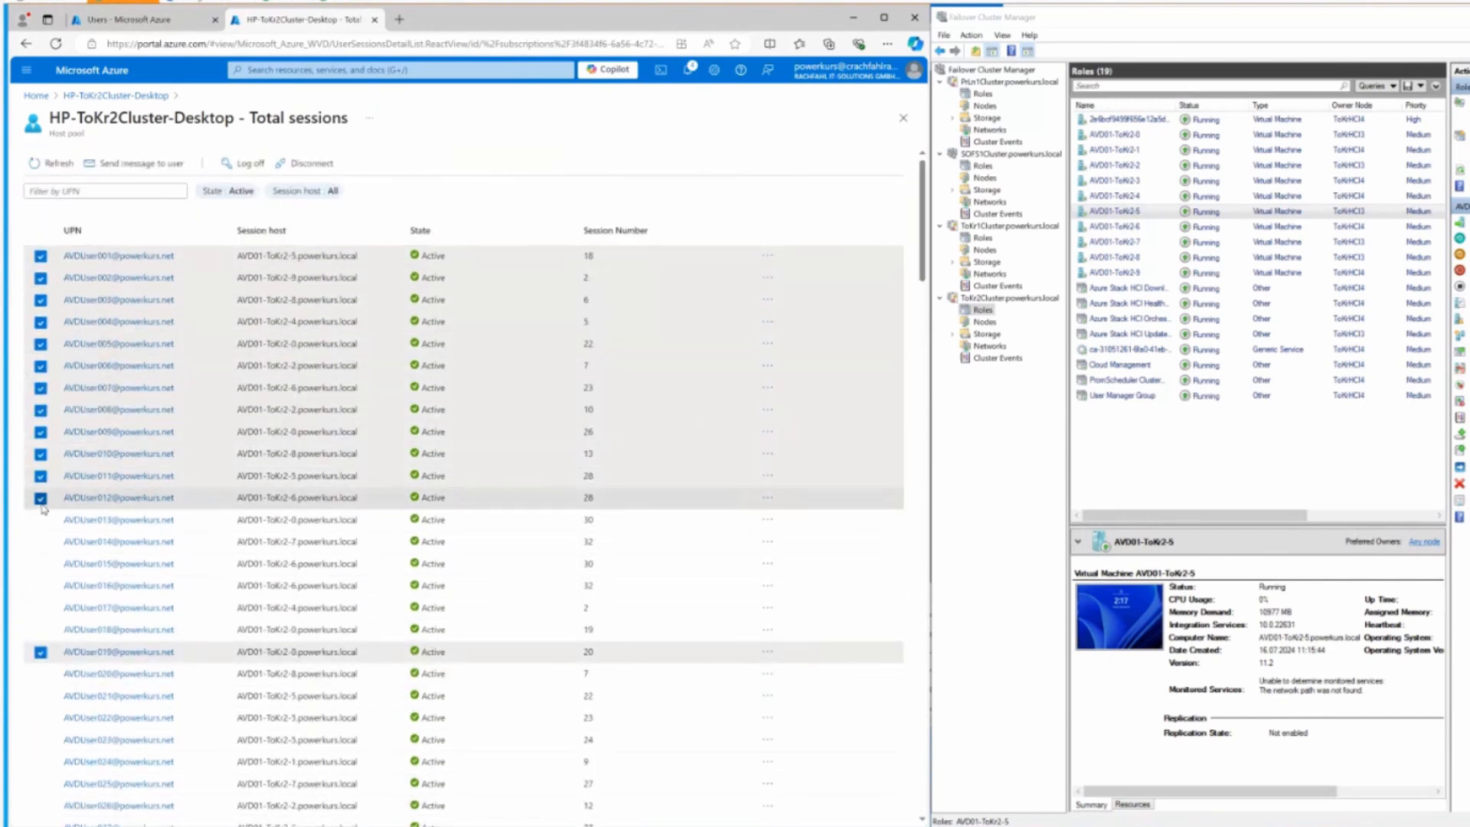
{"action": "left_click", "coordinate": [41, 520]}
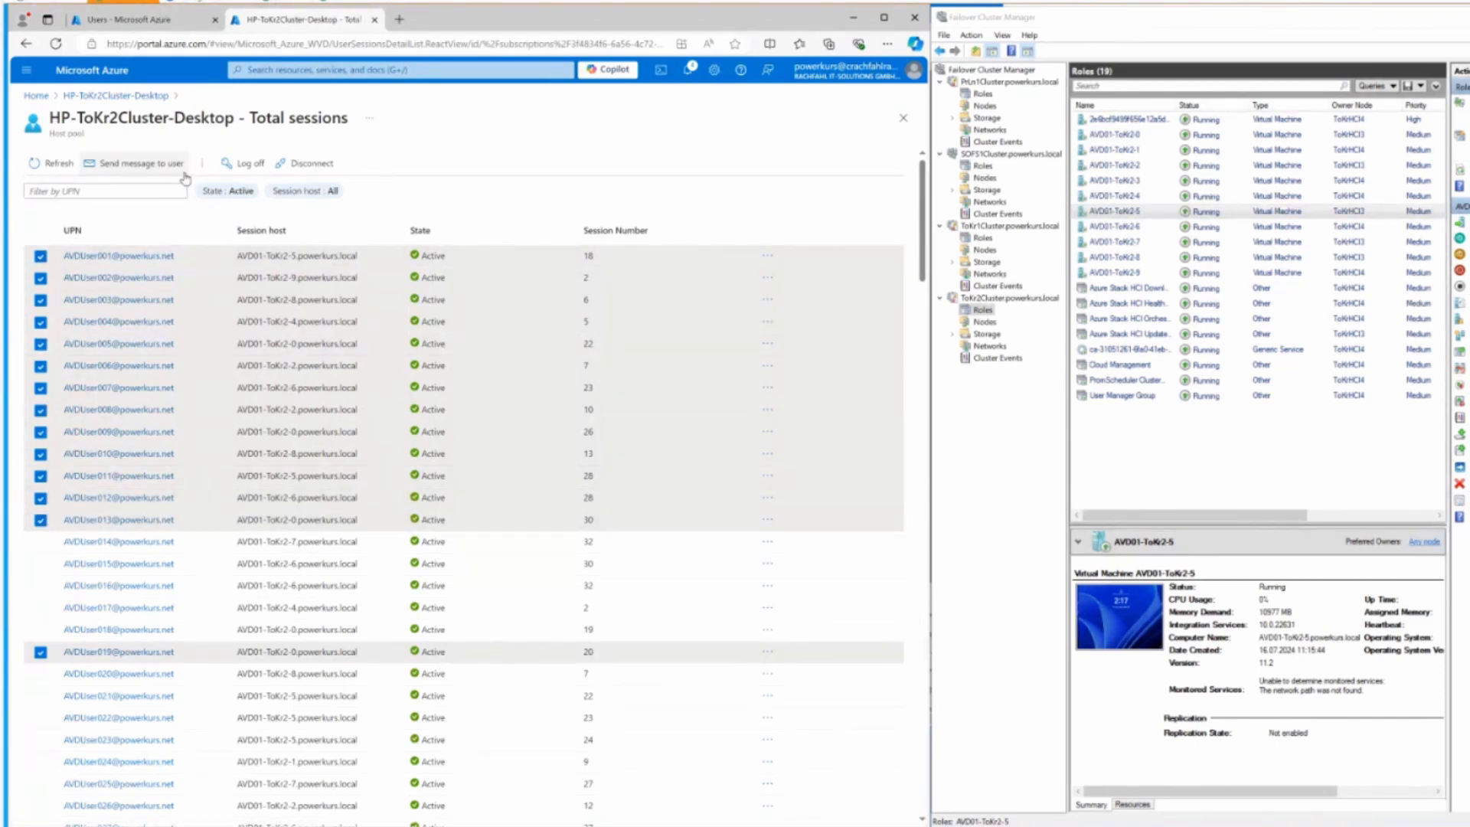
Disconnect all selected user sessions and refresh the session counts on the host pool overview
{"action": "left_click", "coordinate": [301, 168]}
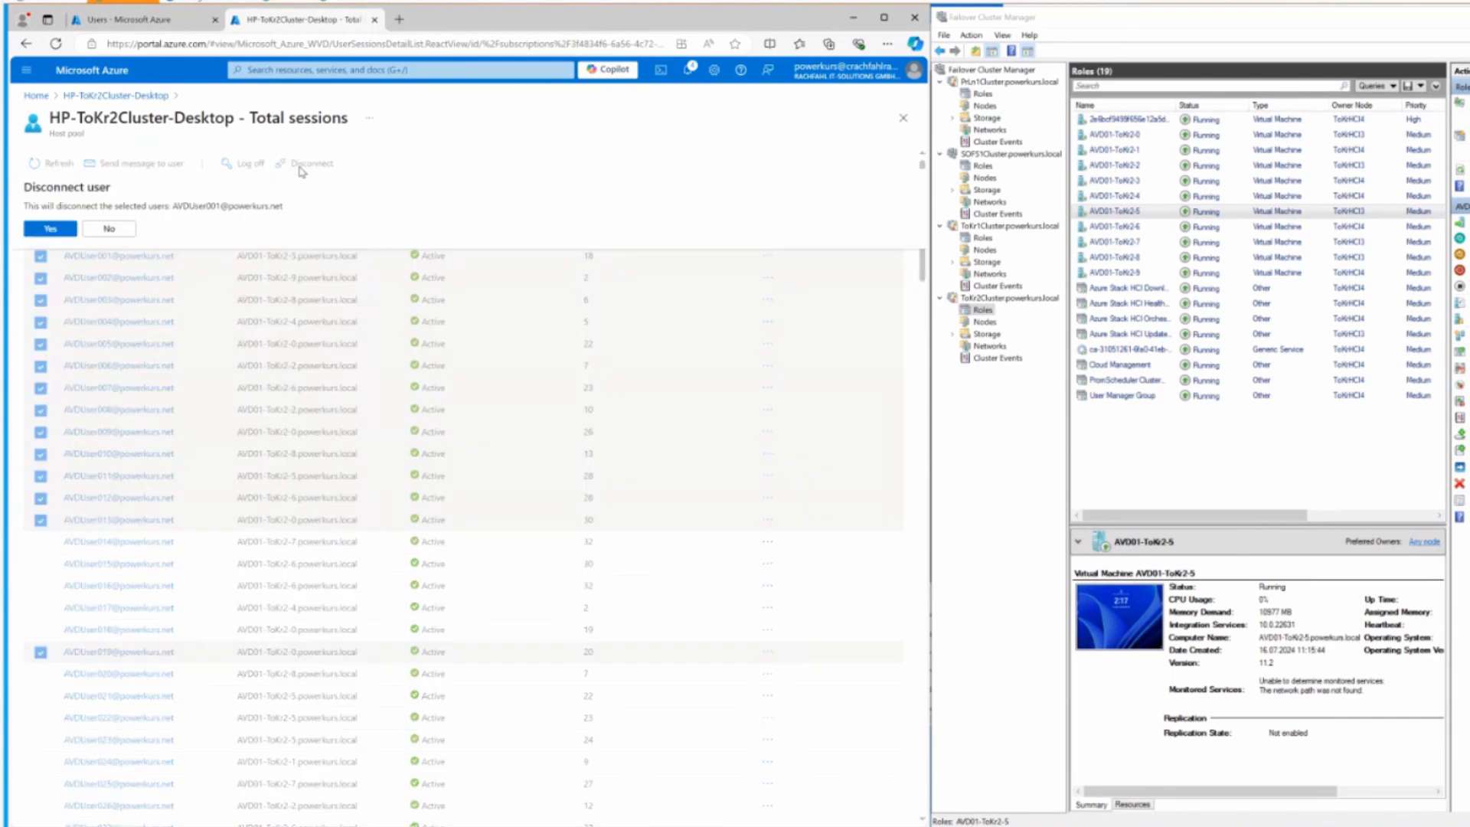
{"action": "left_click", "coordinate": [56, 233]}
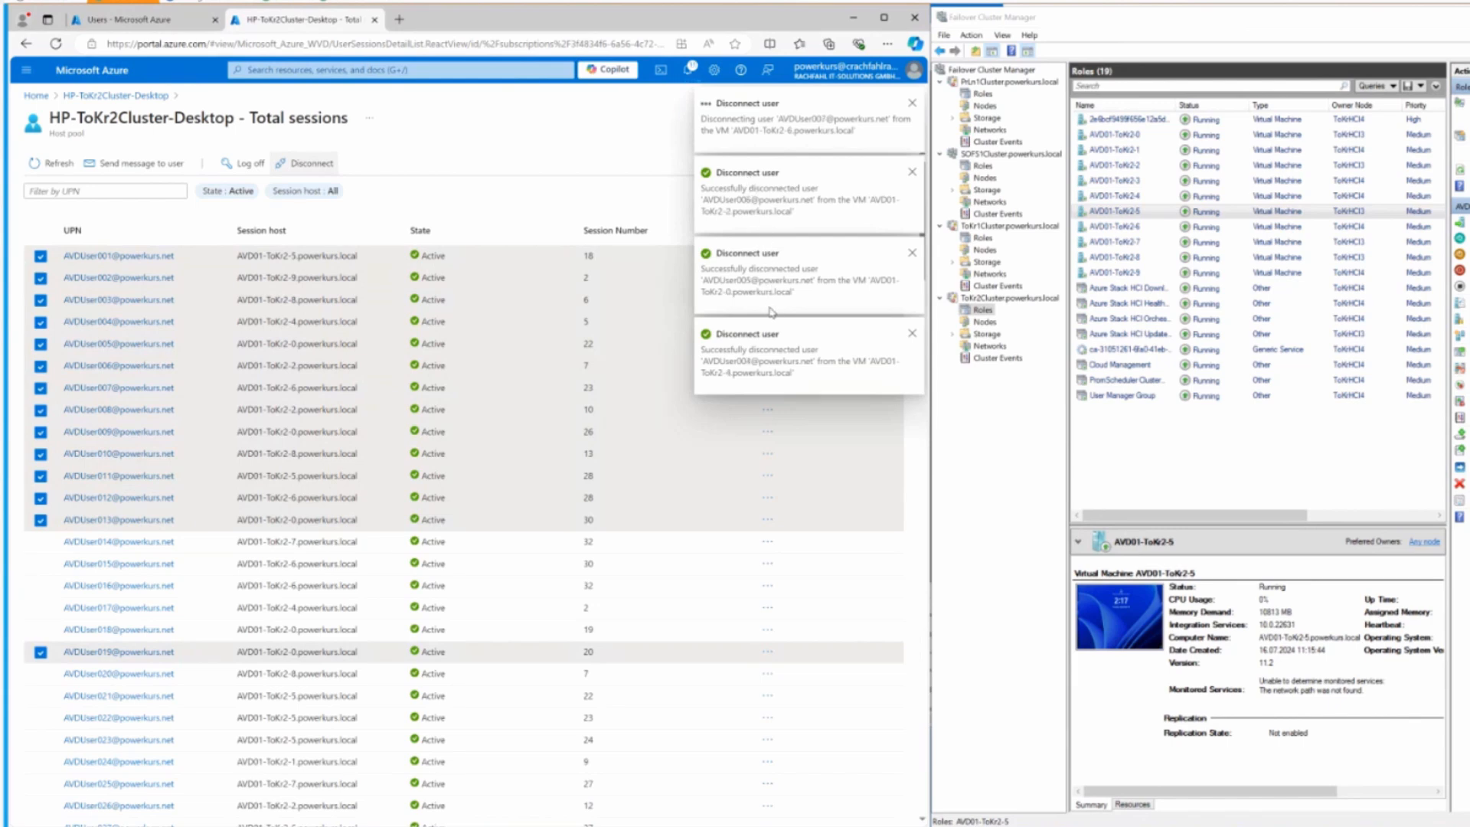
{"action": "left_click", "coordinate": [115, 98]}
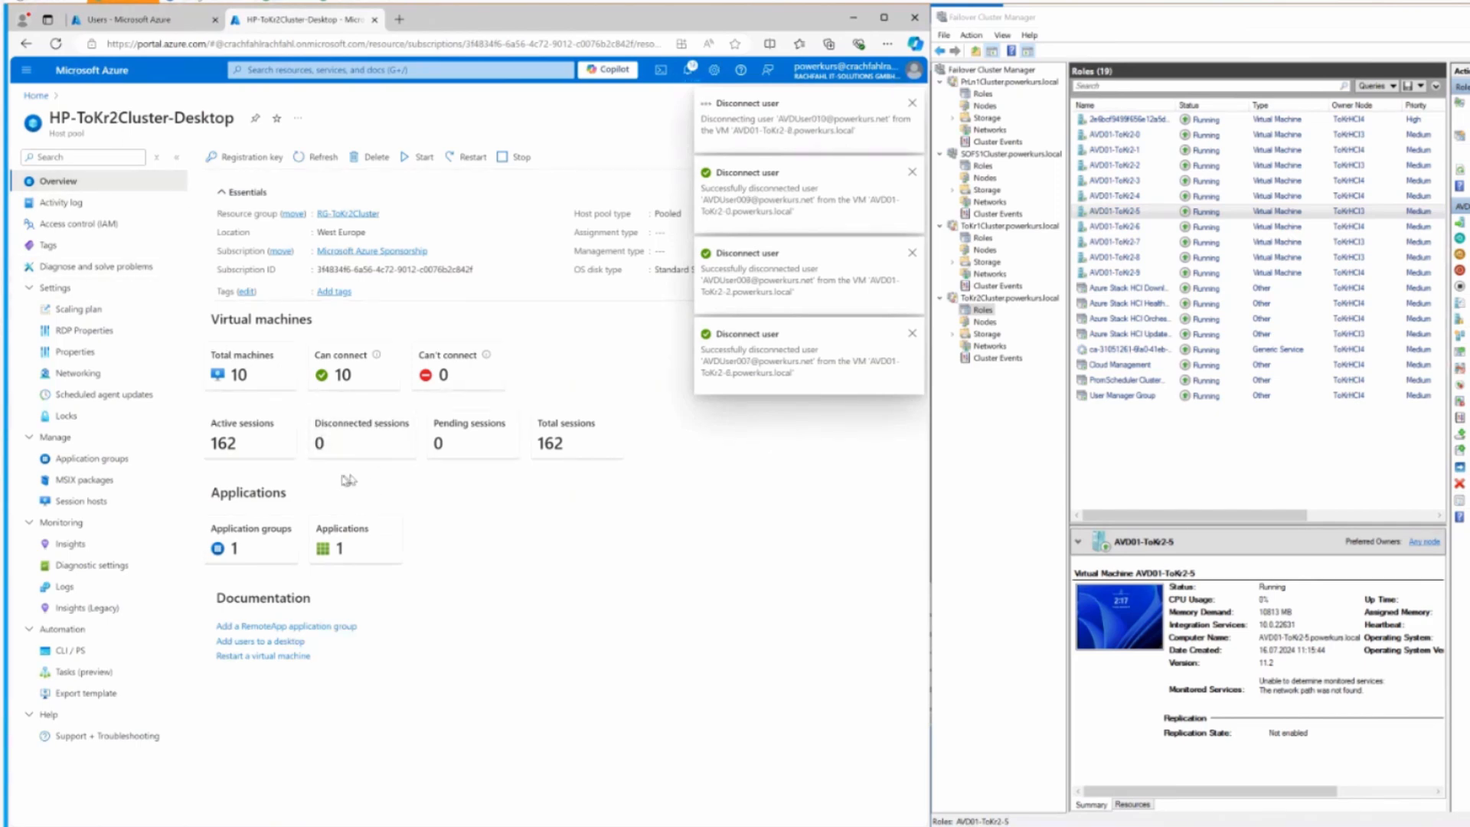
{"action": "left_click", "coordinate": [311, 163]}
{"action": "left_click", "coordinate": [311, 162]}
{"action": "left_click", "coordinate": [311, 162]}
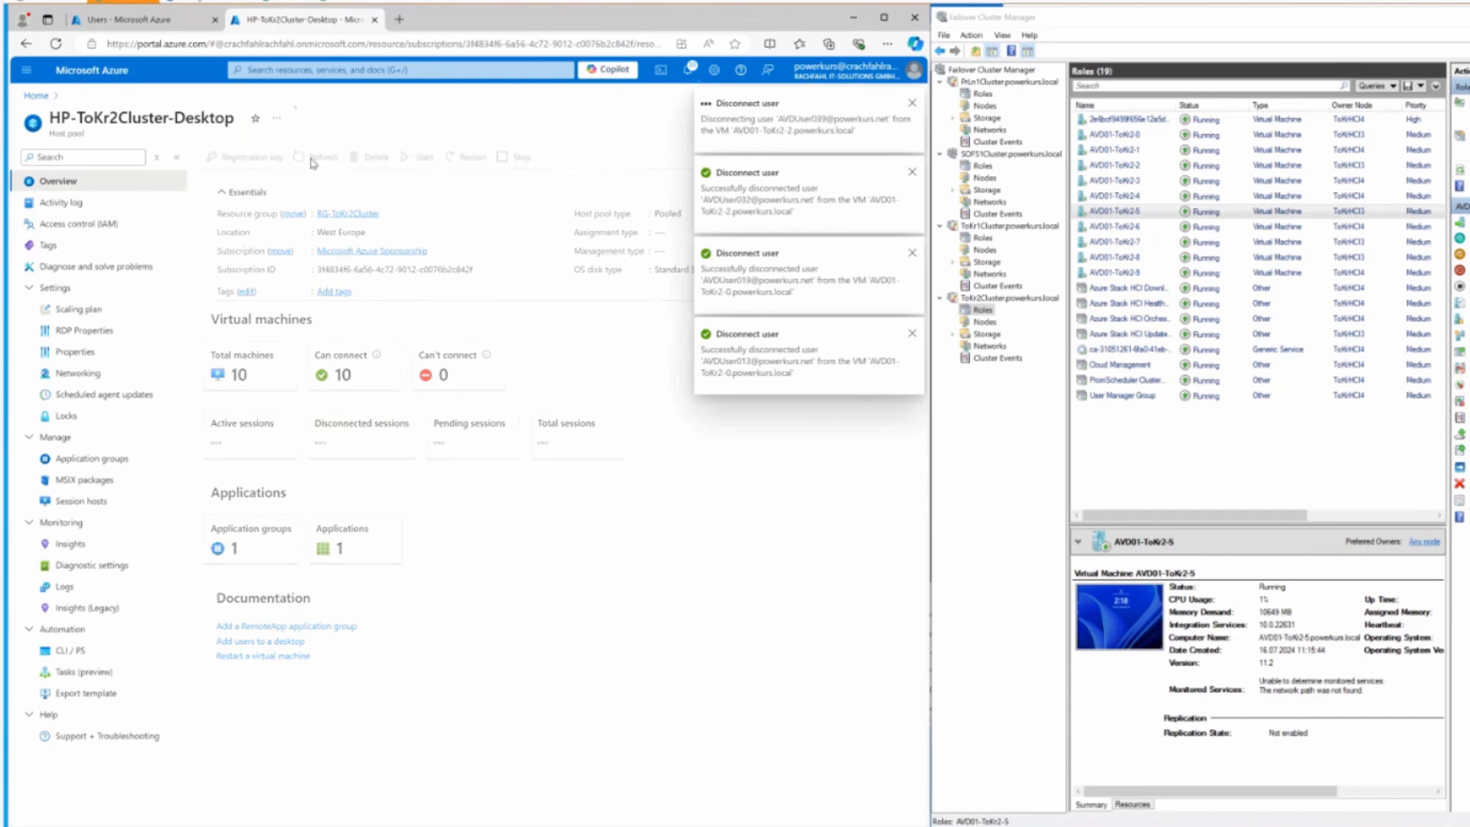
{"action": "left_click", "coordinate": [311, 163]}
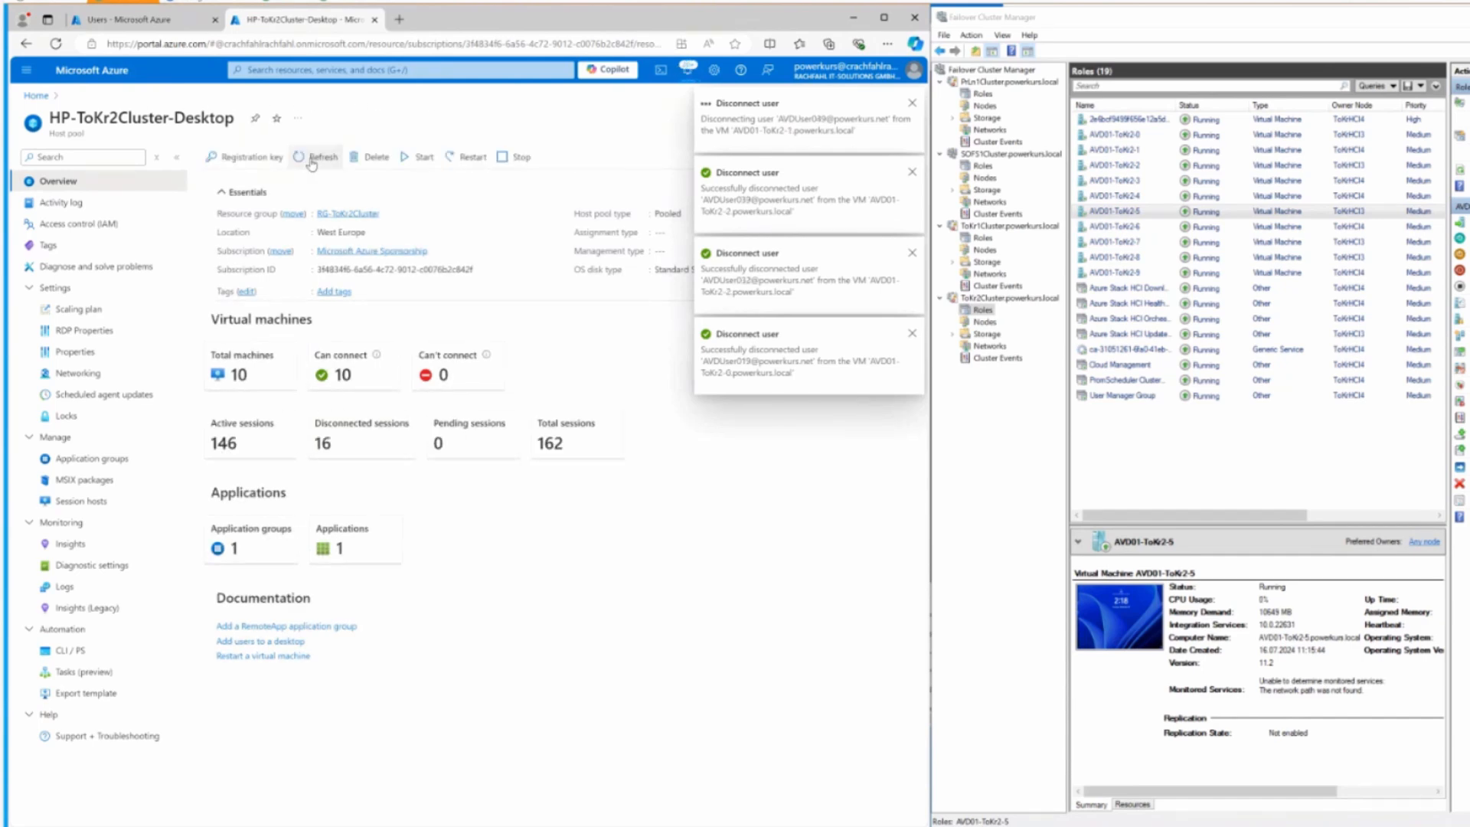
{"action": "left_click", "coordinate": [311, 163]}
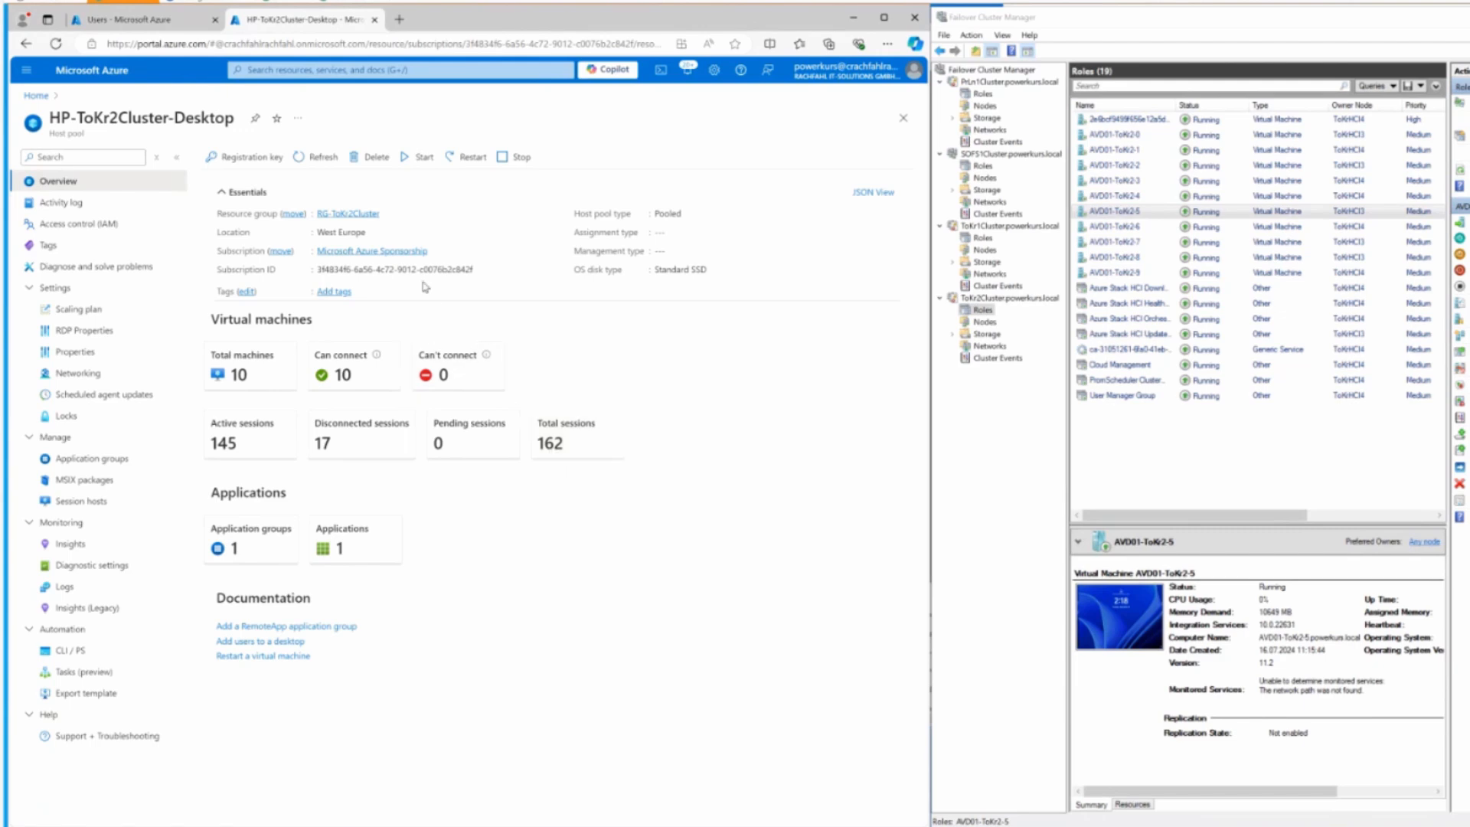
Open the Azure portal home page in a separate tab, search for Monitor and open that service
{"action": "right_click", "coordinate": [33, 99]}
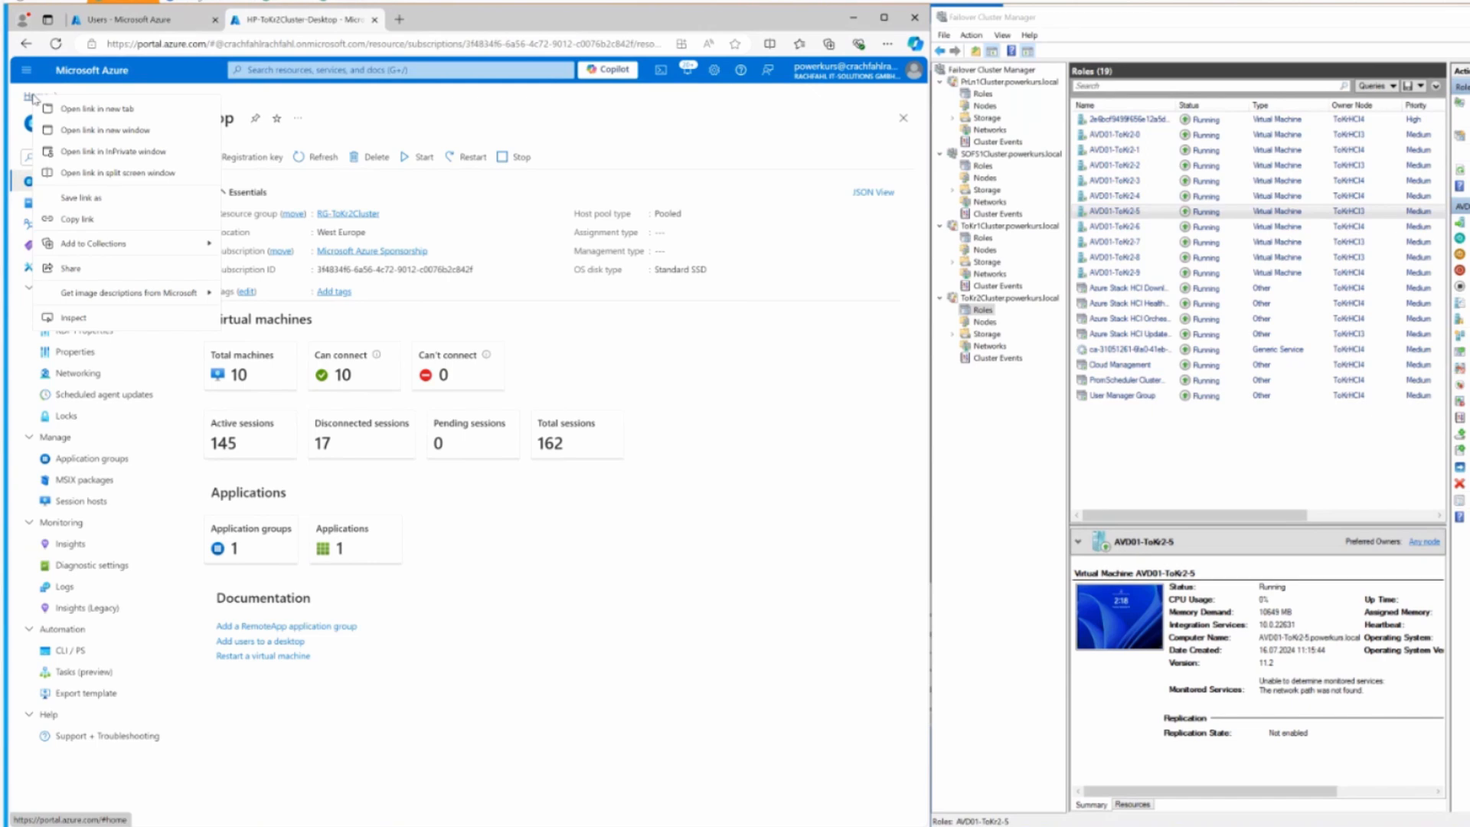
{"action": "left_click", "coordinate": [72, 107]}
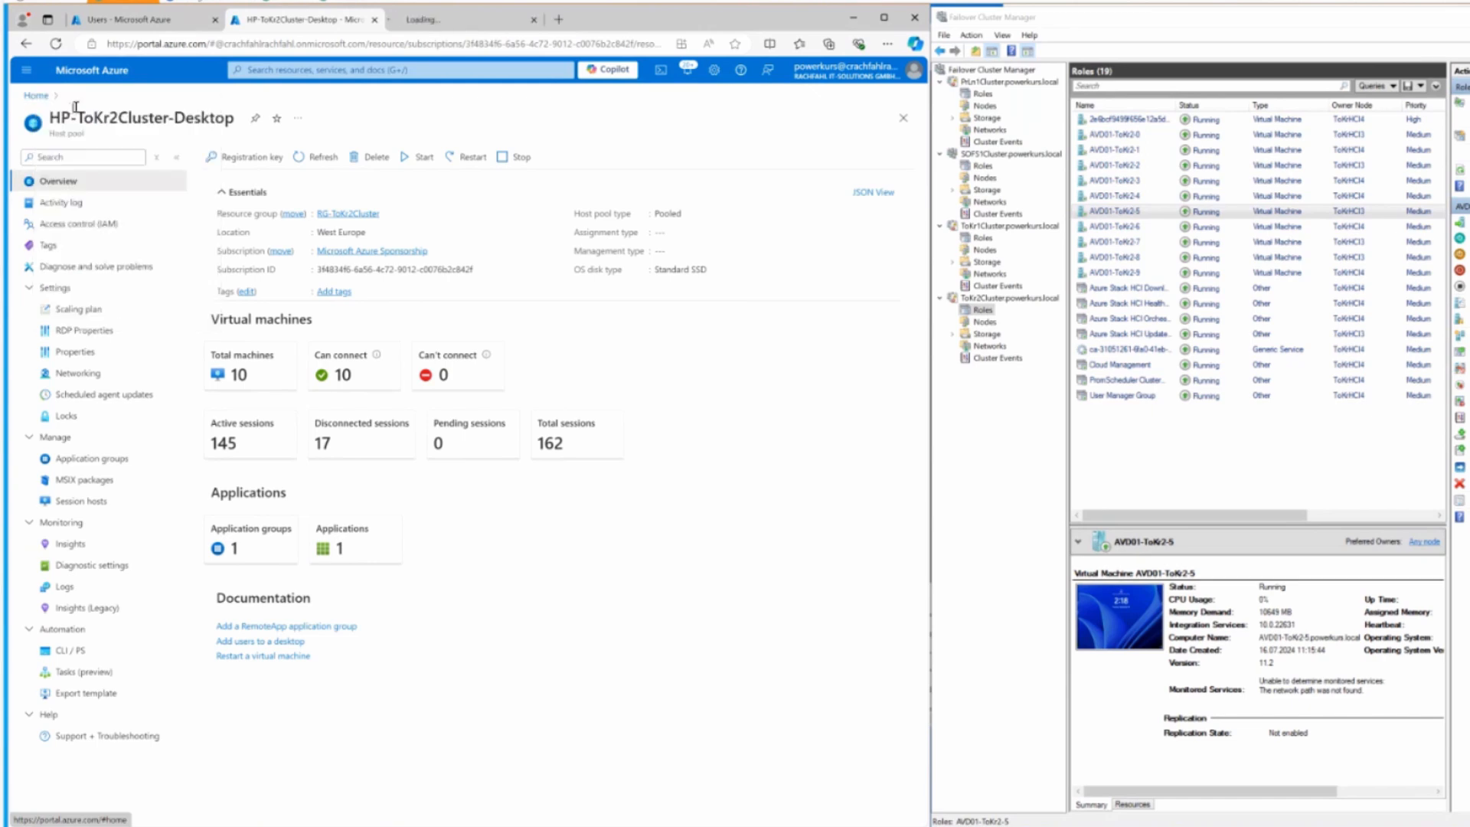
{"action": "left_click", "coordinate": [460, 23]}
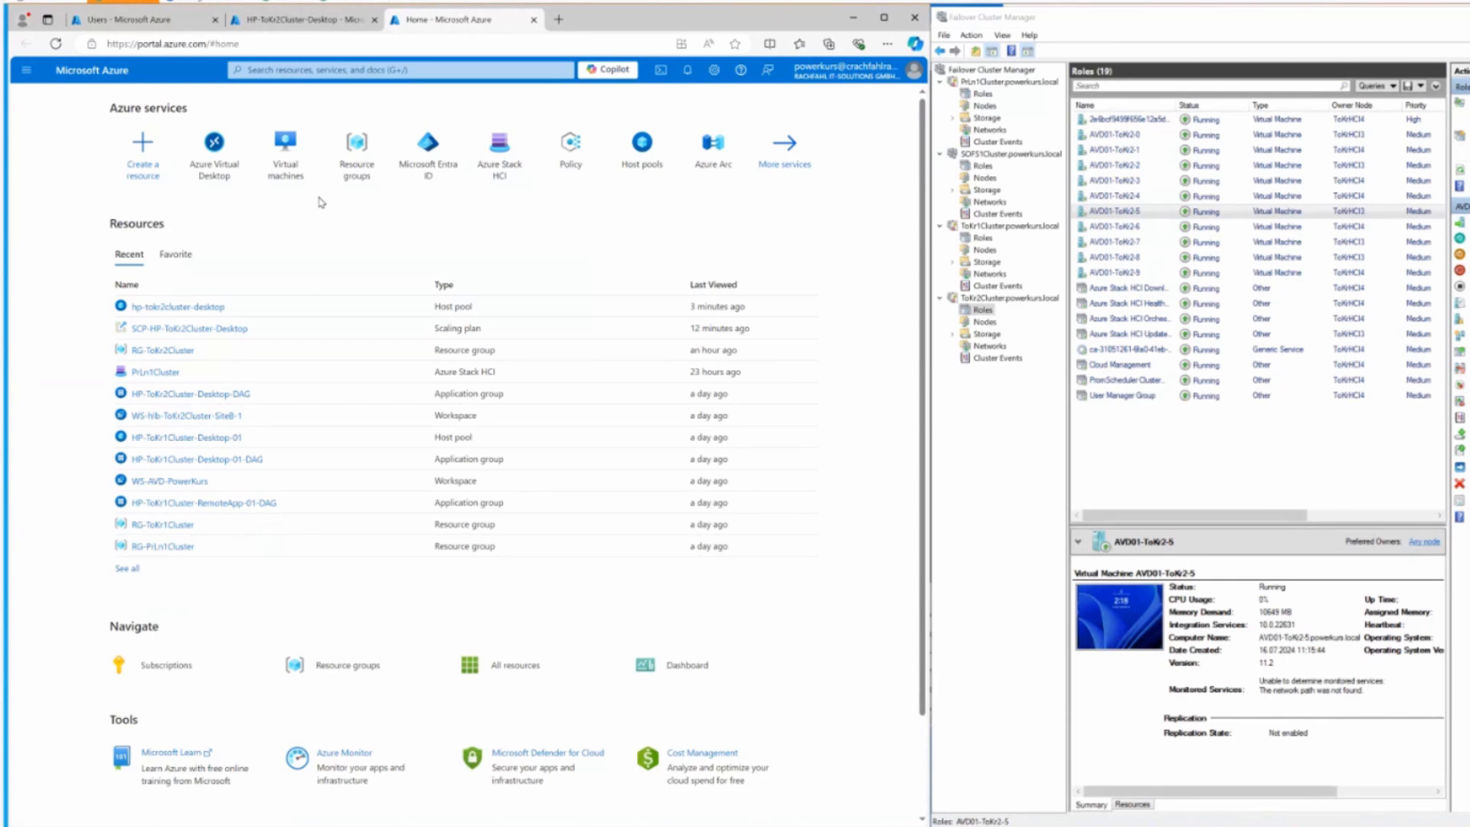
{"action": "left_click", "coordinate": [310, 68]}
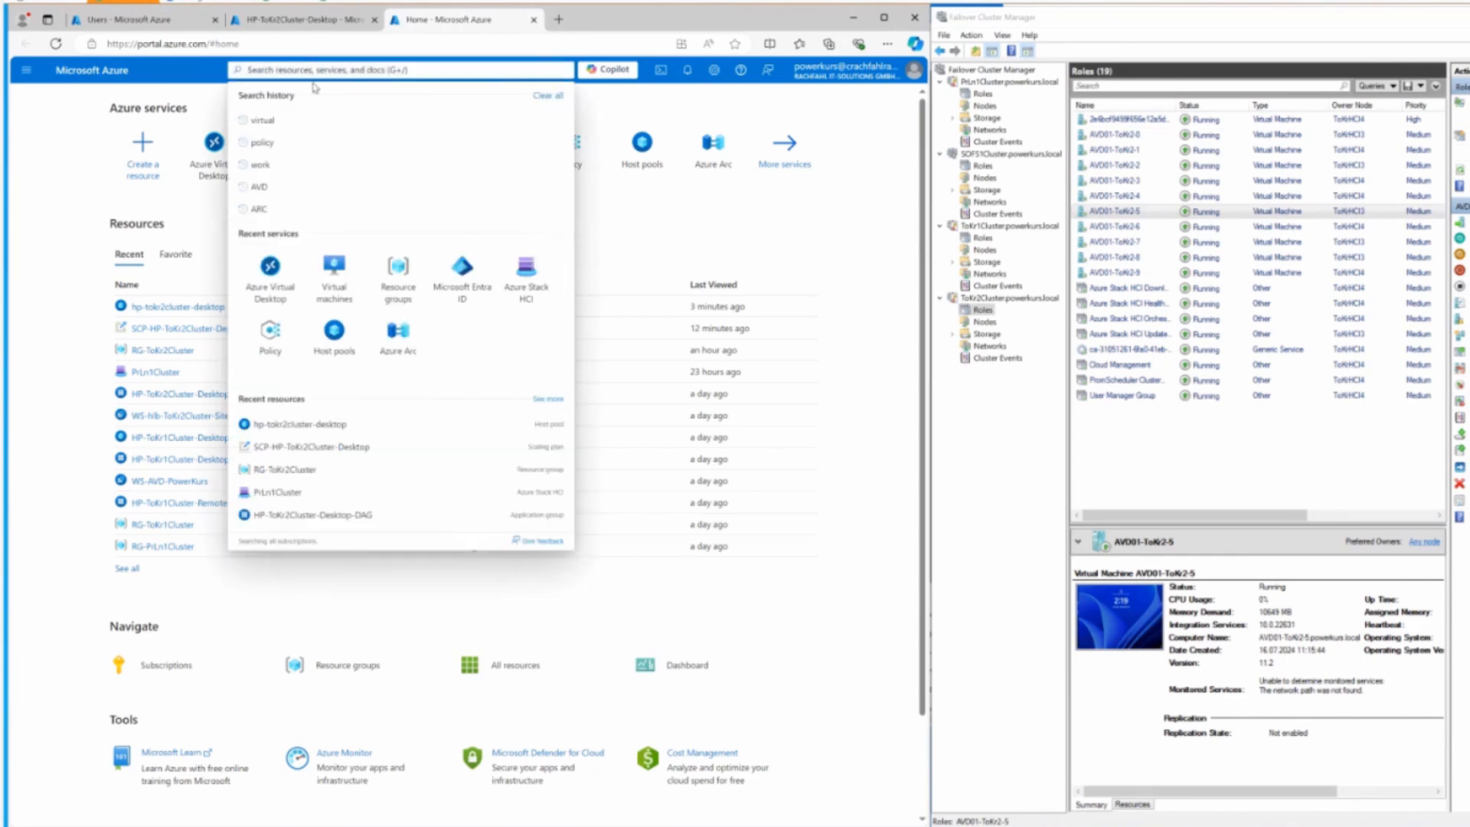
{"action": "type", "text": "Monitor"}
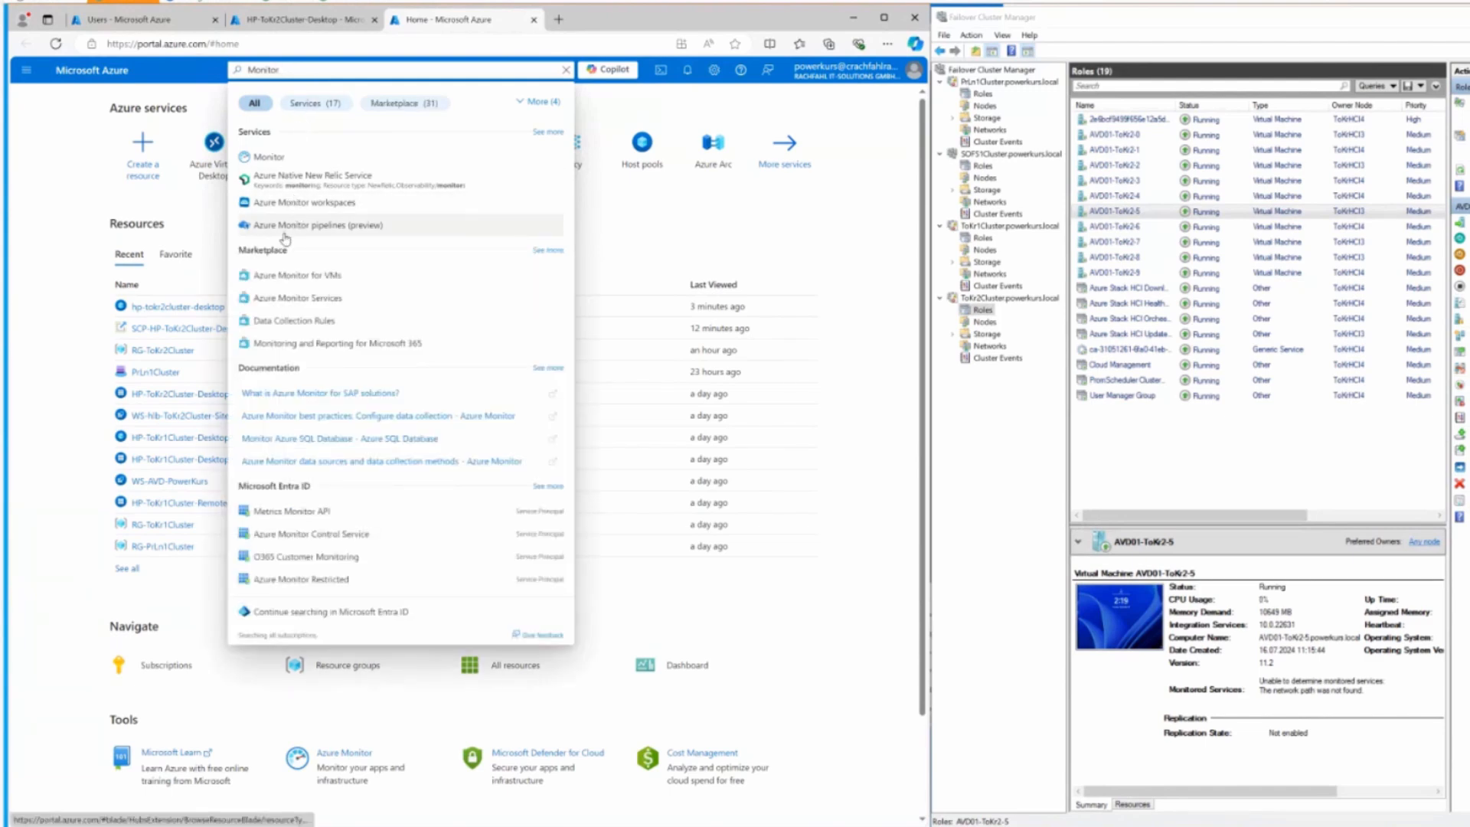
{"action": "left_click", "coordinate": [267, 161]}
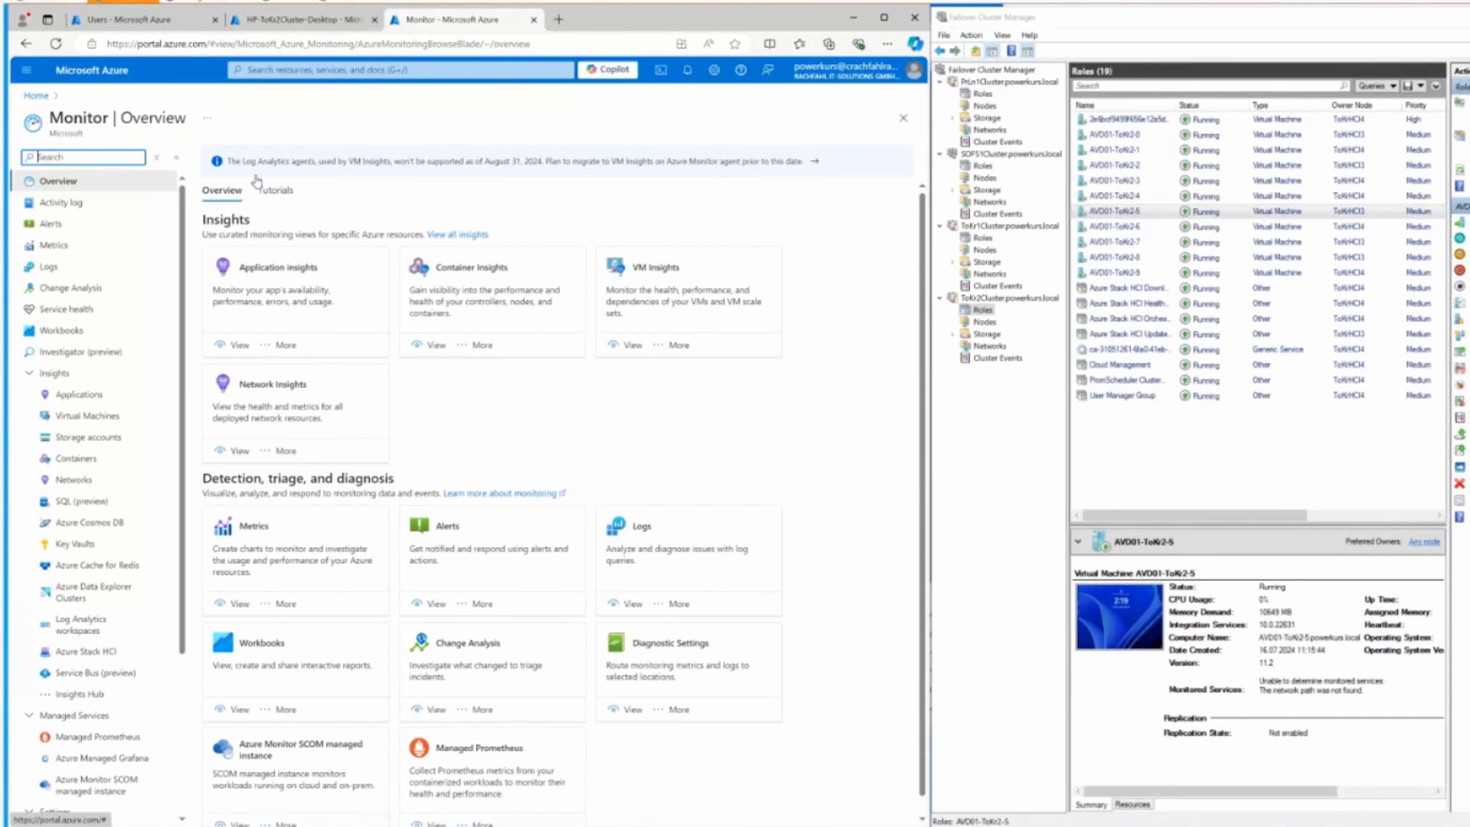
Open Monitor's Logs, dismiss the introductory messages and scope the new query to the Microsoft Azure Sponsorship subscription
{"action": "left_click", "coordinate": [48, 267]}
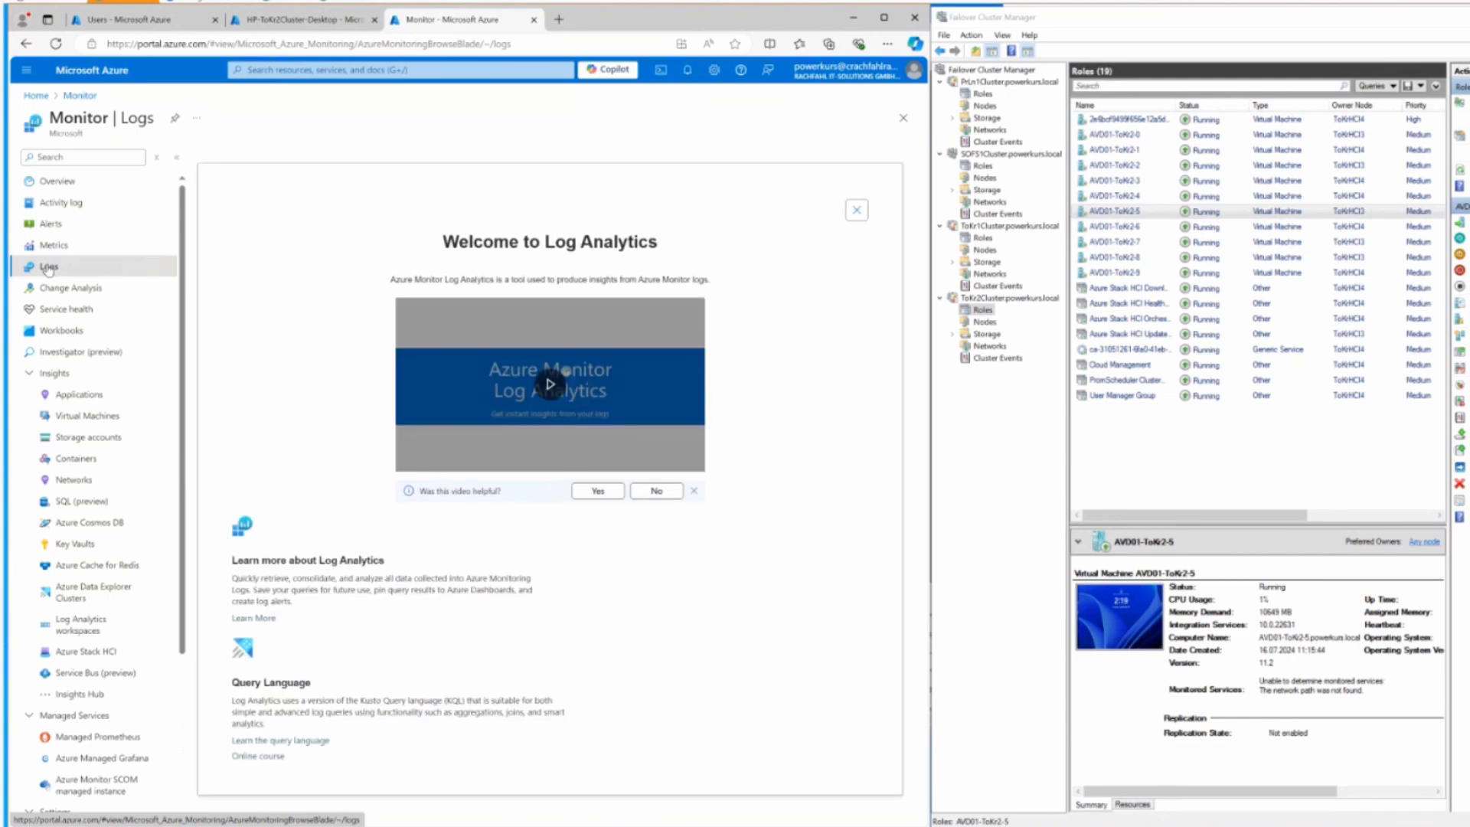
{"action": "left_click", "coordinate": [855, 211]}
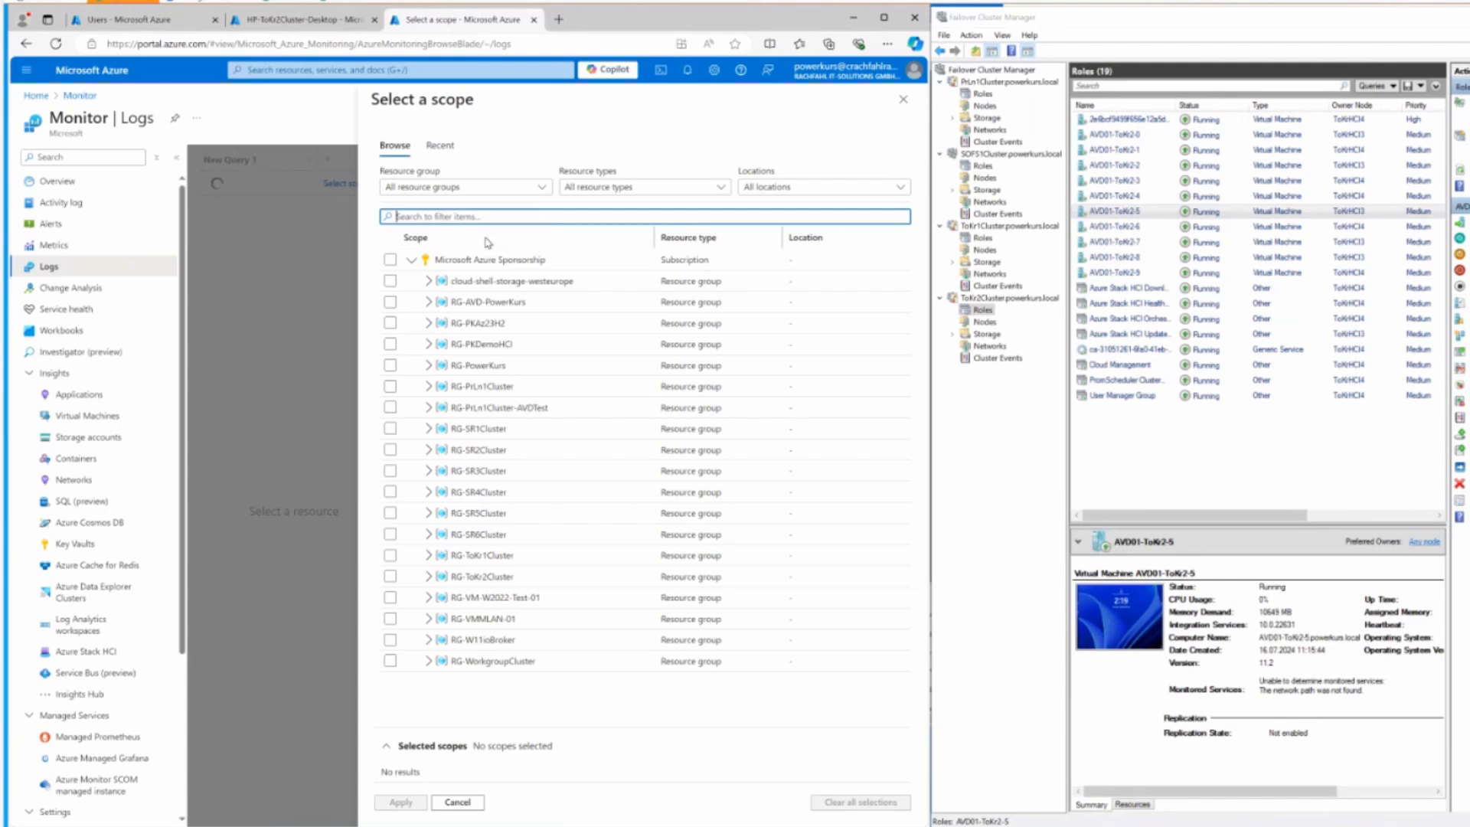
{"action": "left_click", "coordinate": [390, 260]}
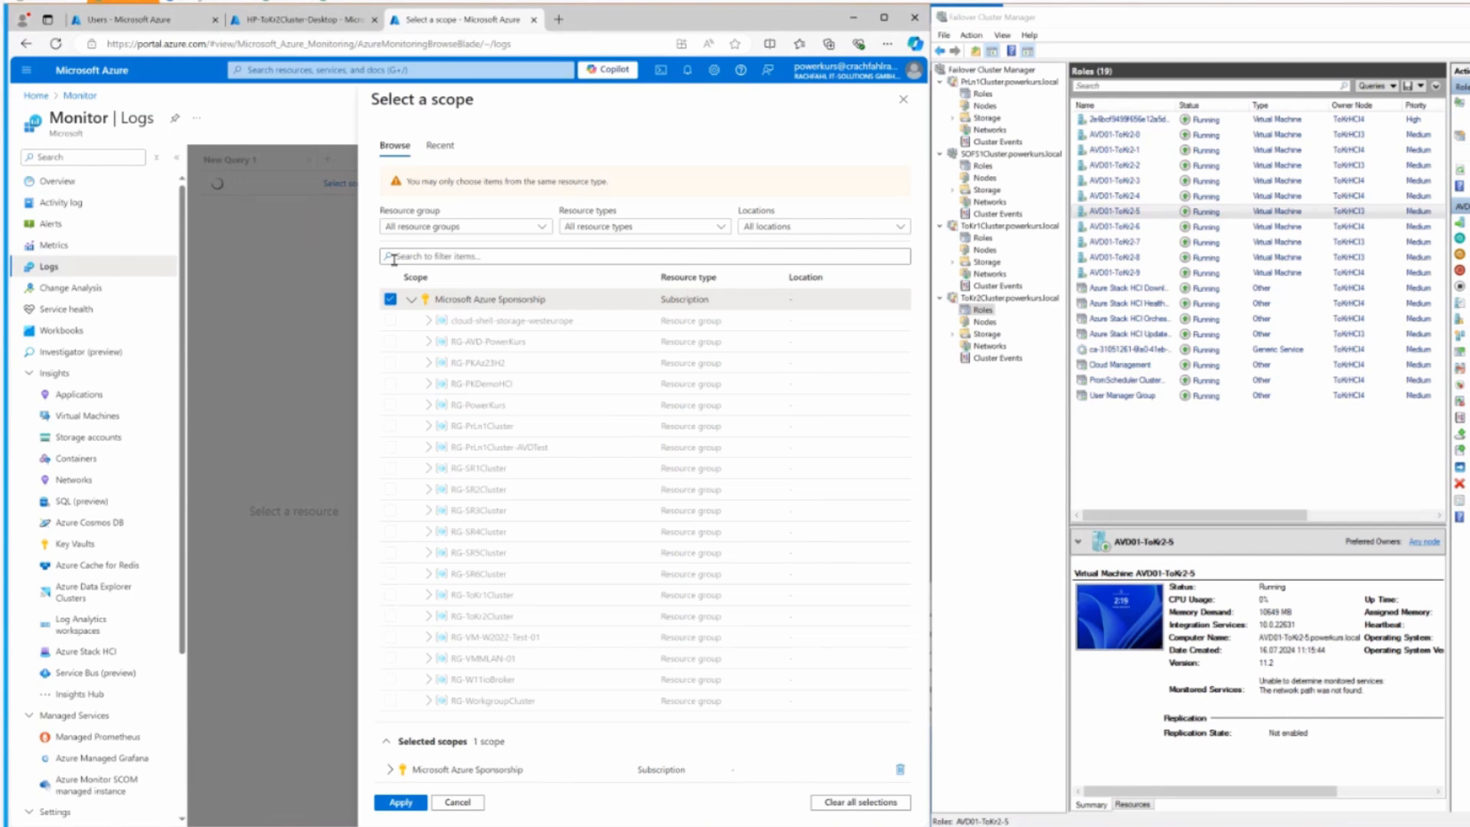
{"action": "left_click", "coordinate": [392, 803]}
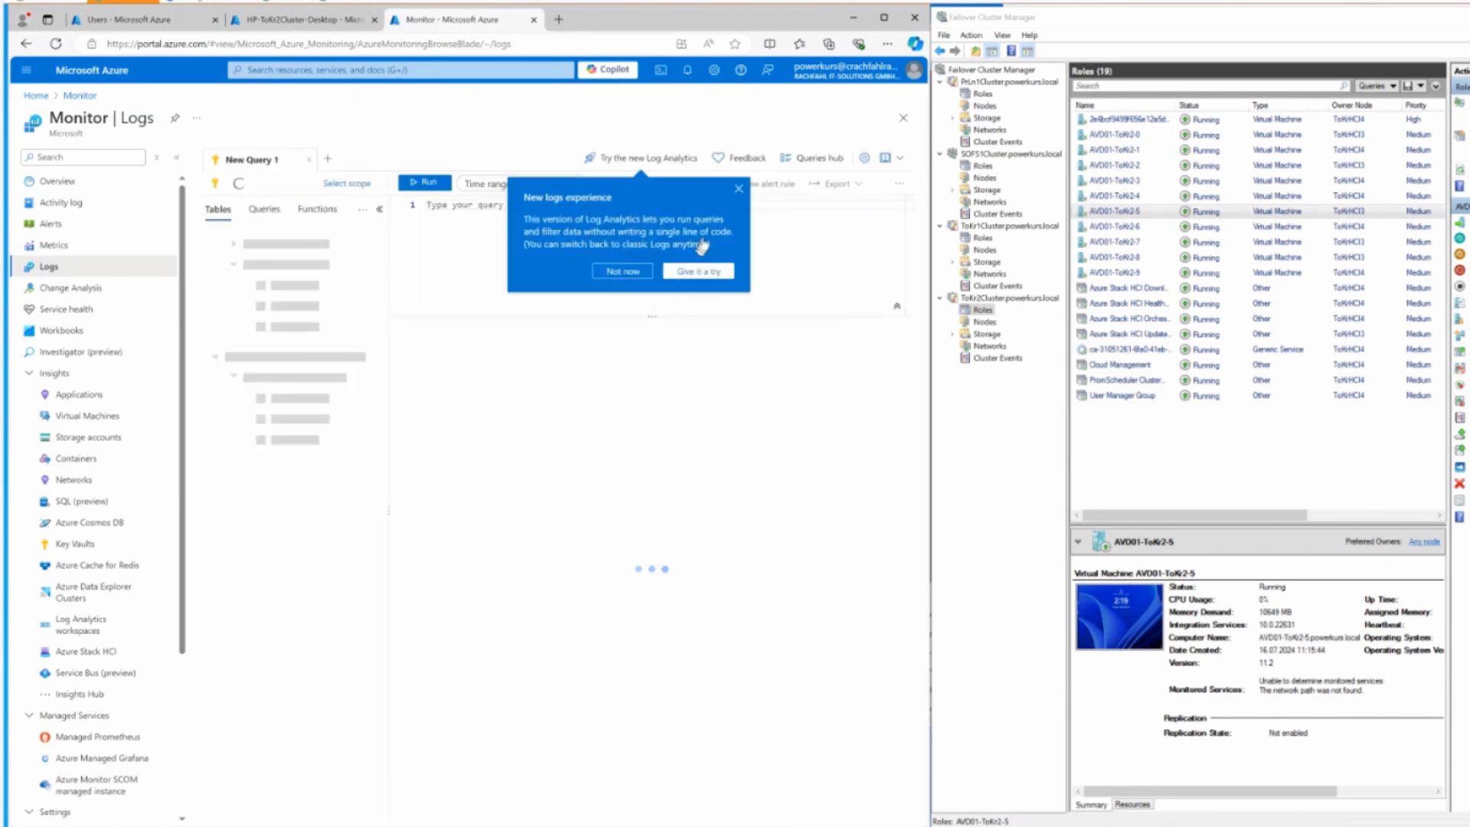
{"action": "left_click", "coordinate": [739, 192]}
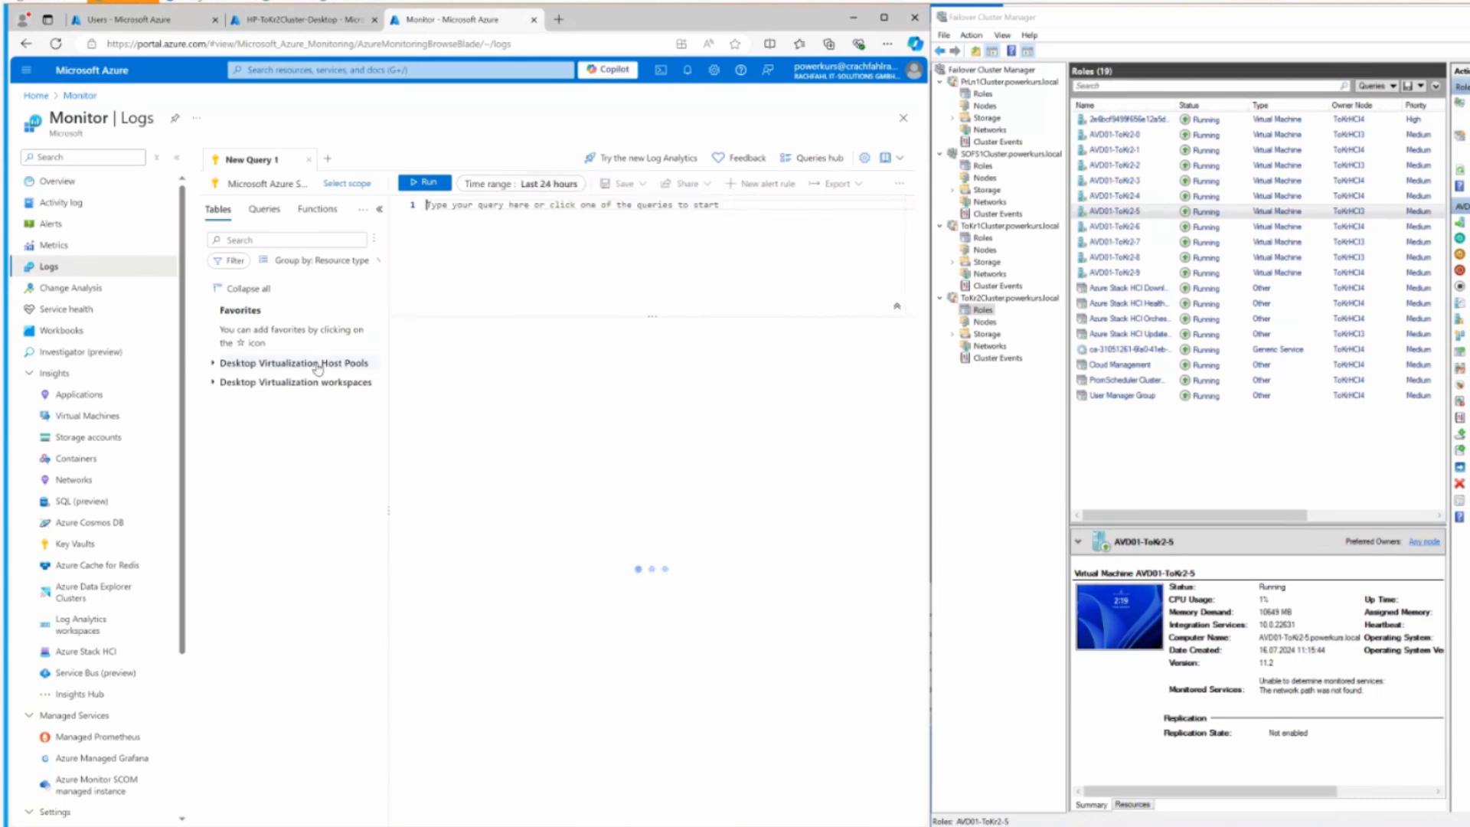
Insert the WVDAutoscaleEvaluationPooled table from Desktop Virtualization Host Pools into the query editor and run the query
{"action": "left_click", "coordinate": [214, 364]}
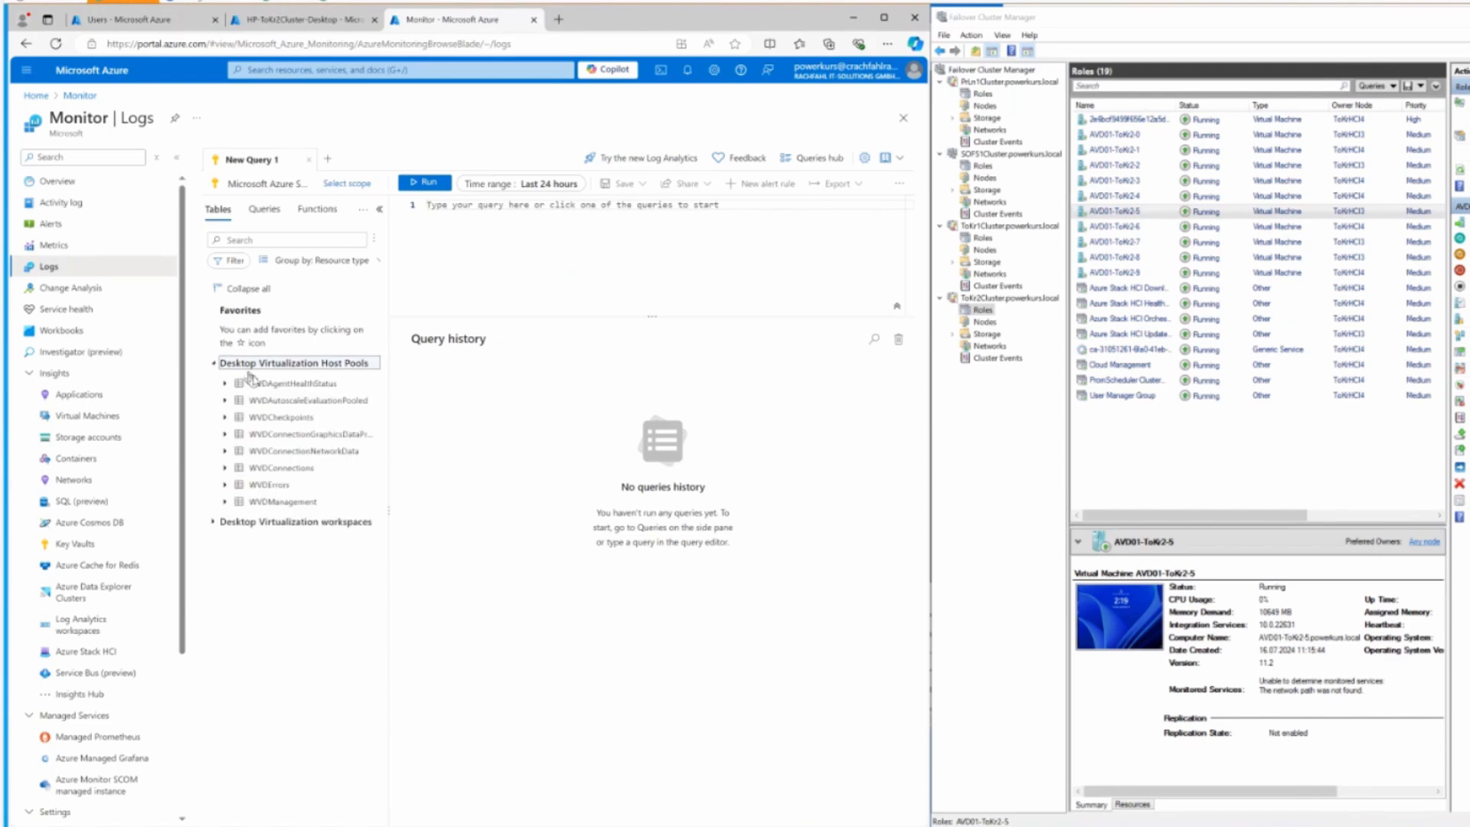
{"action": "mouse_move", "coordinate": [281, 405]}
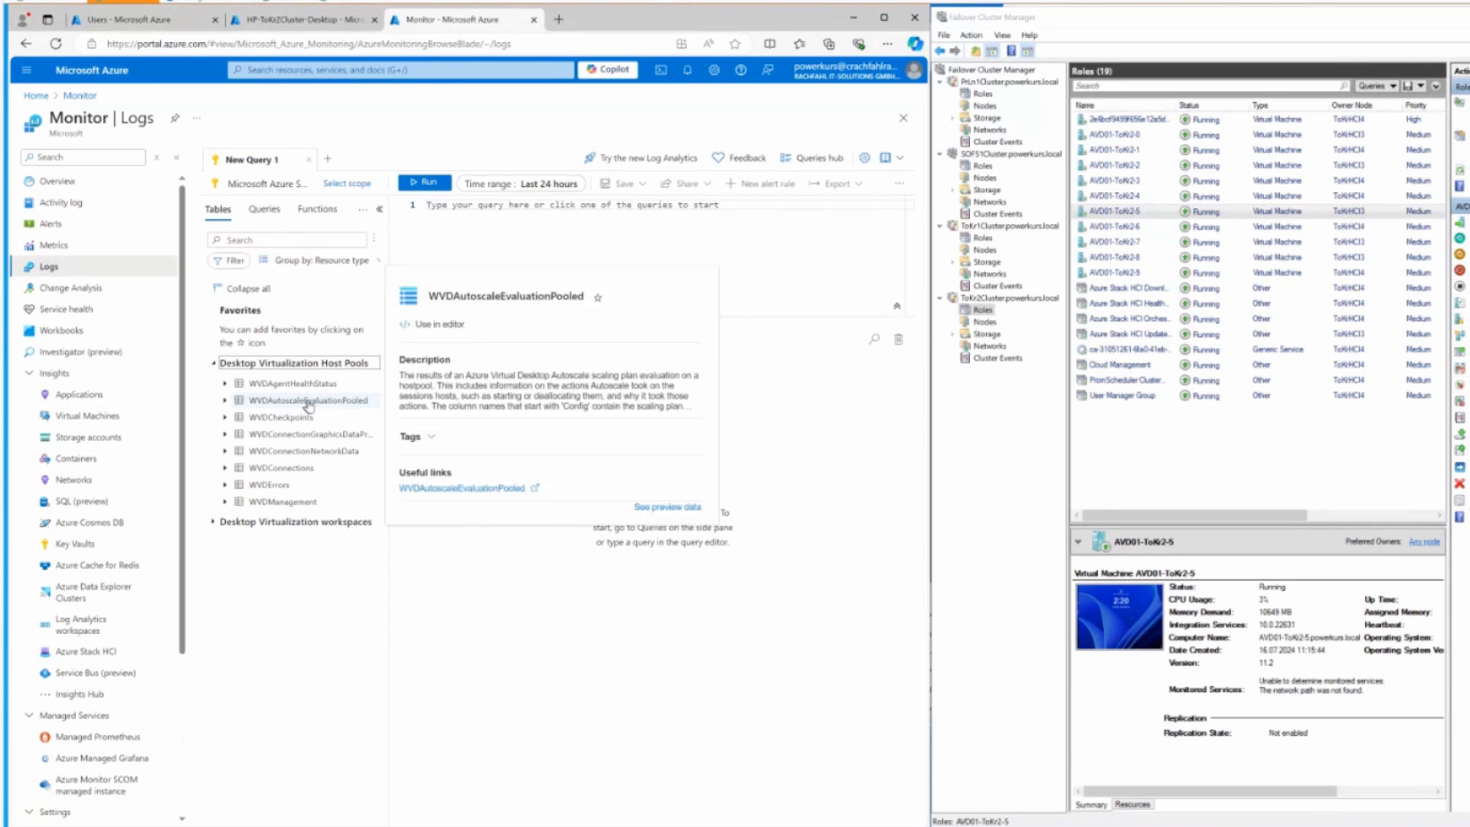
{"action": "left_click", "coordinate": [364, 408]}
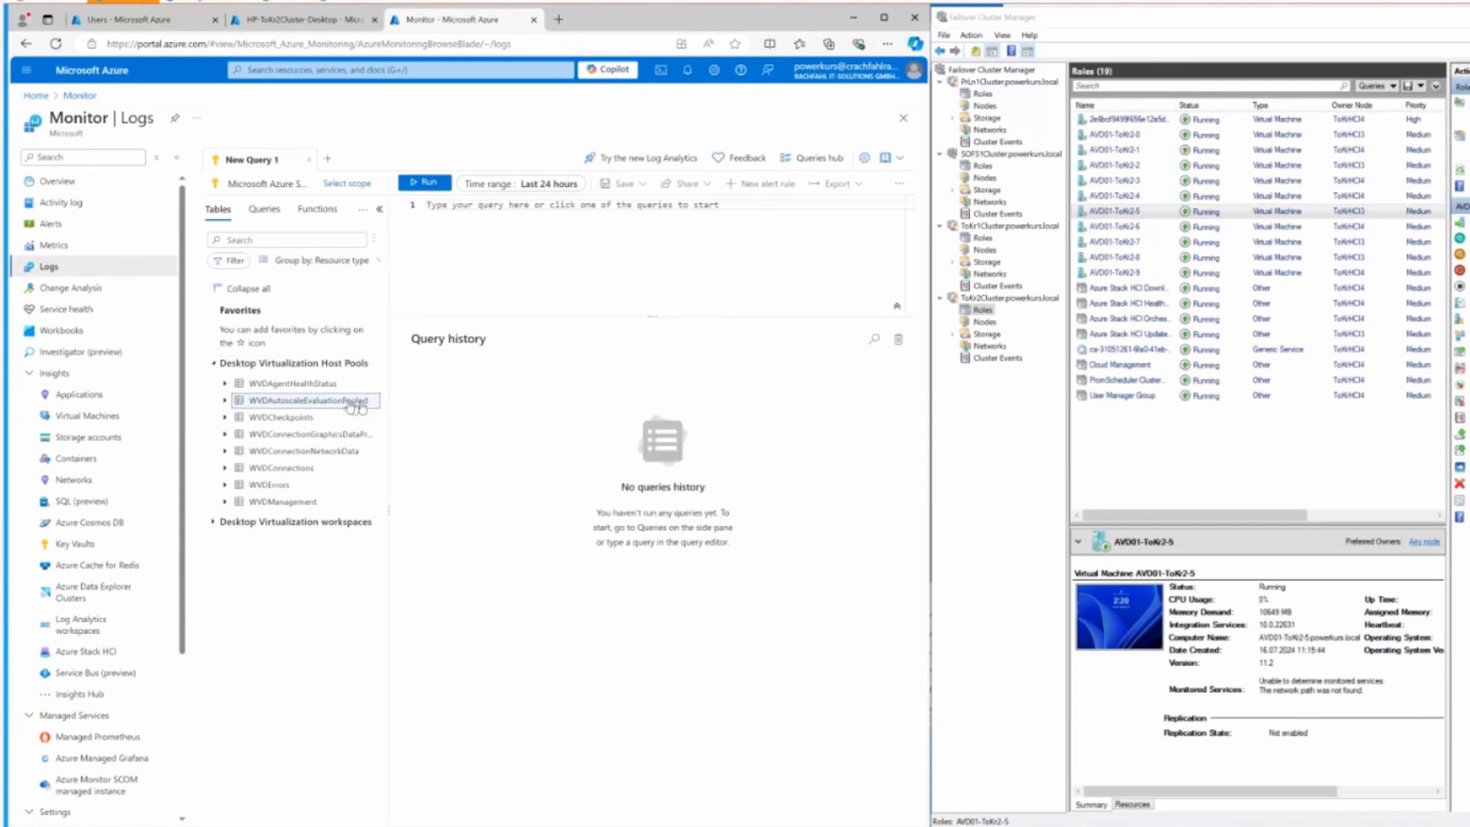
{"action": "double_click", "coordinate": [274, 406]}
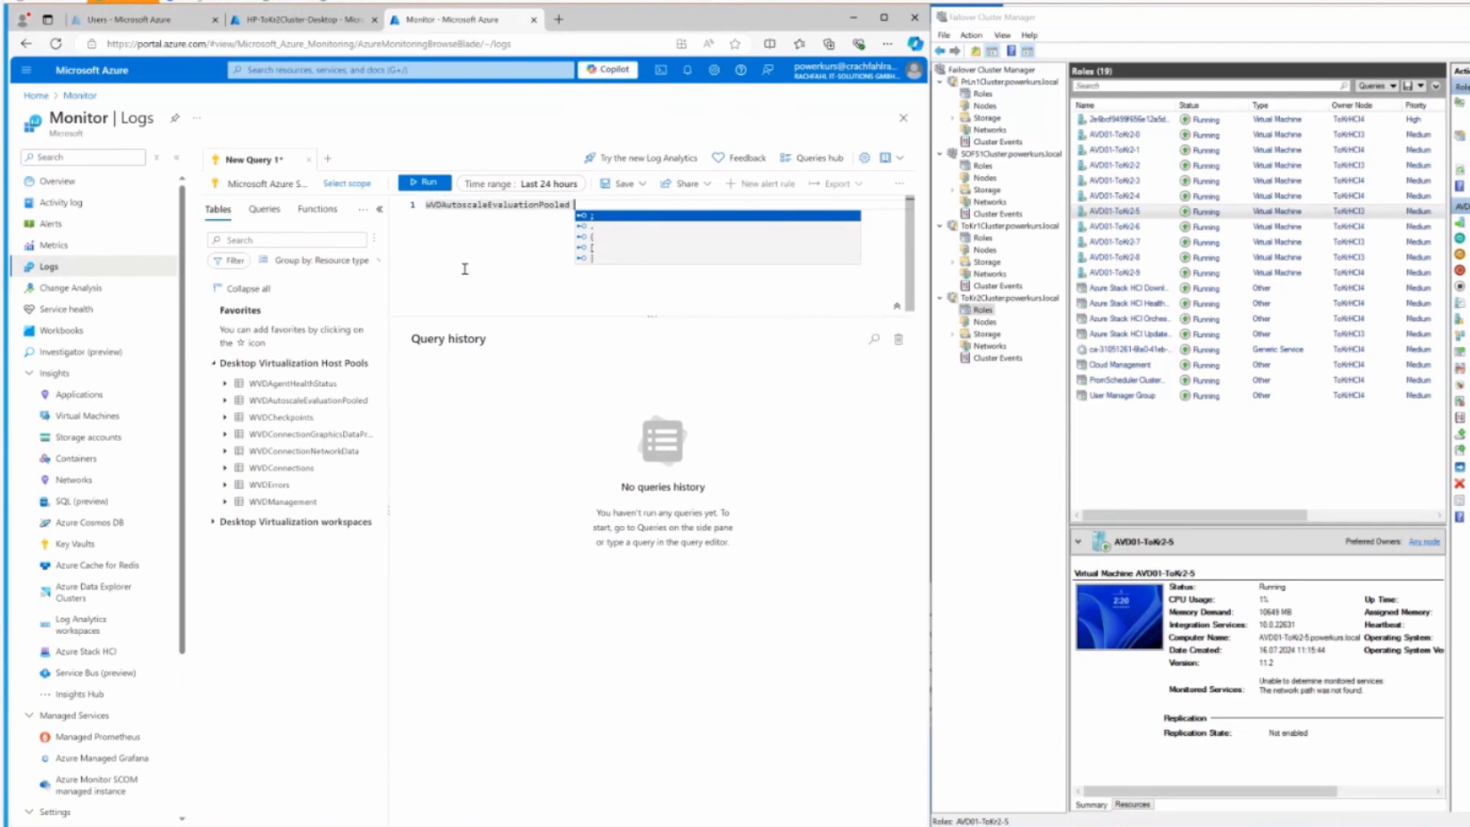
{"action": "left_click", "coordinate": [438, 186]}
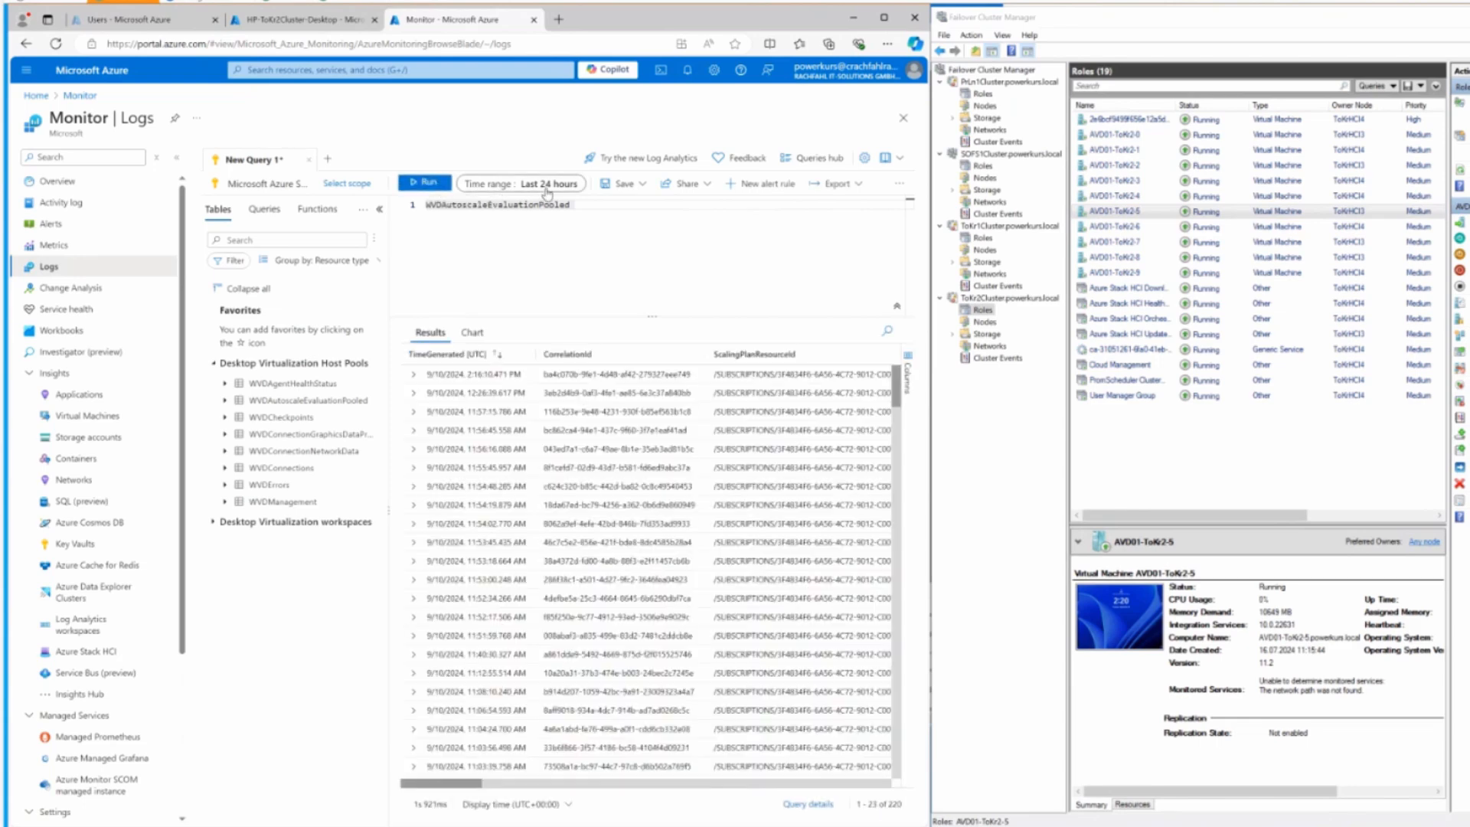
Limit the autoscale query's time range to the last 30 minutes and rerun it
{"action": "left_click", "coordinate": [547, 184]}
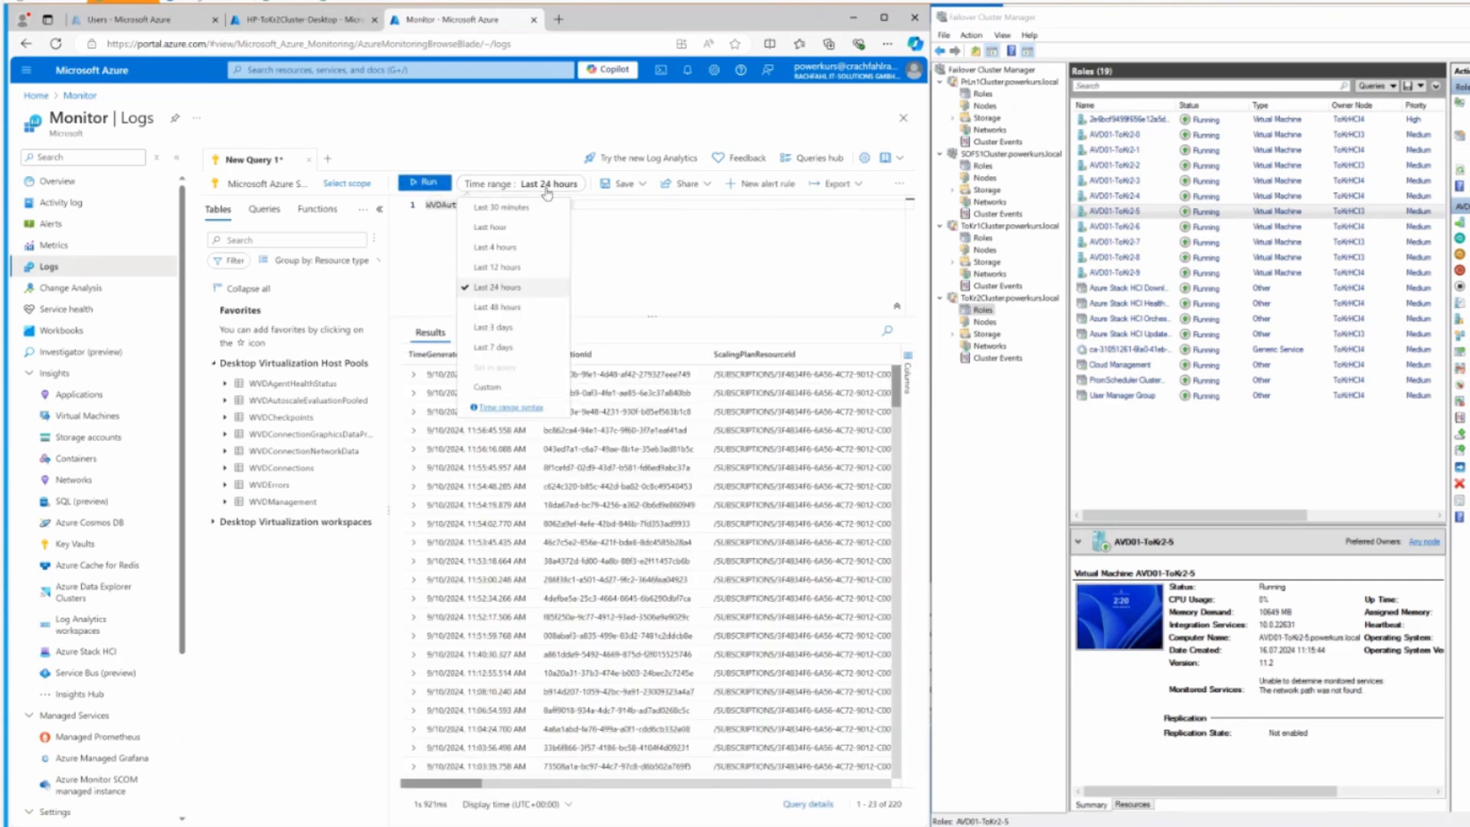
{"action": "left_click", "coordinate": [493, 207]}
{"action": "left_click", "coordinate": [423, 182]}
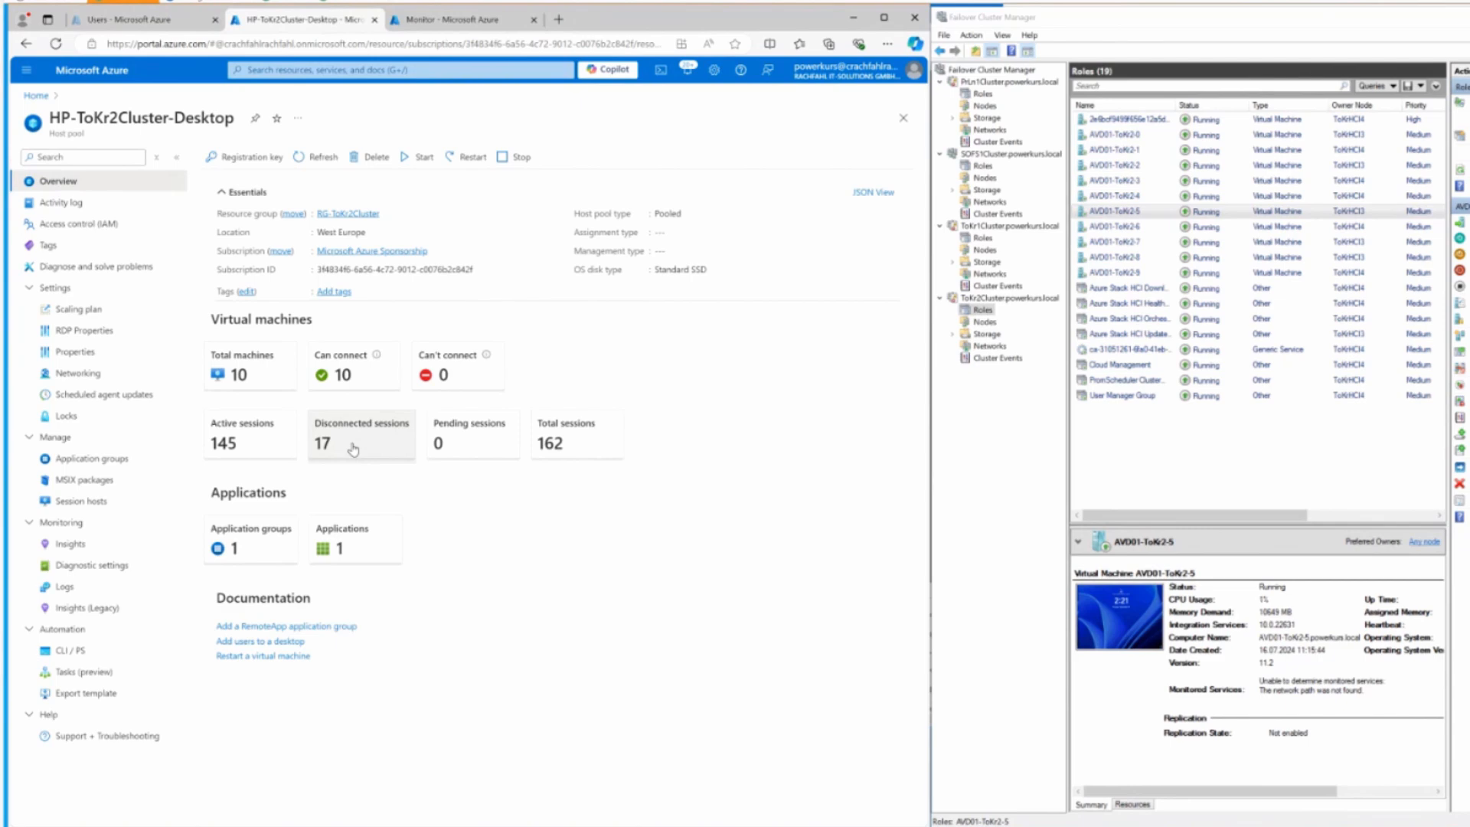
Refresh the HP-ToKr2Cluster-Desktop host pool overview to check the disconnected sessions
{"action": "left_click", "coordinate": [318, 161]}
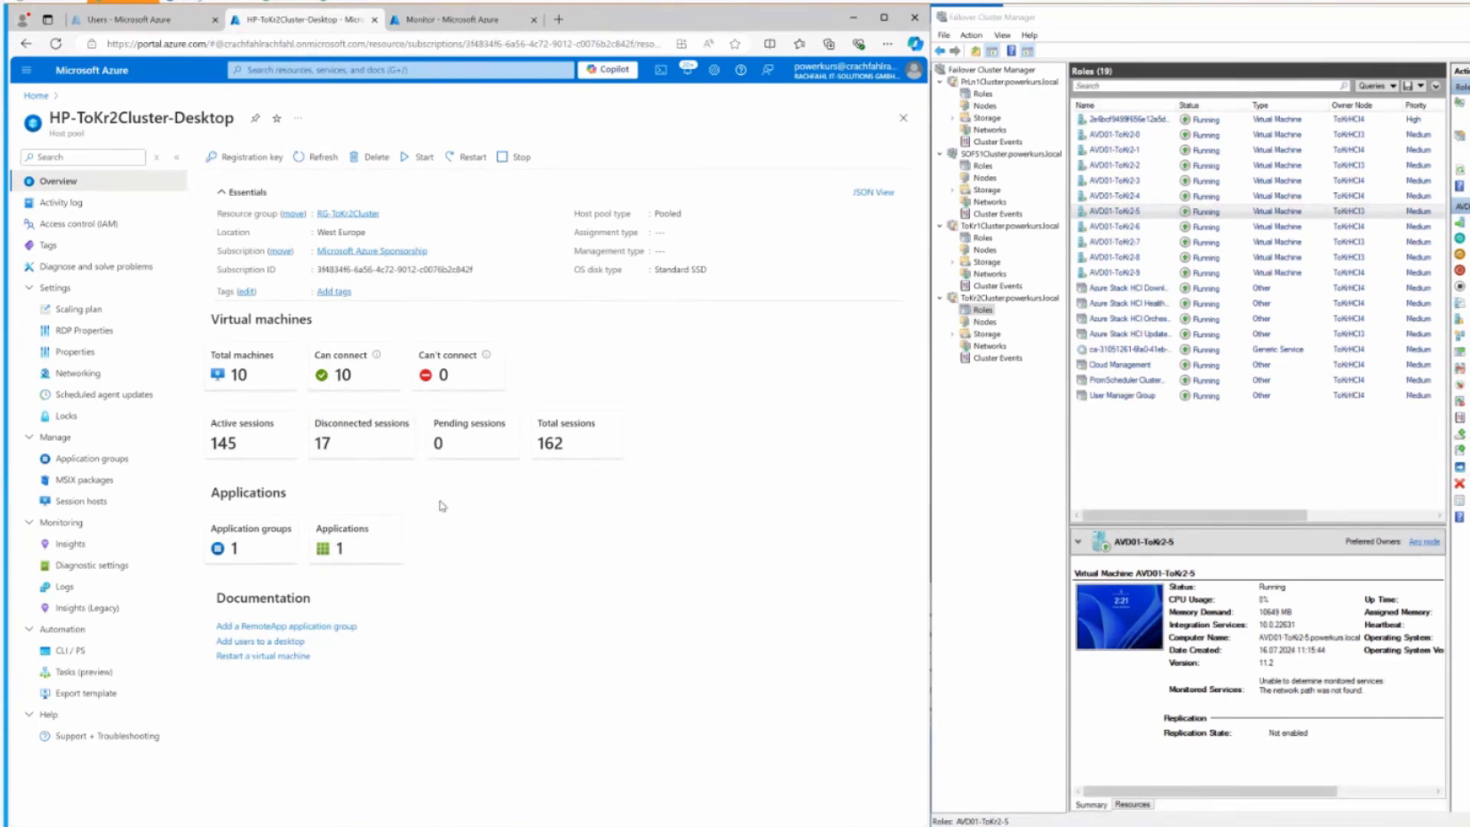
{"action": "left_click", "coordinate": [310, 158]}
Switch to the remote session with Group Policy Management and open the AVD RDP Shortpath GPO - 25-07-24_112327 for editing
{"action": "left_click", "coordinate": [285, 6]}
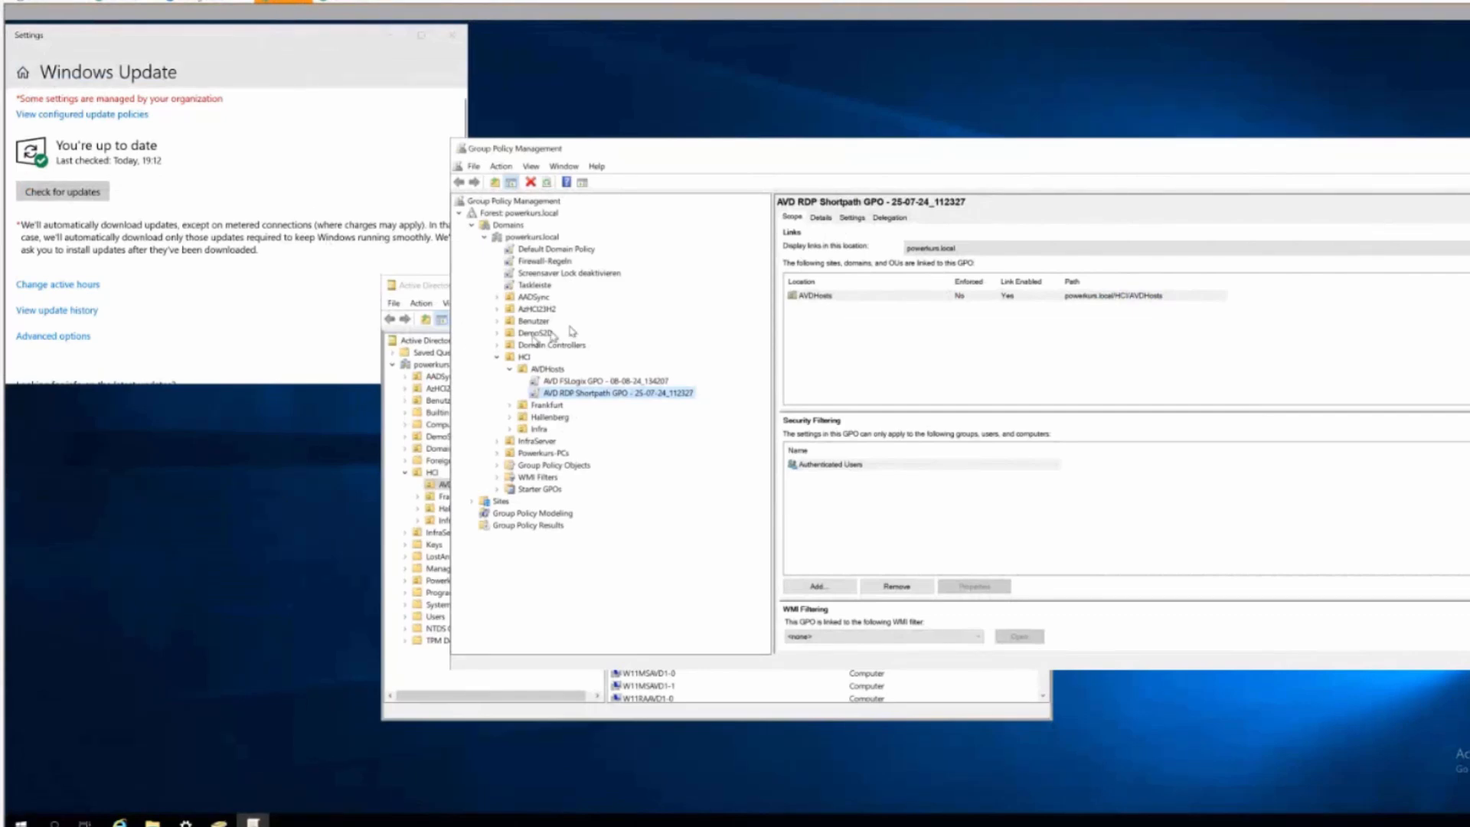
{"action": "left_click_drag", "start_coordinate": [677, 156], "coordinate": [592, 99]}
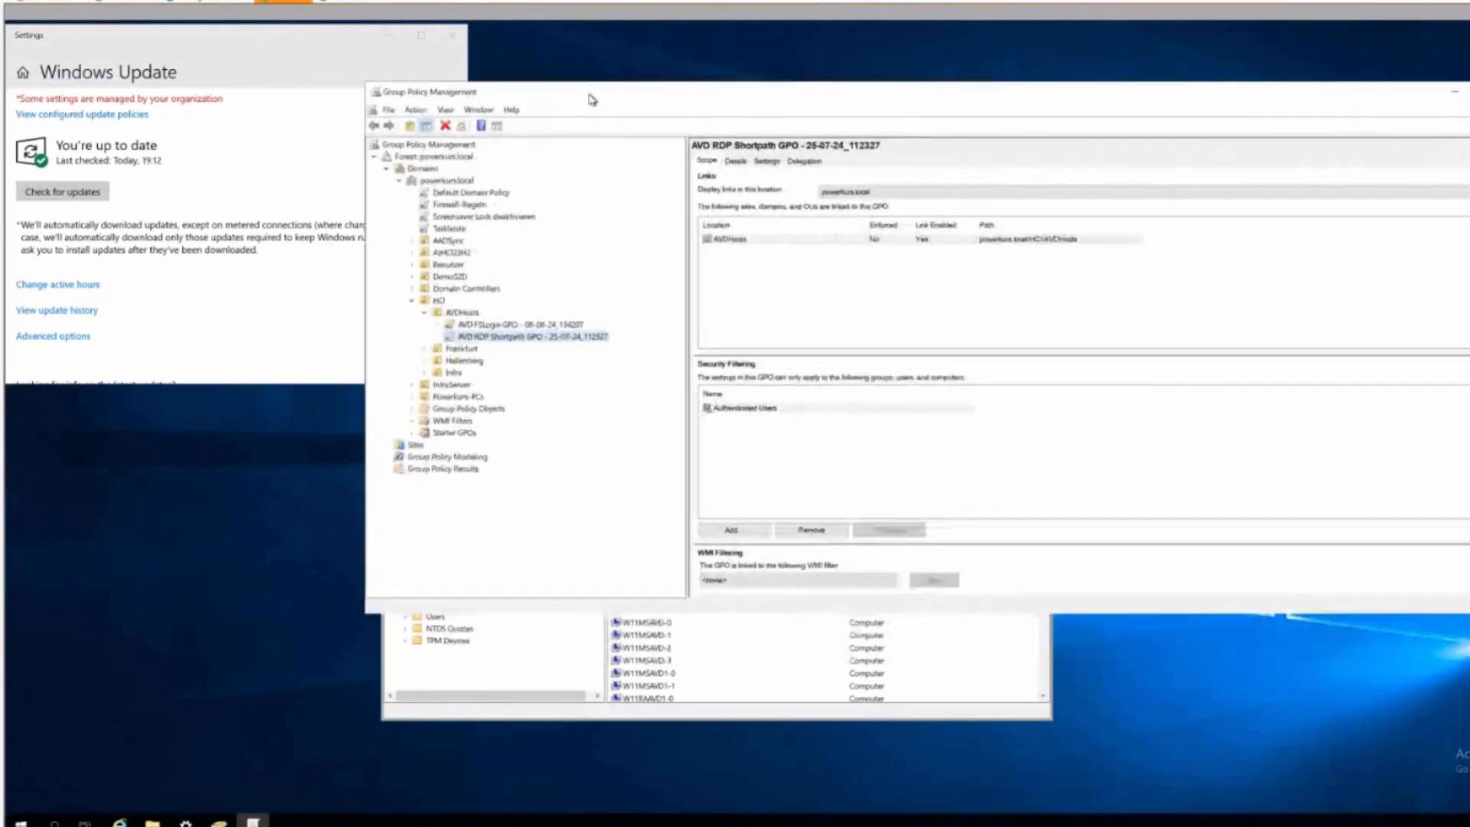
{"action": "right_click", "coordinate": [496, 341]}
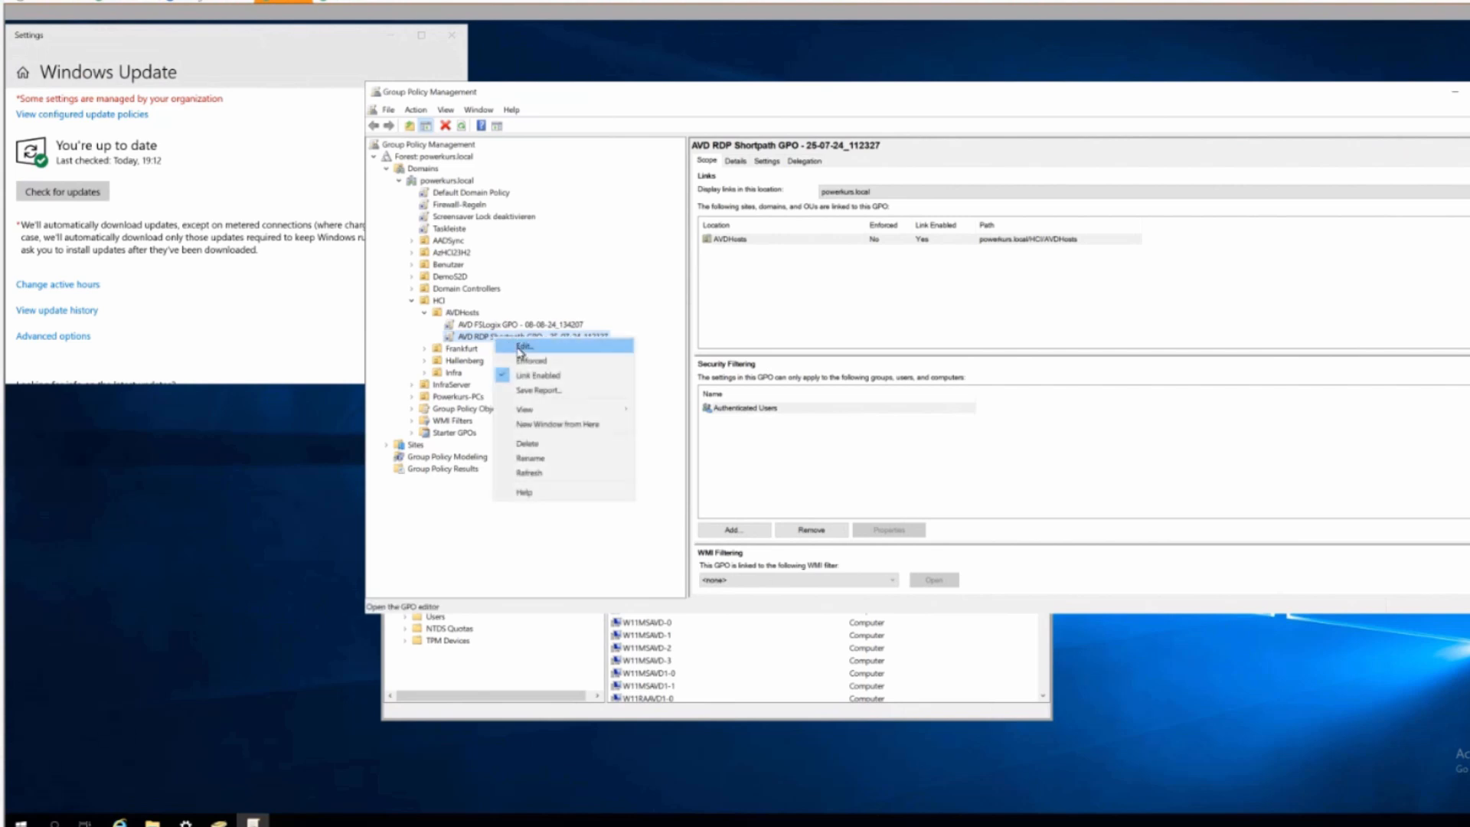
{"action": "left_click", "coordinate": [520, 351]}
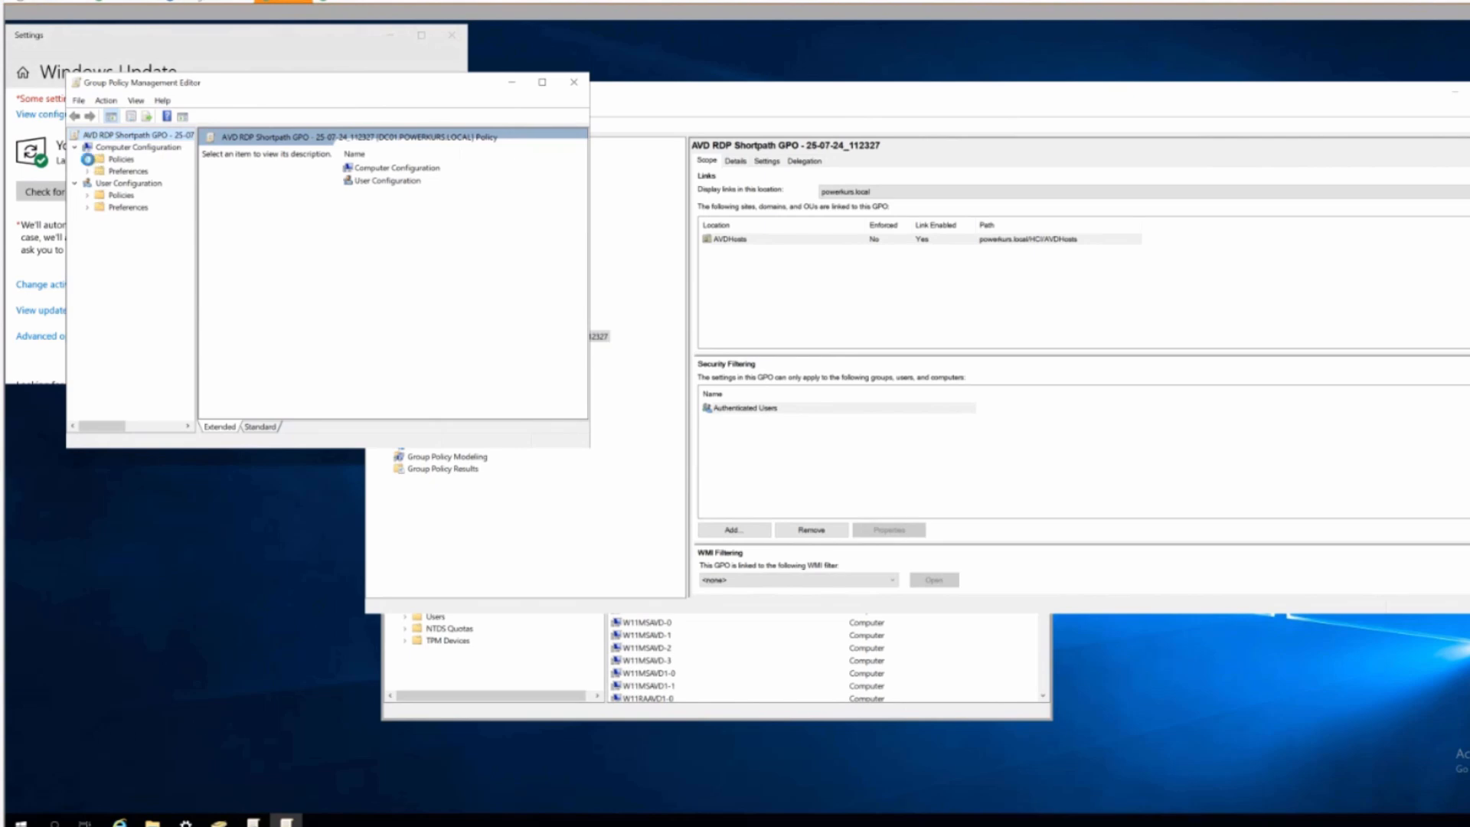
Expand the computer policies' Administrative Templates to Remote Desktop Services and widen the policy editor and its tree
{"action": "left_click", "coordinate": [88, 159]}
{"action": "left_click", "coordinate": [100, 195]}
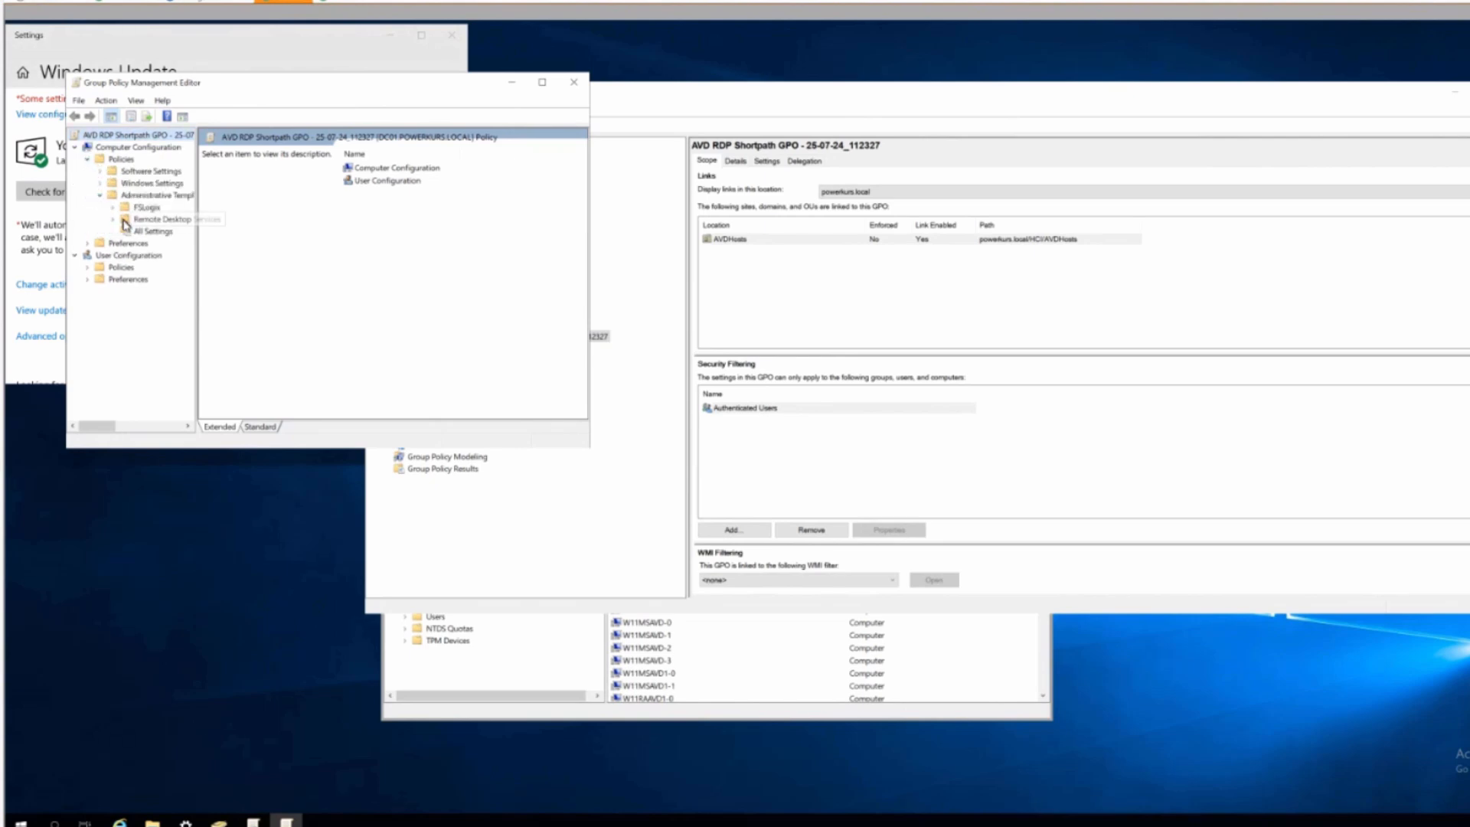
{"action": "left_click", "coordinate": [114, 220]}
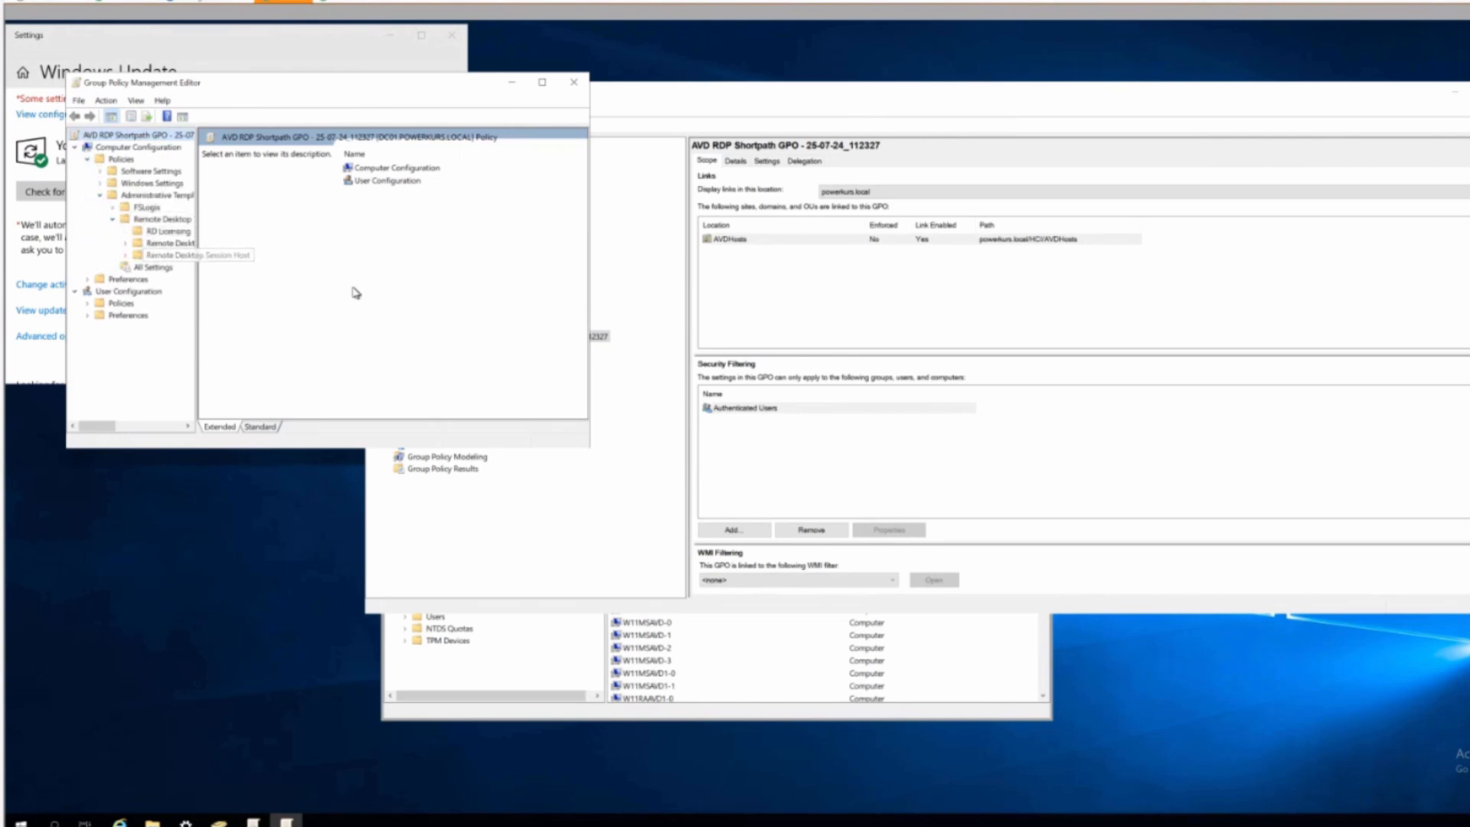
{"action": "left_click_drag", "start_coordinate": [589, 441], "coordinate": [1262, 510]}
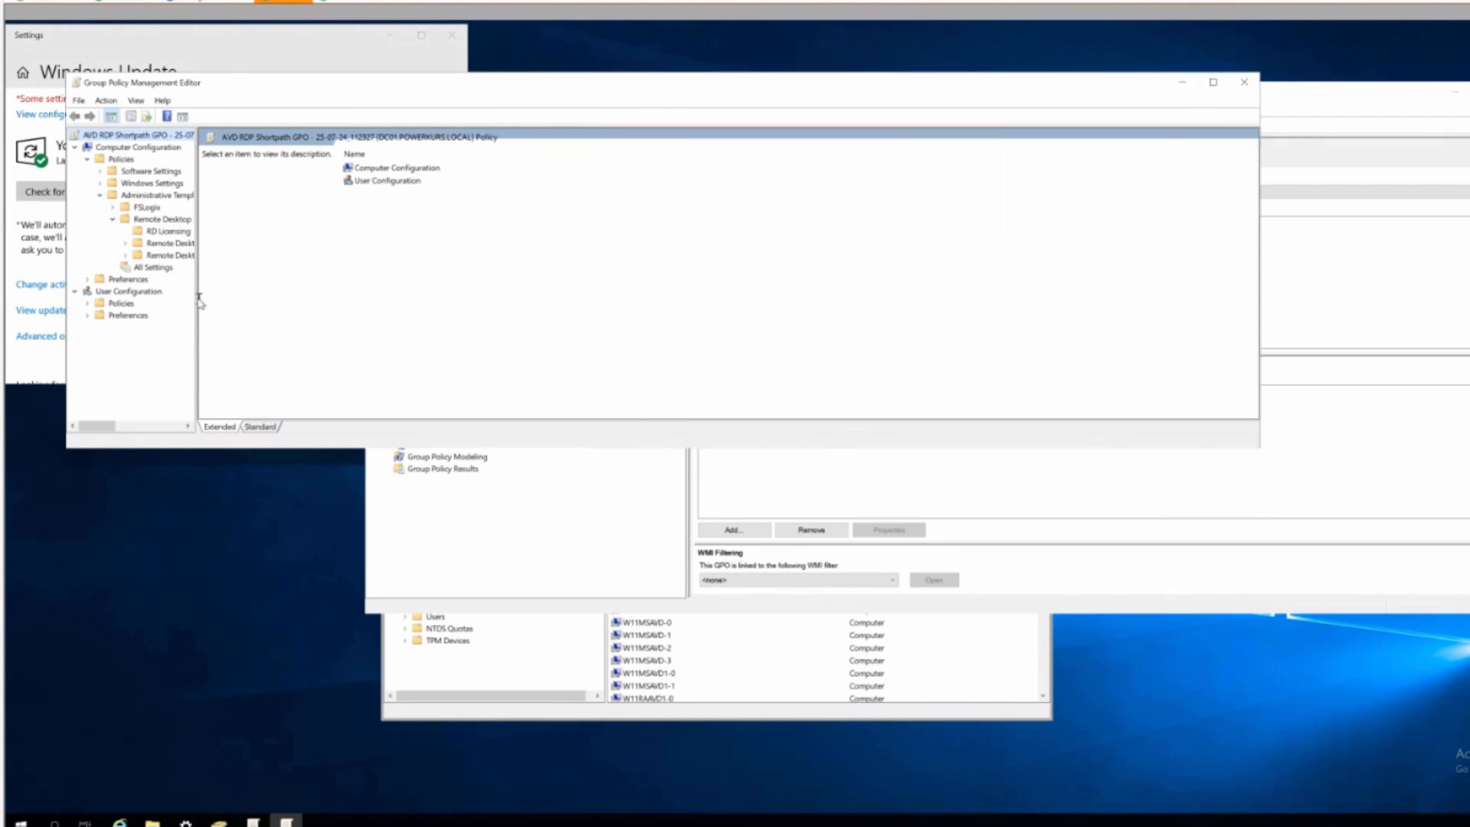
{"action": "left_click_drag", "start_coordinate": [197, 298], "coordinate": [485, 330]}
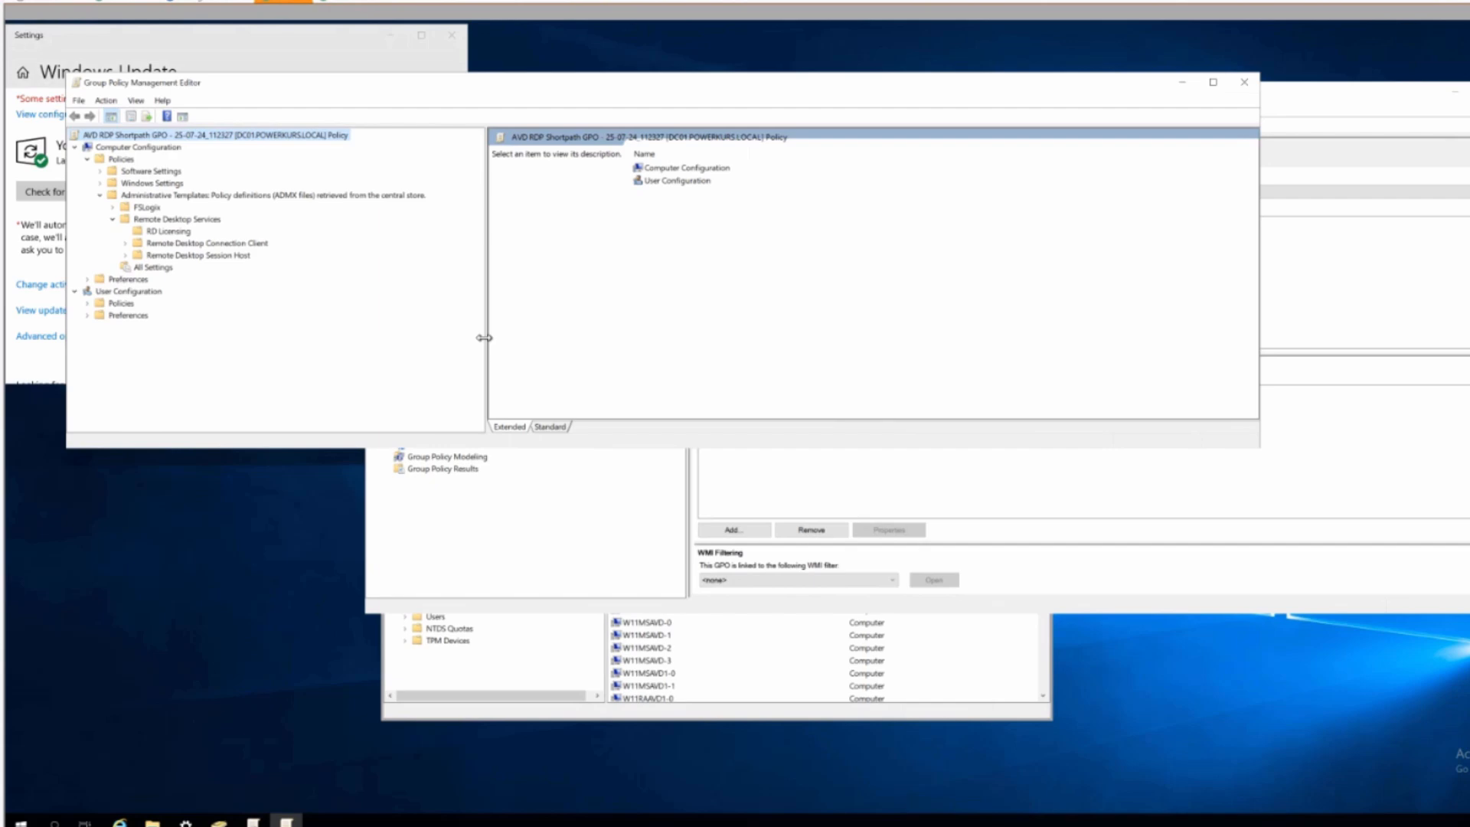
Browse the Remote Desktop Session Host policy folders and show the Session Time Limits settings
{"action": "double_click", "coordinate": [200, 256]}
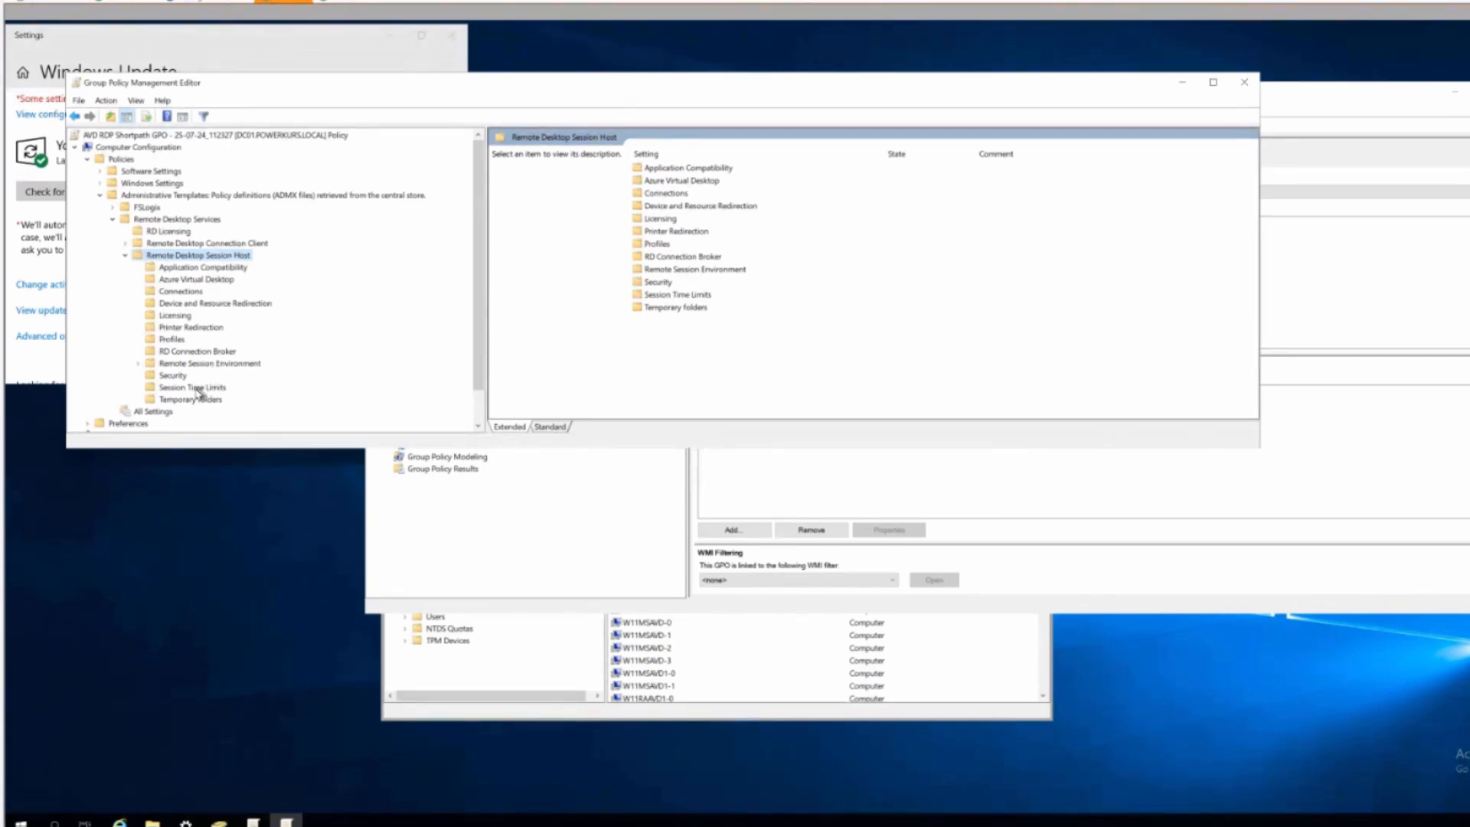
{"action": "left_click", "coordinate": [137, 364]}
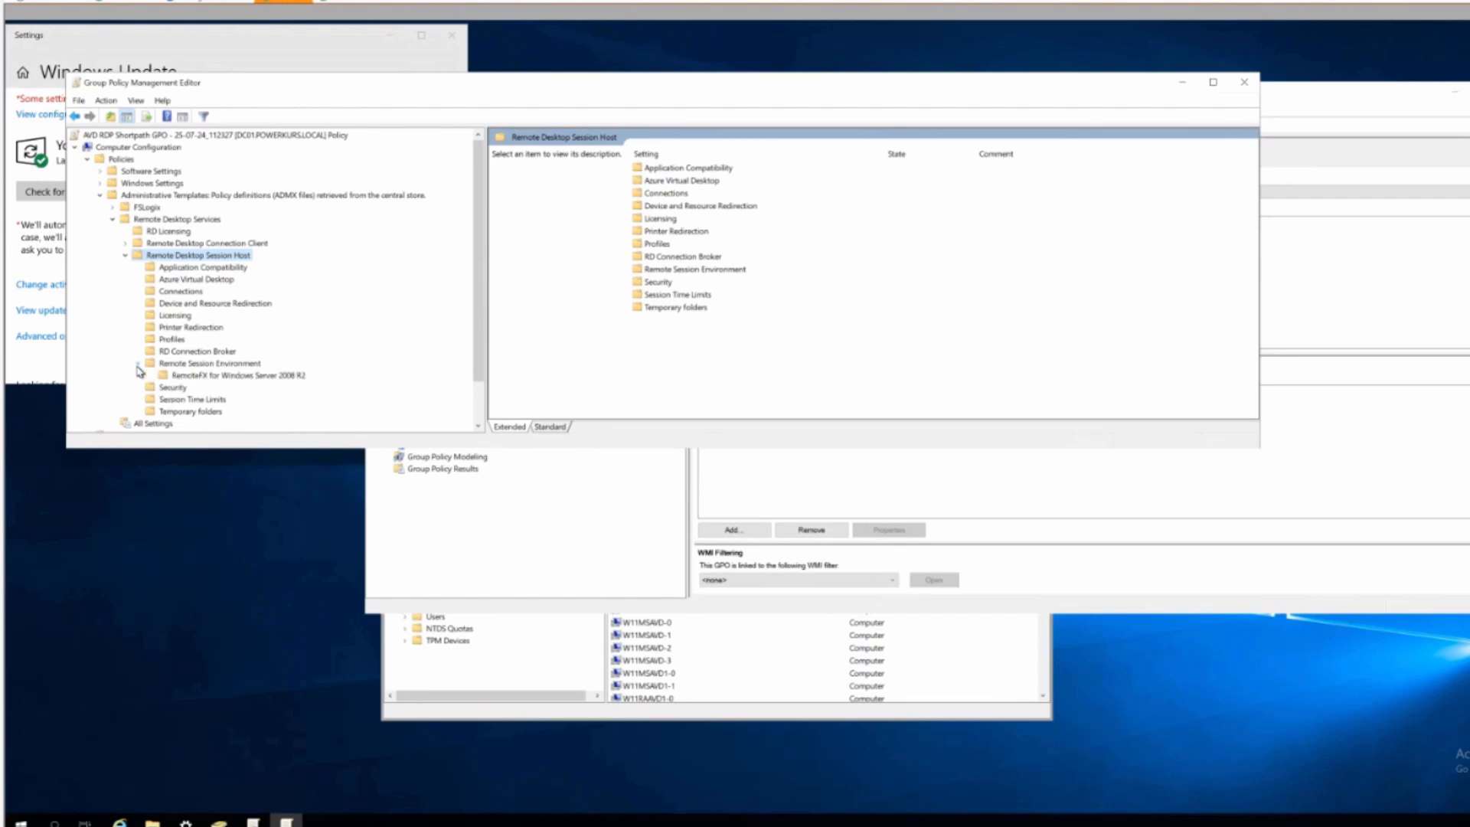
{"action": "left_click", "coordinate": [138, 364]}
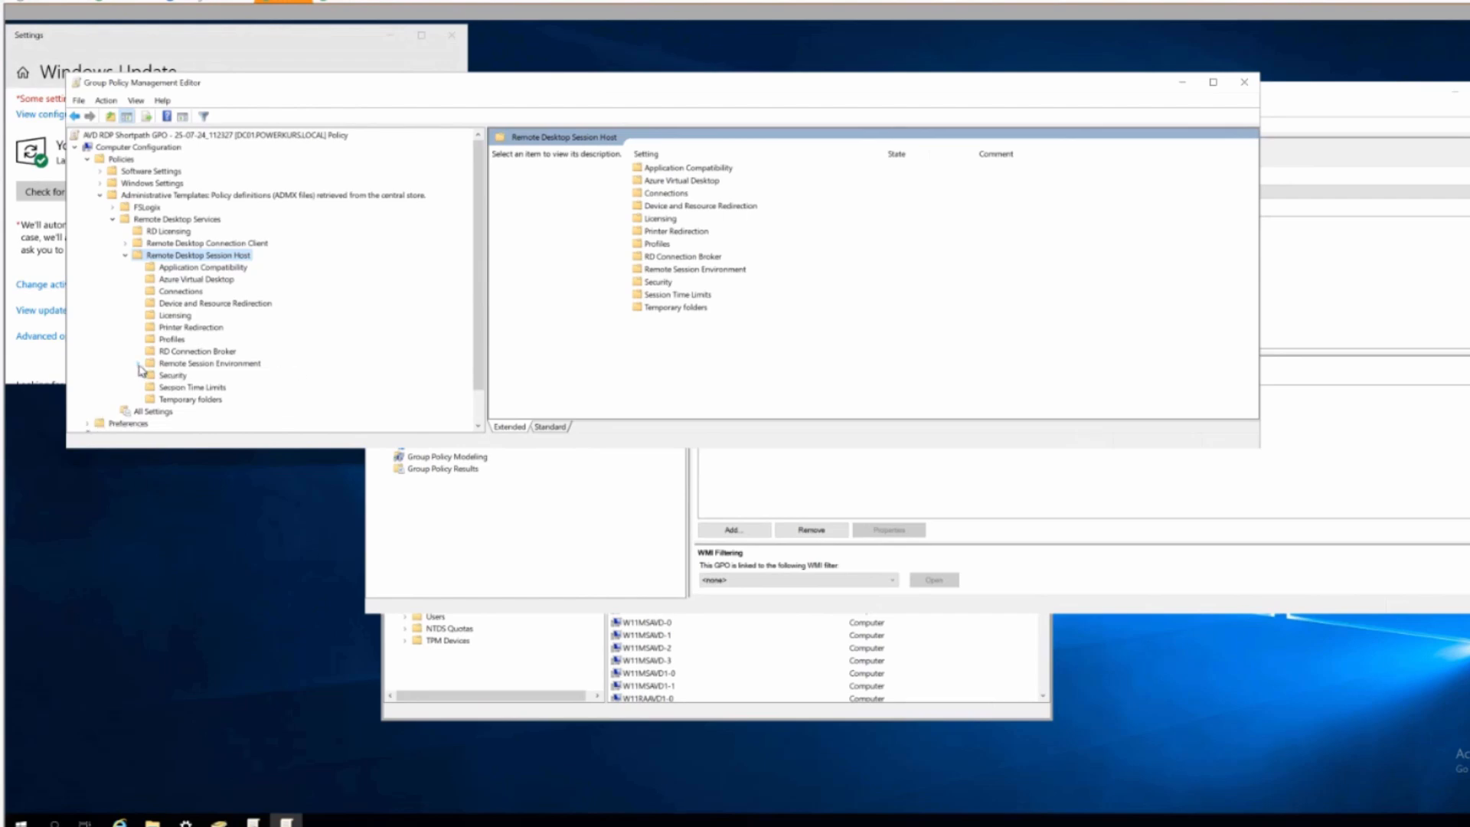
{"action": "left_click", "coordinate": [195, 294]}
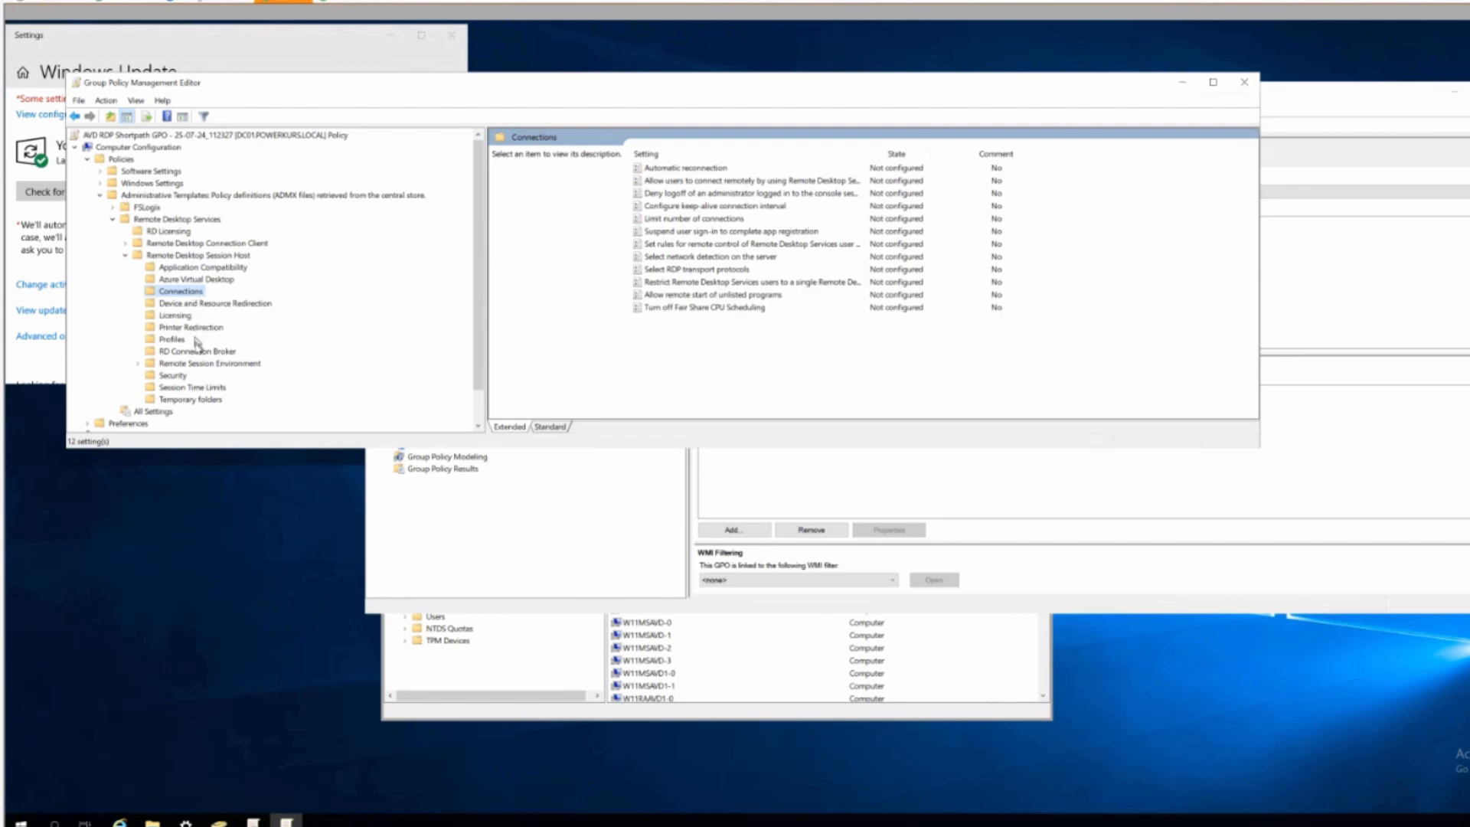
{"action": "left_click", "coordinate": [191, 388]}
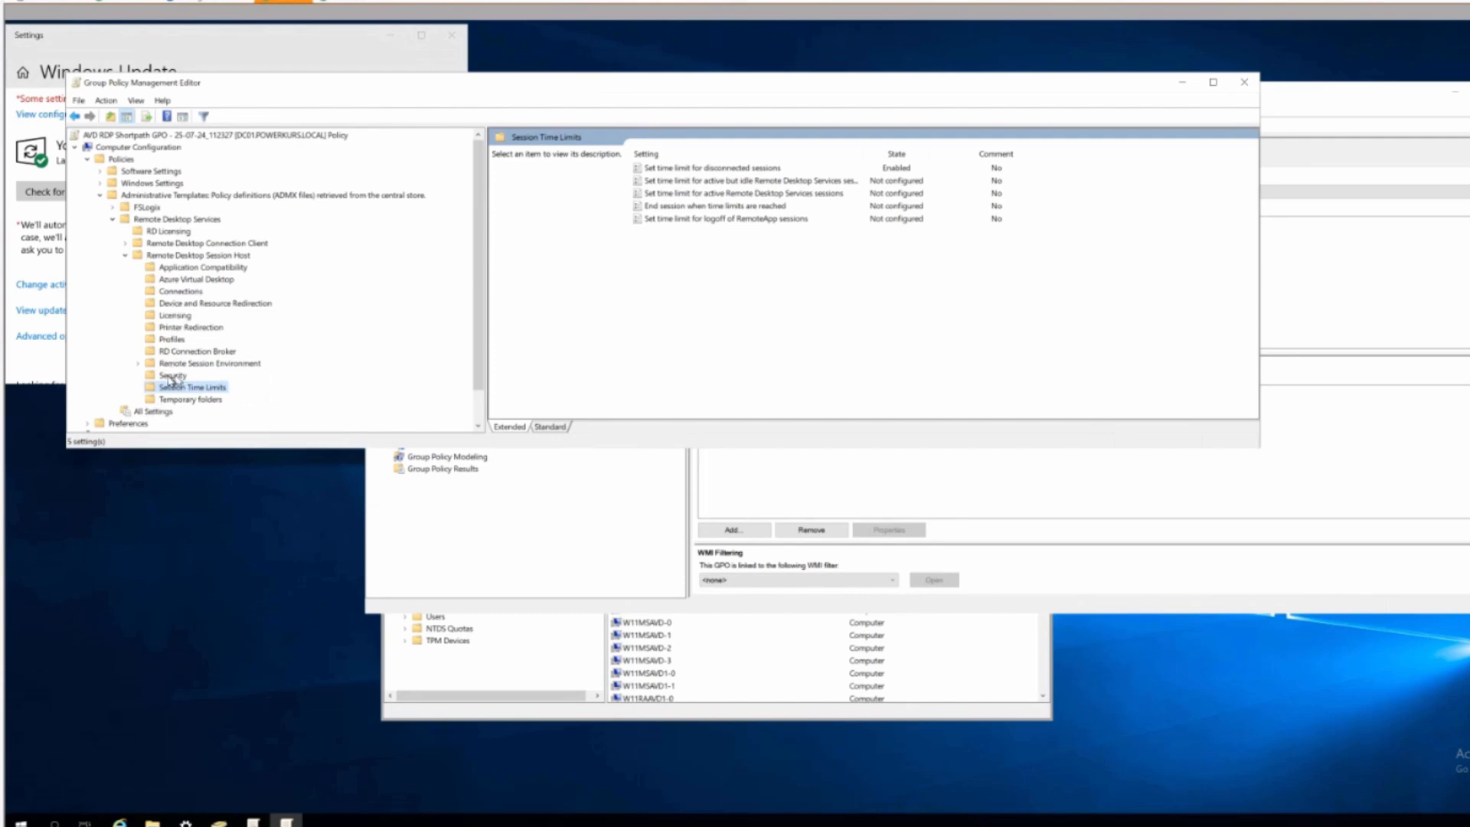
Review the "Set time limit for disconnected sessions" policy, close it with its values kept, and widen the Setting column
{"action": "left_click", "coordinate": [725, 170]}
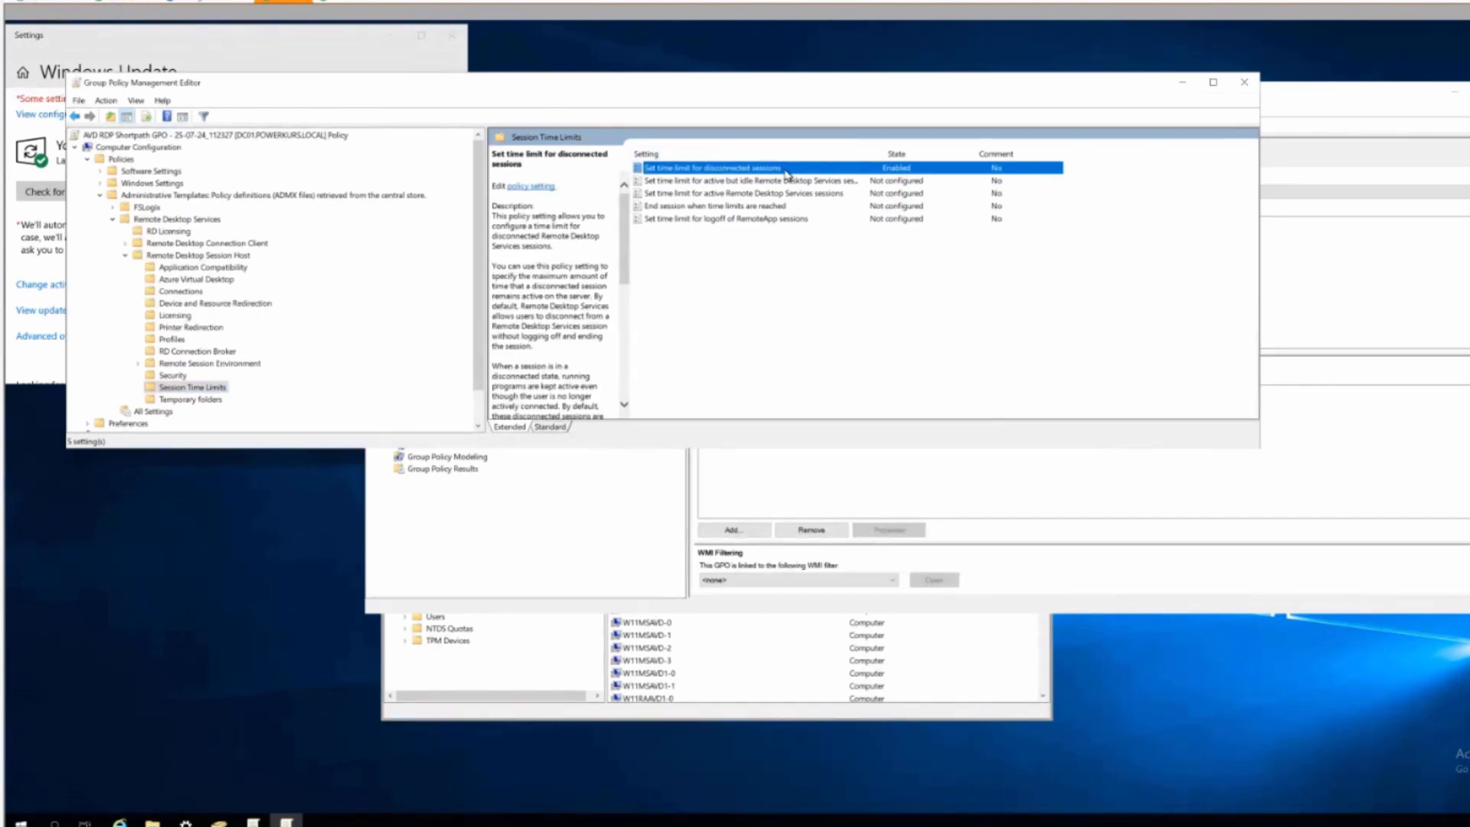
{"action": "double_click", "coordinate": [786, 174]}
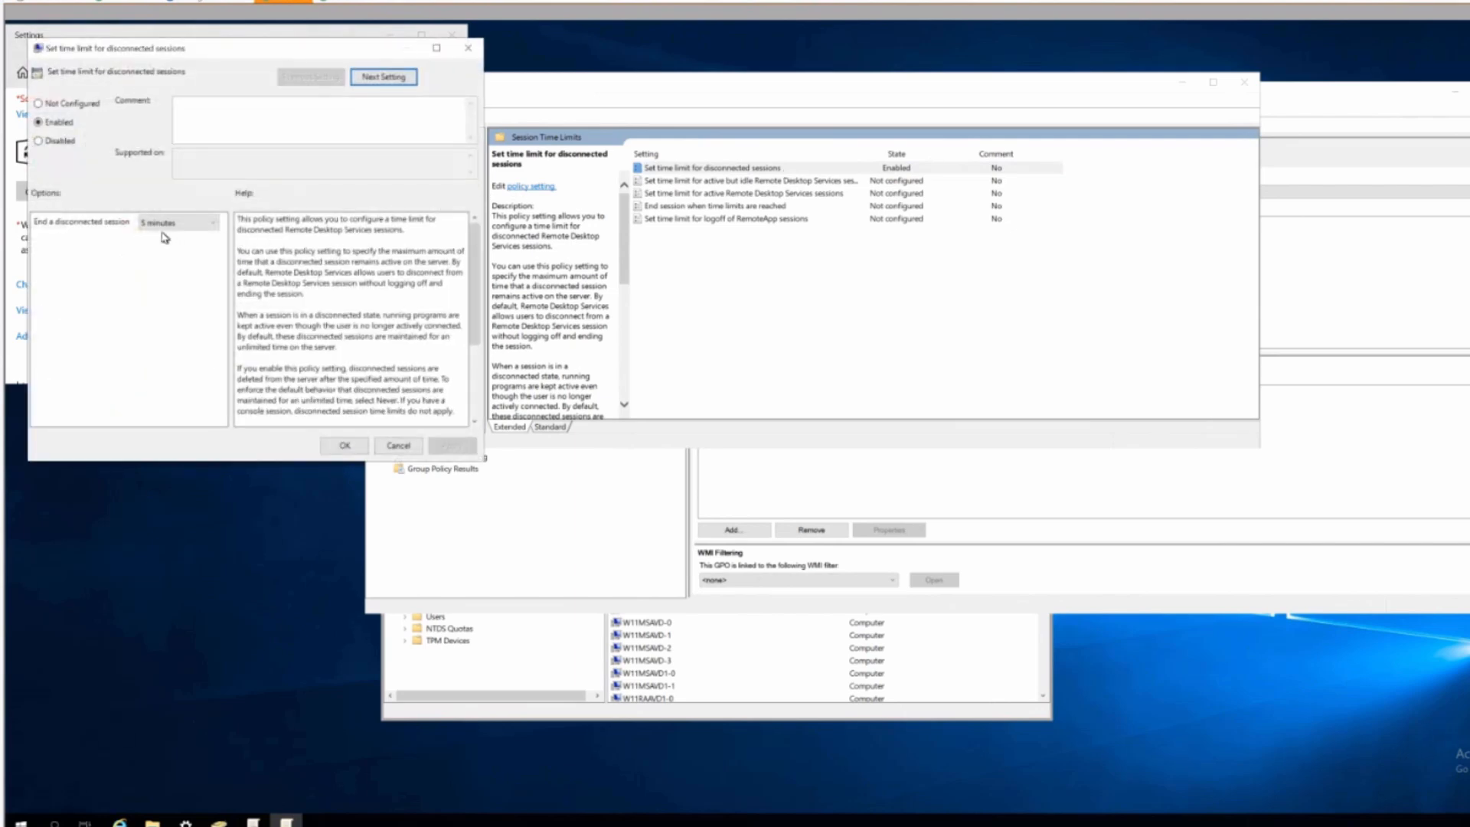
{"action": "left_click", "coordinate": [344, 446]}
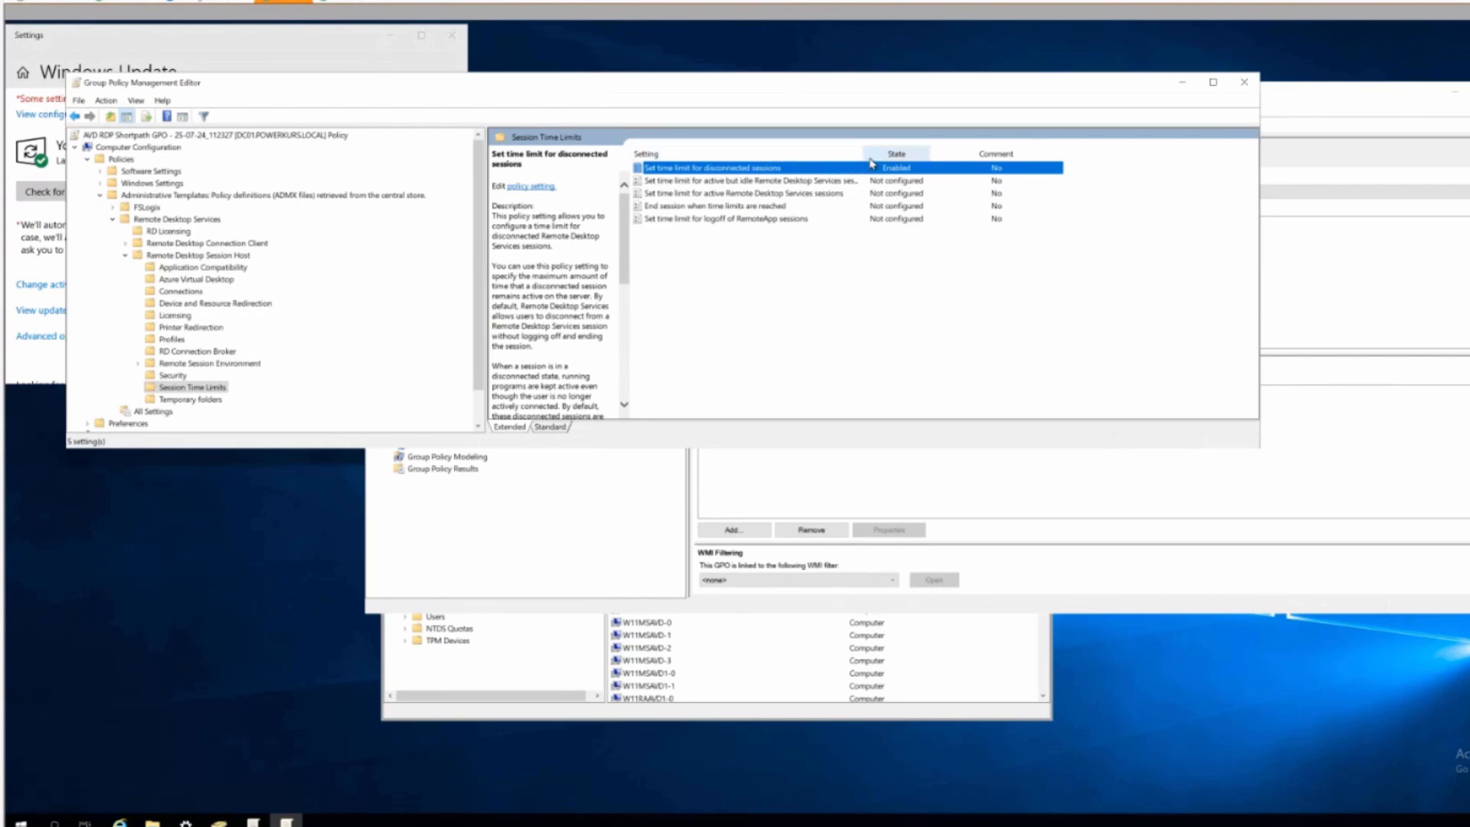
{"action": "left_click_drag", "start_coordinate": [865, 153], "coordinate": [929, 156]}
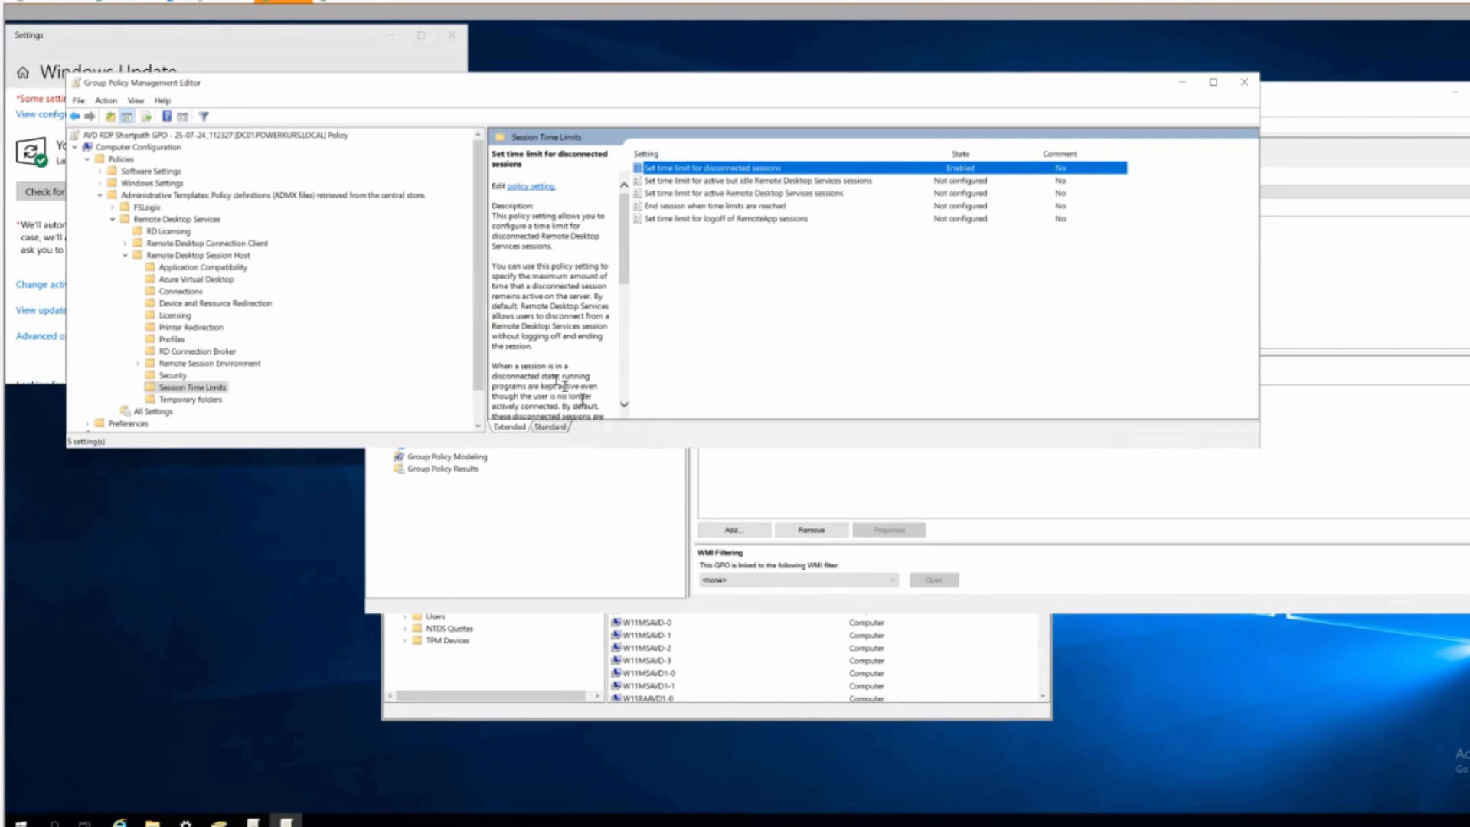
Switch back to the Azure portal and refresh the host pool's session counts again
{"action": "left_click", "coordinate": [109, 2]}
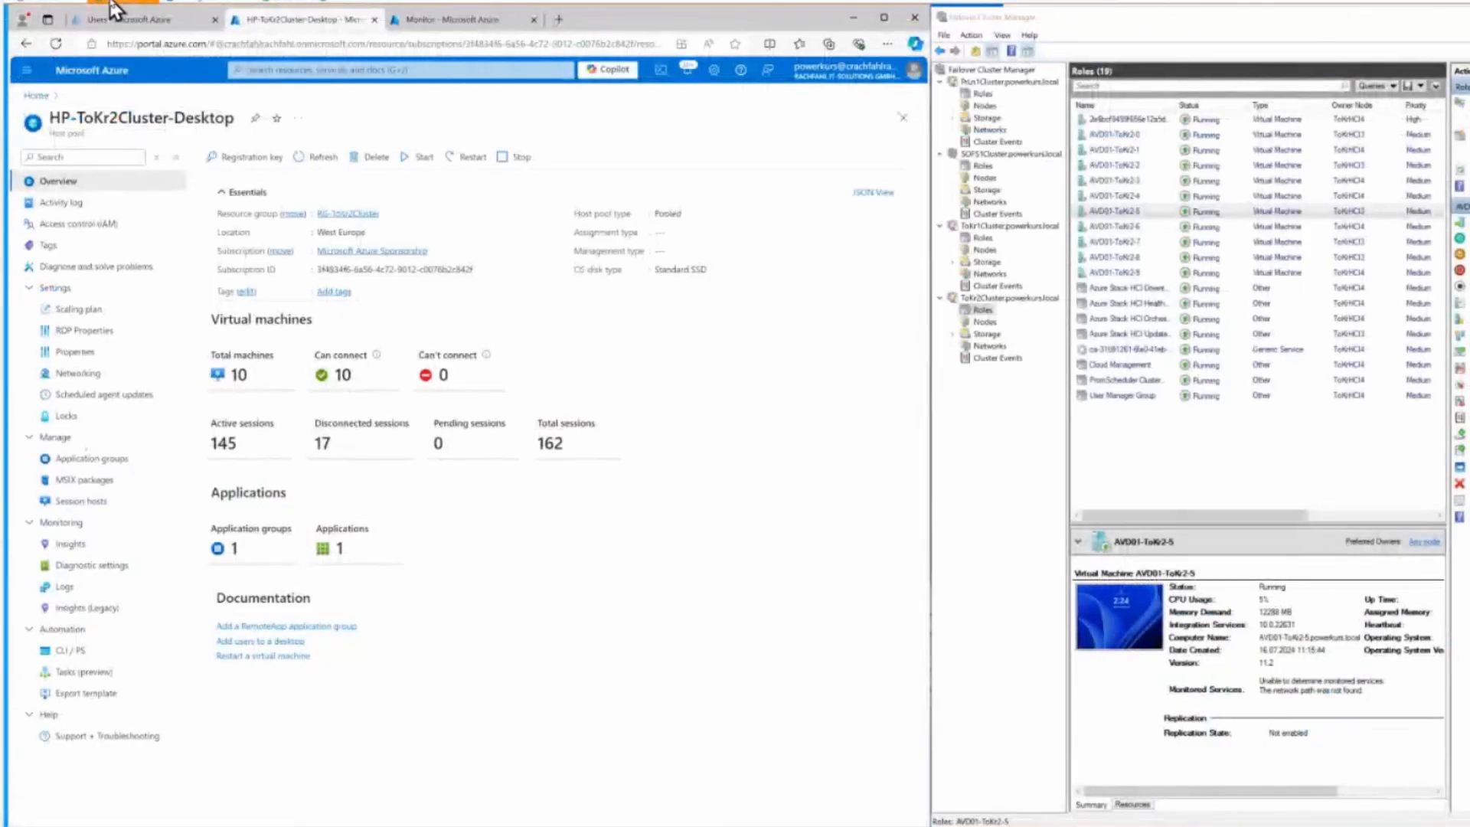
{"action": "left_click", "coordinate": [323, 157]}
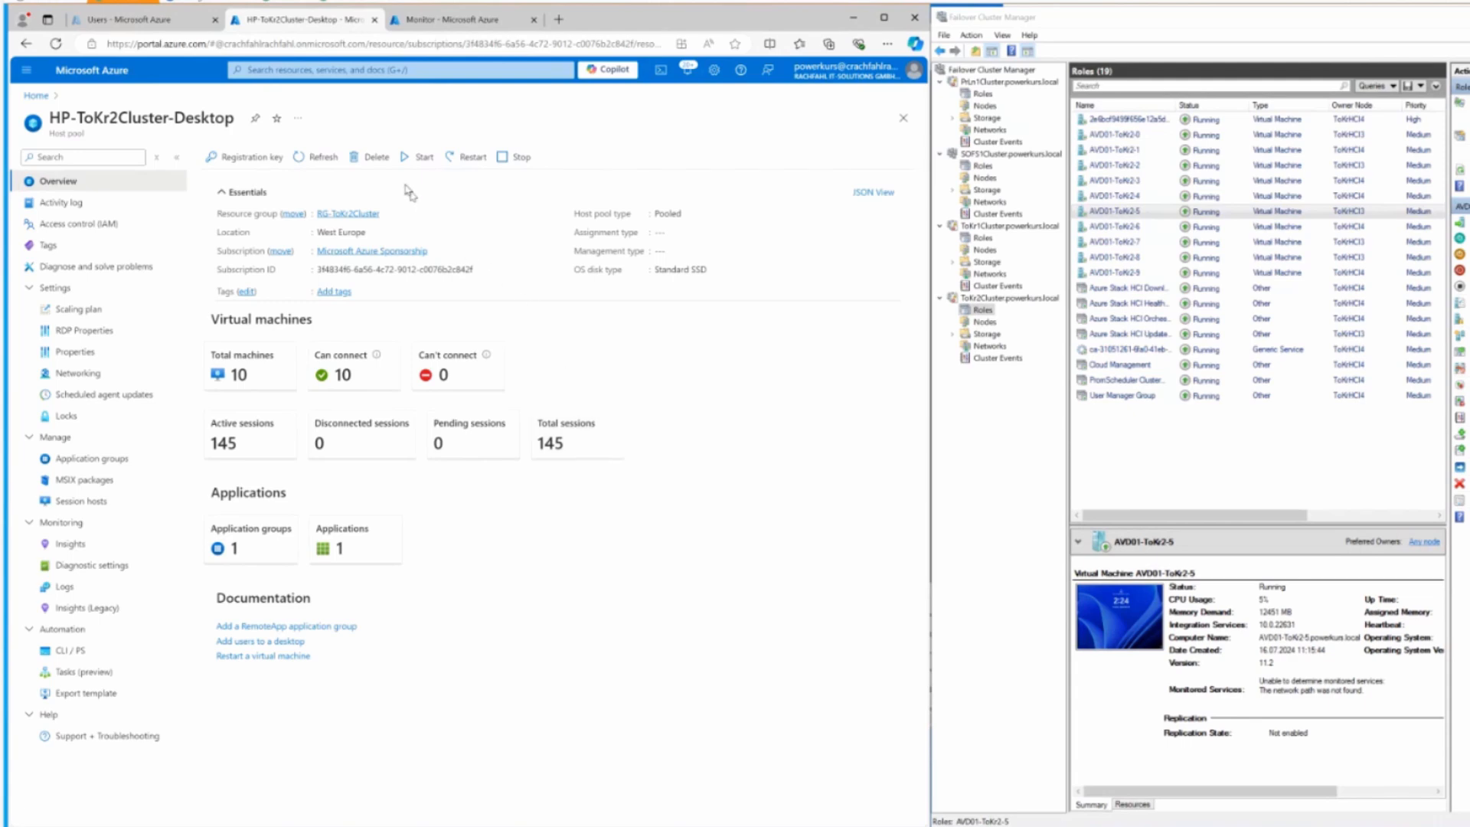
Rerun the WVDAutoscaleEvaluationPooled query in Monitor and expand the newest evaluation record to examine its scaling details
{"action": "left_click", "coordinate": [449, 22]}
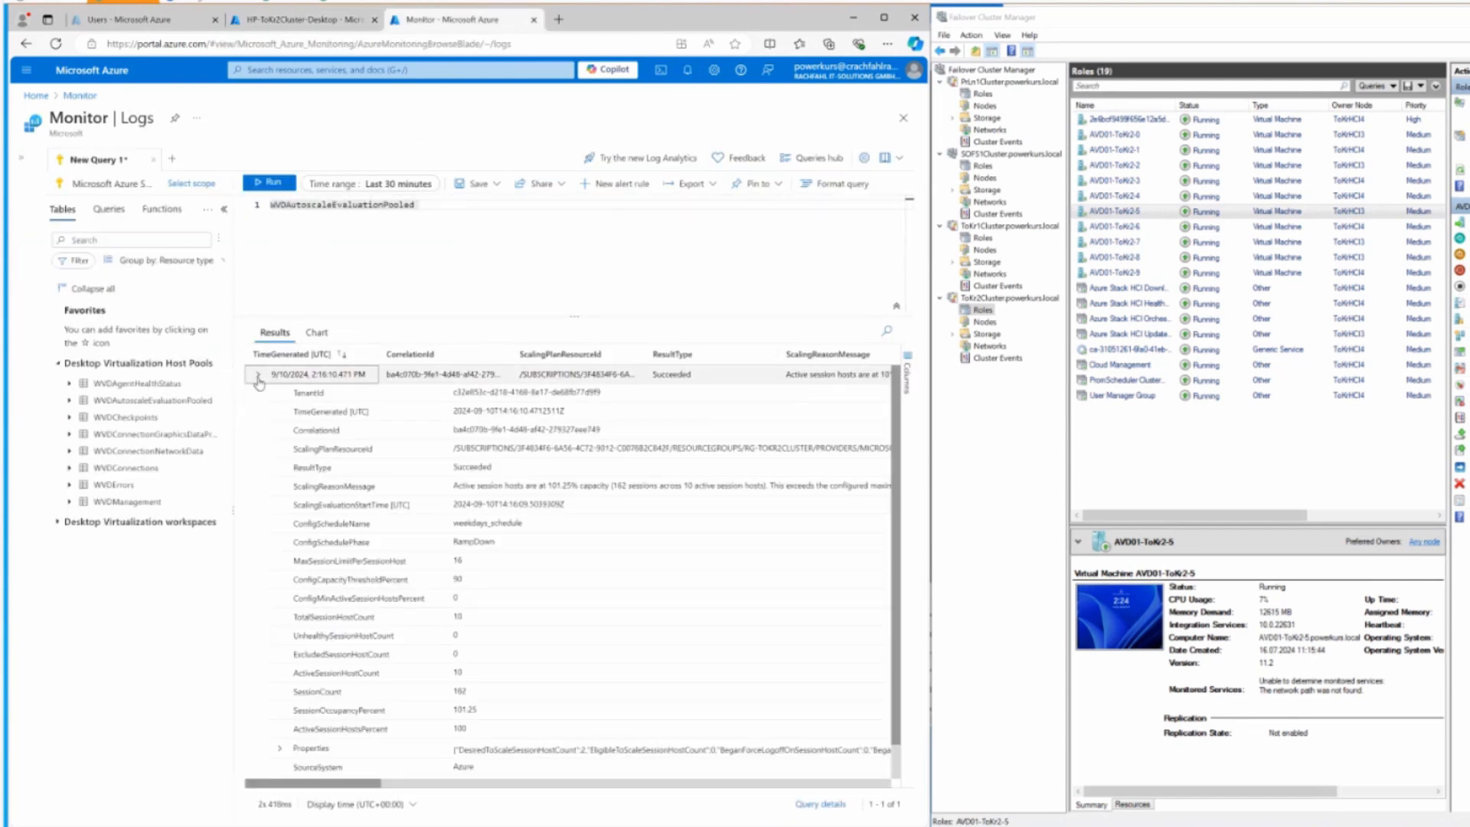
{"action": "left_click", "coordinate": [258, 376]}
{"action": "left_click", "coordinate": [270, 184]}
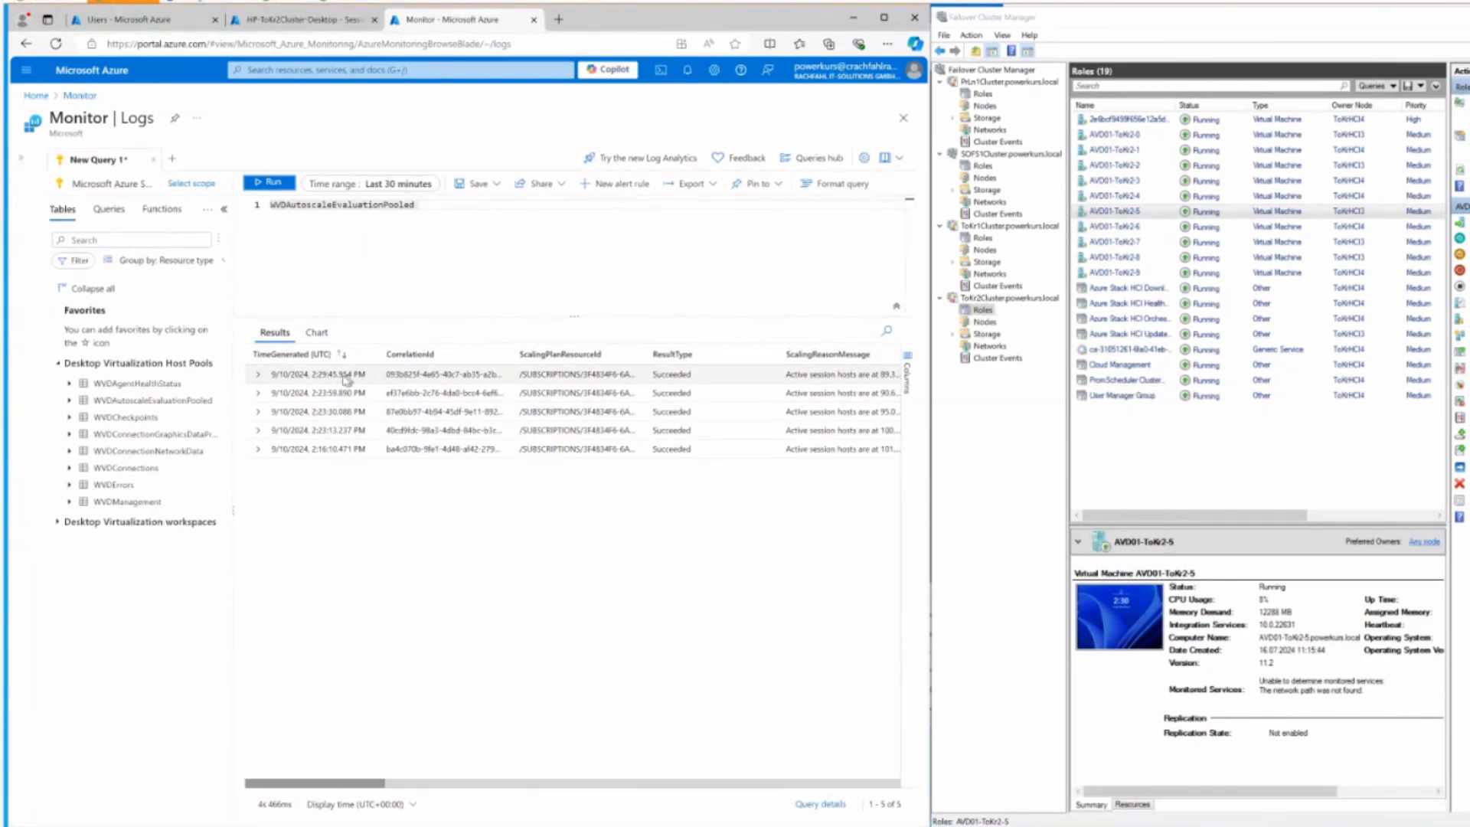
{"action": "left_click", "coordinate": [258, 374]}
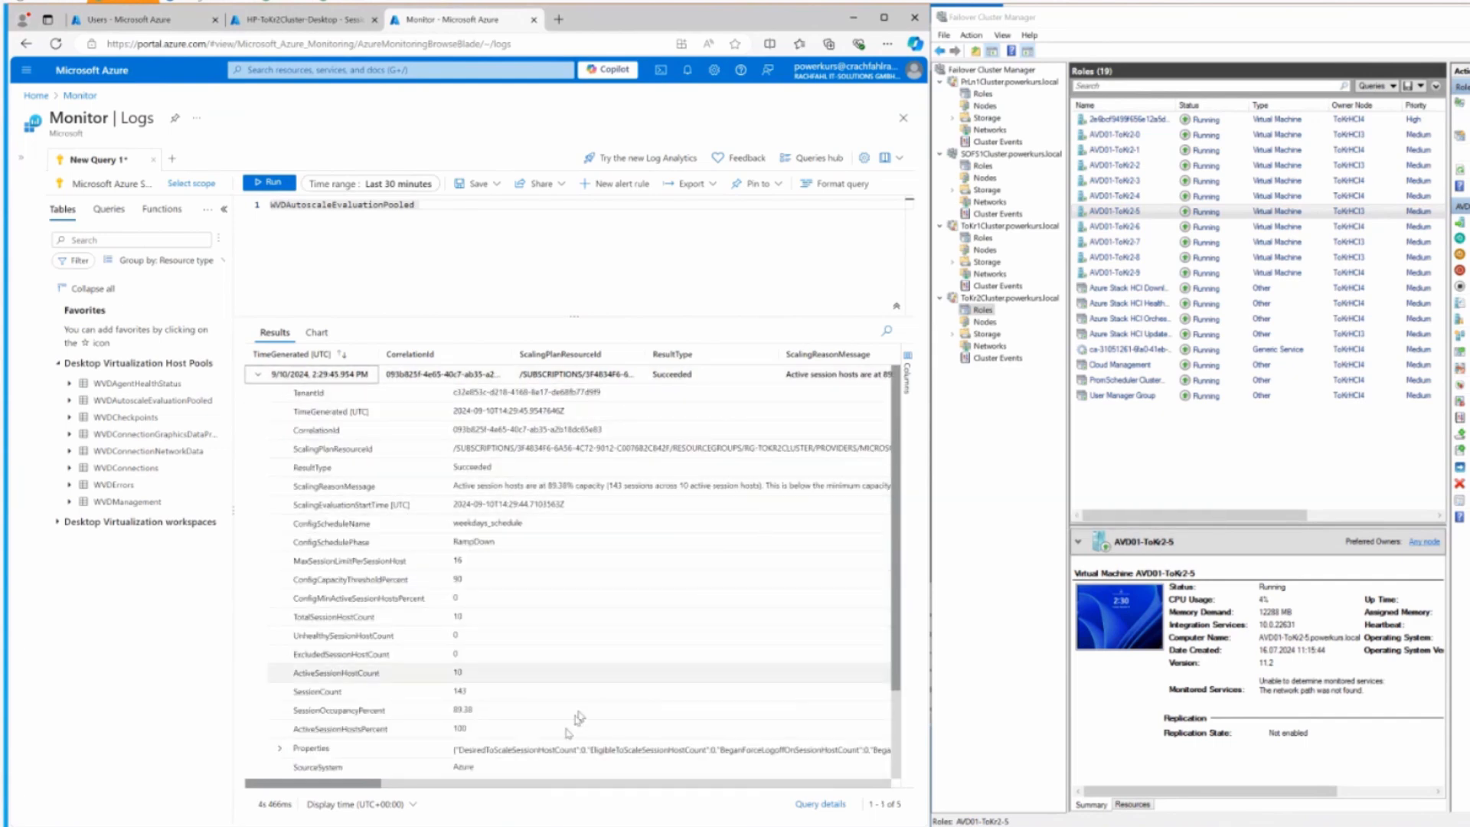
Return to the HP-ToKr2Cluster-Desktop host pool and calculate 16*0.9*10 again in PowerShell
{"action": "left_click_drag", "start_coordinate": [361, 784], "coordinate": [300, 785]}
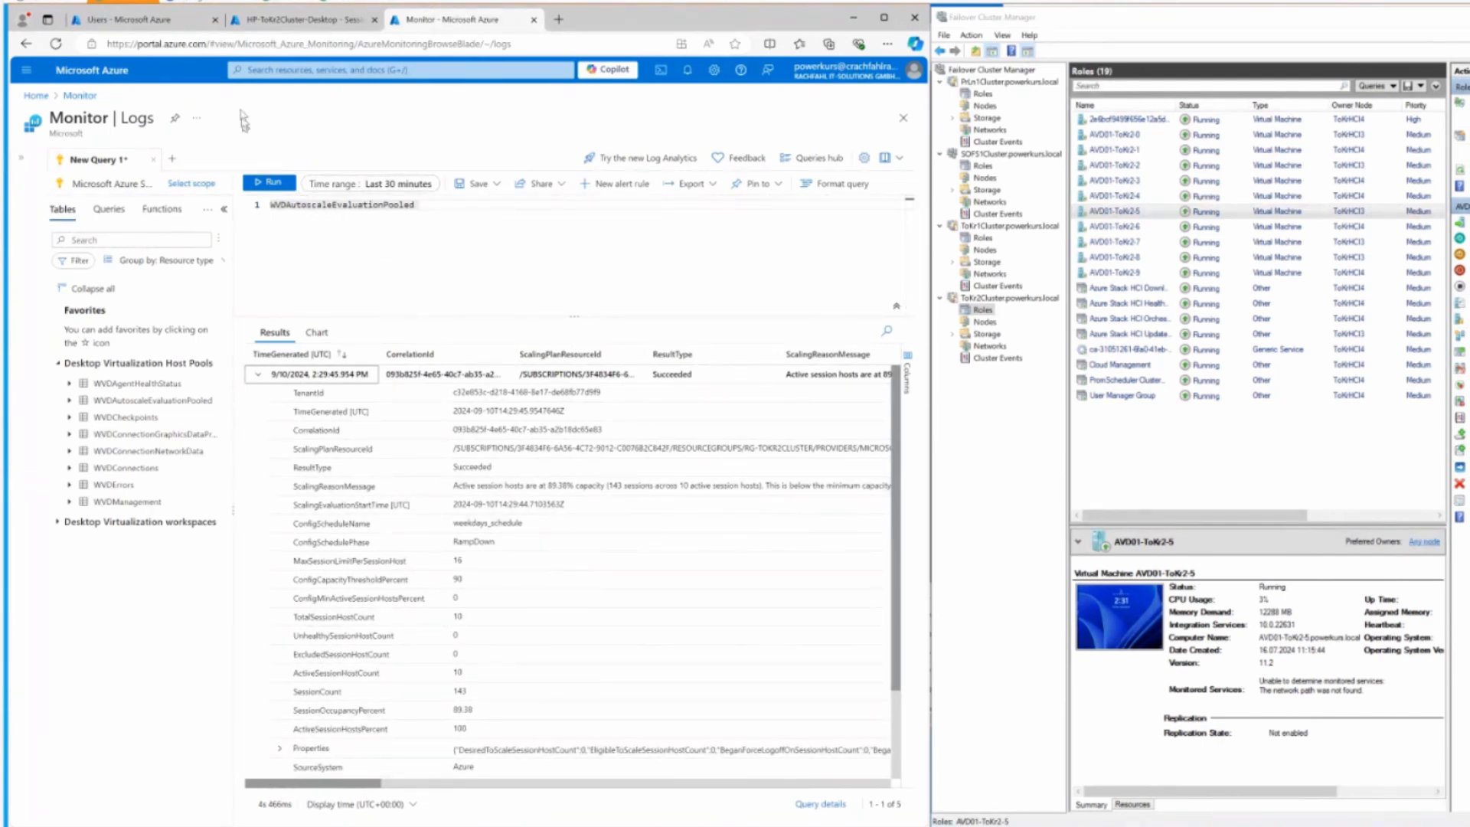
{"action": "left_click", "coordinate": [266, 22]}
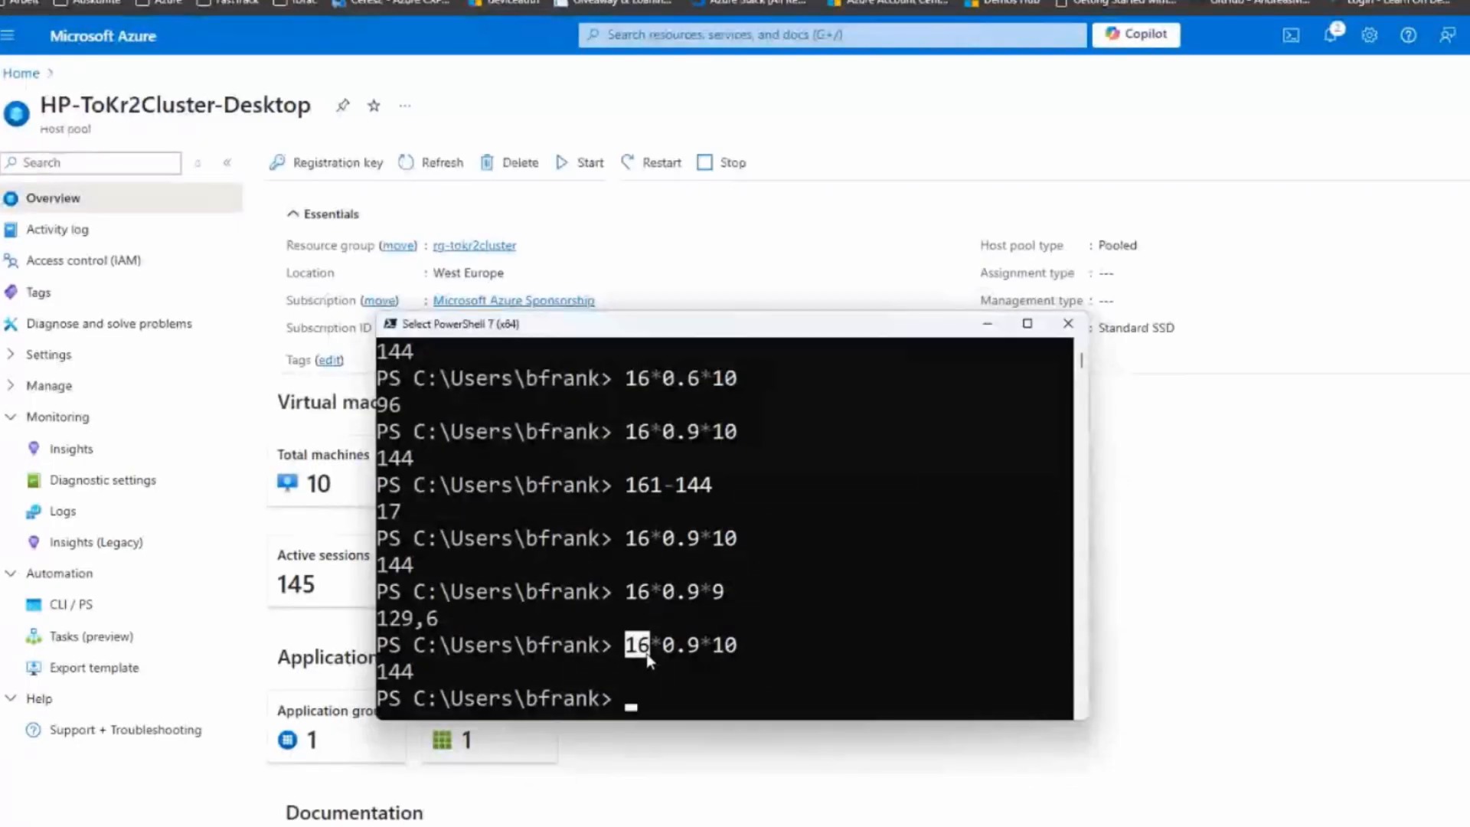
{"action": "left_click_drag", "start_coordinate": [663, 650], "coordinate": [737, 649]}
{"action": "left_click", "coordinate": [741, 698]}
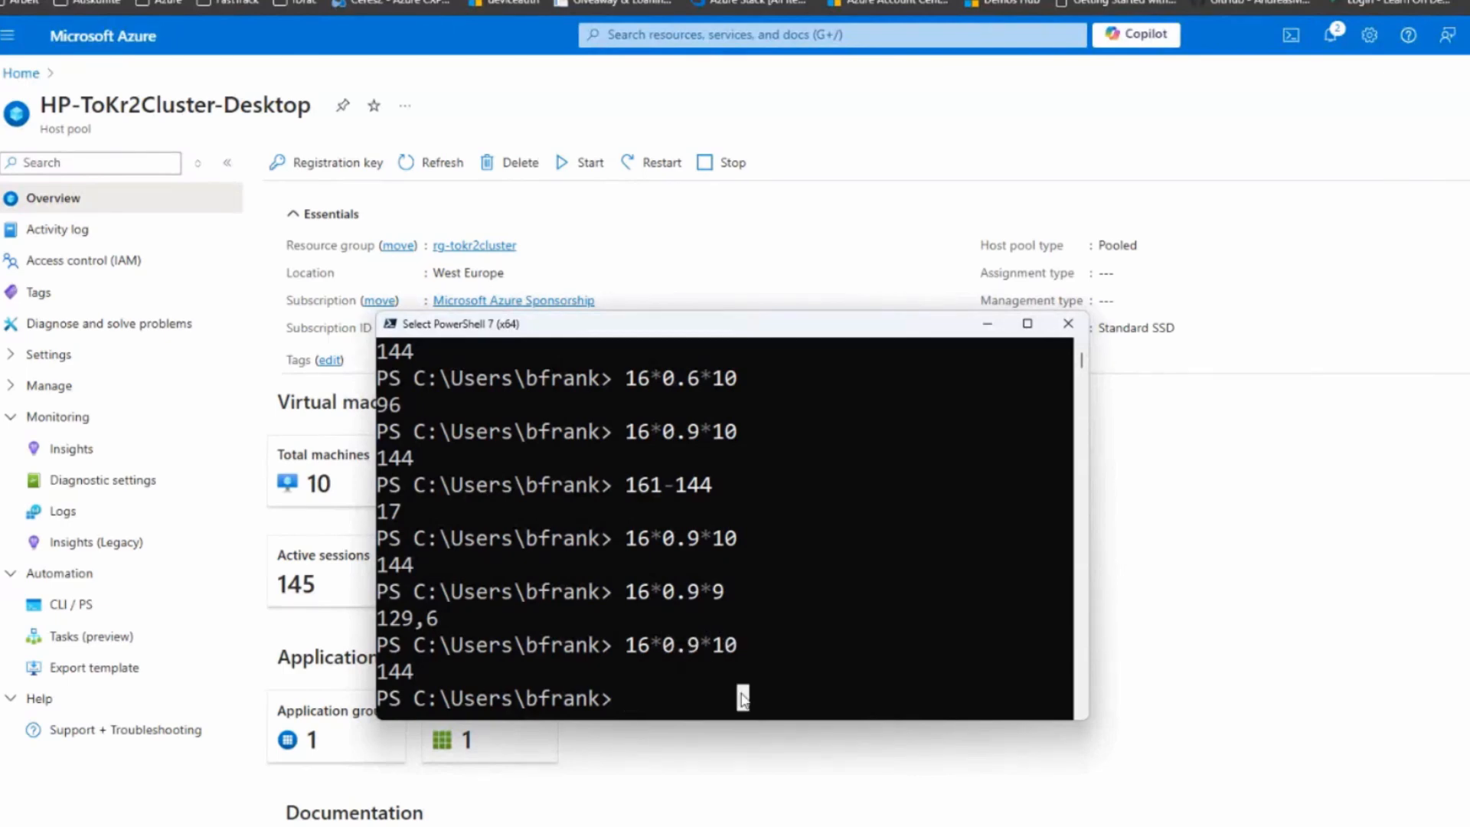
{"action": "key", "text": "Up"}
{"action": "key", "text": "Return"}
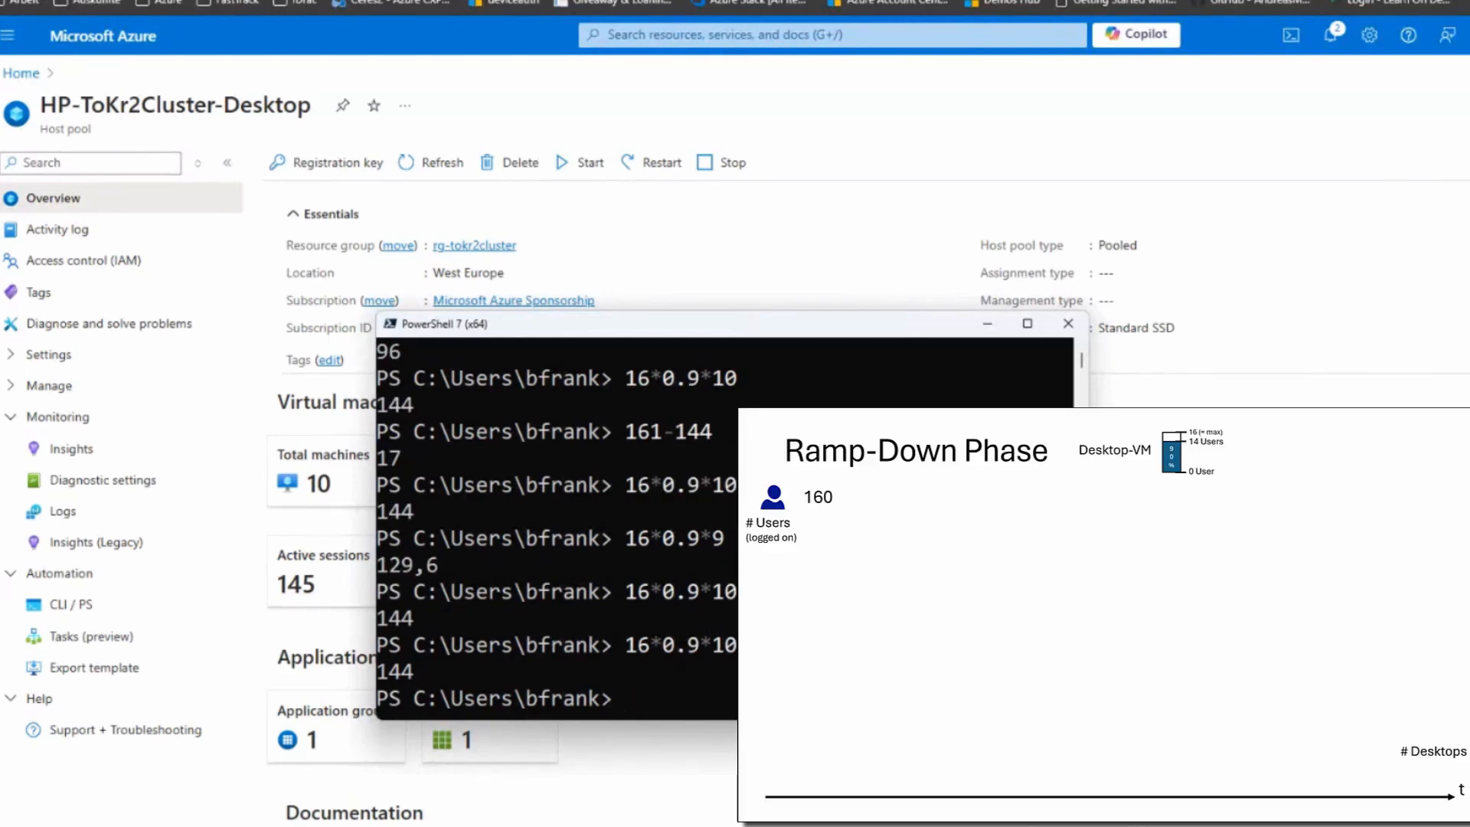
Calculate the threshold for nine hosts as 16*0.9*9 in PowerShell and highlight the result
{"action": "key", "text": "Up"}
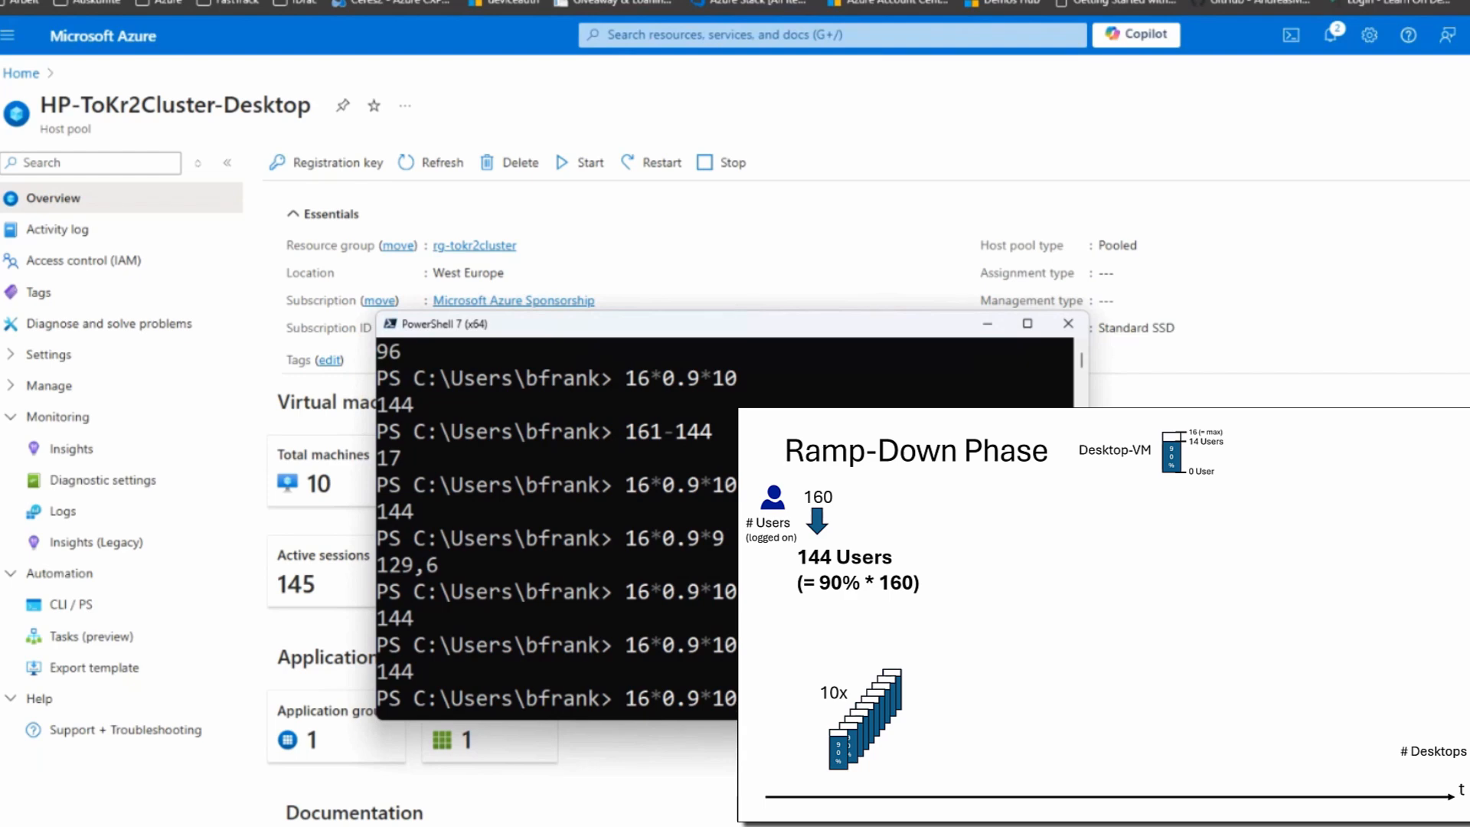
{"action": "key", "text": "BackSpace"}
{"action": "key", "text": "BackSpace"}
{"action": "type", "text": "9"}
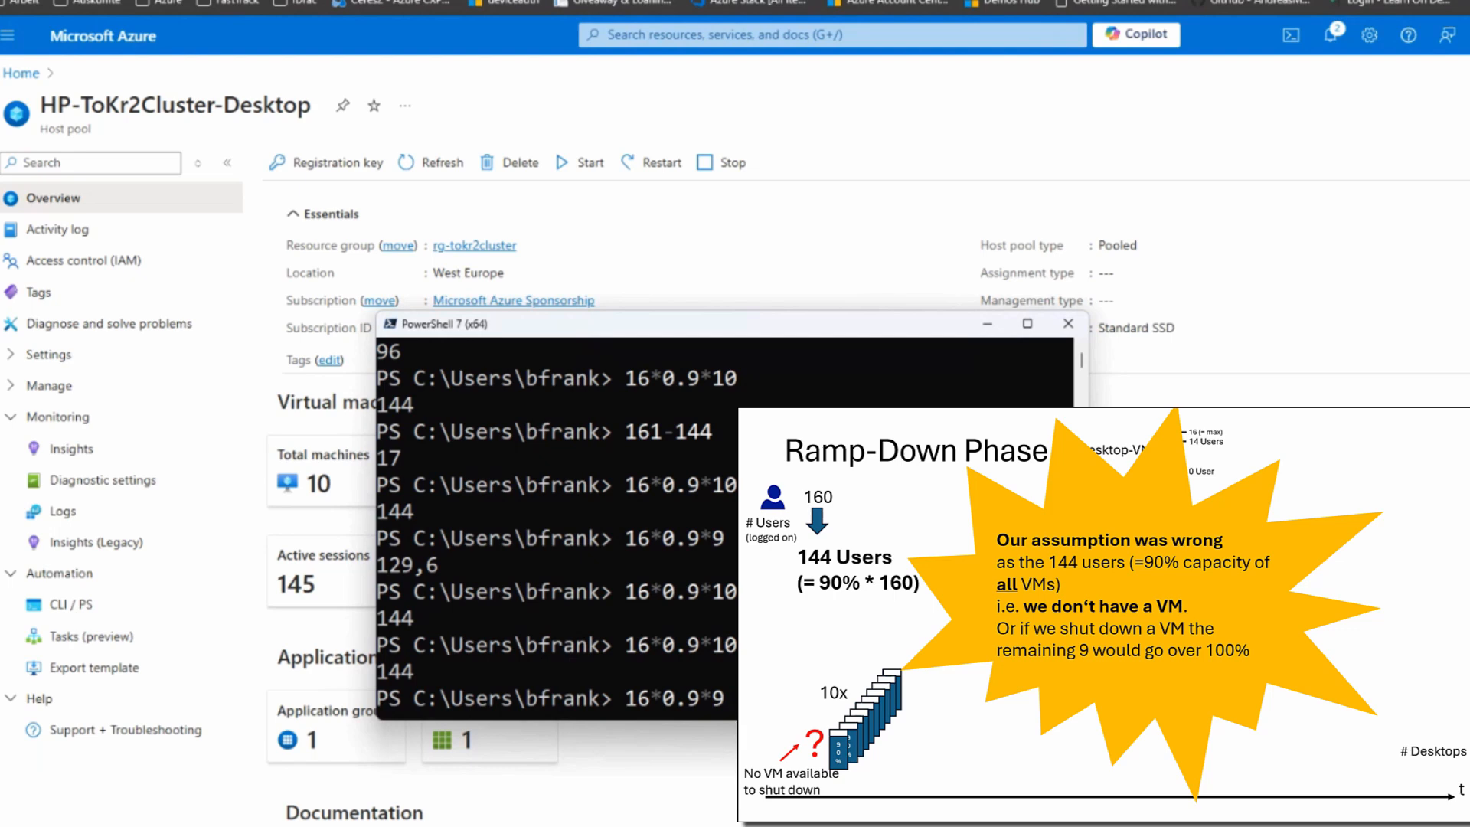
{"action": "key", "text": "Return"}
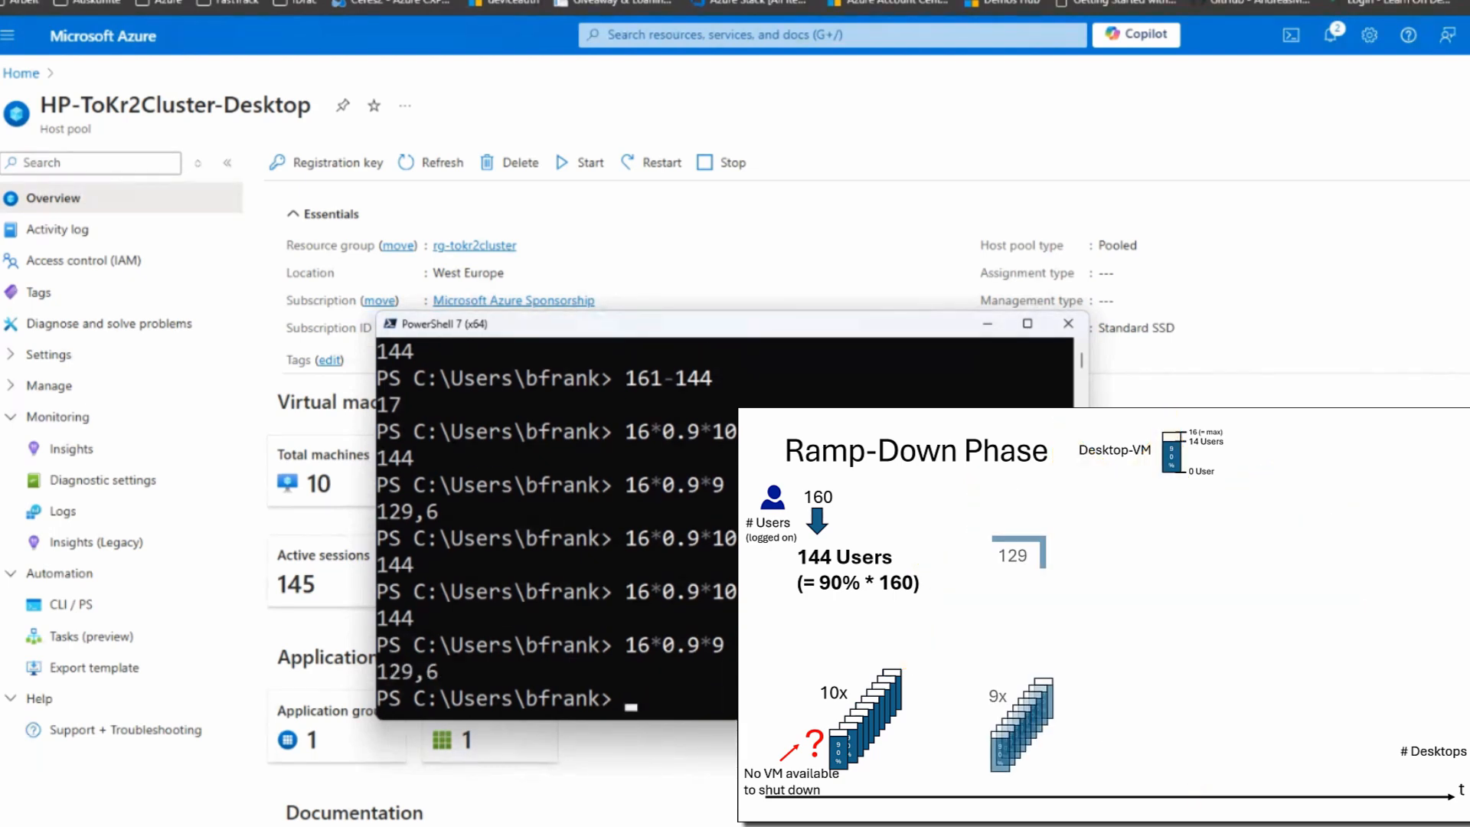
{"action": "left_click_drag", "start_coordinate": [381, 673], "coordinate": [438, 673]}
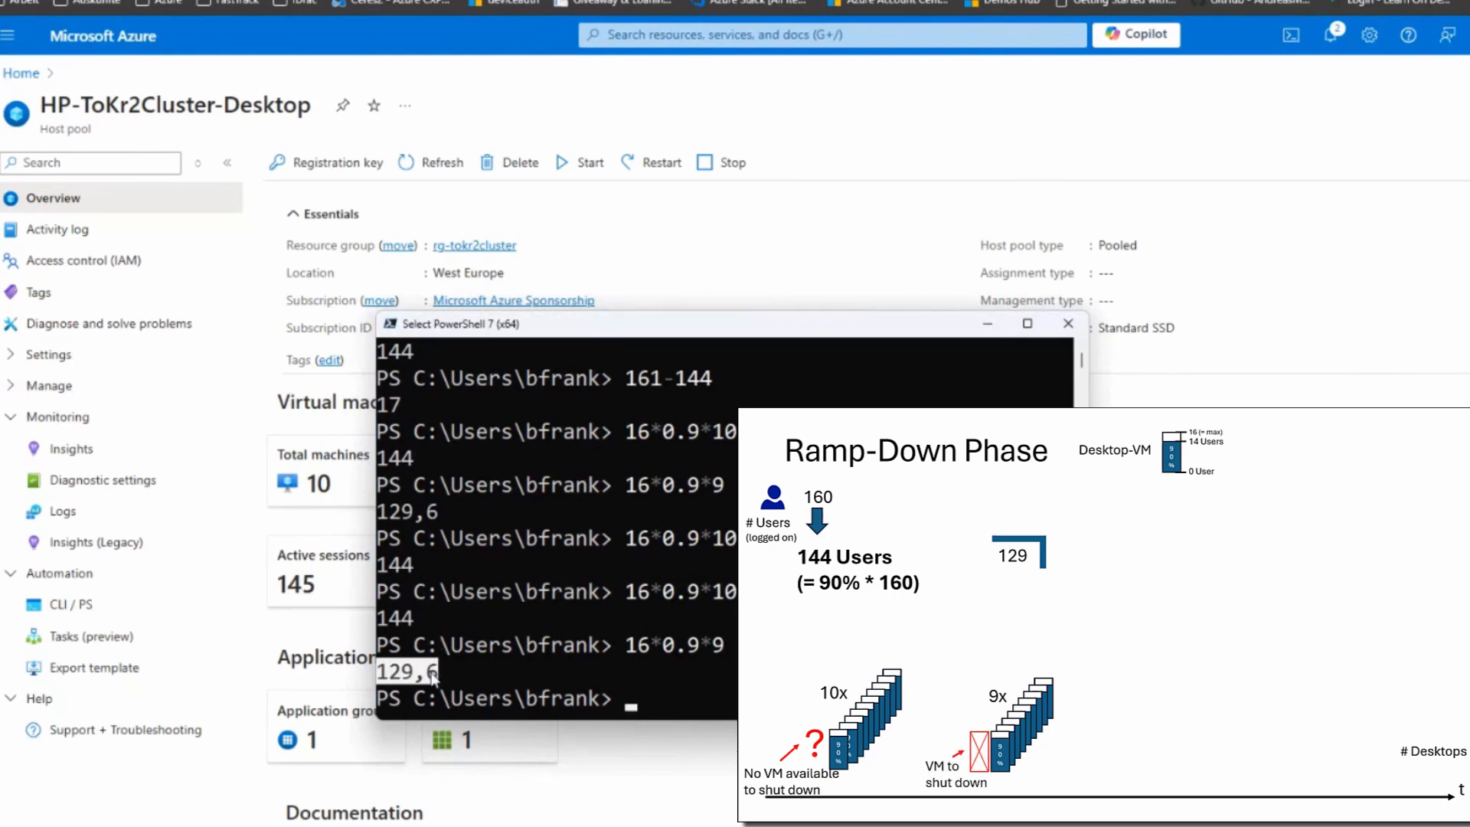
Move PowerShell off the session tiles, refresh the host pool's counts, and calculate 143-129 in PowerShell
{"action": "left_click_drag", "start_coordinate": [751, 325], "coordinate": [868, 314]}
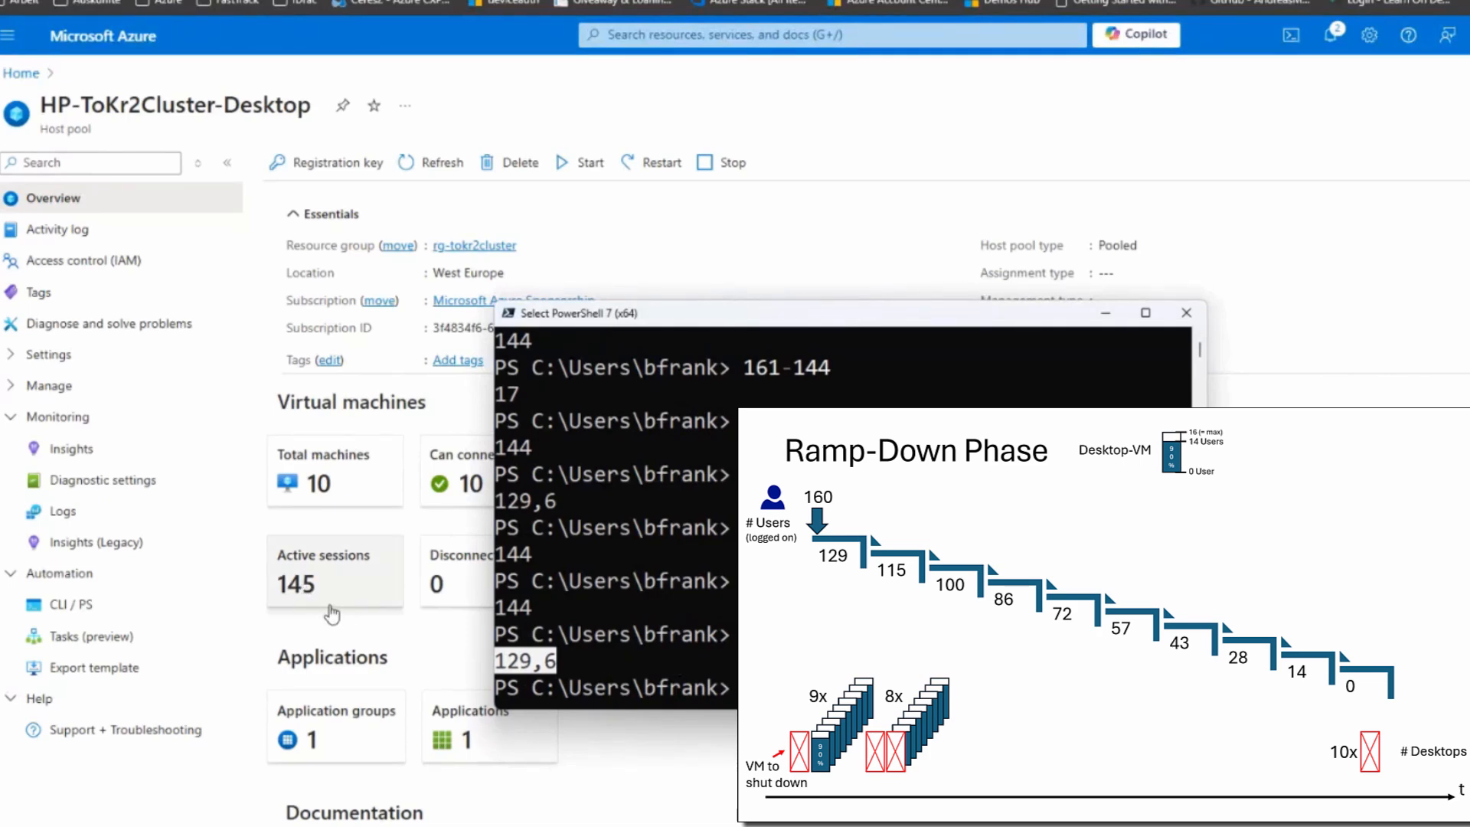
{"action": "left_click", "coordinate": [431, 162]}
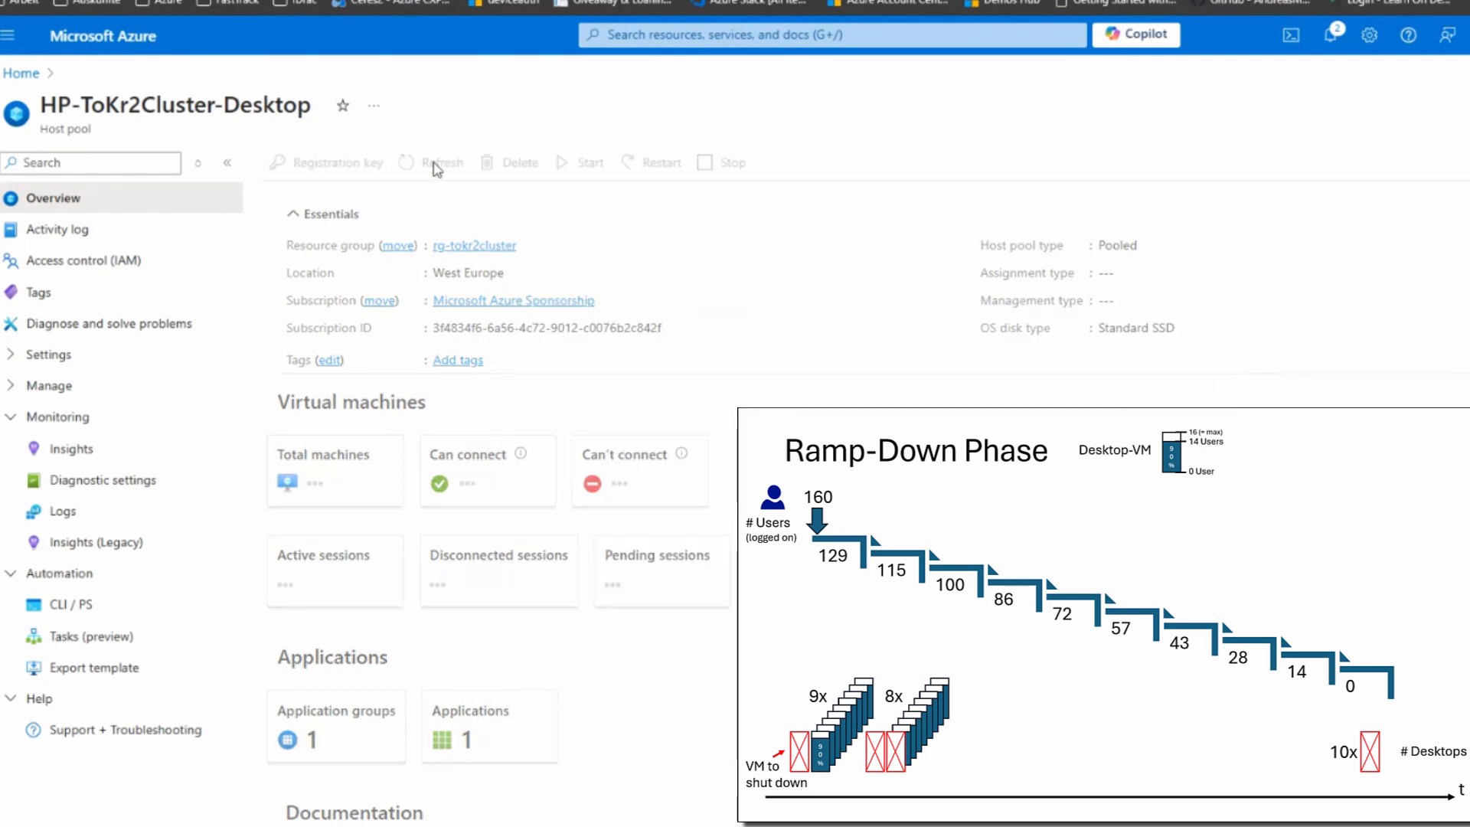
{"action": "key", "text": "alt+Tab"}
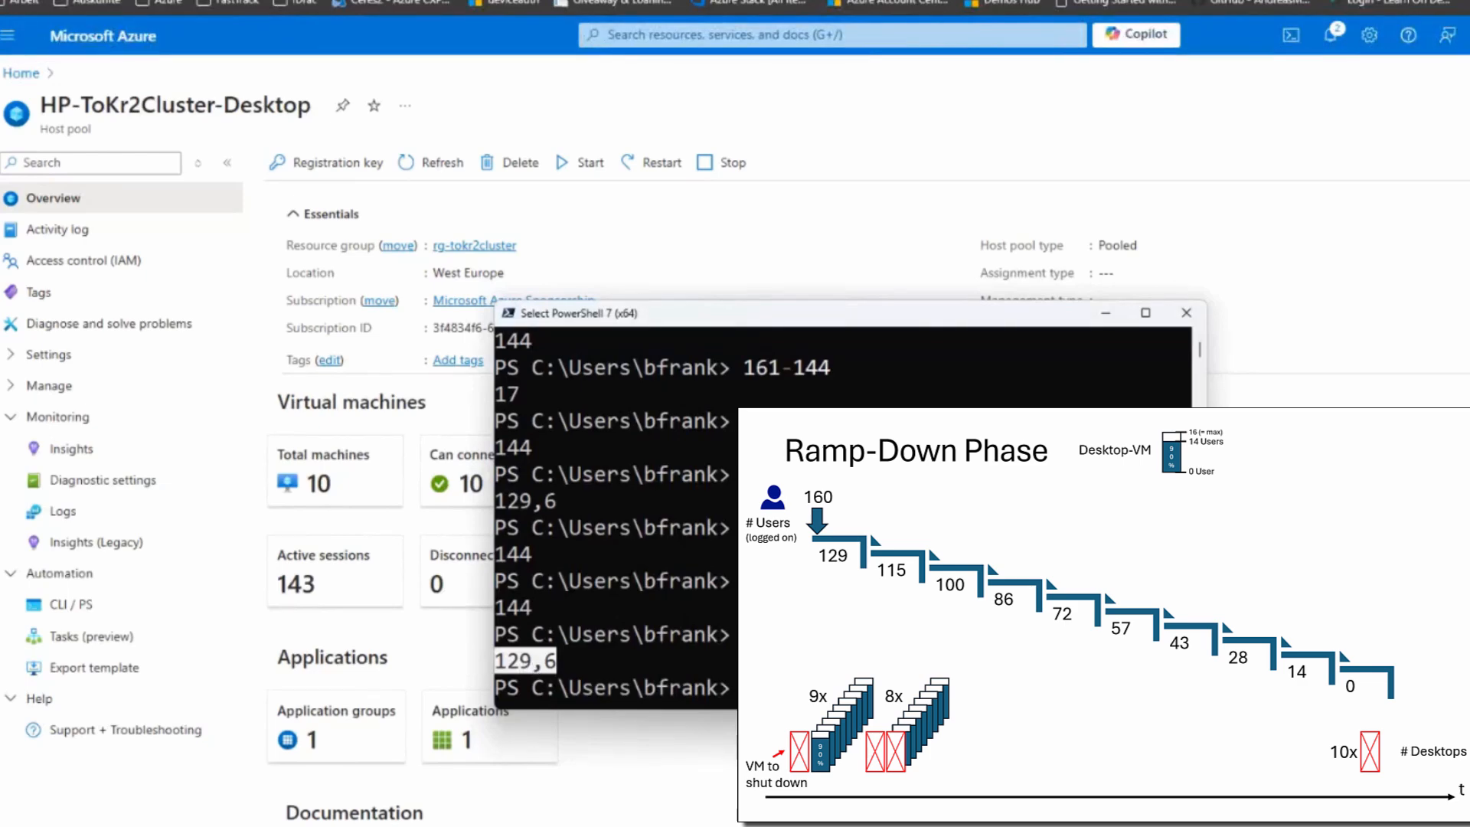
{"action": "key", "text": "Escape"}
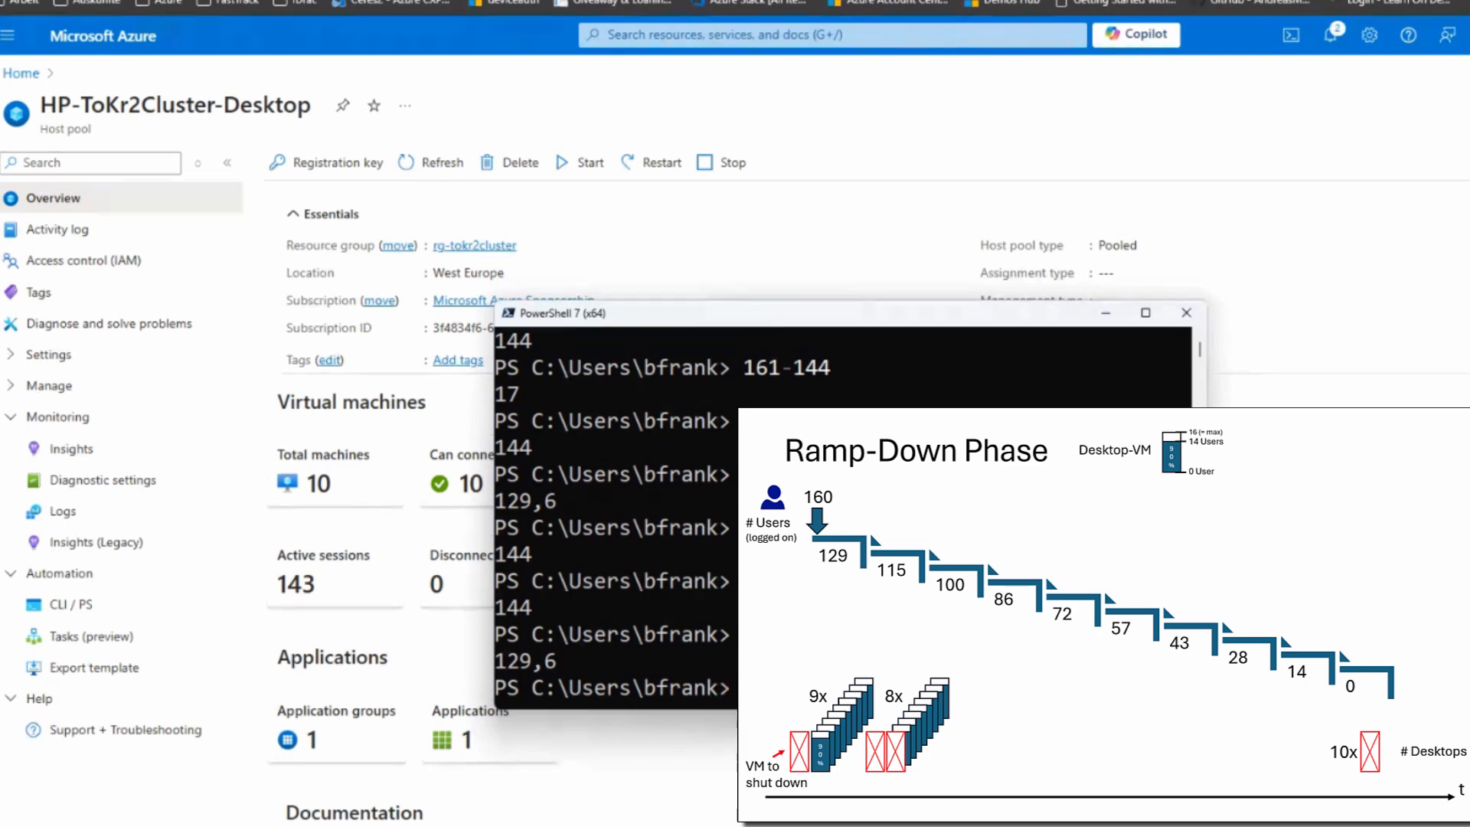
{"action": "key", "text": "Return"}
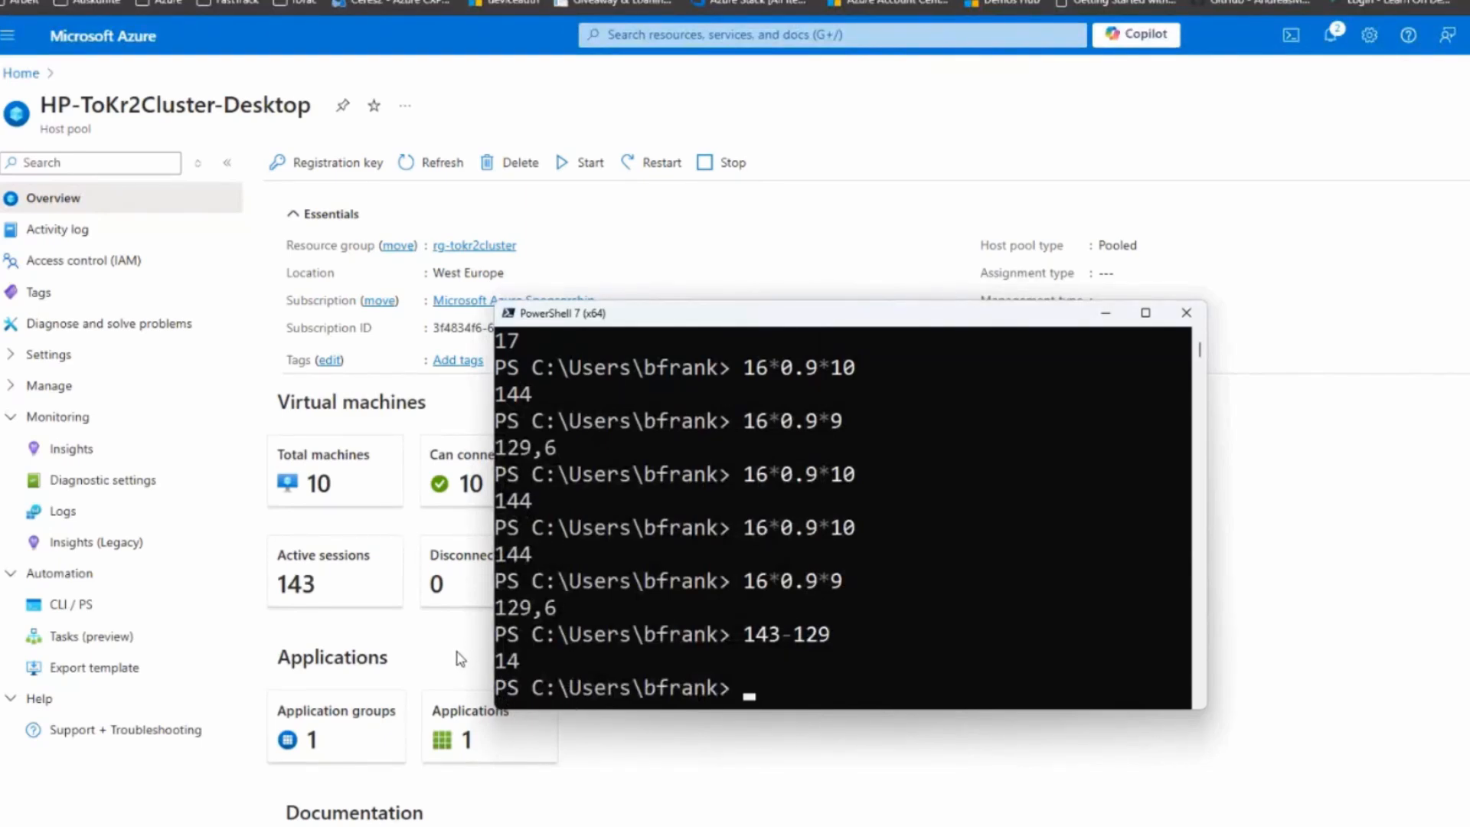
Log off the first 18 users in the host pool's list of active sessions
{"action": "left_click", "coordinate": [360, 594]}
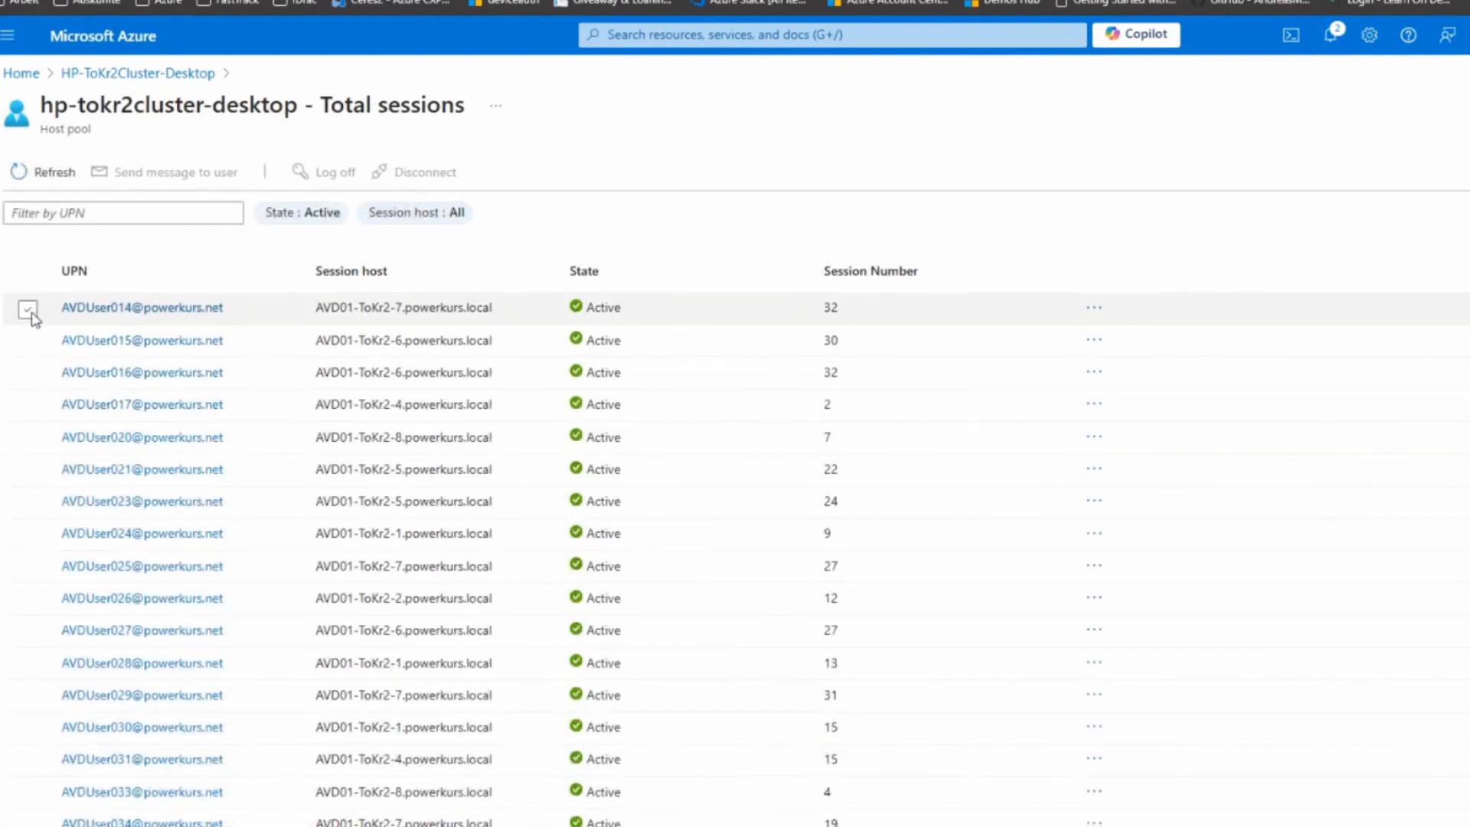
{"action": "left_click", "coordinate": [29, 310]}
{"action": "left_click", "coordinate": [29, 342]}
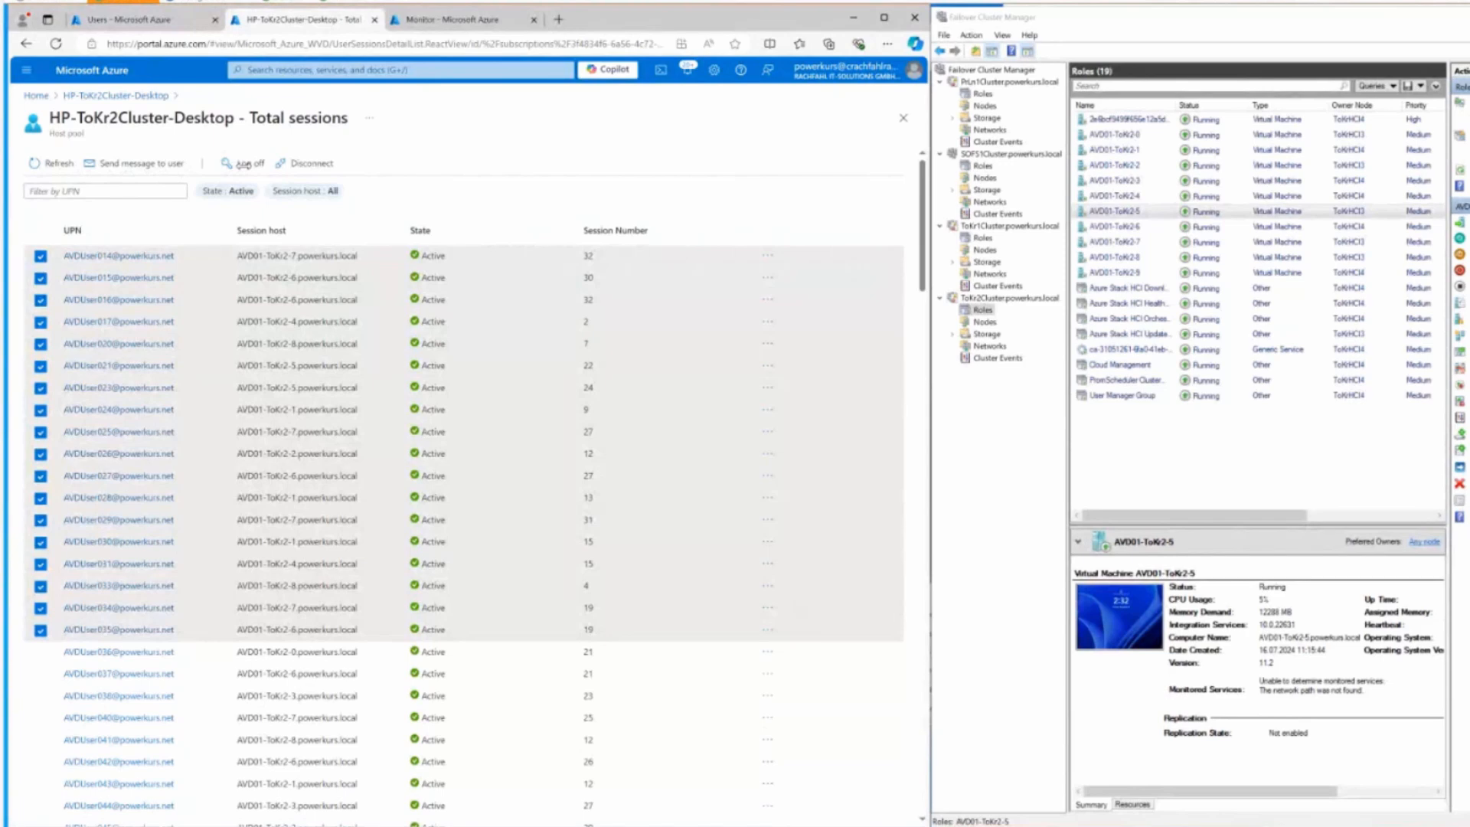
{"action": "left_click", "coordinate": [245, 164]}
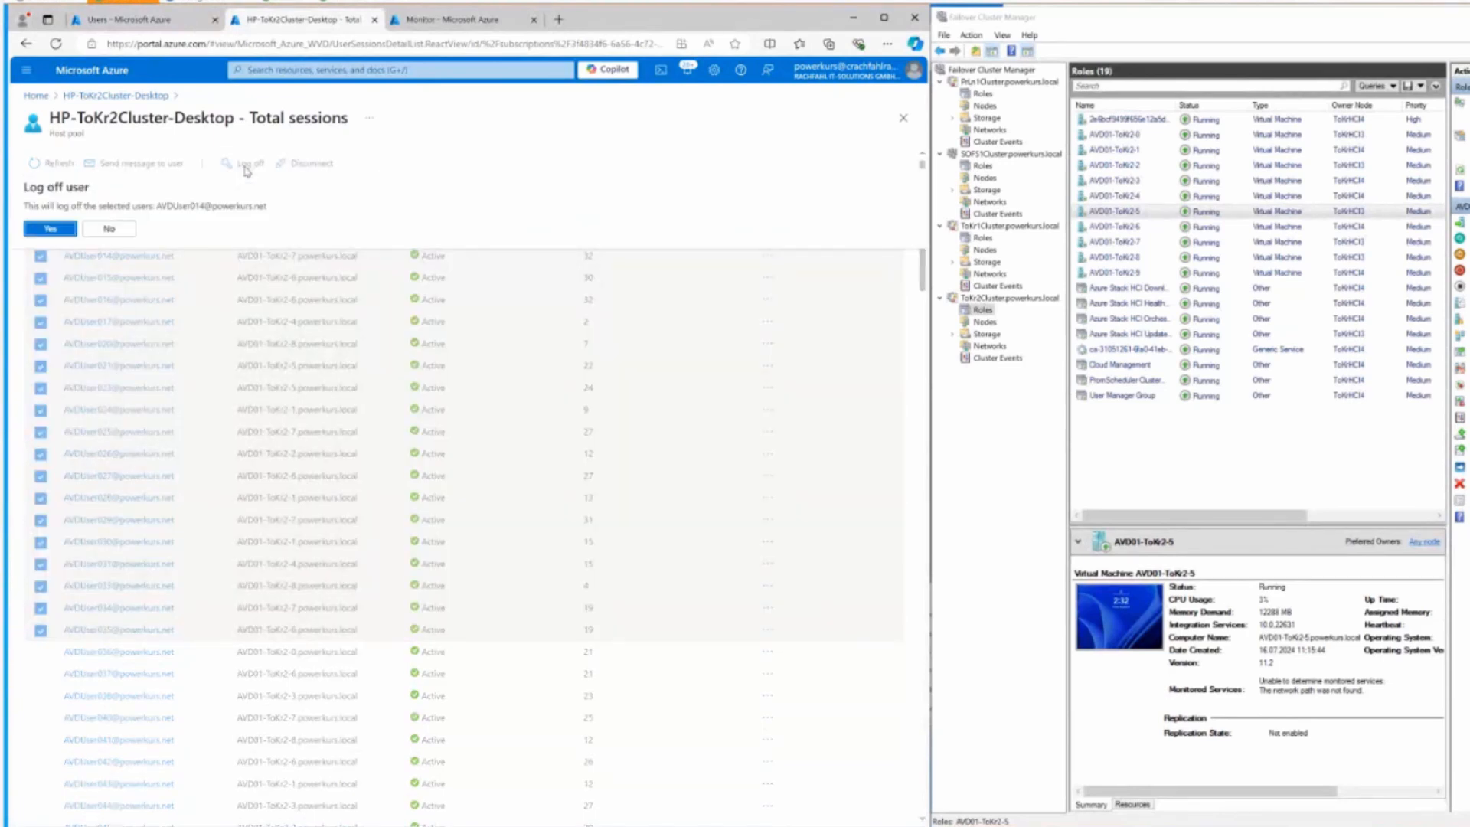
{"action": "left_click", "coordinate": [43, 230]}
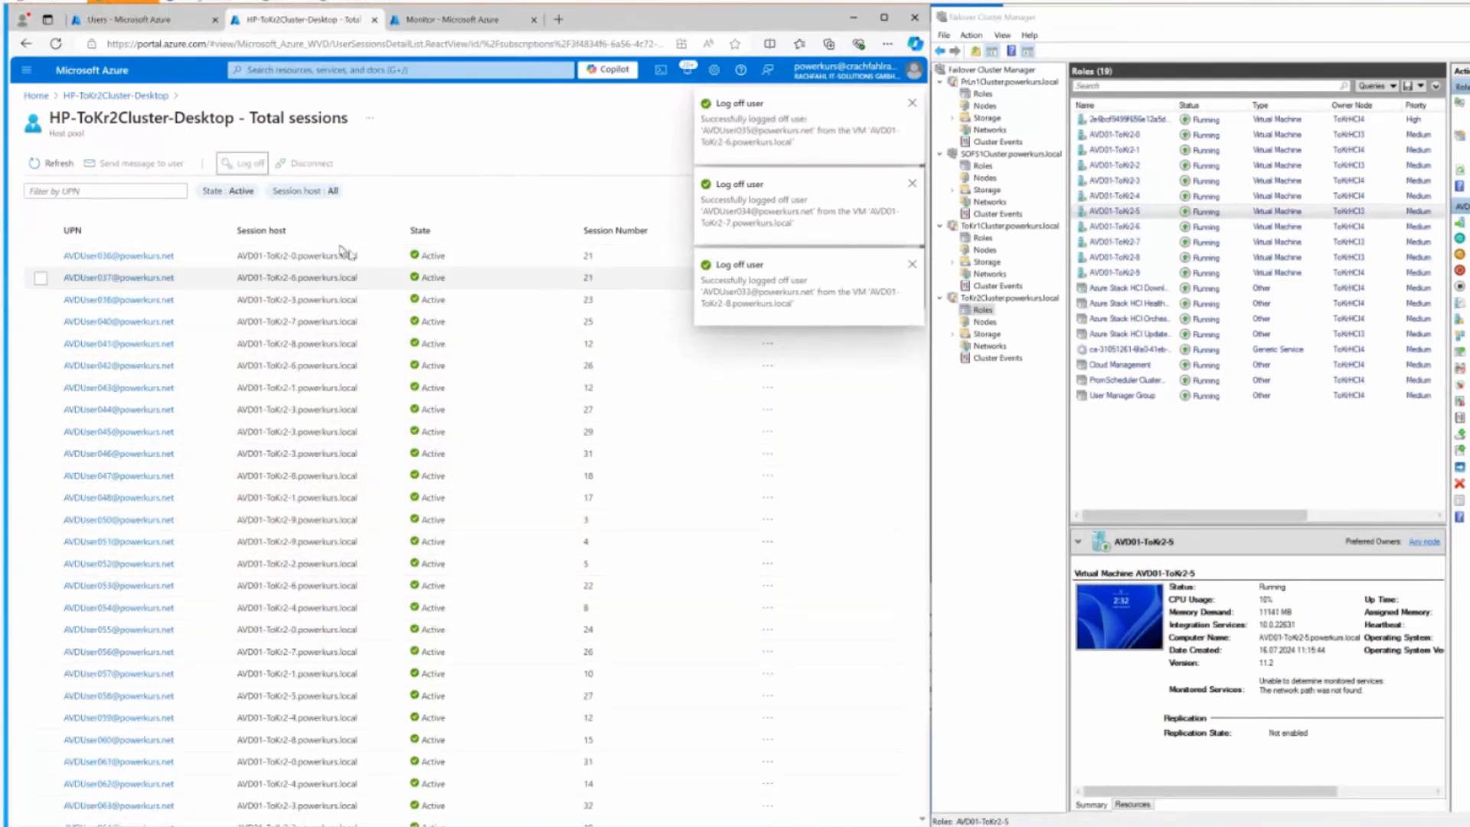
Return to the host pool overview and refresh it repeatedly to follow the session and connectable machine counts
{"action": "left_click", "coordinate": [115, 95]}
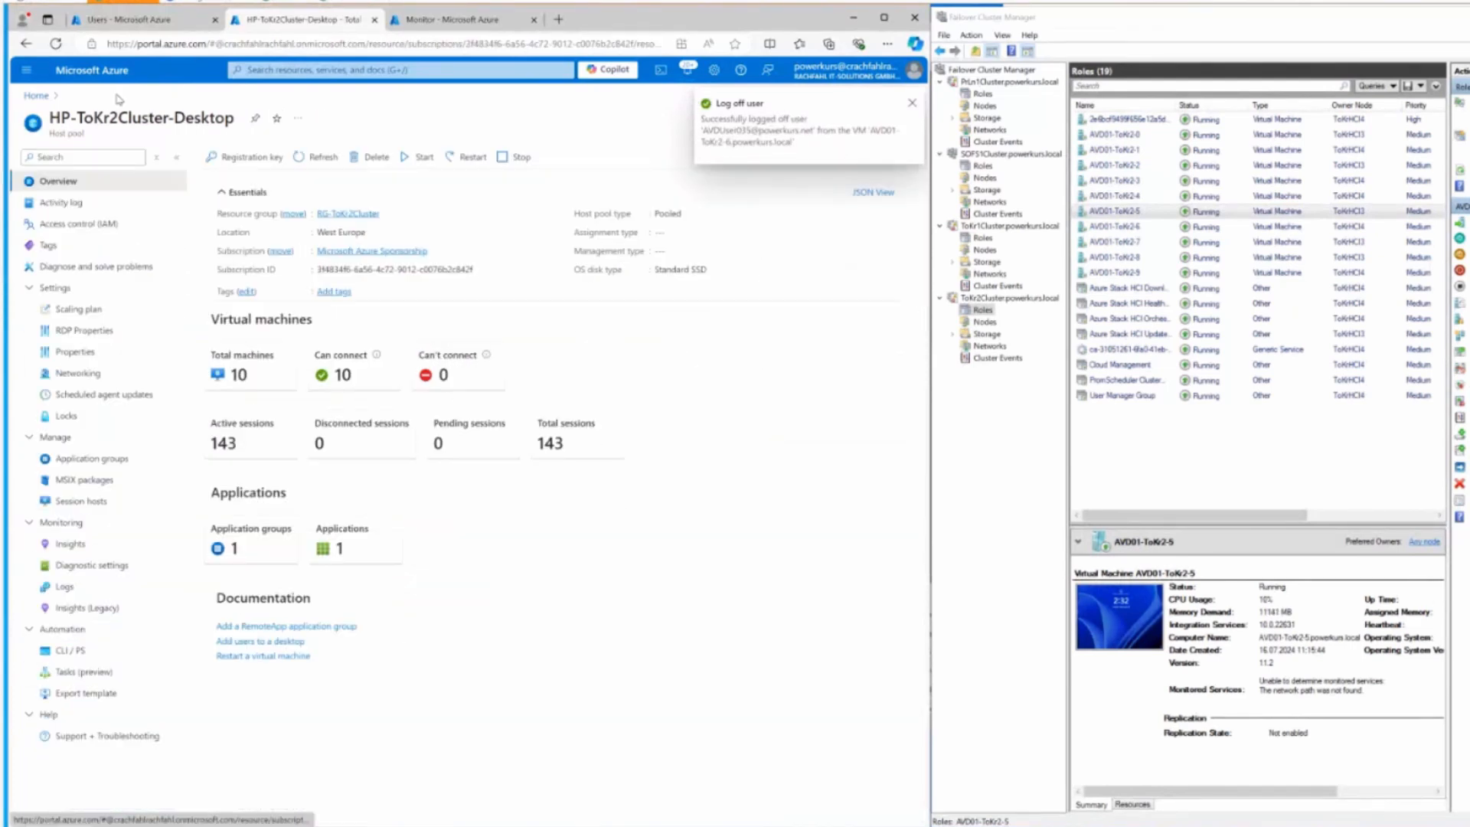
{"action": "left_click", "coordinate": [321, 160]}
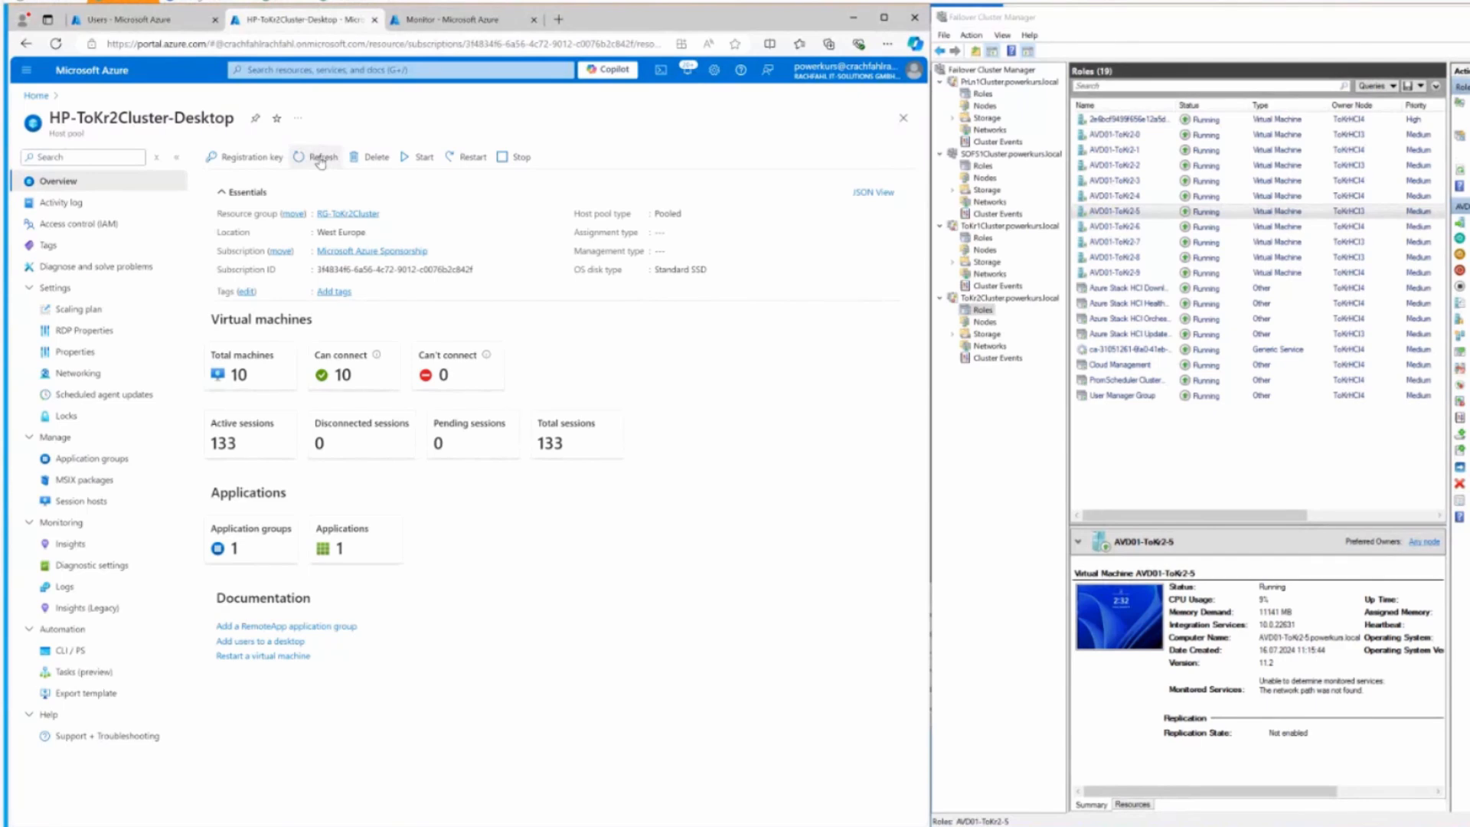
{"action": "left_click", "coordinate": [321, 159]}
{"action": "left_click", "coordinate": [321, 160]}
{"action": "left_click", "coordinate": [321, 159]}
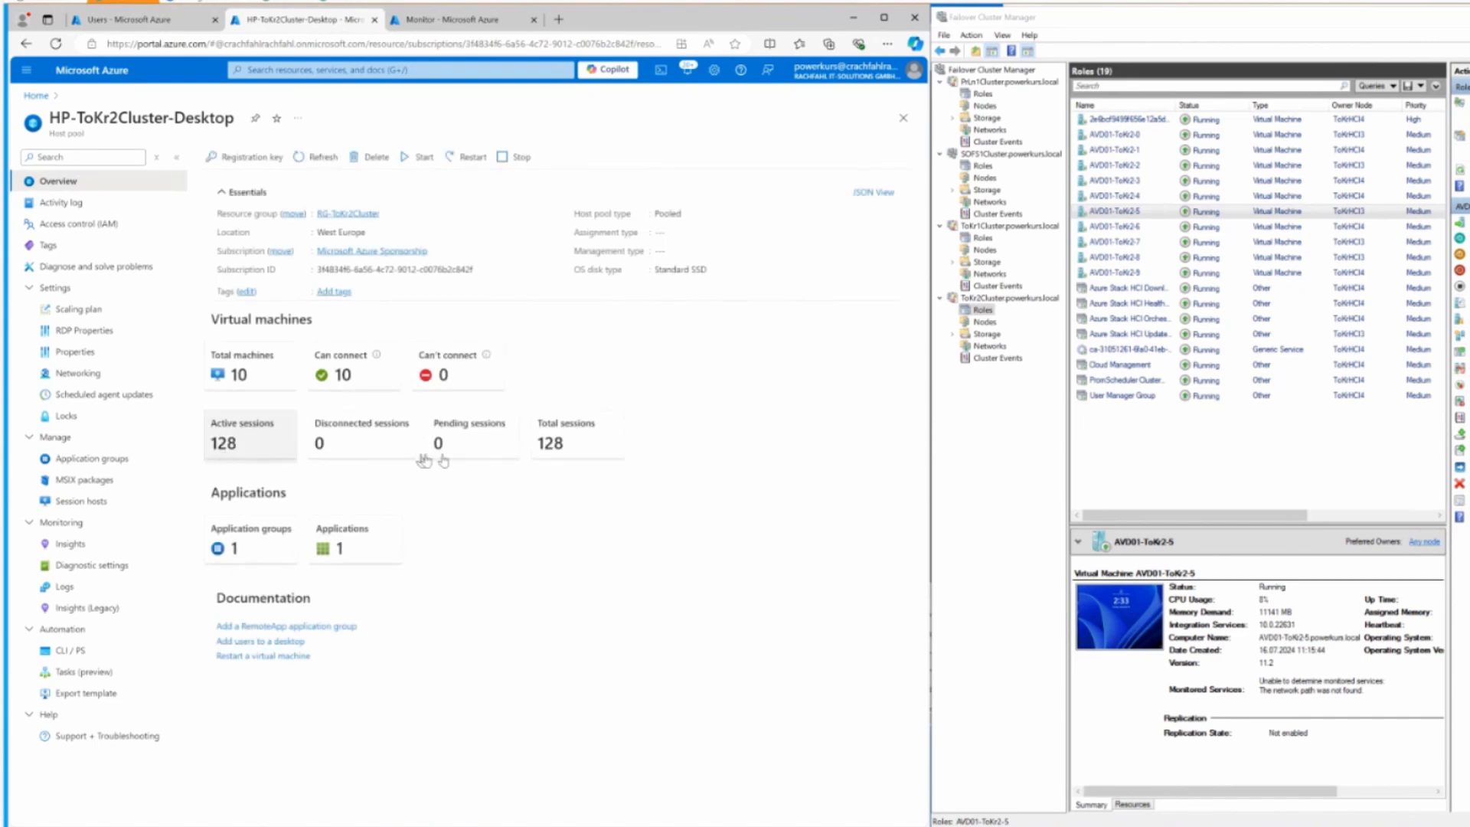
{"action": "left_click", "coordinate": [317, 159]}
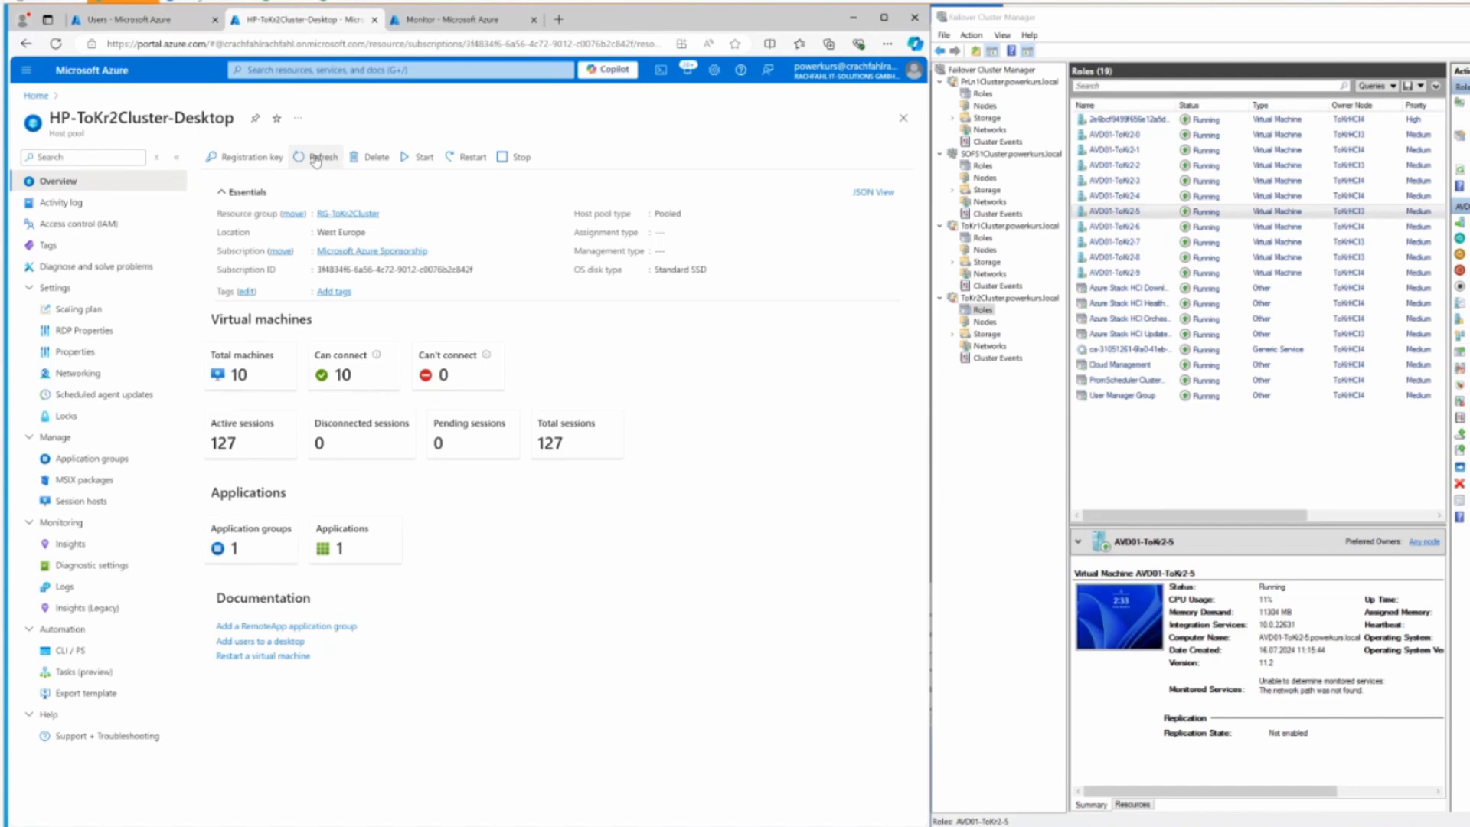
{"action": "left_click", "coordinate": [315, 157]}
{"action": "left_click", "coordinate": [315, 158]}
{"action": "left_click", "coordinate": [315, 157]}
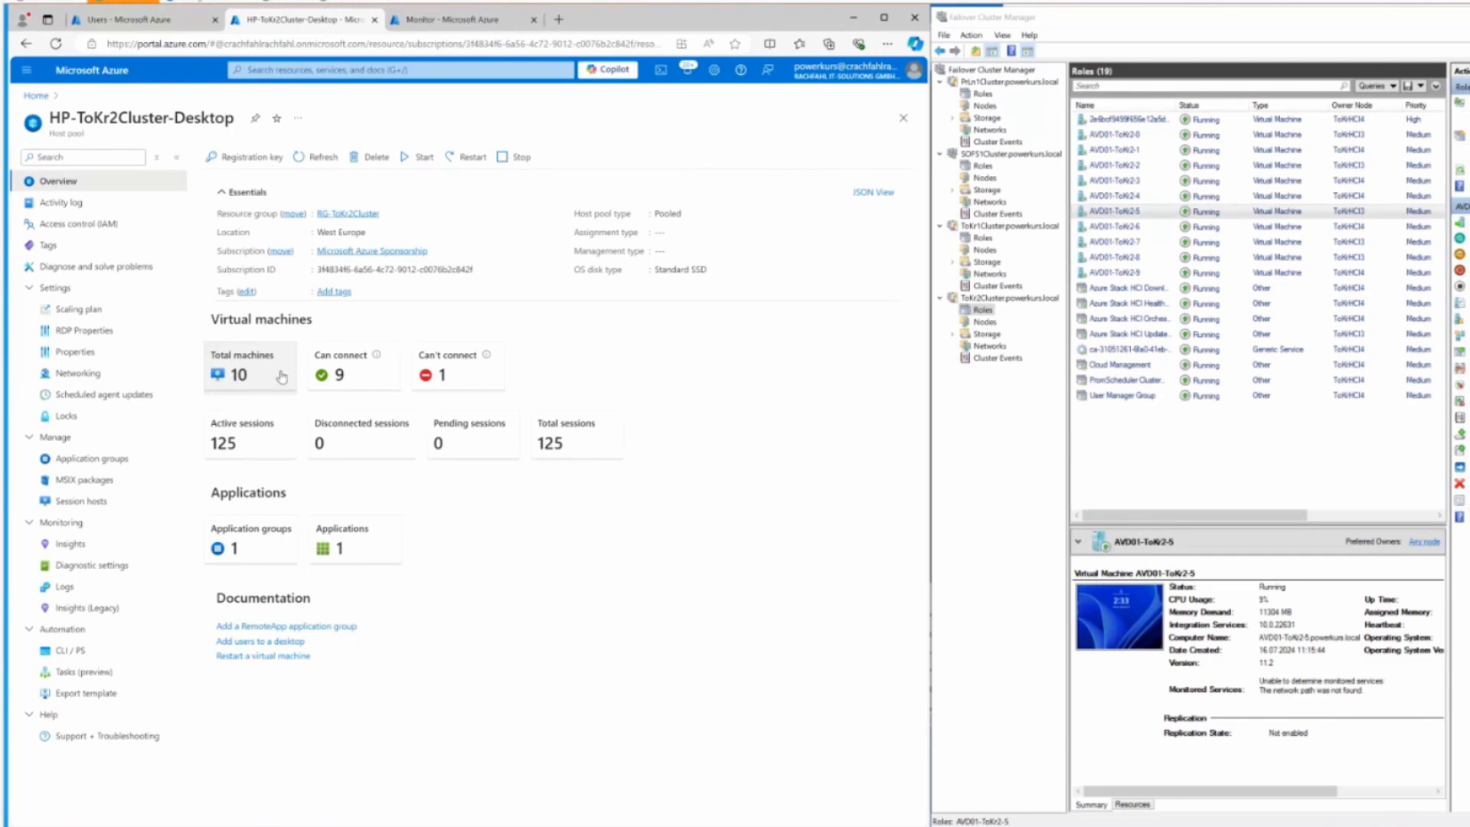
Show the host pool's session hosts and refresh the list several times to check each host's drain mode and sessions
{"action": "left_click", "coordinate": [281, 376]}
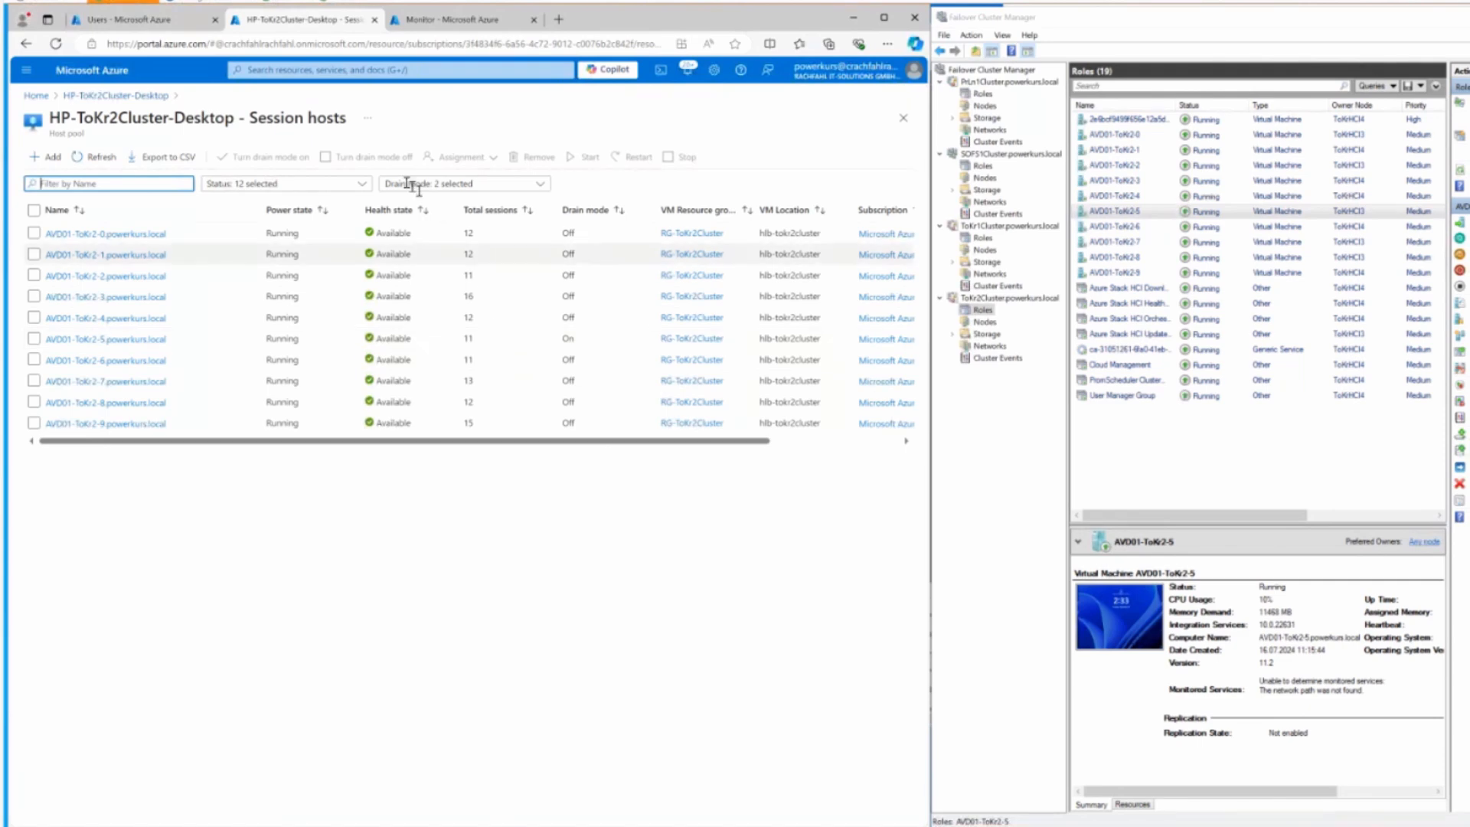
{"action": "left_click", "coordinate": [96, 159]}
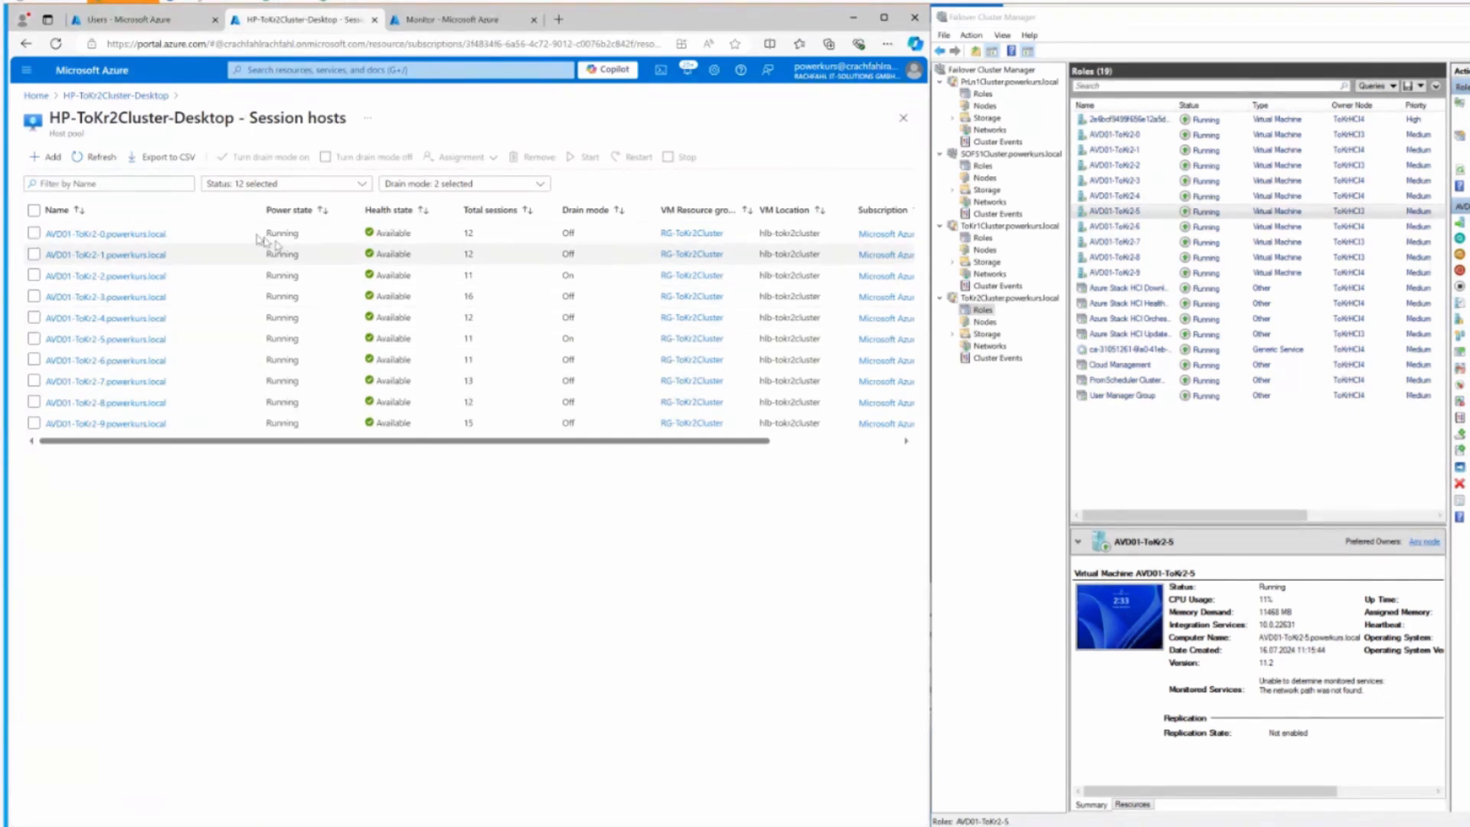
{"action": "left_click", "coordinate": [91, 159]}
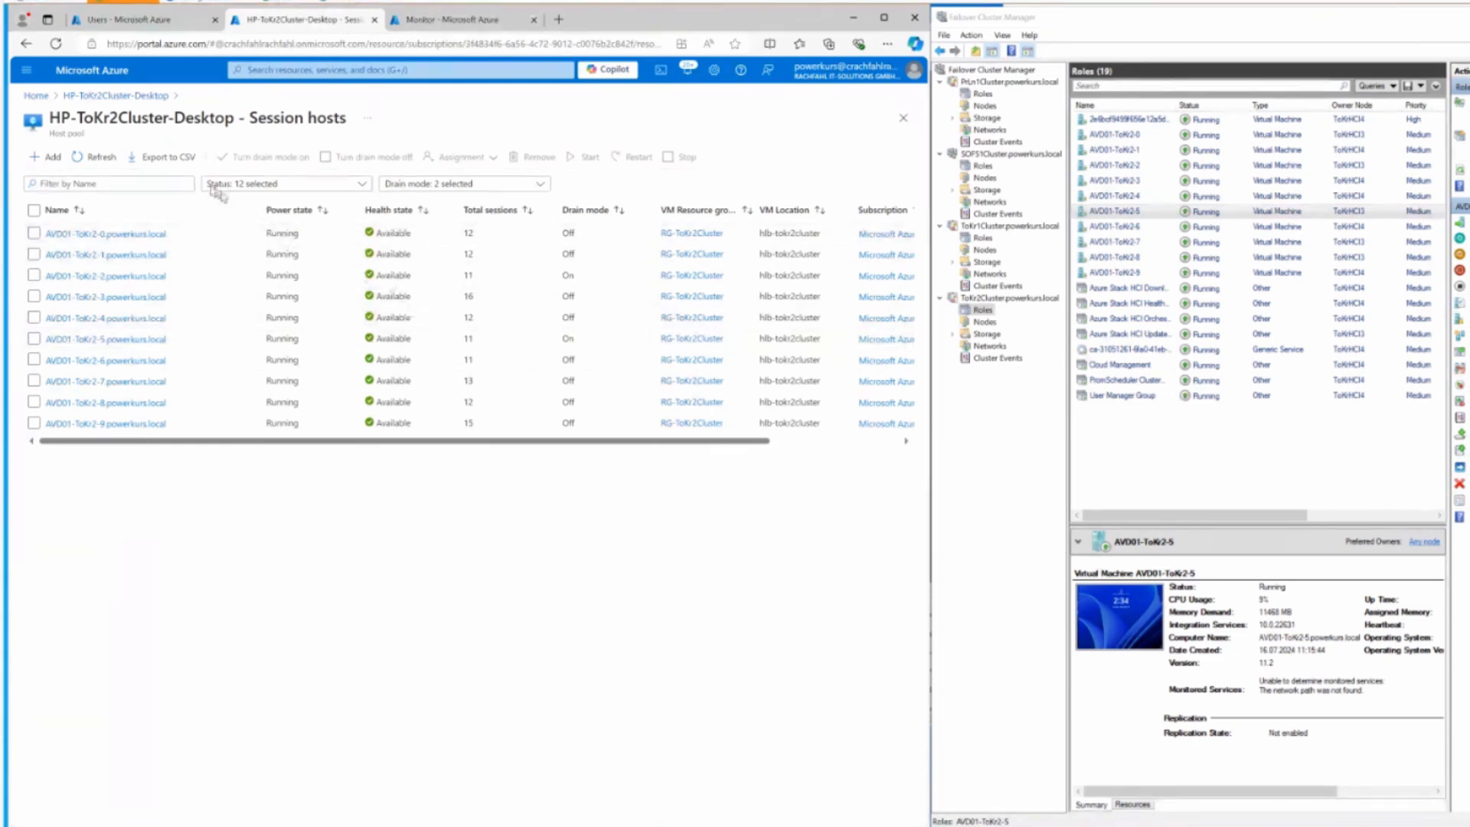
{"action": "left_click", "coordinate": [95, 158]}
{"action": "left_click", "coordinate": [95, 157]}
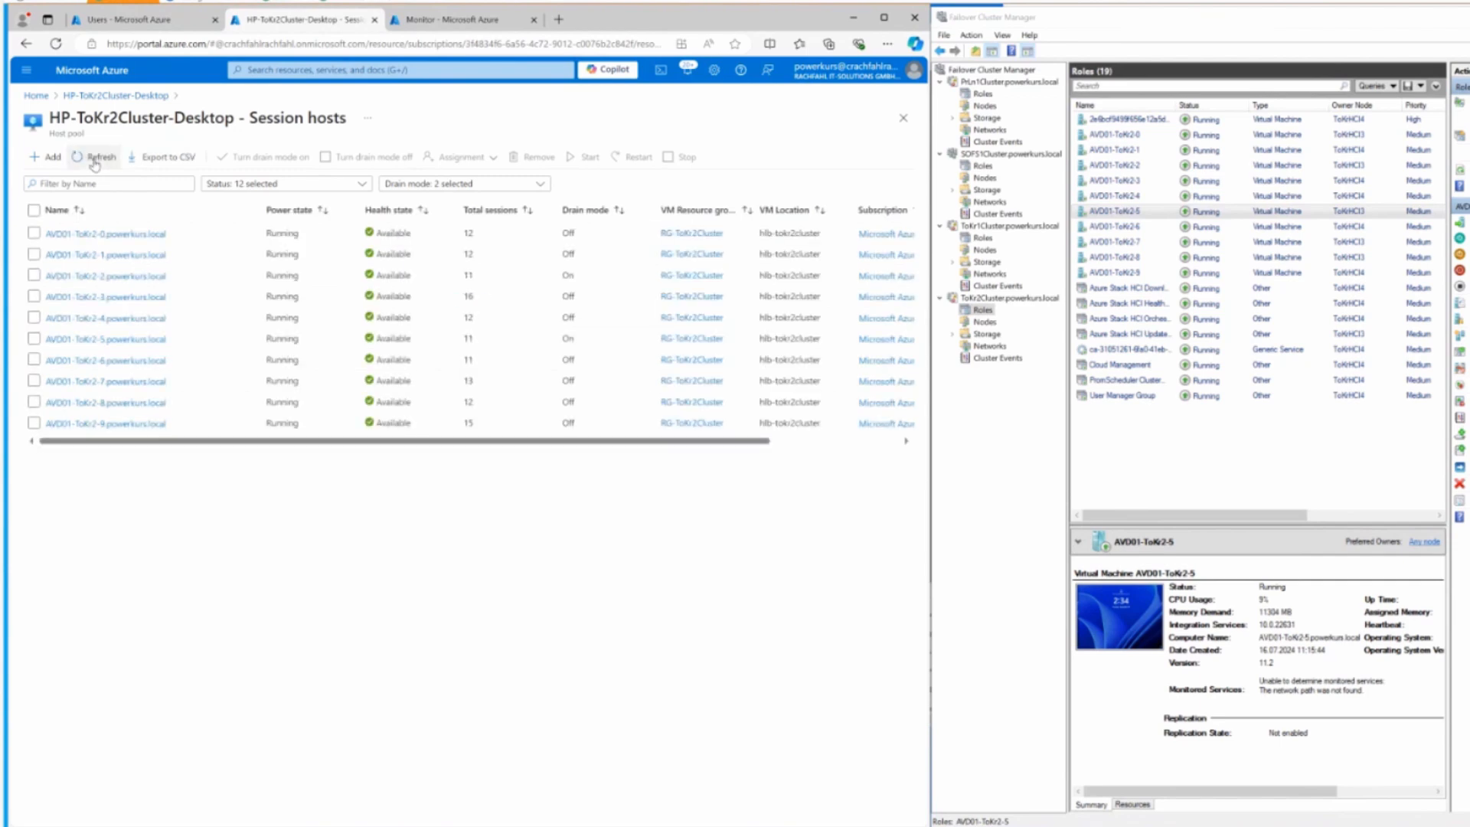
Switch to Monitor logs, collapse the expanded record, and rerun the WVDAutoscaleEvaluationPooled query twice for newer evaluations
{"action": "left_click", "coordinate": [437, 26]}
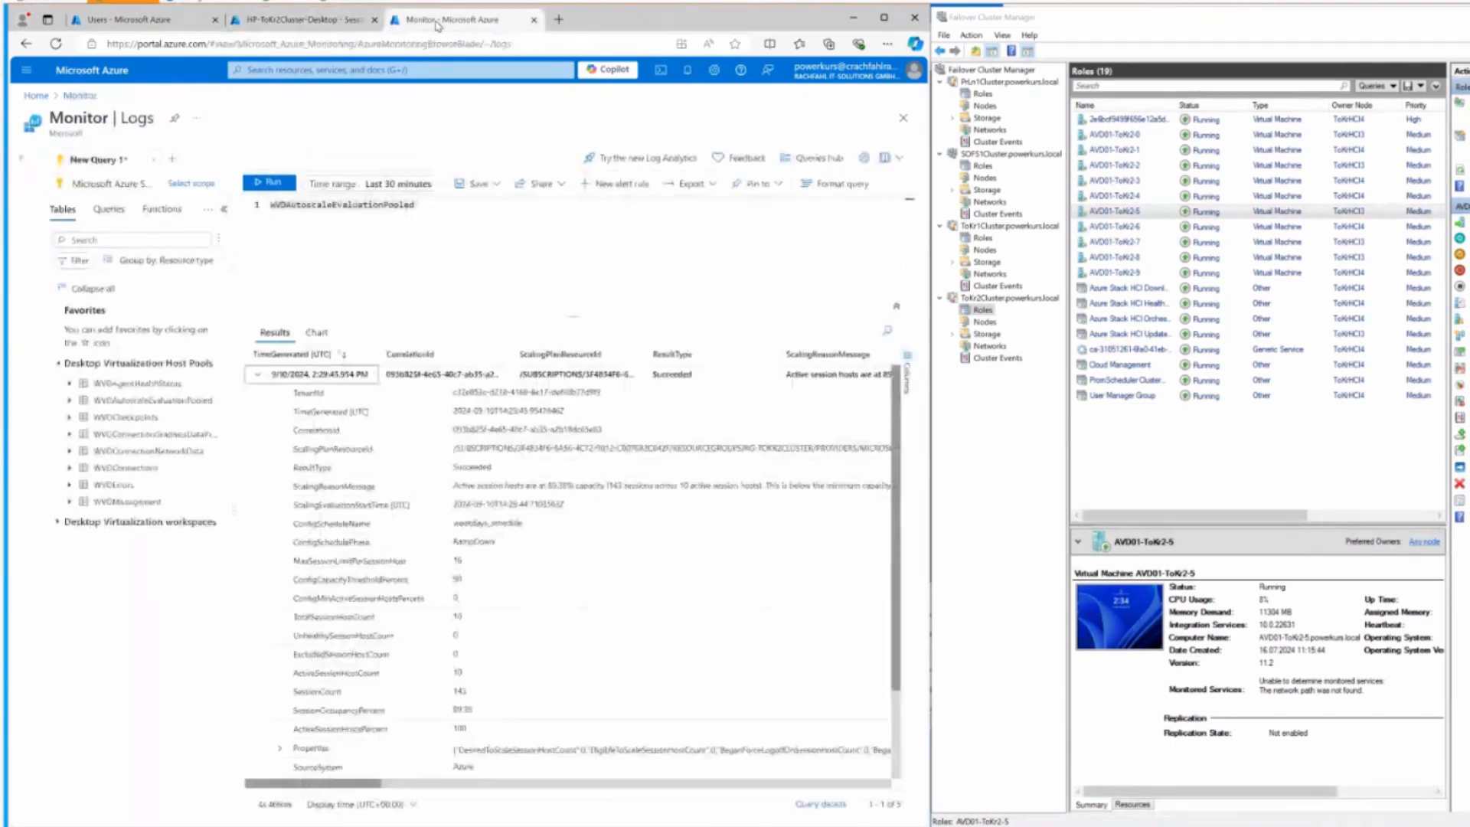
{"action": "left_click", "coordinate": [259, 375]}
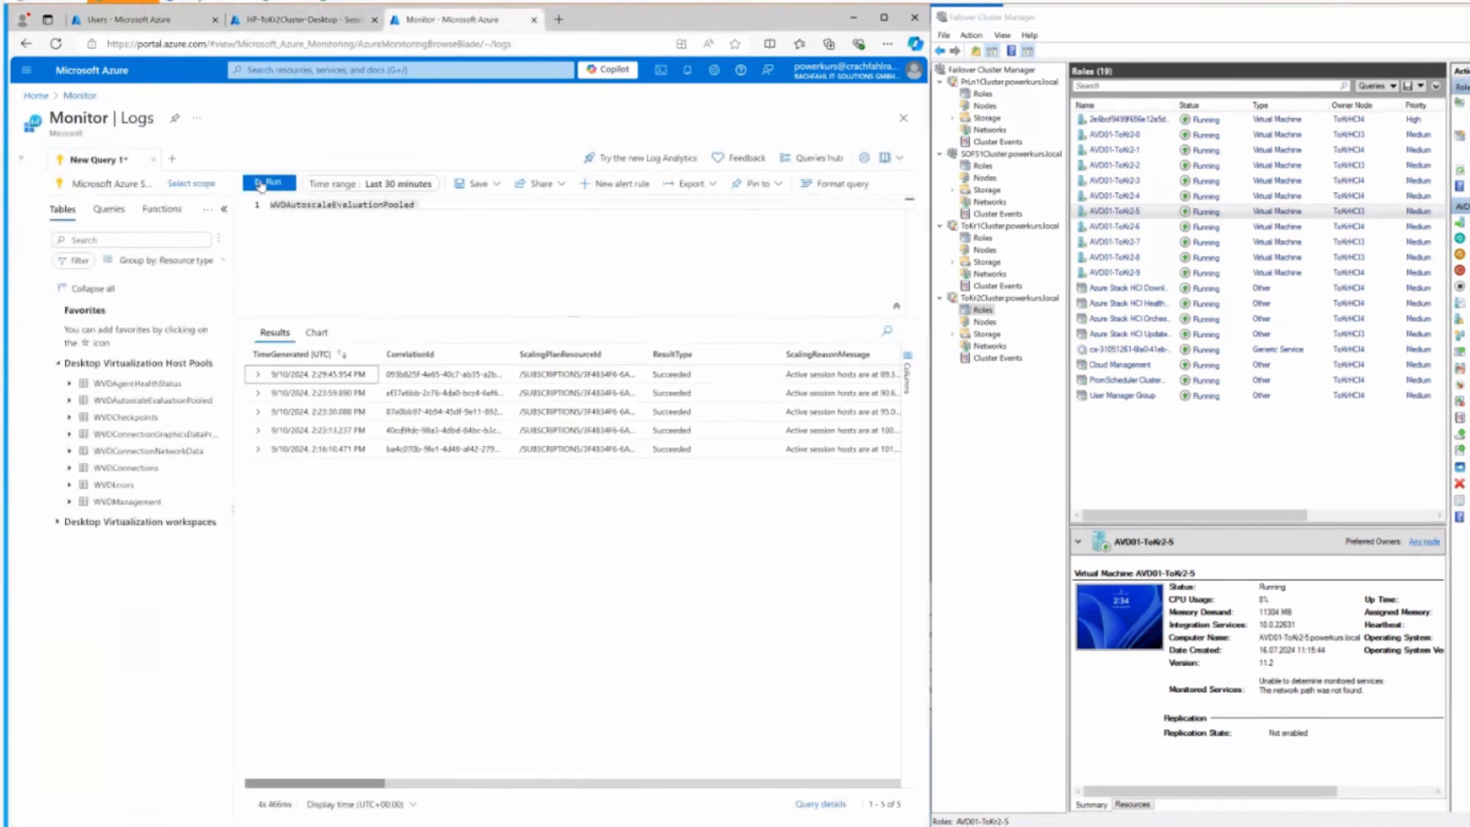
{"action": "left_click", "coordinate": [260, 184]}
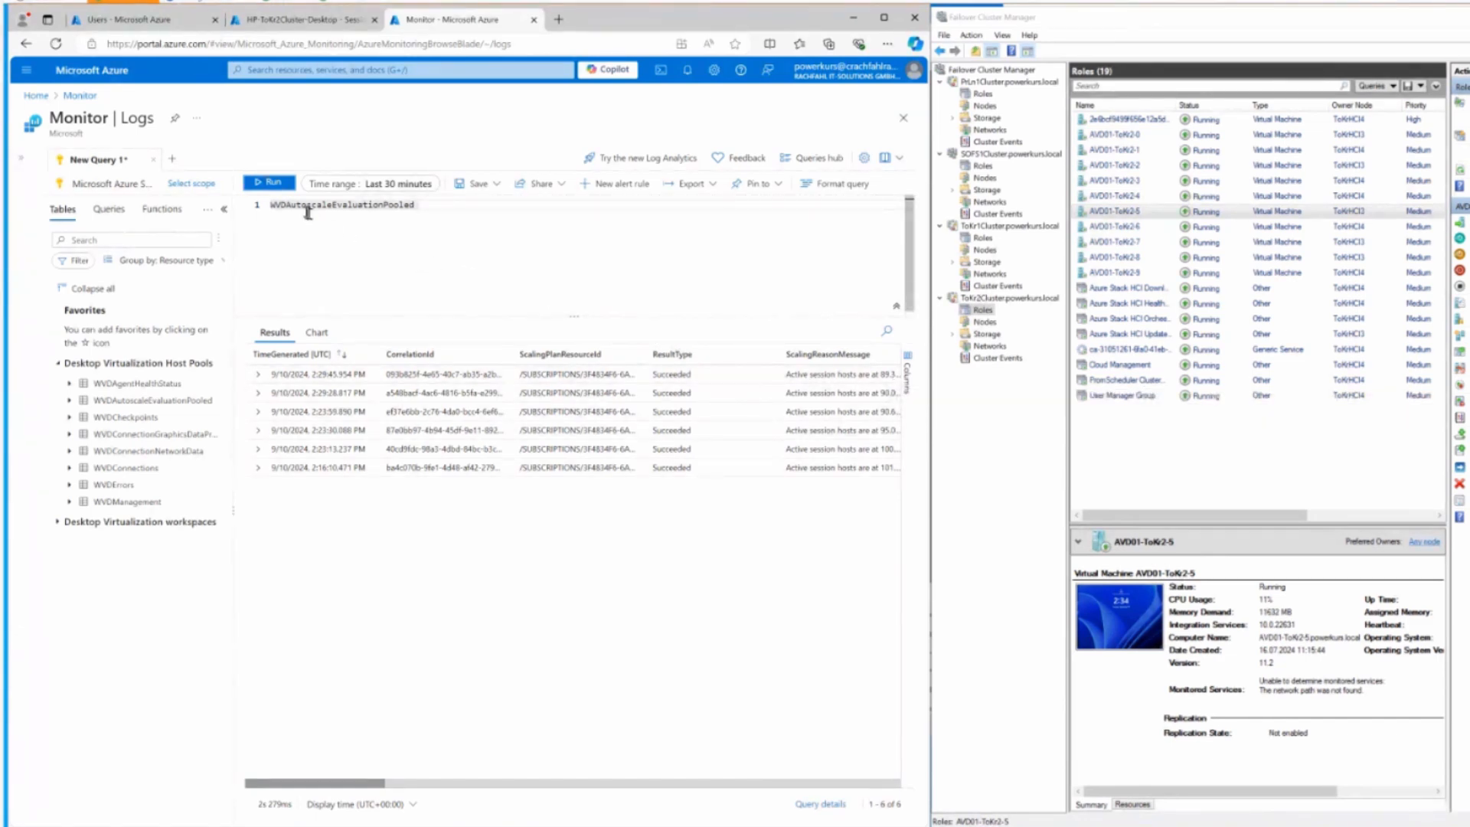
{"action": "left_click", "coordinate": [268, 184]}
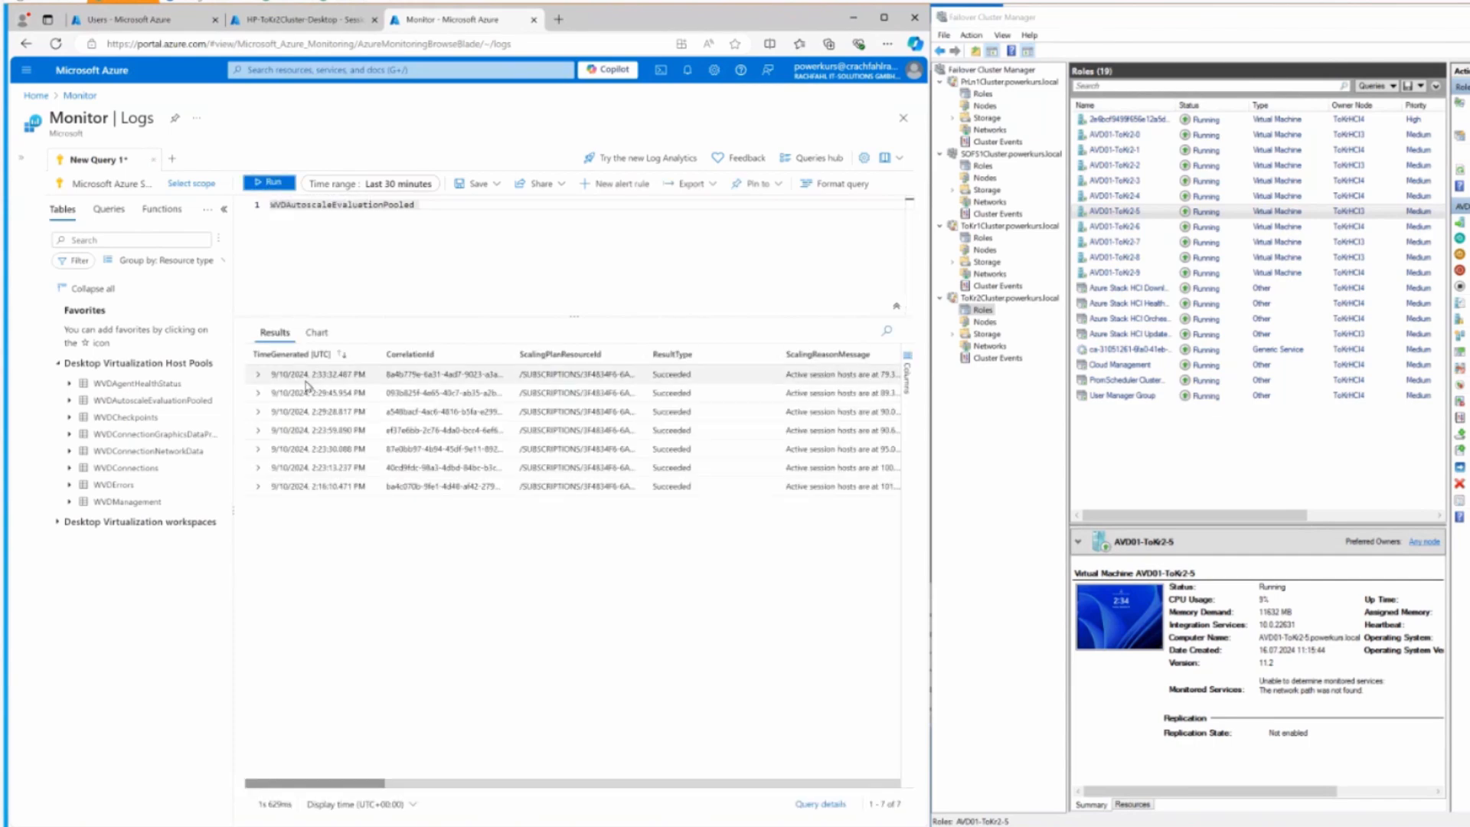
Expand the newest autoscale evaluation record, read its full ScalingReasonMessage, and collapse the record again
{"action": "left_click", "coordinate": [258, 374]}
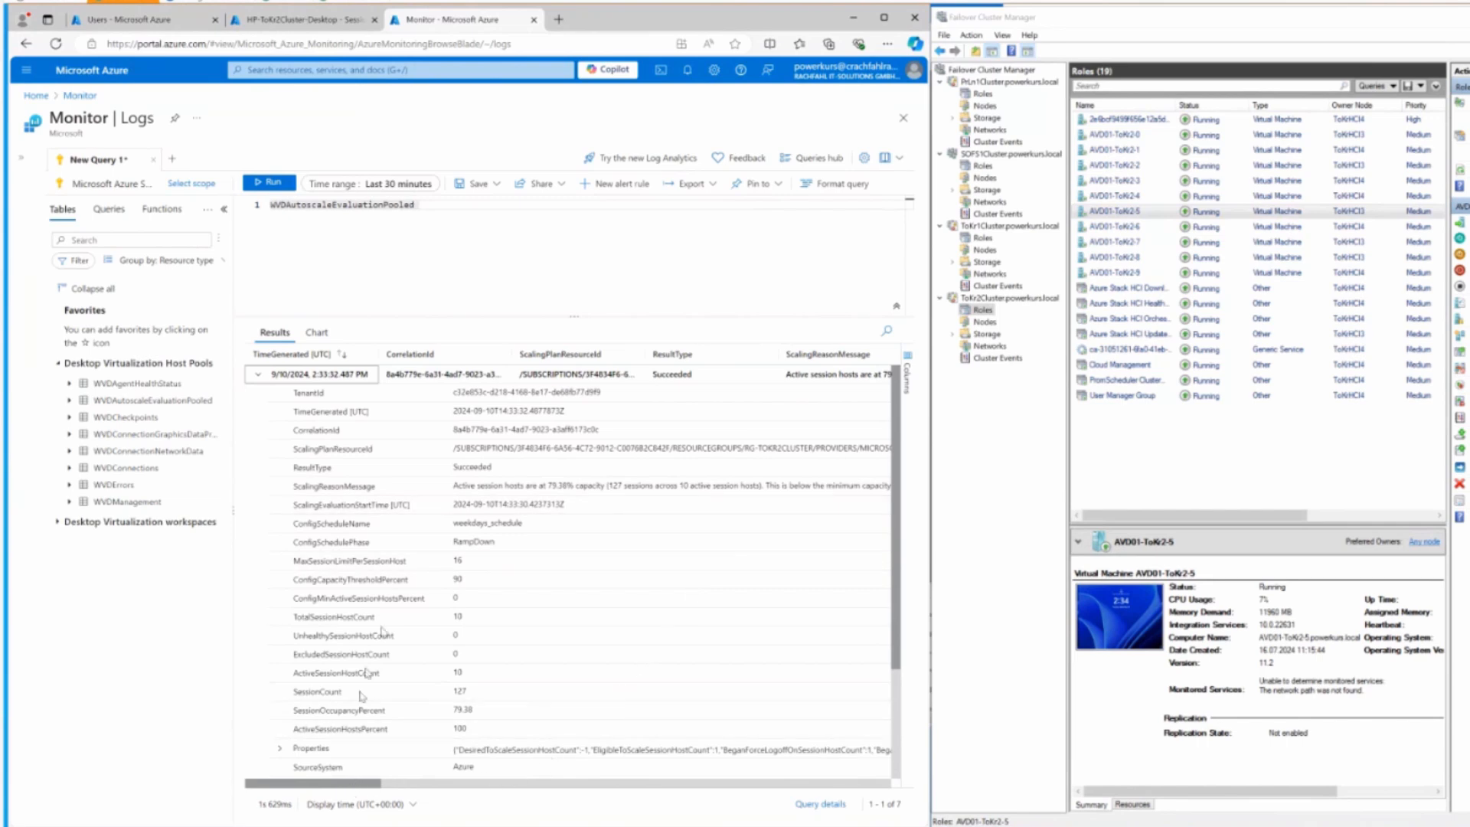
{"action": "left_click", "coordinate": [507, 492]}
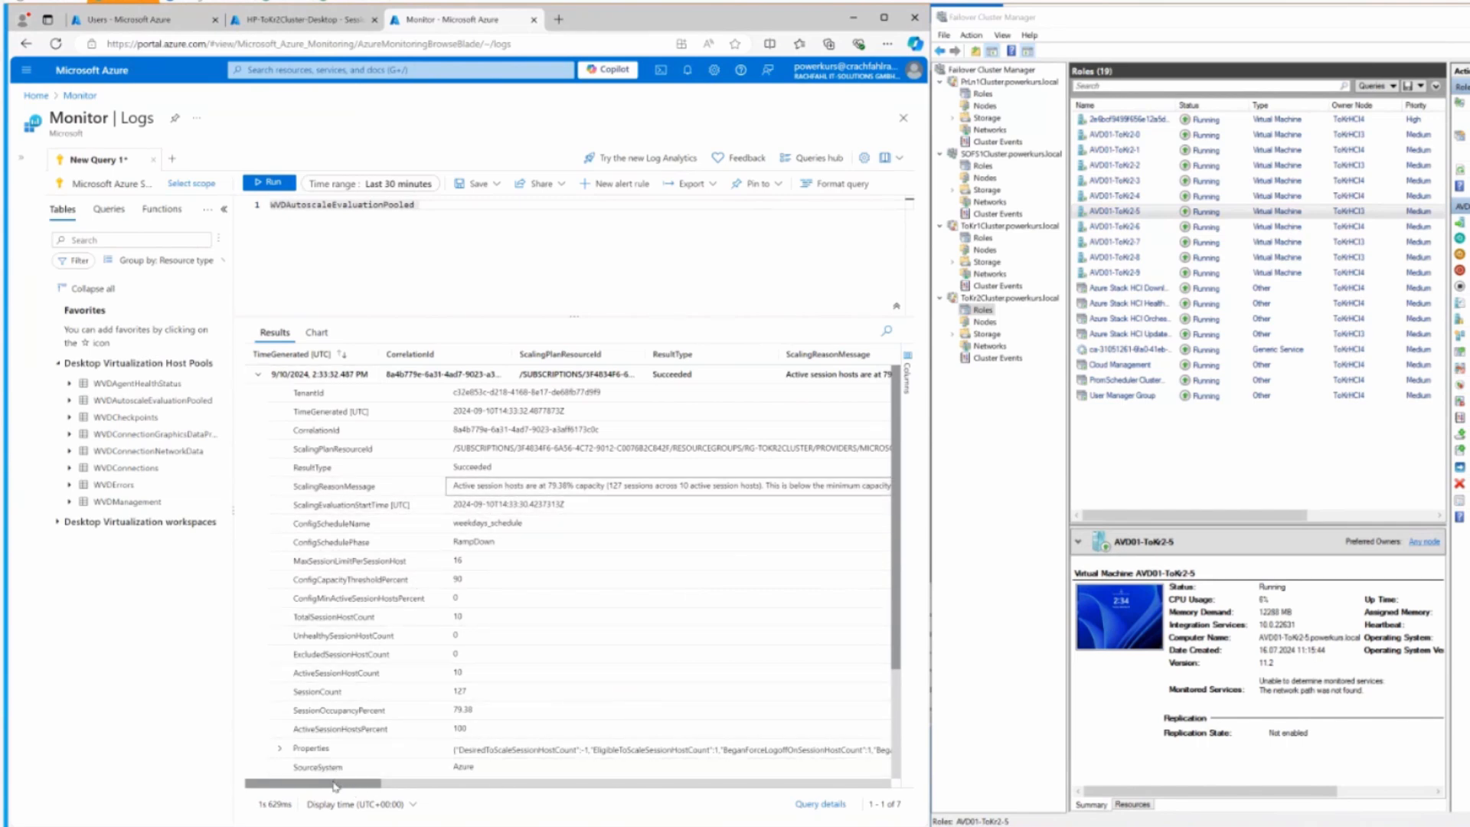
{"action": "left_click_drag", "start_coordinate": [353, 785], "coordinate": [392, 786]}
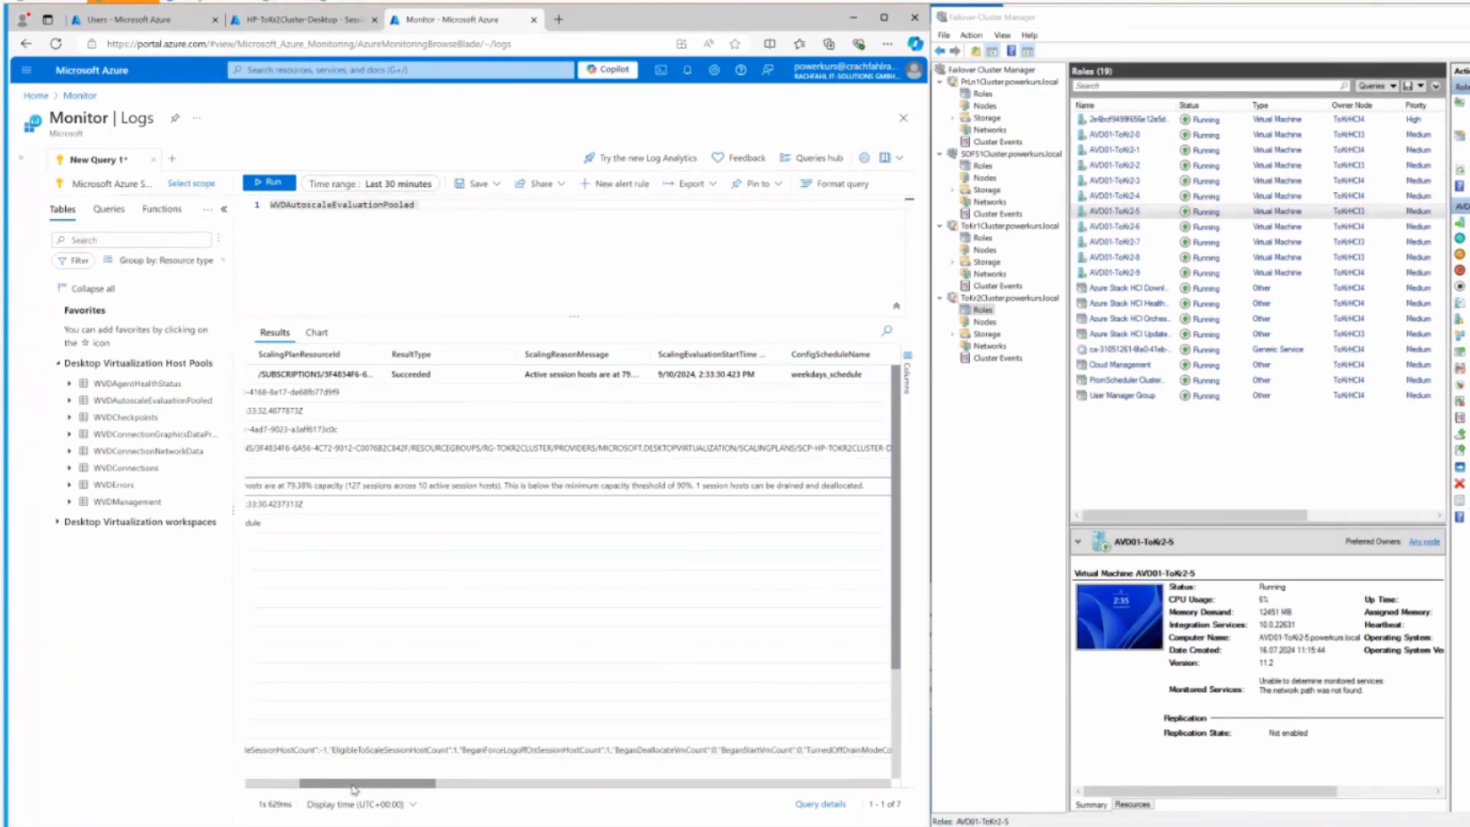
{"action": "left_click_drag", "start_coordinate": [353, 789], "coordinate": [253, 796]}
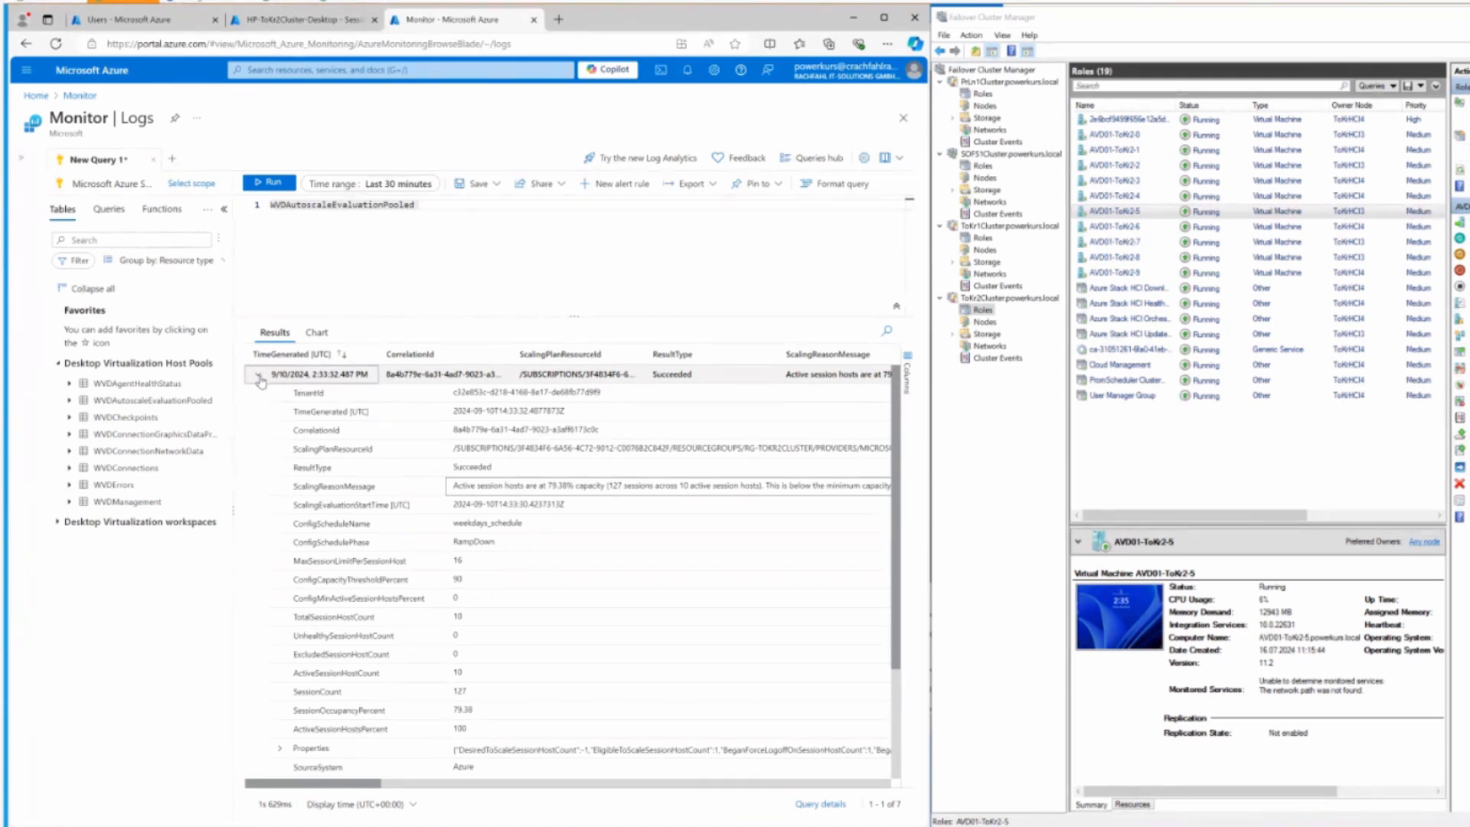
{"action": "left_click", "coordinate": [259, 376]}
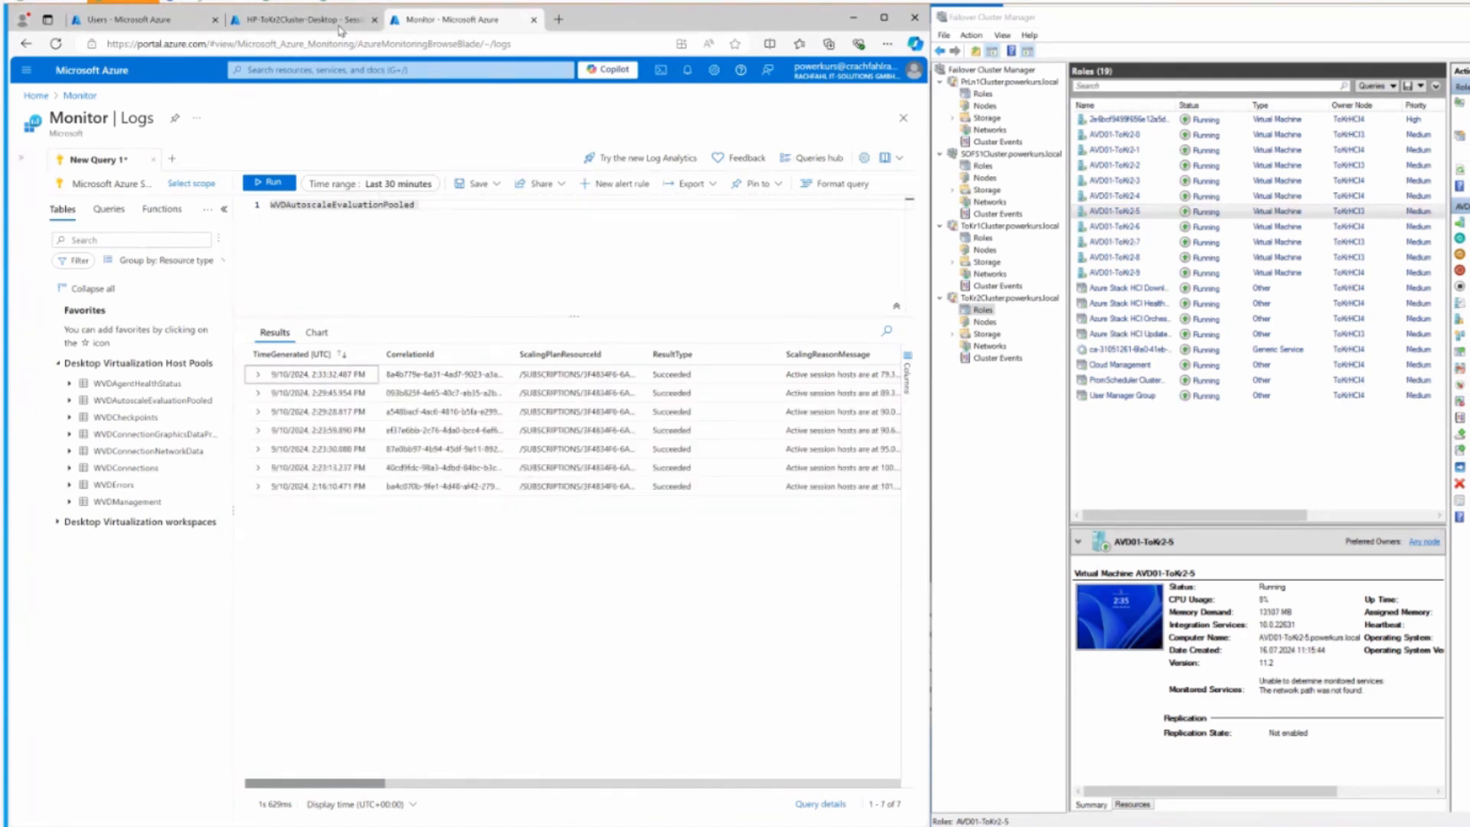
Return to the HP-ToKr2Cluster-Desktop session hosts and refresh the list repeatedly to check each host's sessions and drain mode
{"action": "left_click", "coordinate": [304, 21]}
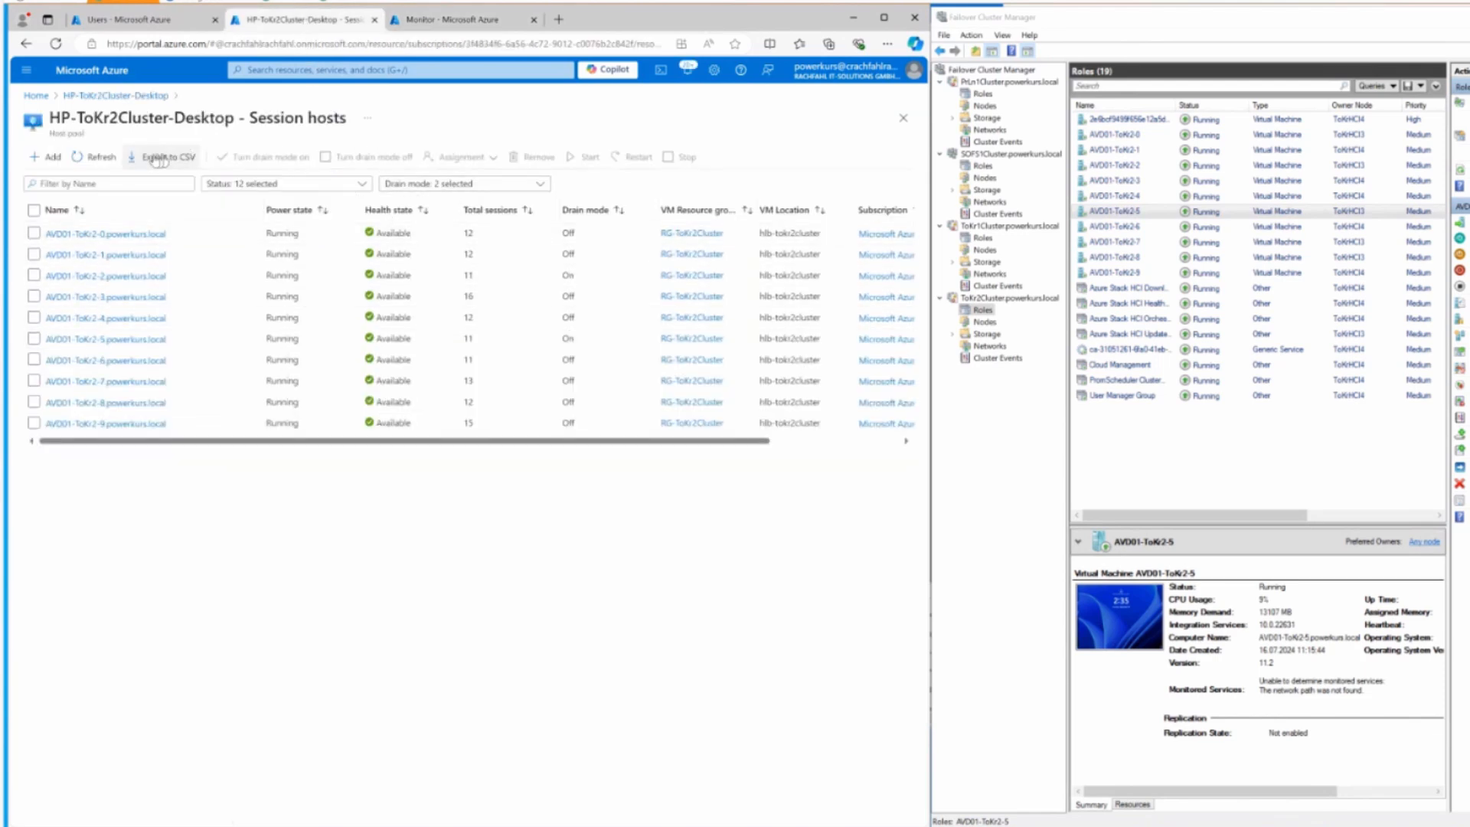
{"action": "left_click", "coordinate": [106, 160]}
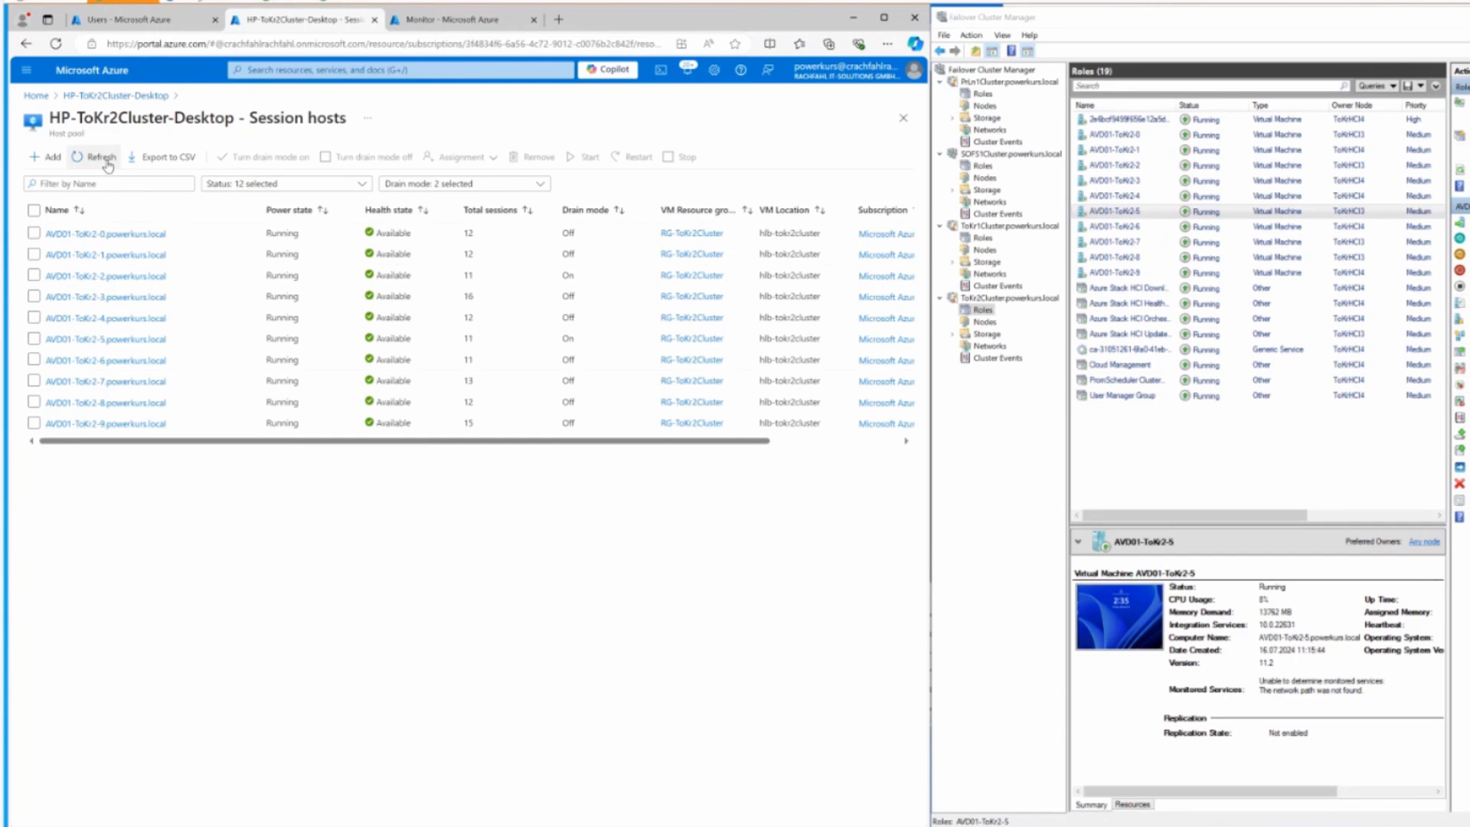
{"action": "left_click", "coordinate": [107, 163]}
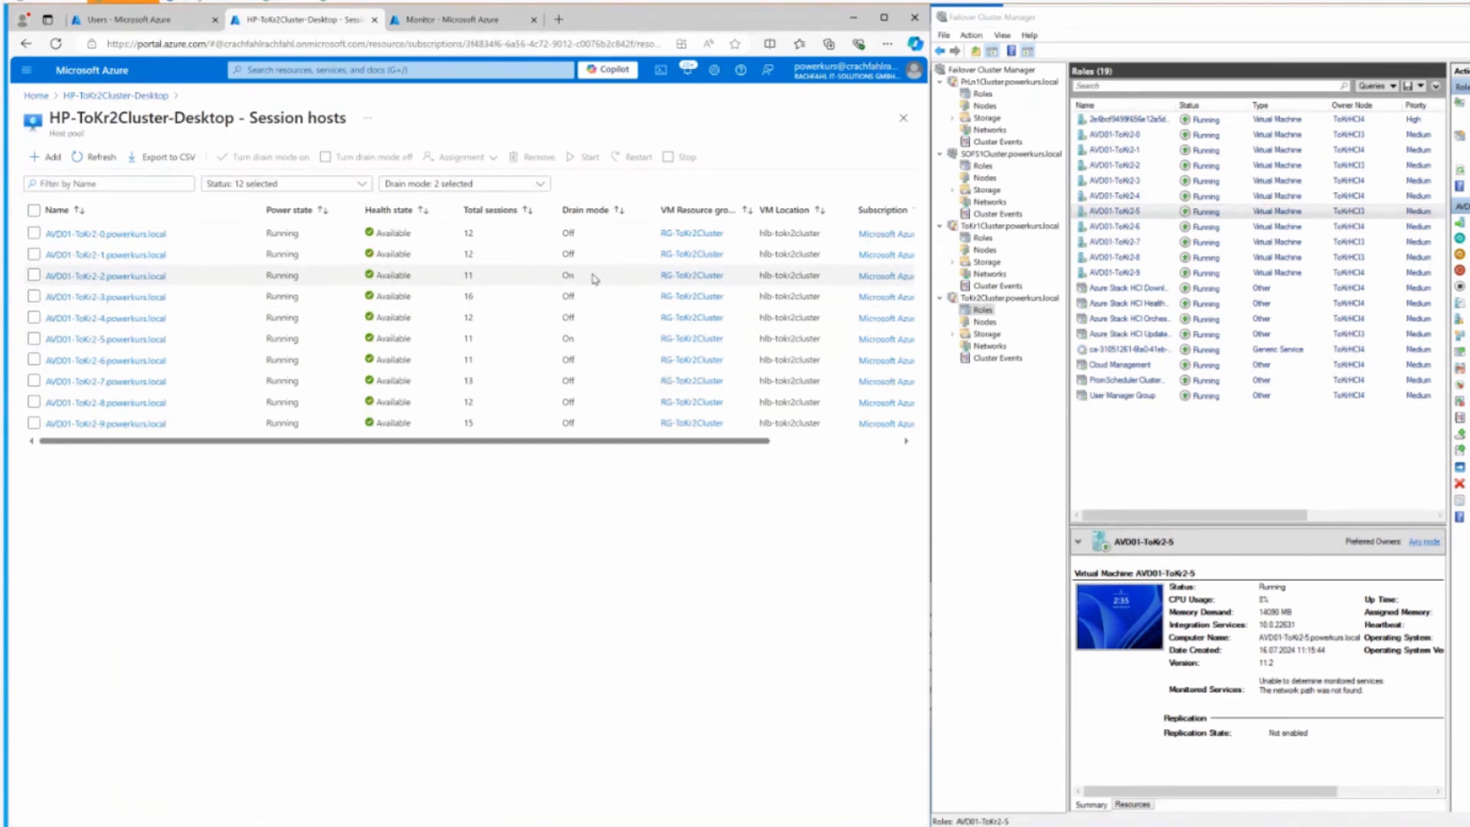
{"action": "left_click", "coordinate": [90, 157]}
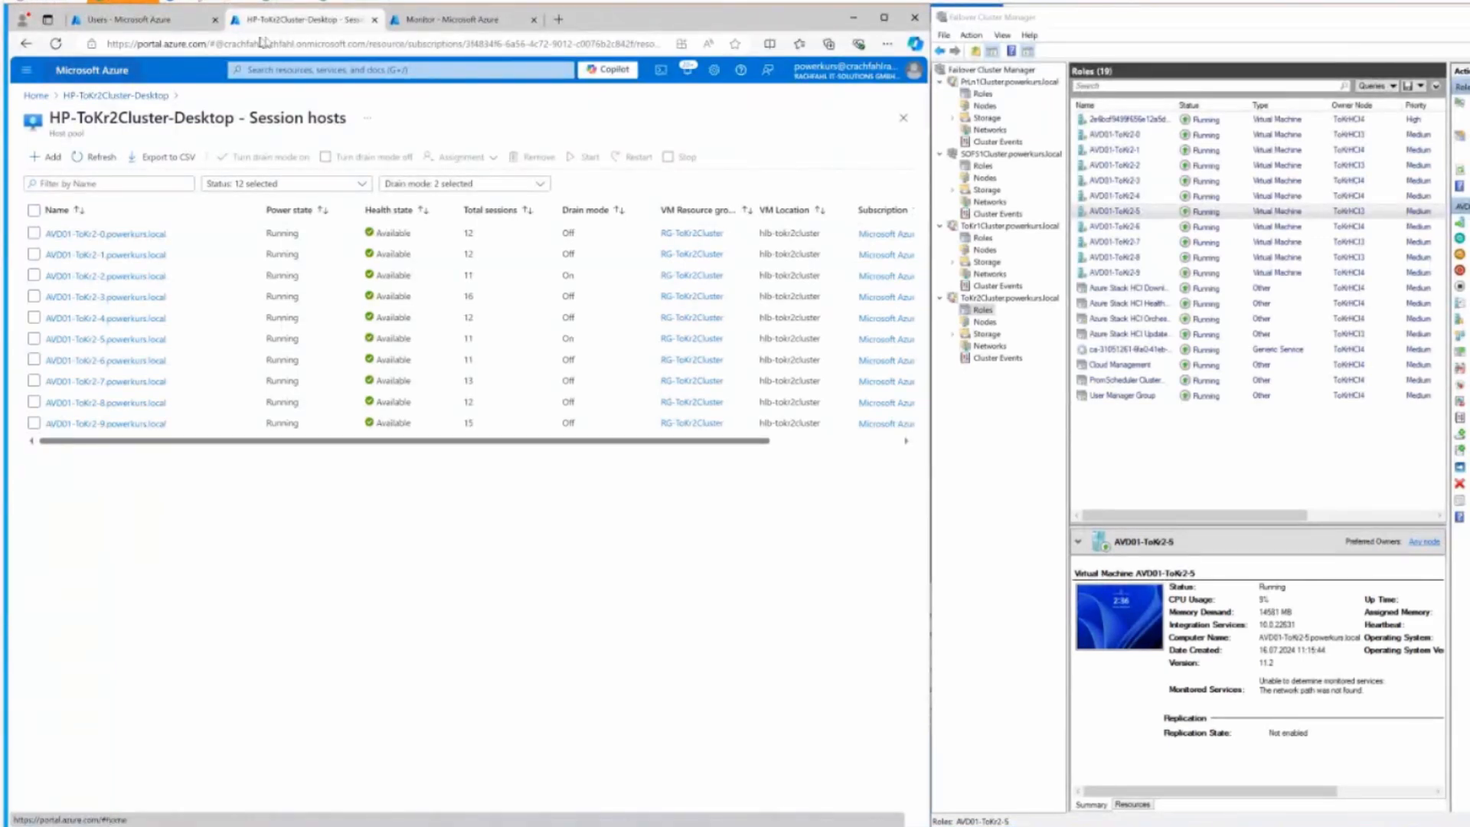
Rerun the WVDAutoscaleEvaluationPooled query in Monitor logs and check the newest evaluation's scaling reason
{"action": "left_click", "coordinate": [433, 25]}
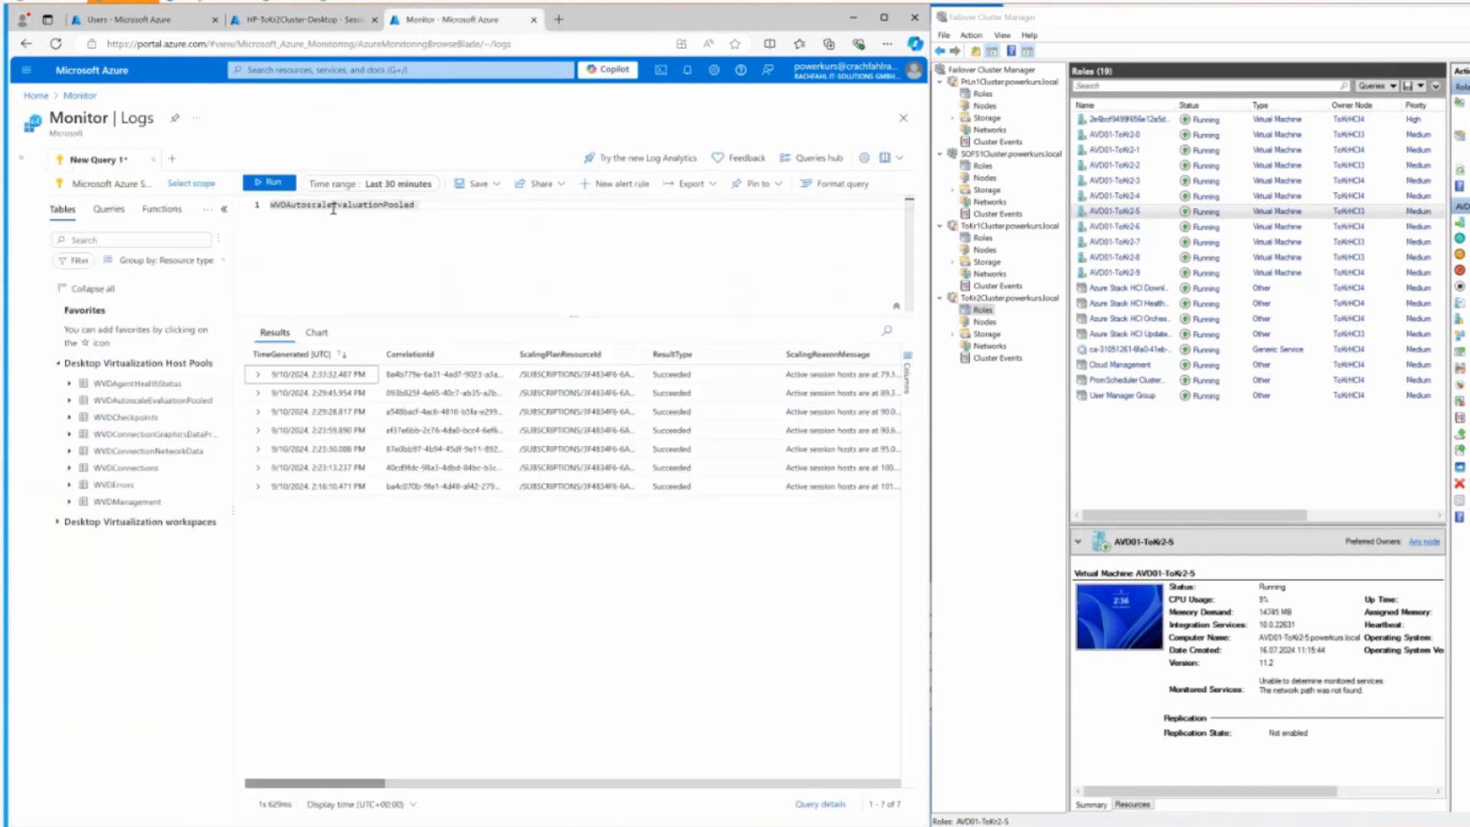
{"action": "left_click", "coordinate": [278, 186]}
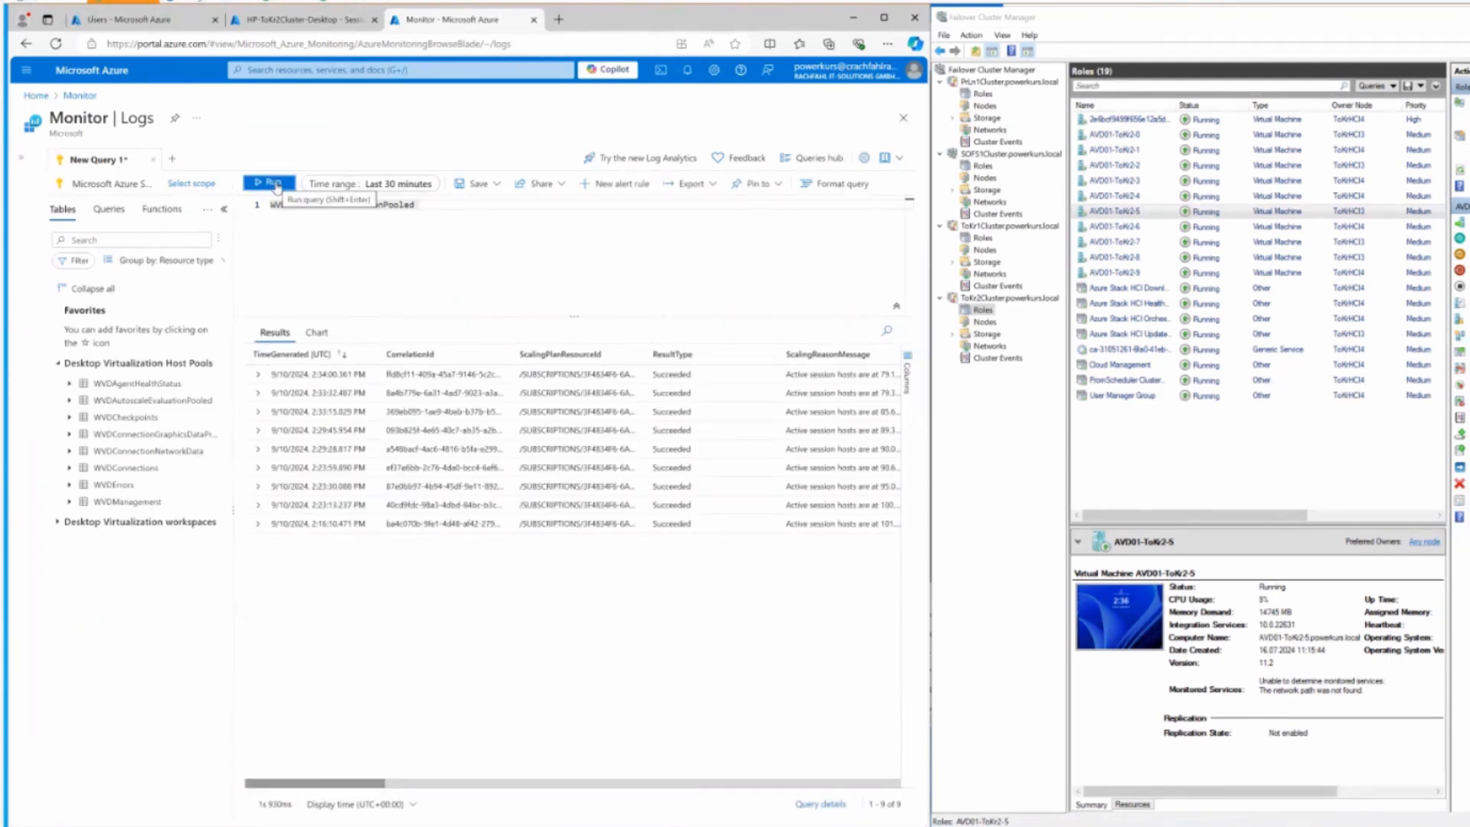
{"action": "mouse_move", "coordinate": [892, 378]}
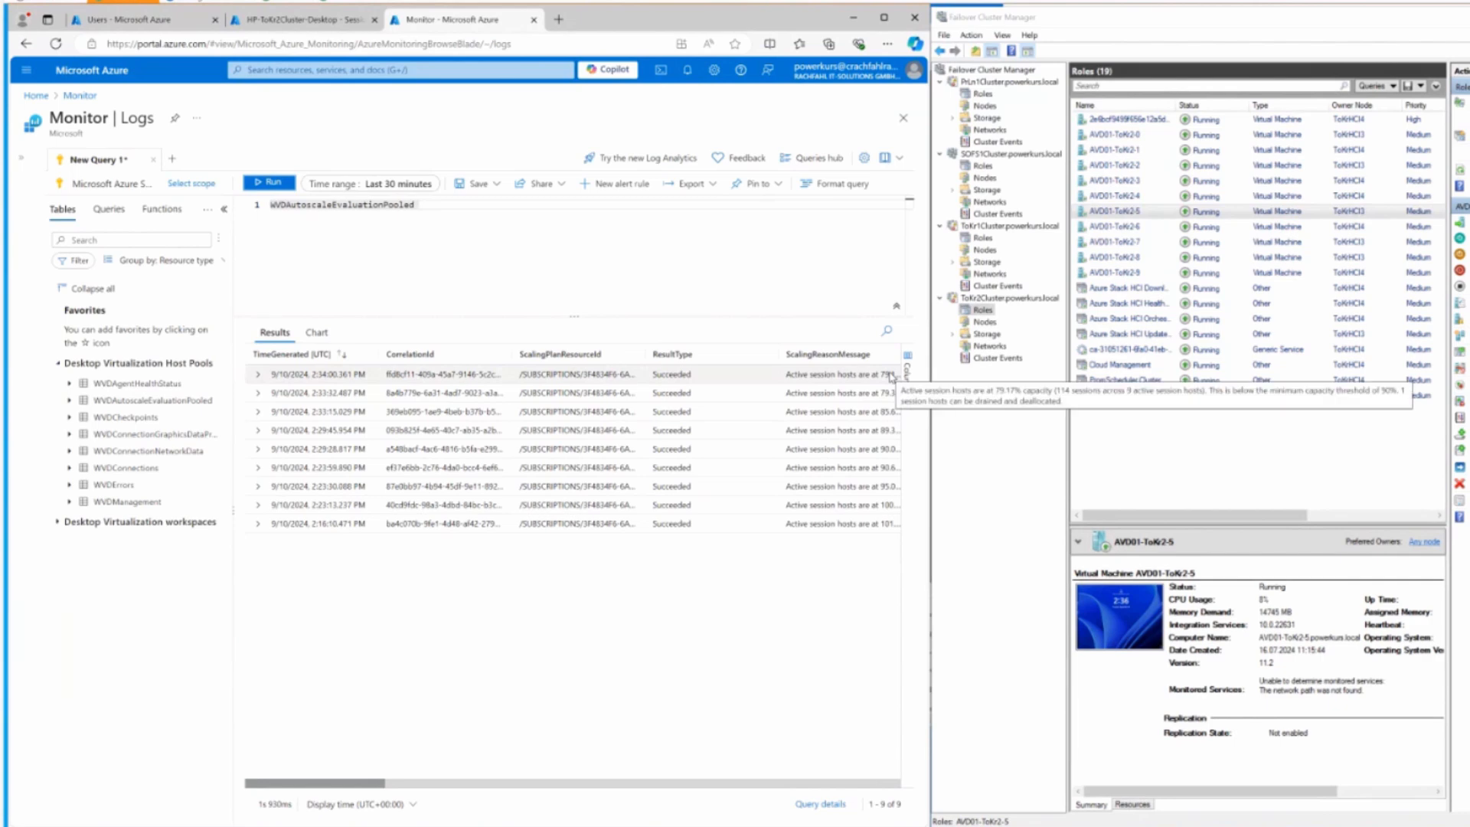
Expand the newest evaluation record to read its ScalingReasonMessage and session values, then collapse it and rerun the query
{"action": "left_click", "coordinate": [258, 377]}
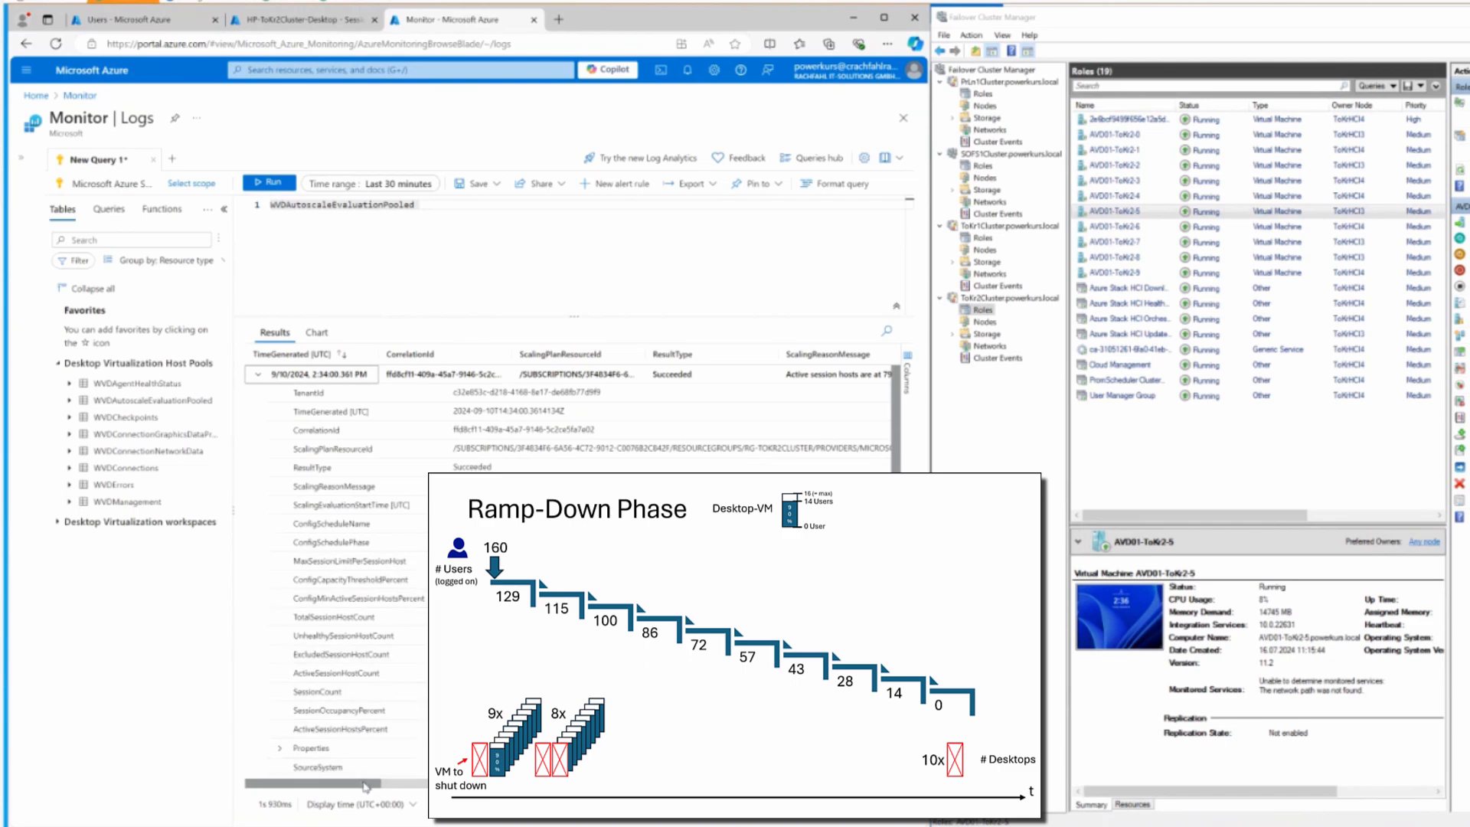
{"action": "left_click_drag", "start_coordinate": [367, 784], "coordinate": [424, 784]}
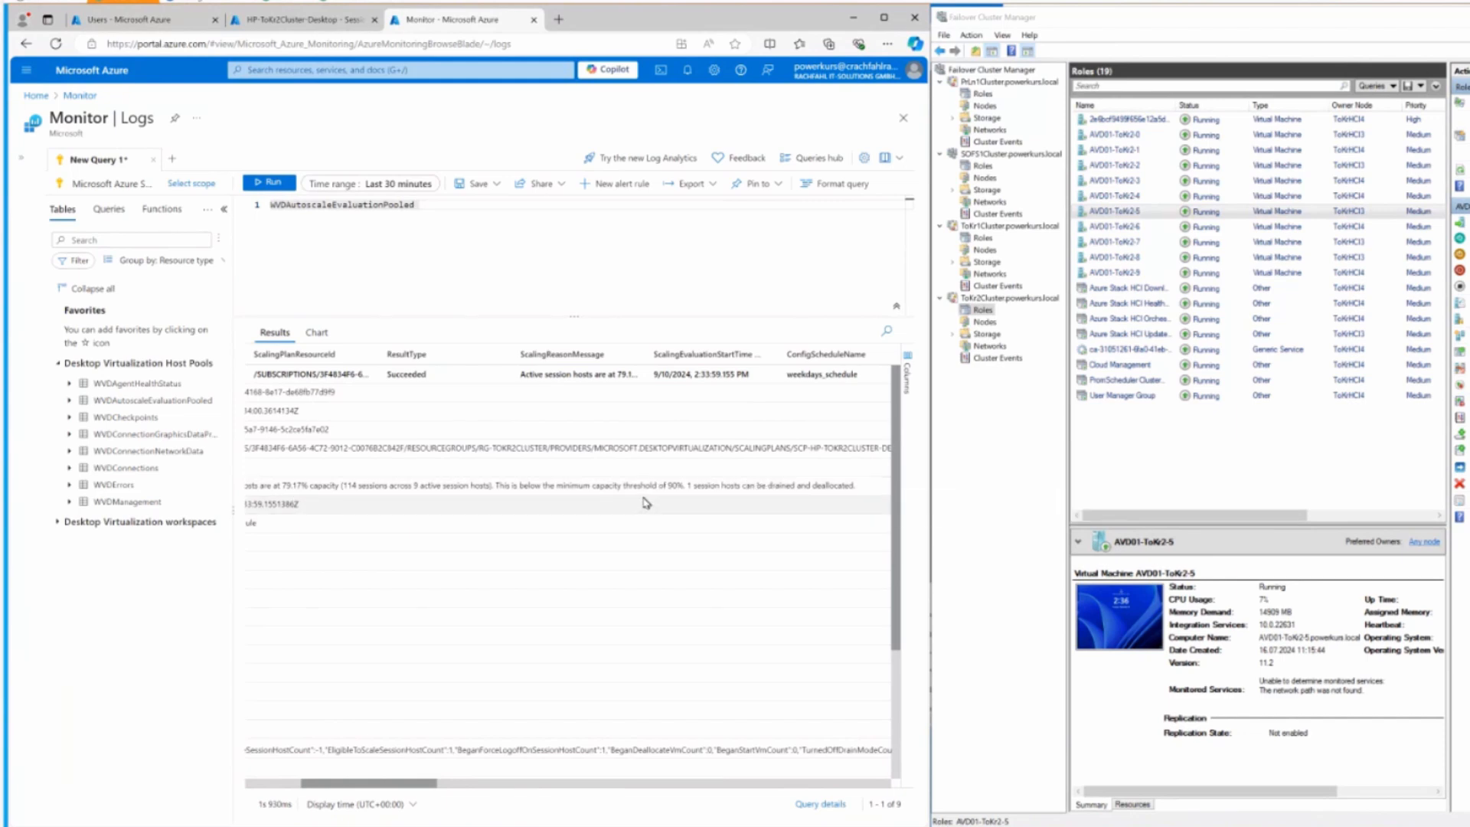
{"action": "left_click", "coordinate": [269, 785]}
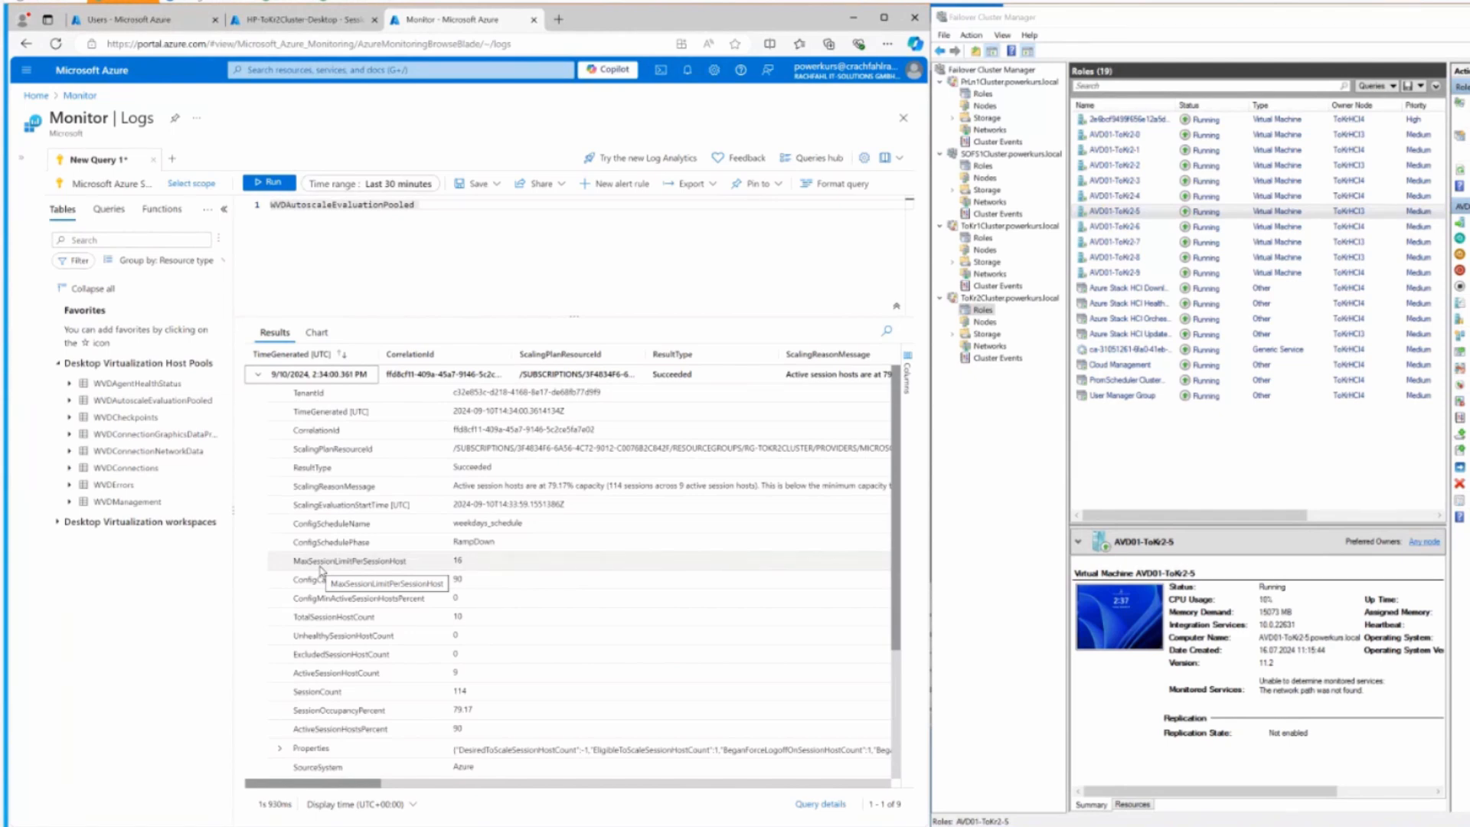
{"action": "left_click", "coordinate": [259, 376]}
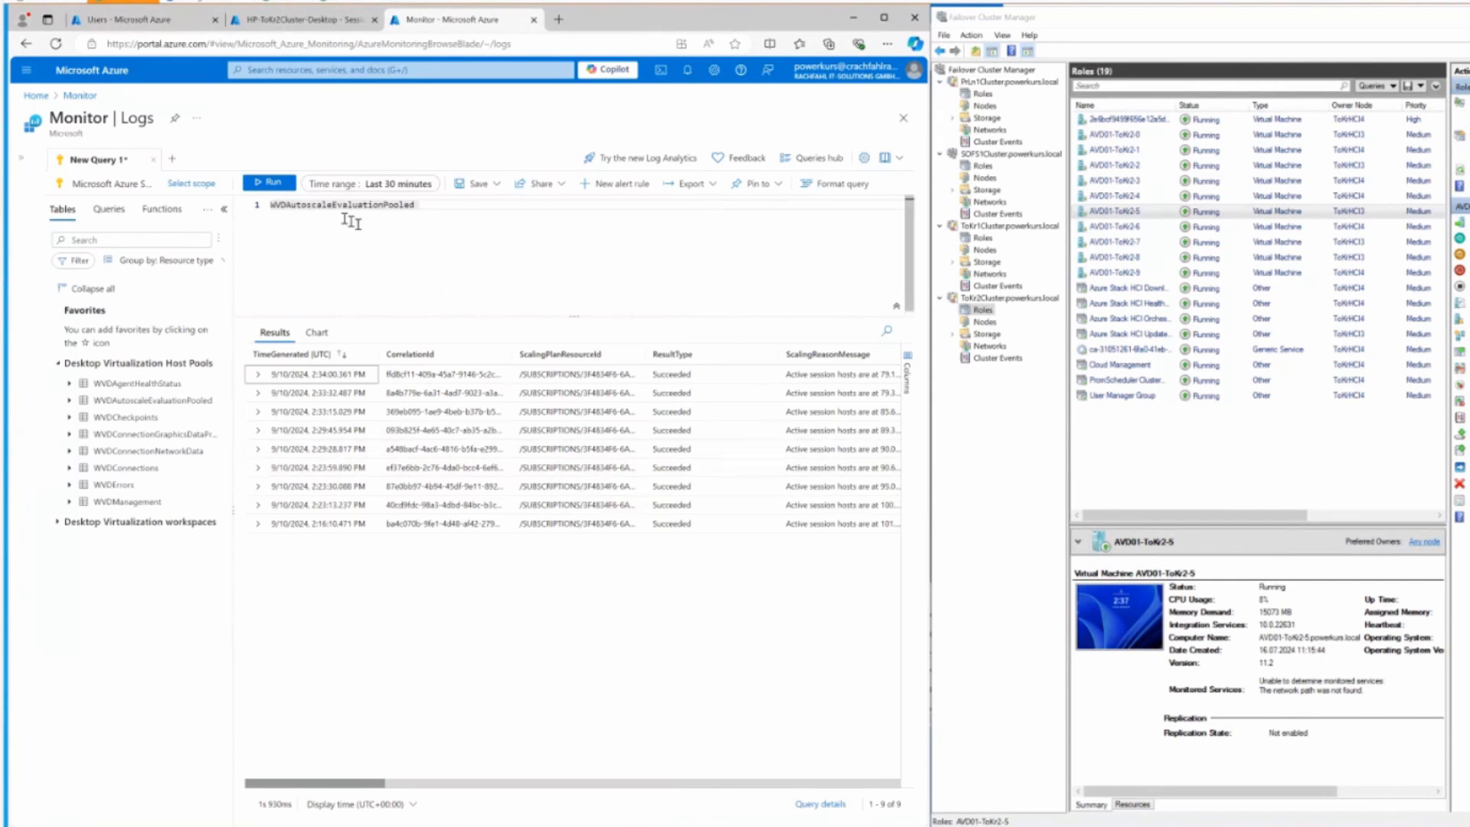
{"action": "left_click", "coordinate": [272, 187]}
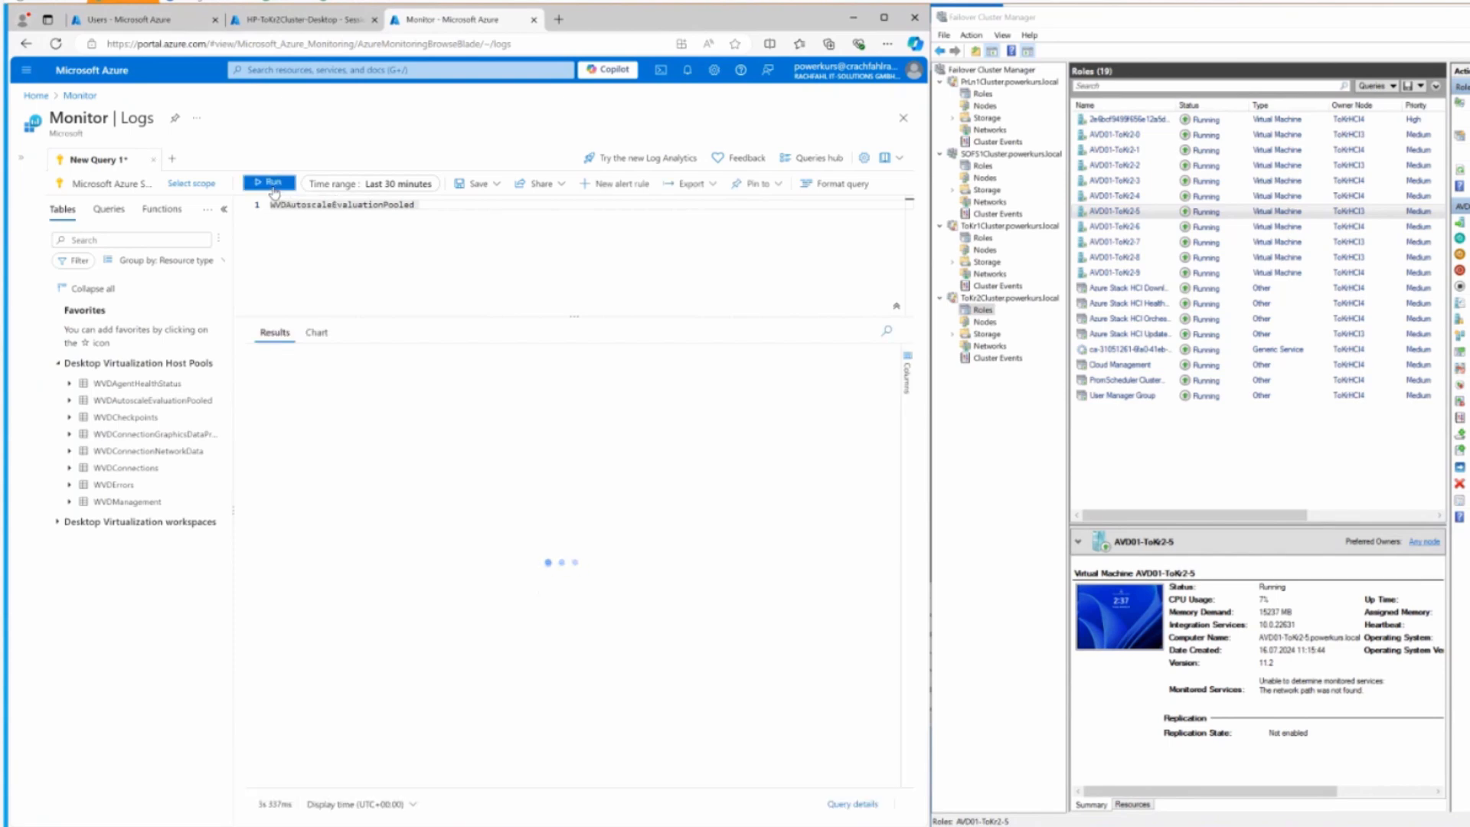
Go back to the host pool's session hosts and keep refreshing the list to follow the draining hosts' session counts
{"action": "left_click", "coordinate": [278, 24]}
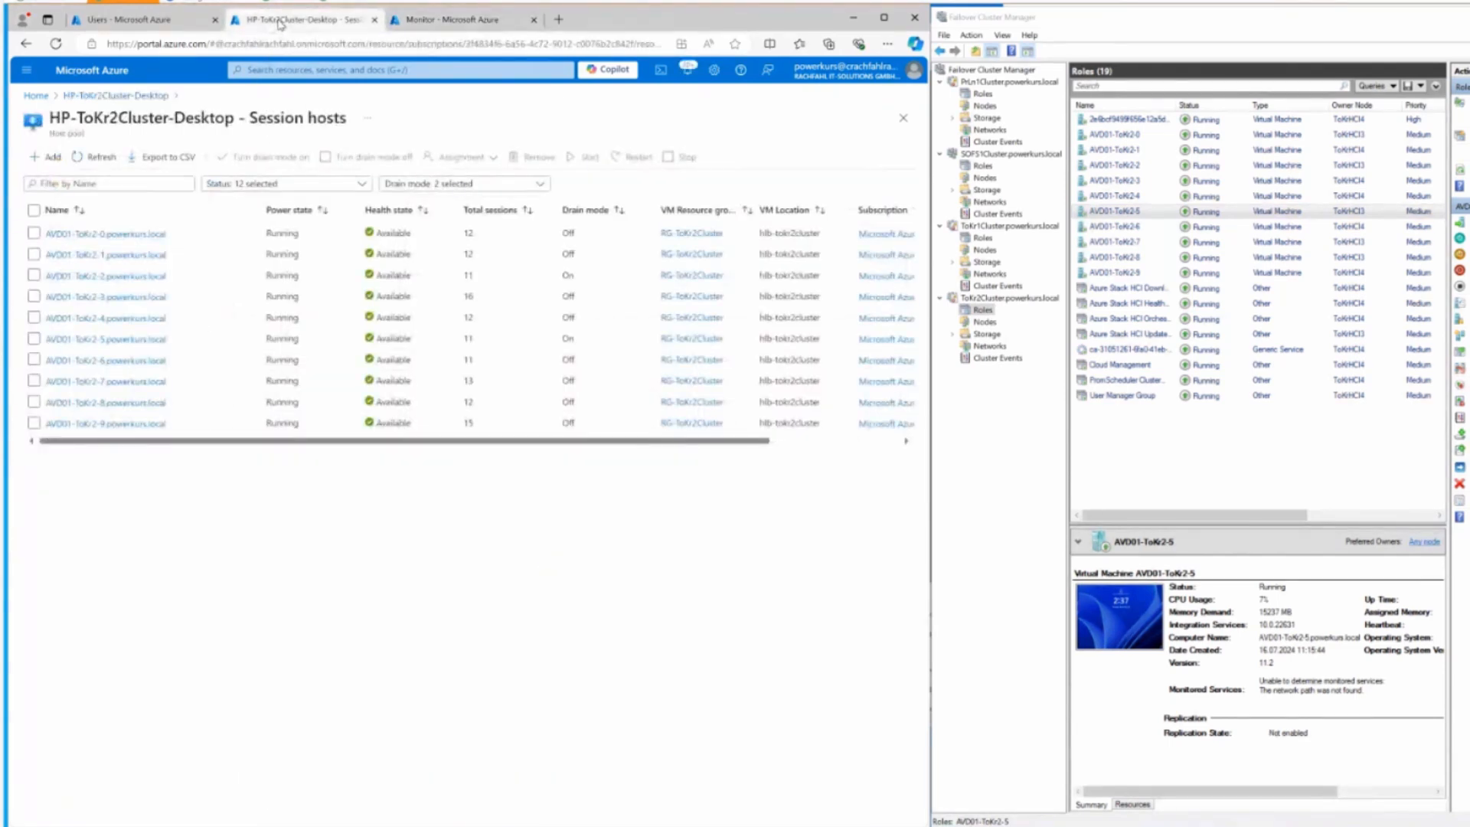
{"action": "left_click", "coordinate": [101, 158]}
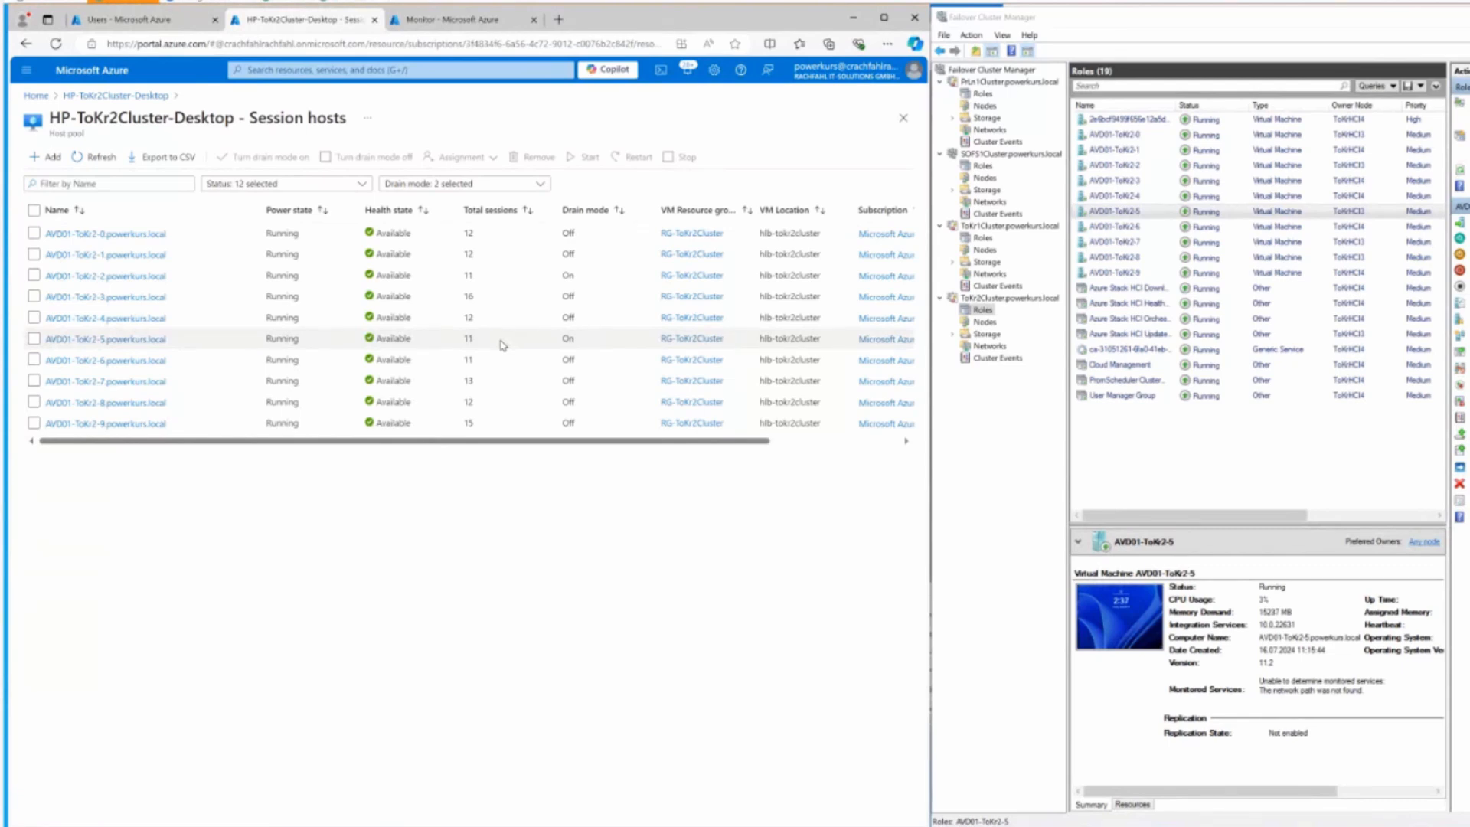
{"action": "left_click", "coordinate": [89, 158]}
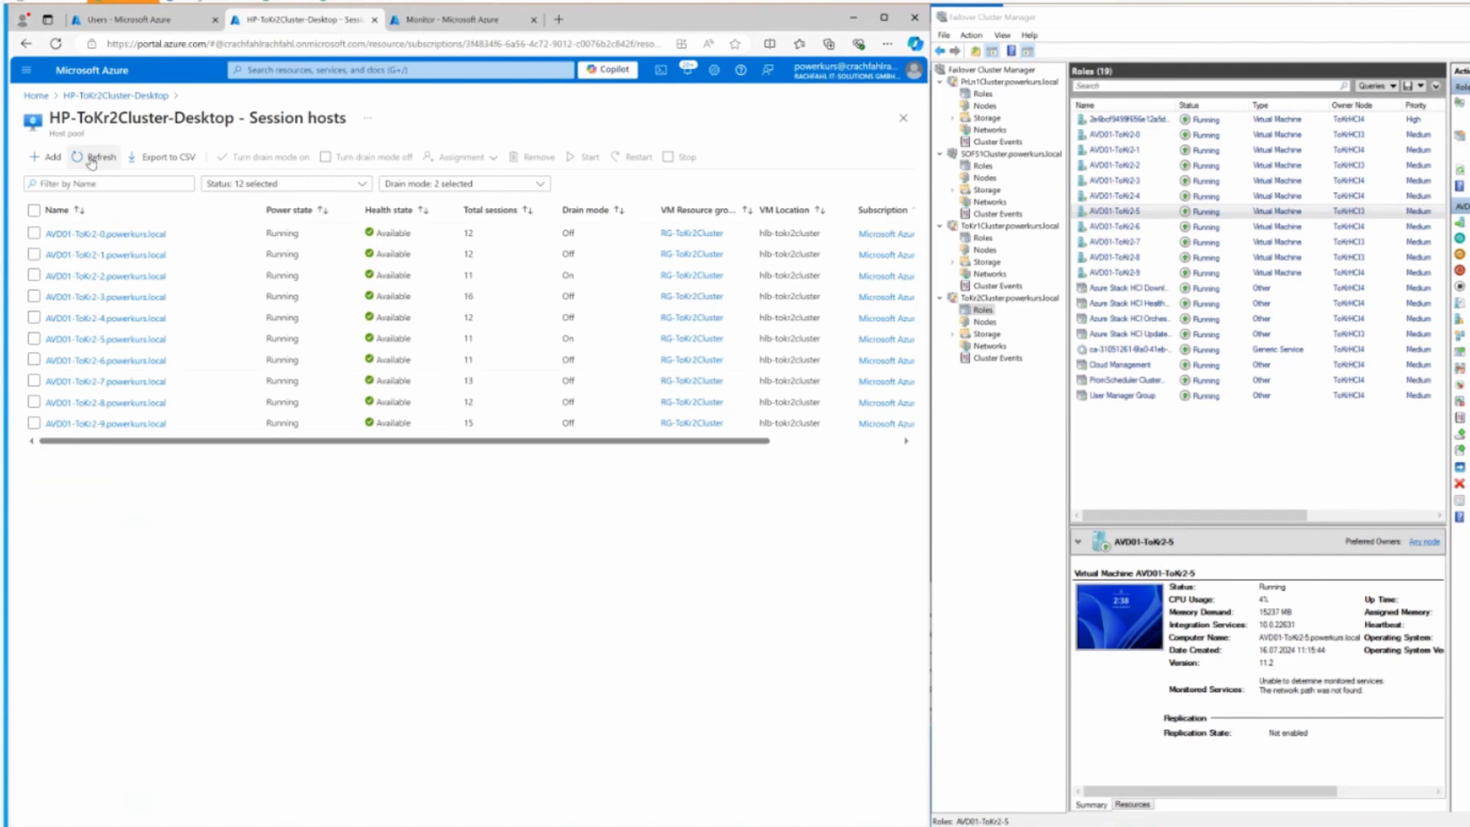
{"action": "left_click", "coordinate": [91, 158]}
{"action": "left_click", "coordinate": [82, 160]}
View the users logged on to AVD01-ToKr2-6, then return to the host pool overview and refresh its session and machine counts
{"action": "left_click", "coordinate": [132, 366]}
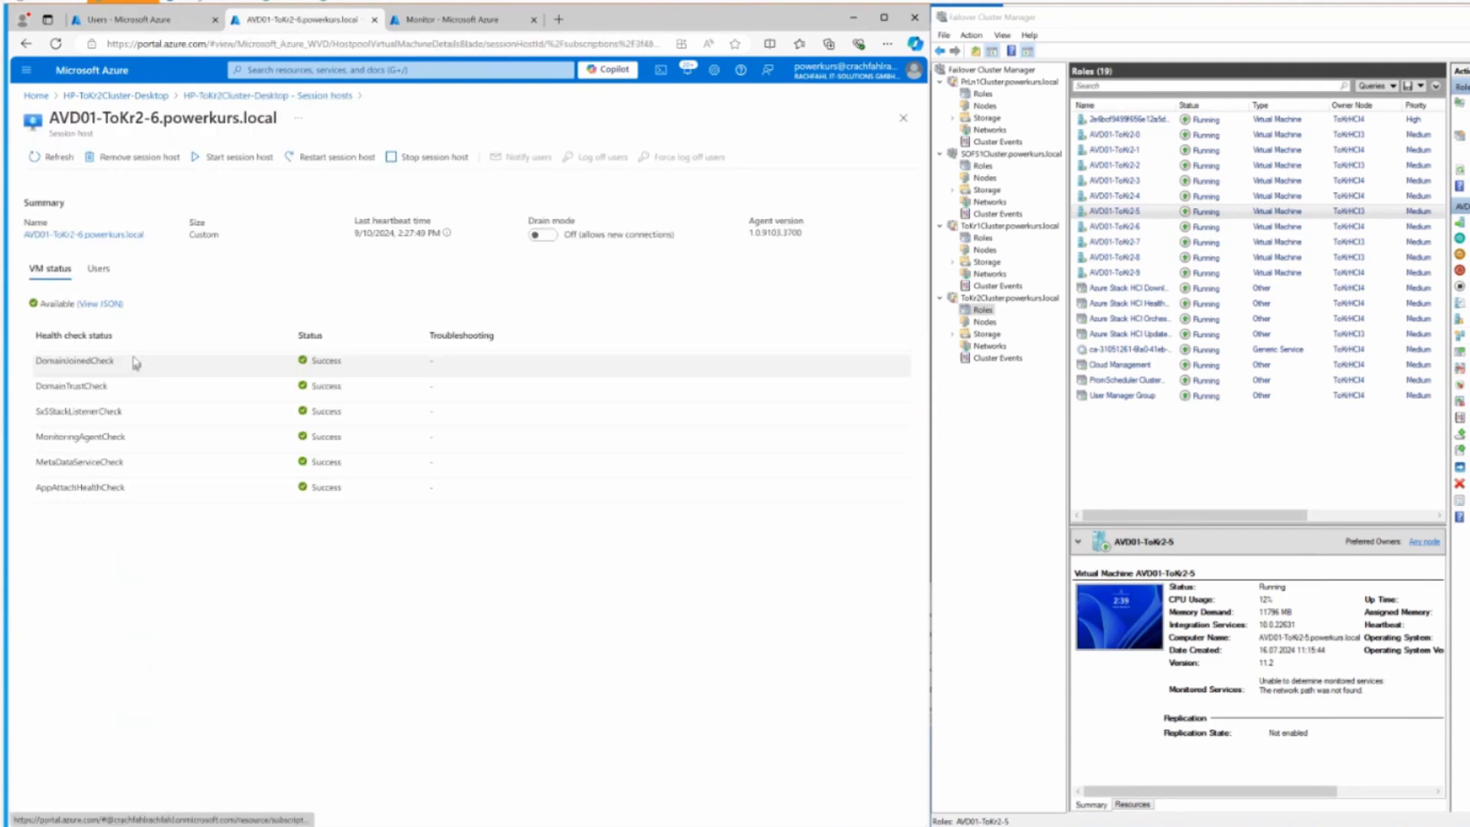
{"action": "left_click", "coordinate": [98, 269]}
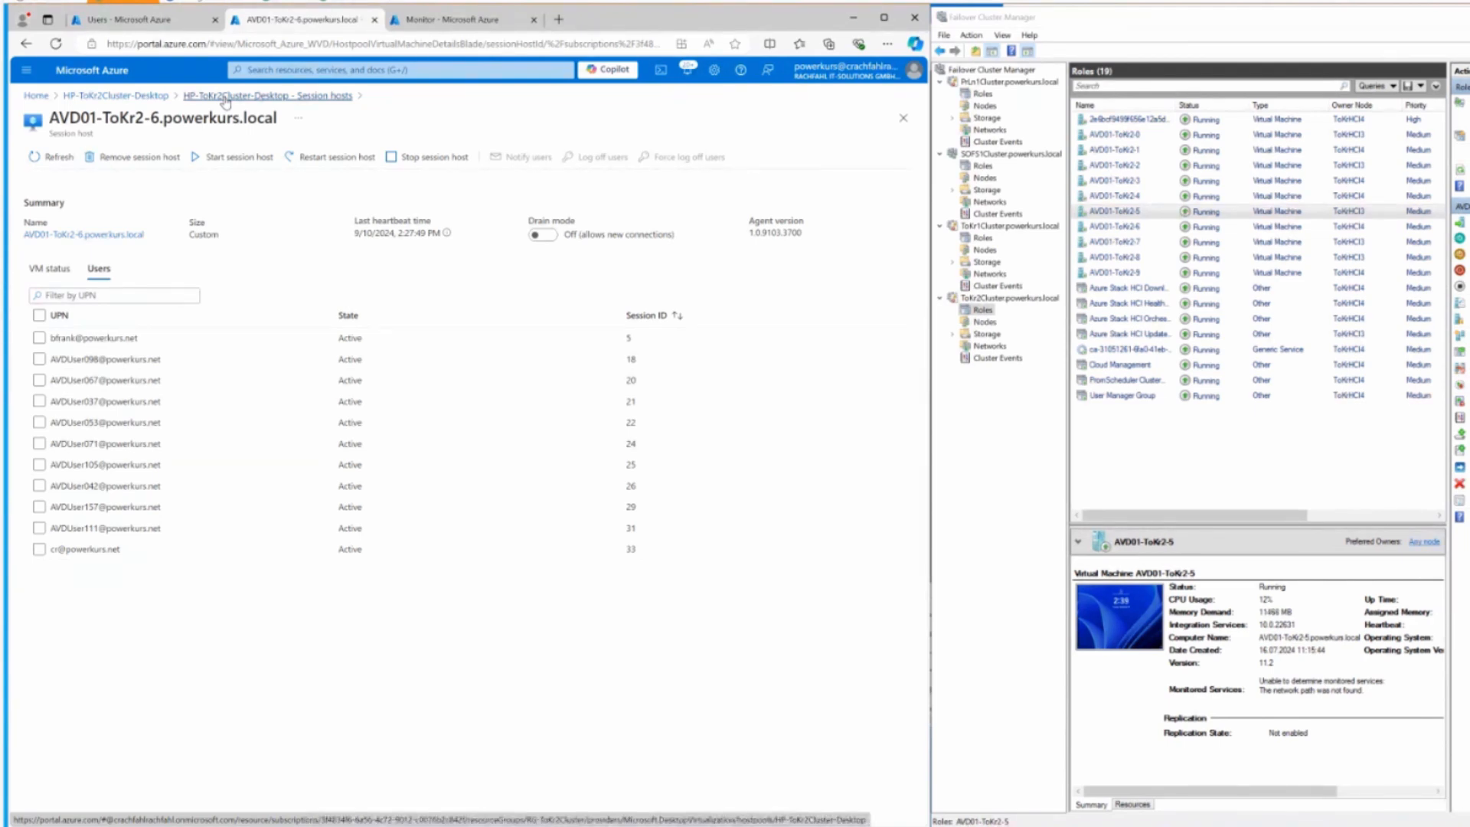
{"action": "left_click", "coordinate": [226, 98]}
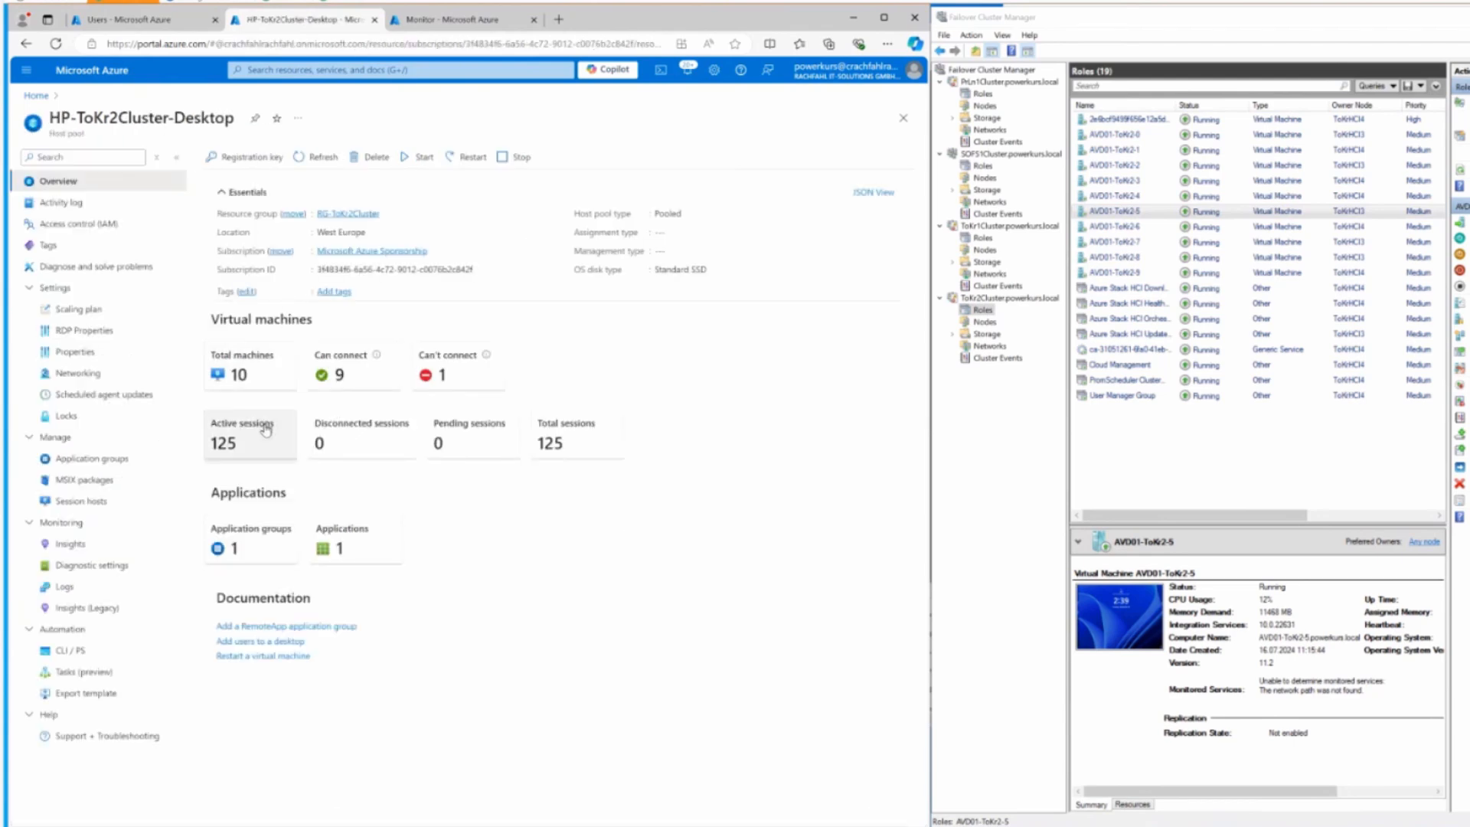
{"action": "left_click", "coordinate": [320, 157]}
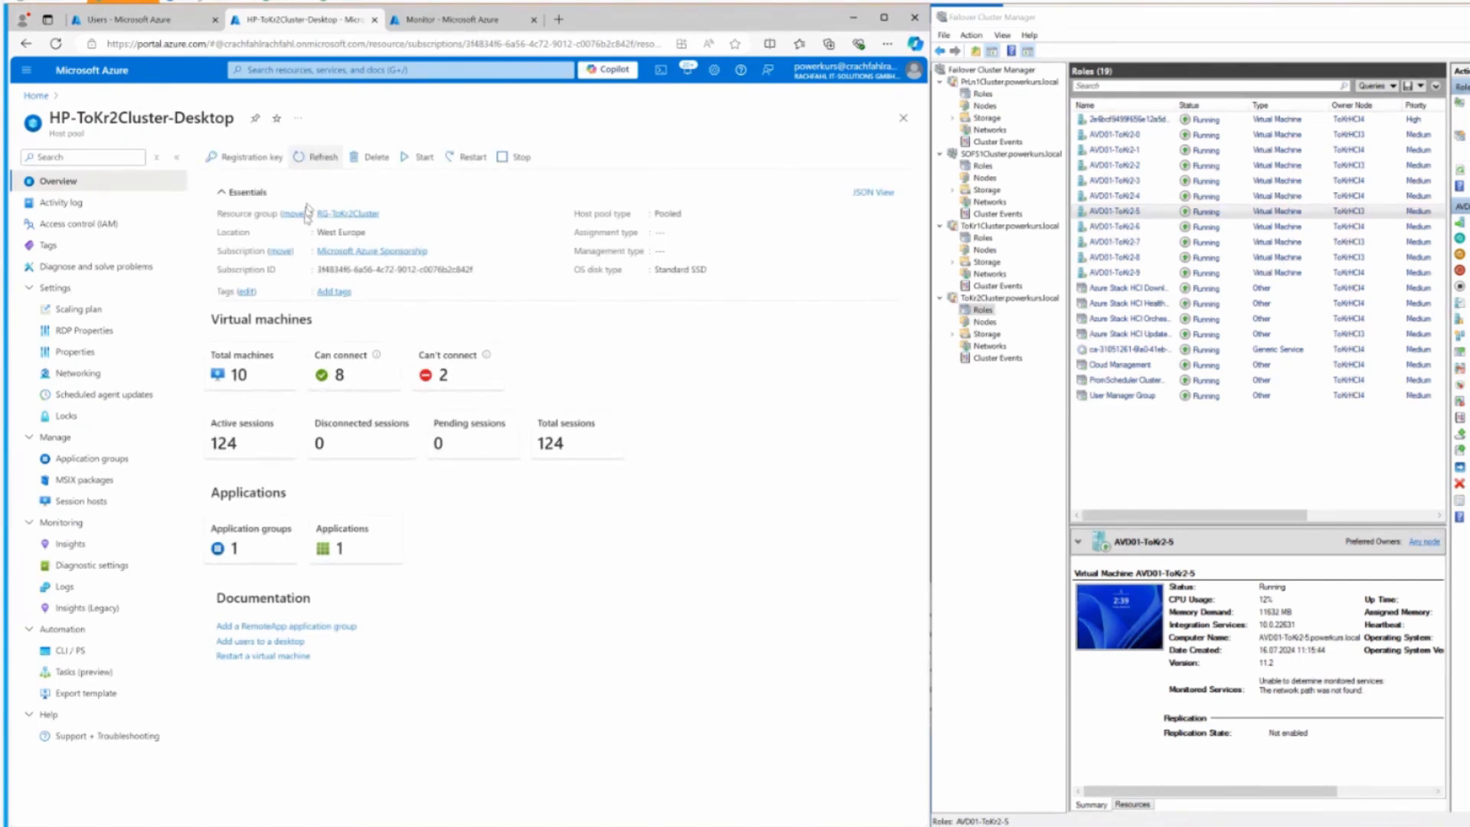
Show all session hosts from the host pool overview and refresh the list to compare it with the cluster's VM roles
{"action": "left_click", "coordinate": [275, 374]}
{"action": "left_click", "coordinate": [1460, 170]}
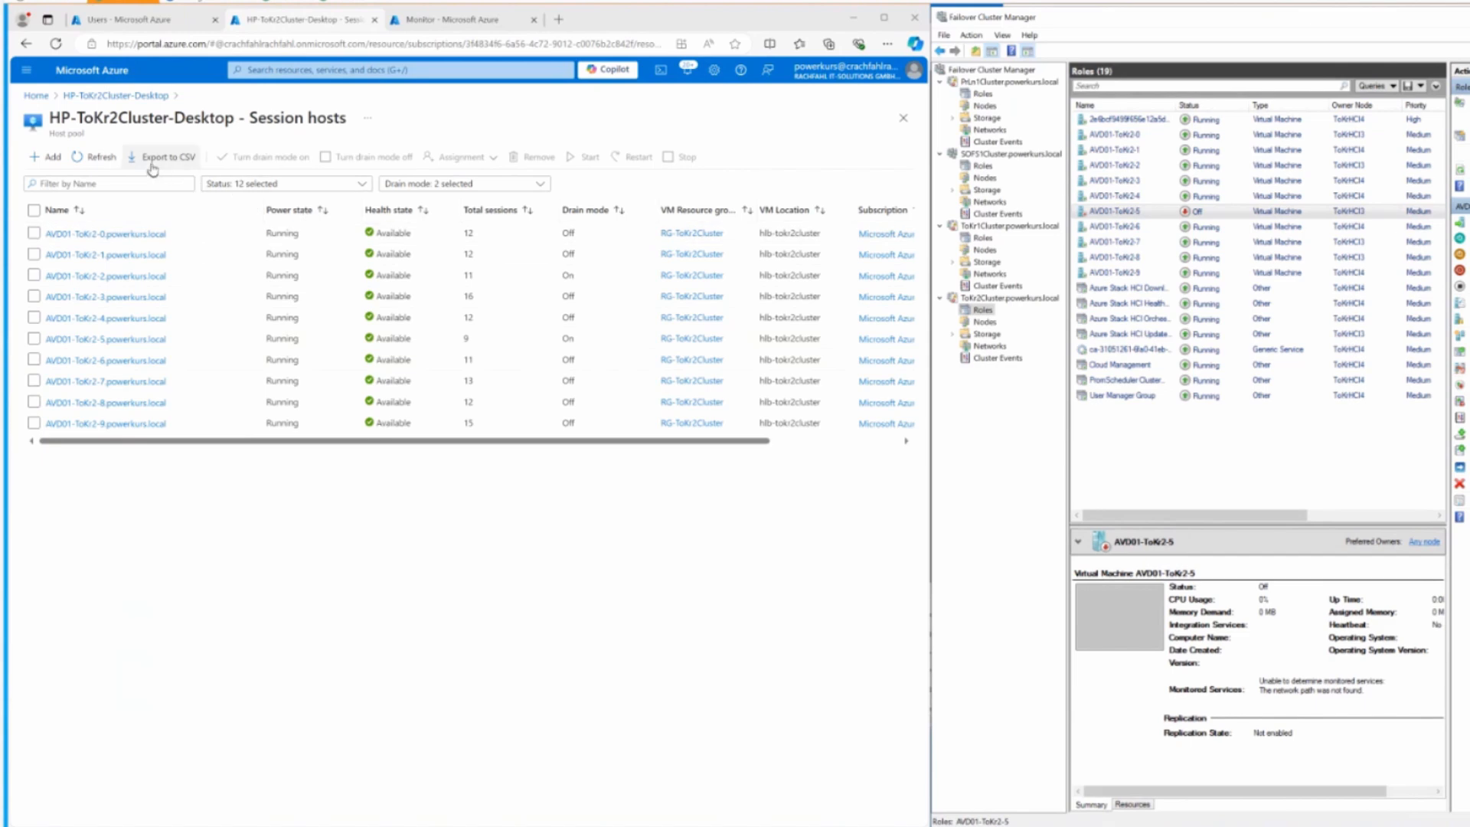
{"action": "left_click", "coordinate": [98, 157]}
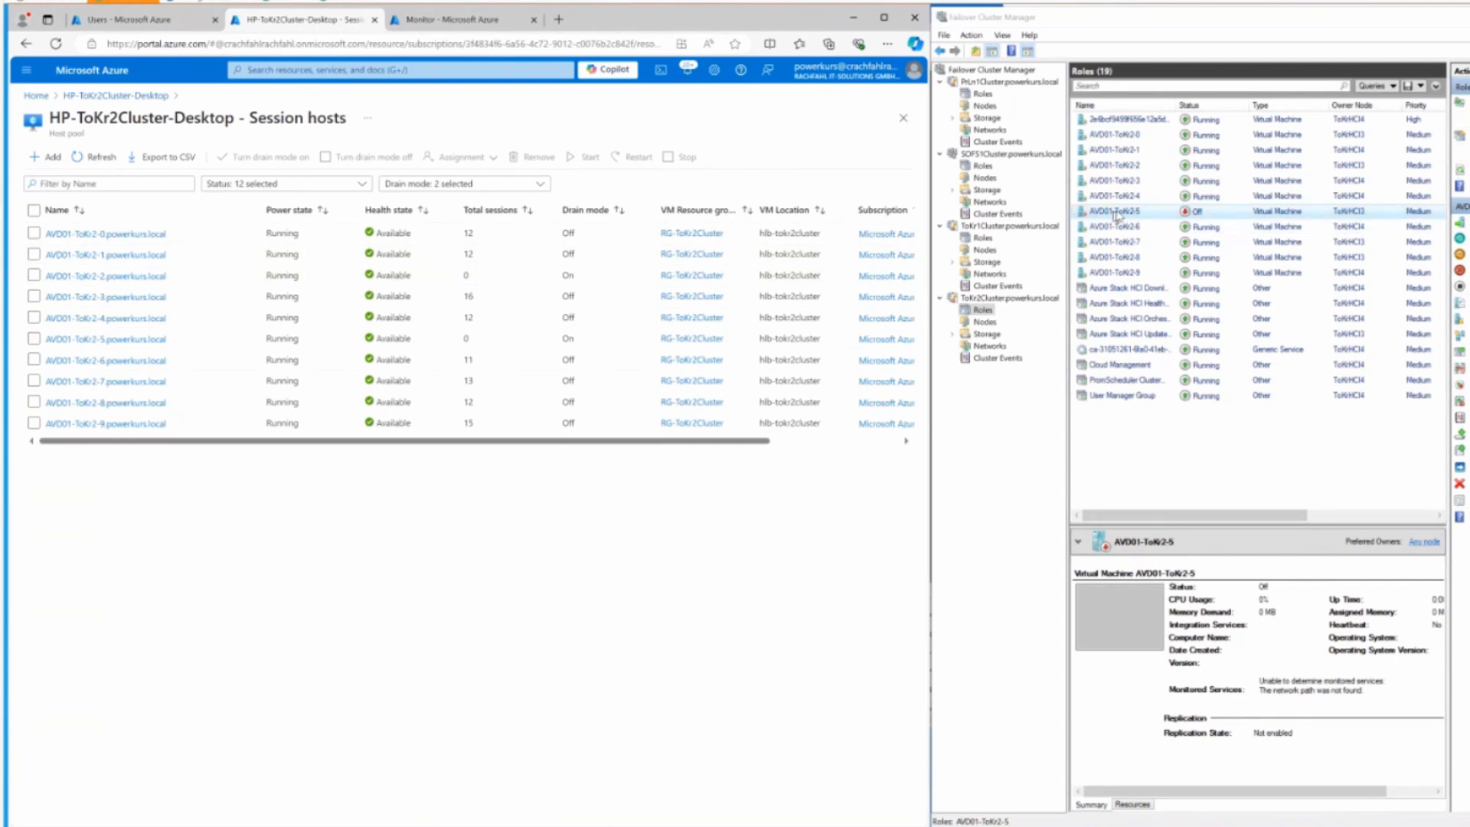
Log off the users with session IDs 20, 21, 24 and 26 from session host AVD01-ToKr2-6
{"action": "left_click", "coordinate": [109, 360]}
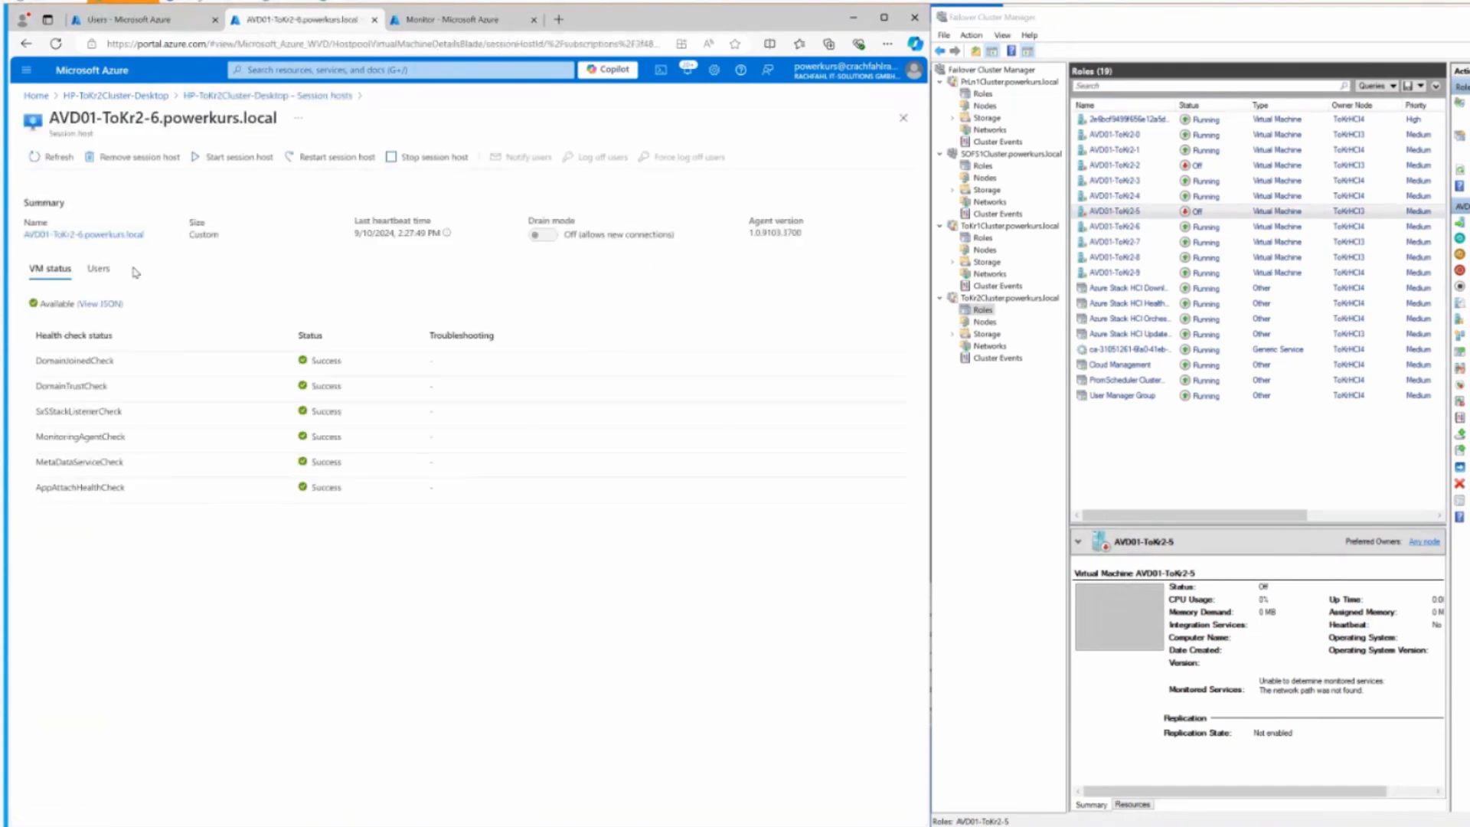
{"action": "left_click", "coordinate": [99, 270]}
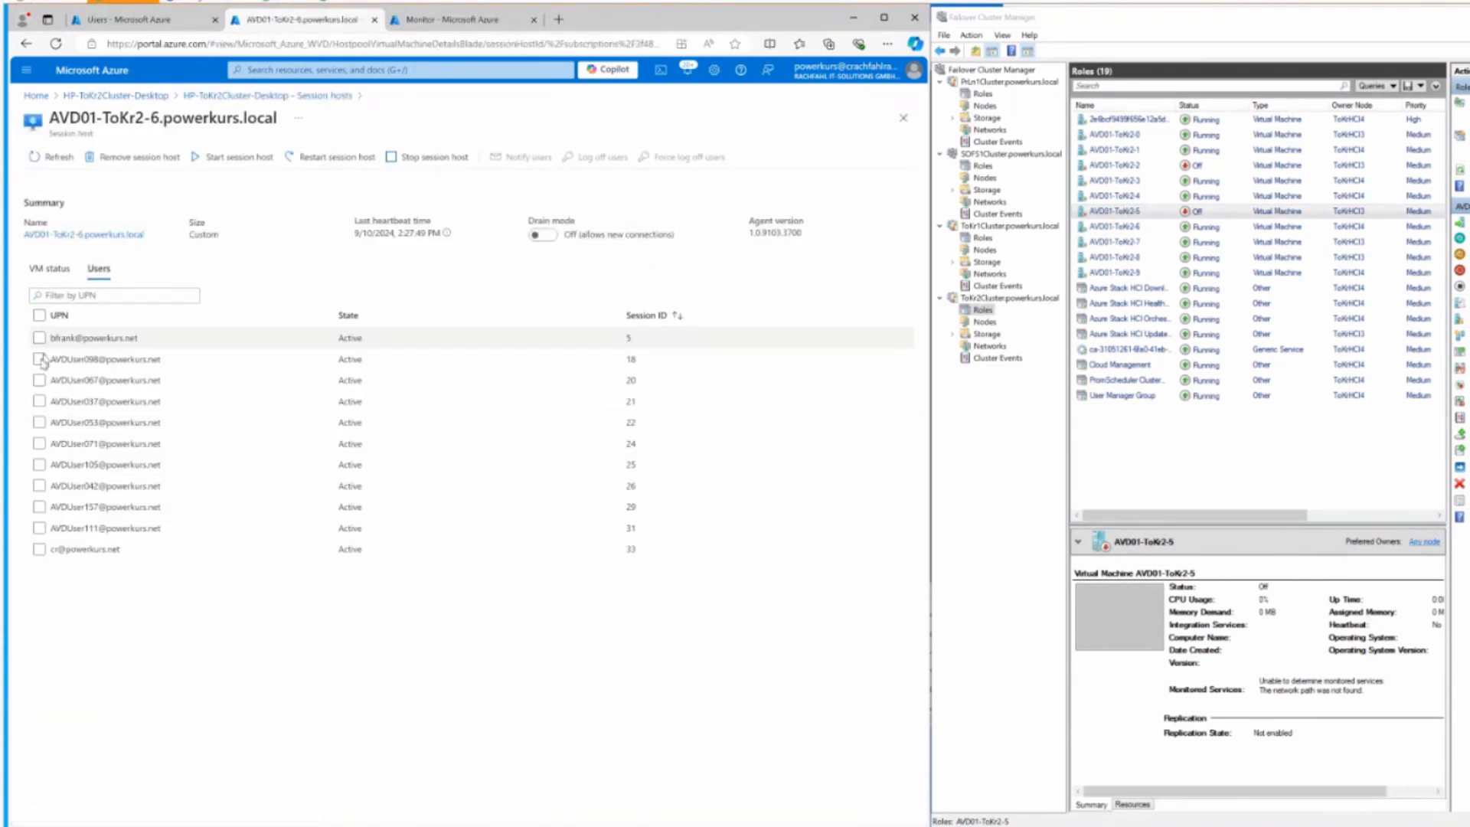
{"action": "left_click", "coordinate": [39, 379]}
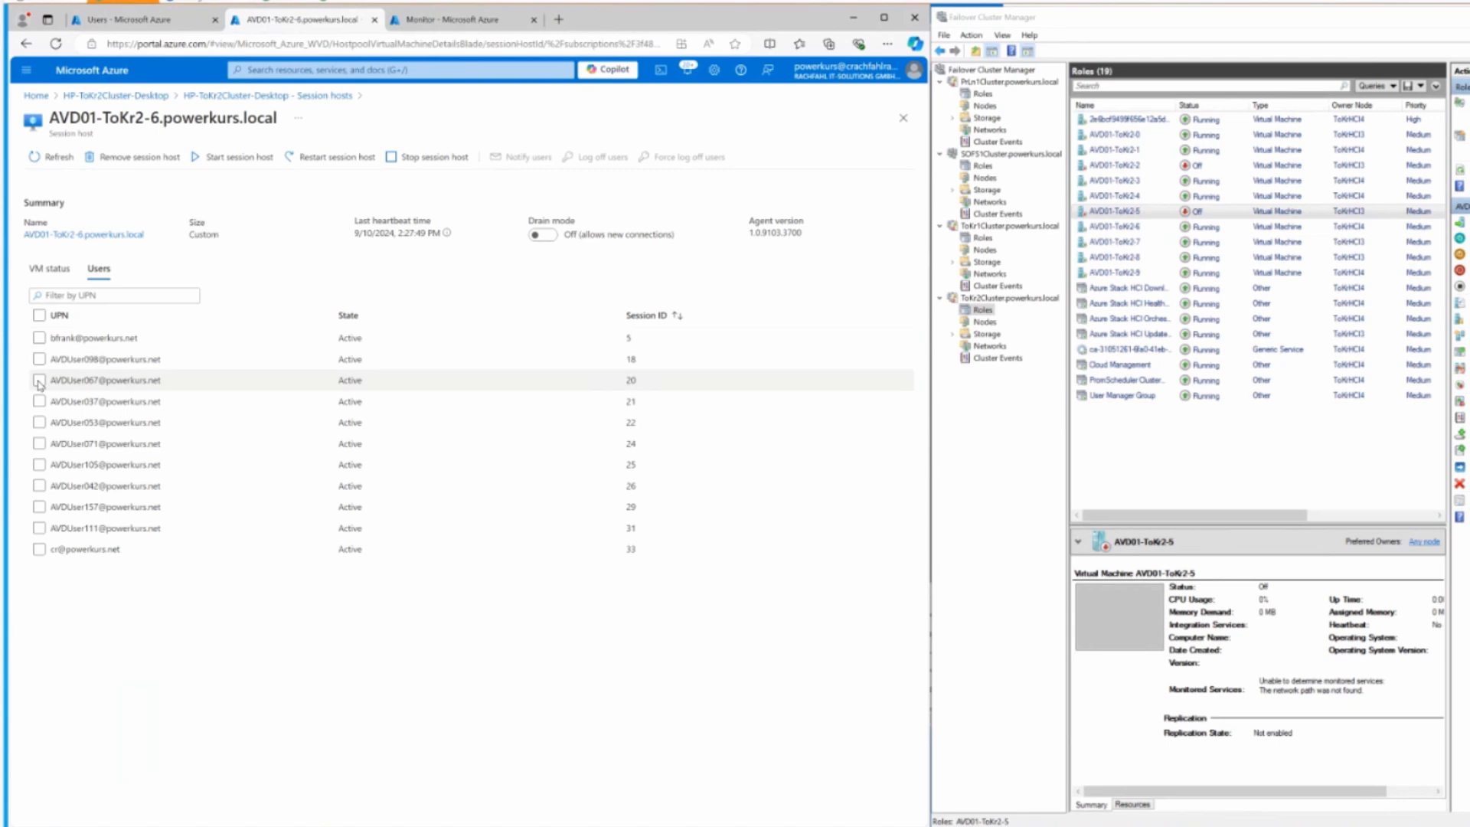
{"action": "left_click", "coordinate": [39, 444]}
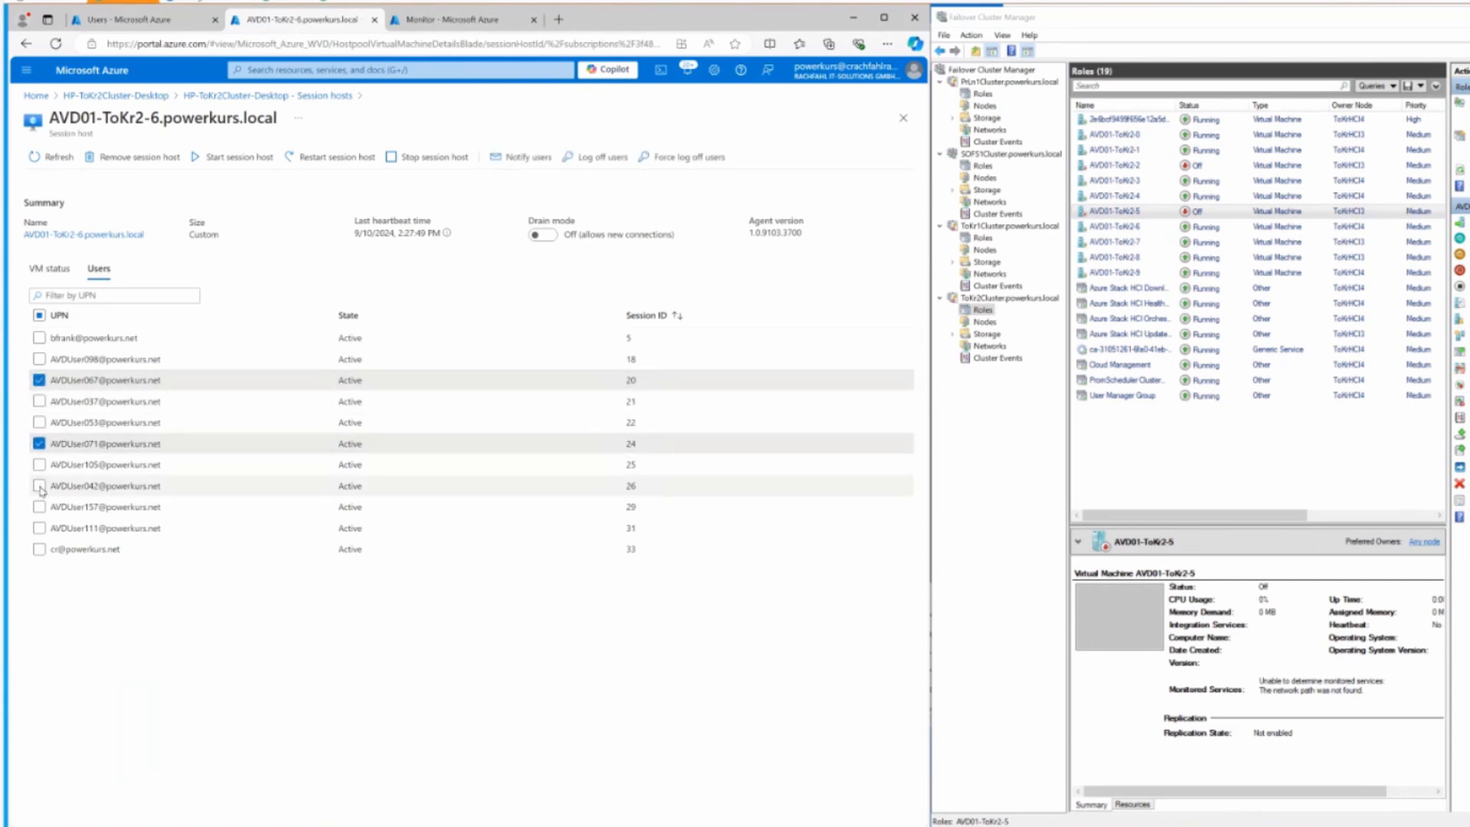
{"action": "left_click", "coordinate": [39, 486]}
{"action": "left_click", "coordinate": [39, 401]}
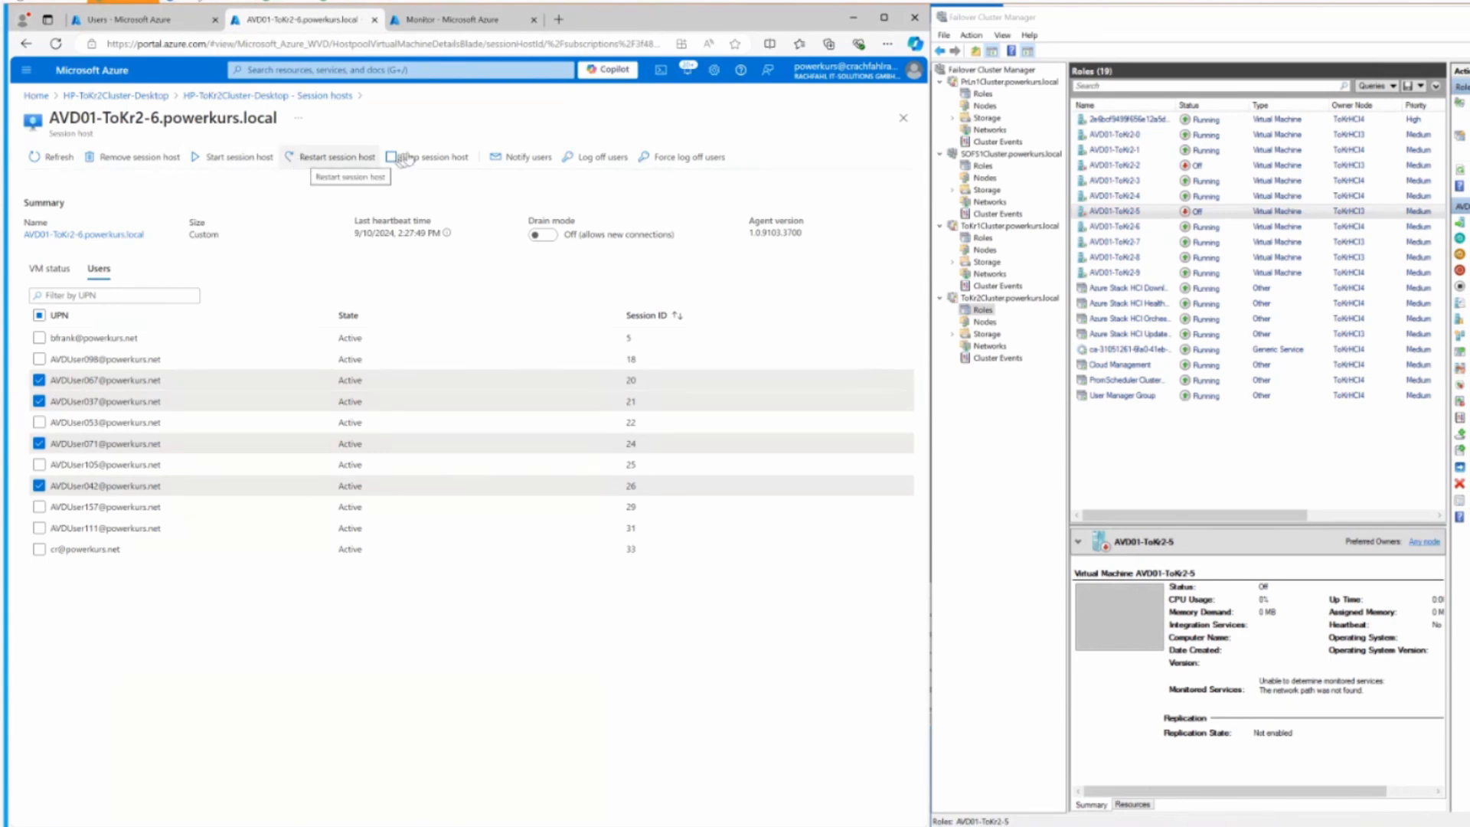
{"action": "left_click", "coordinate": [589, 168]}
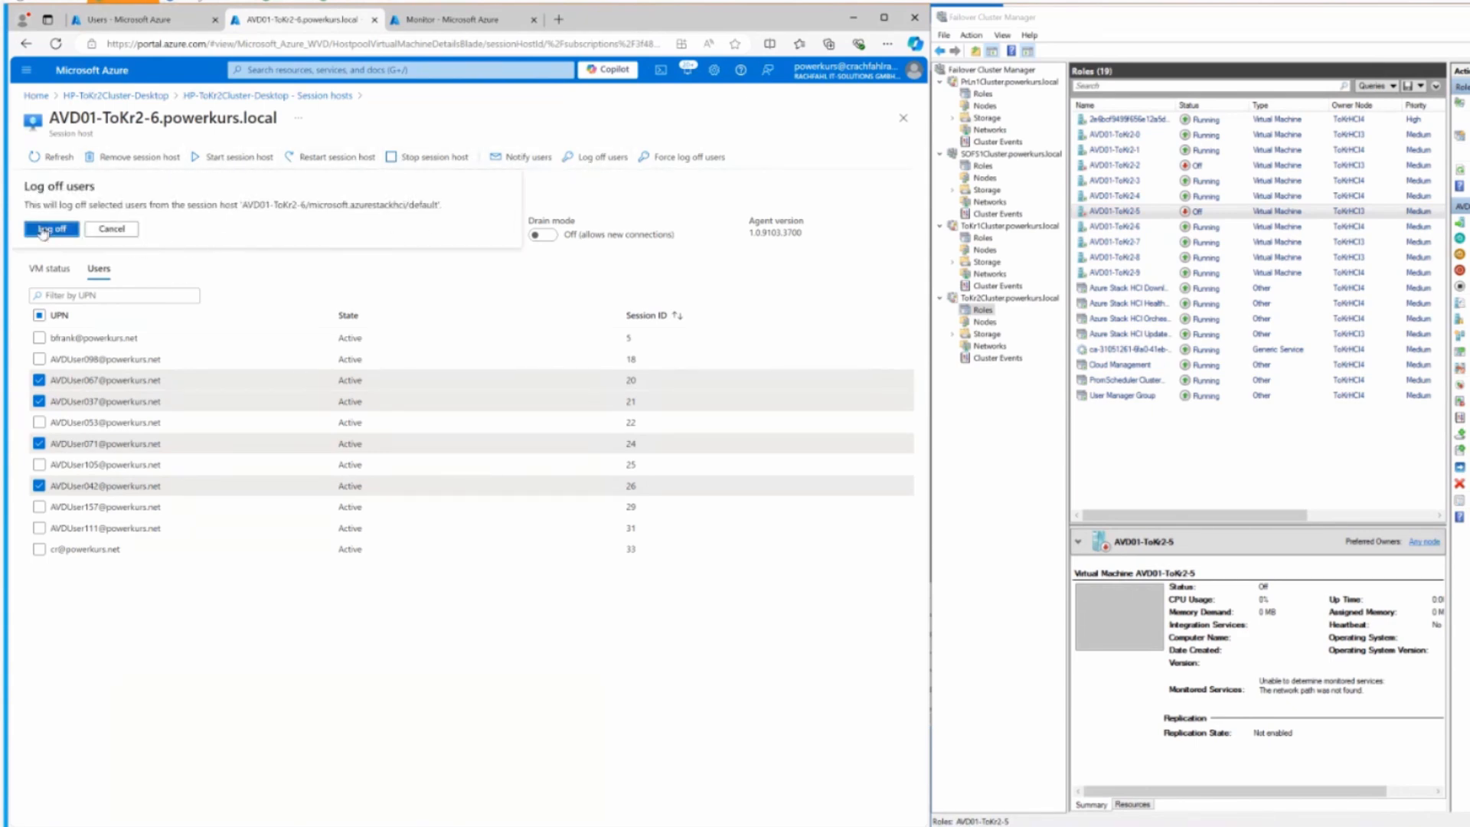
{"action": "left_click", "coordinate": [41, 228]}
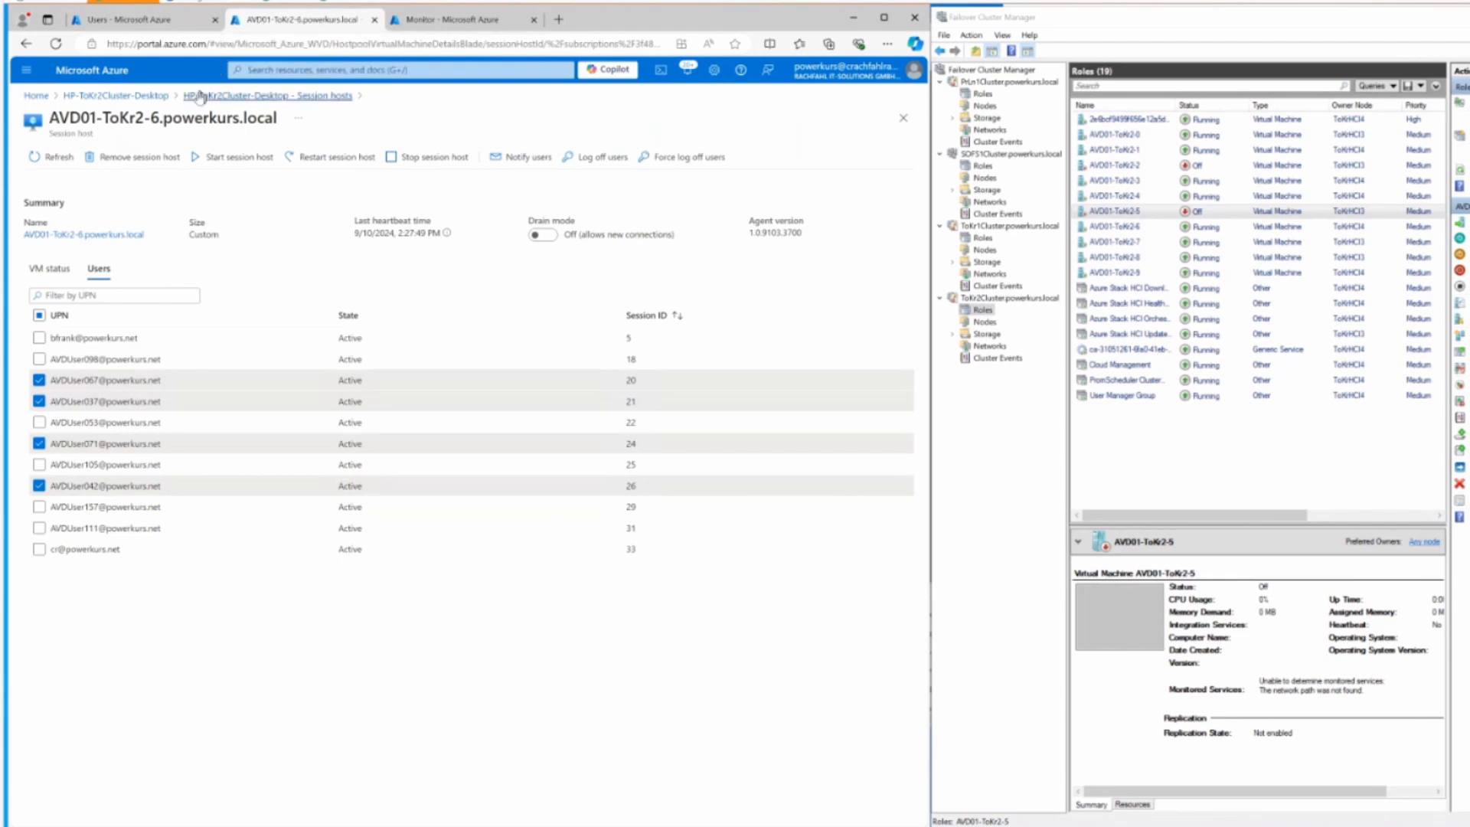
Check the session counts in the host pool overview, then rerun the WVDAutoscaleEvaluationPooled query in Monitor logs
{"action": "left_click", "coordinate": [160, 98]}
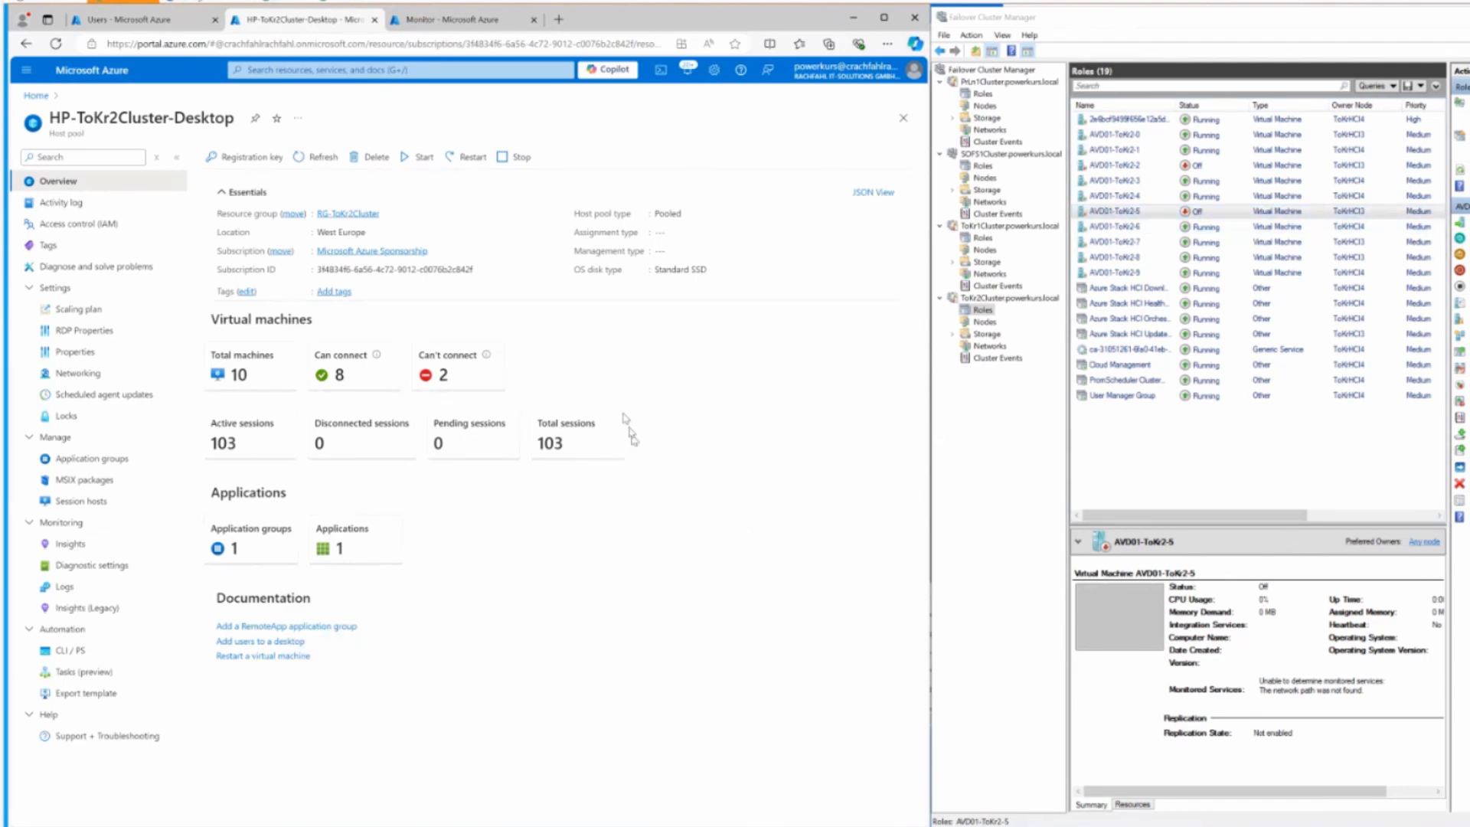
{"action": "left_click", "coordinate": [486, 22]}
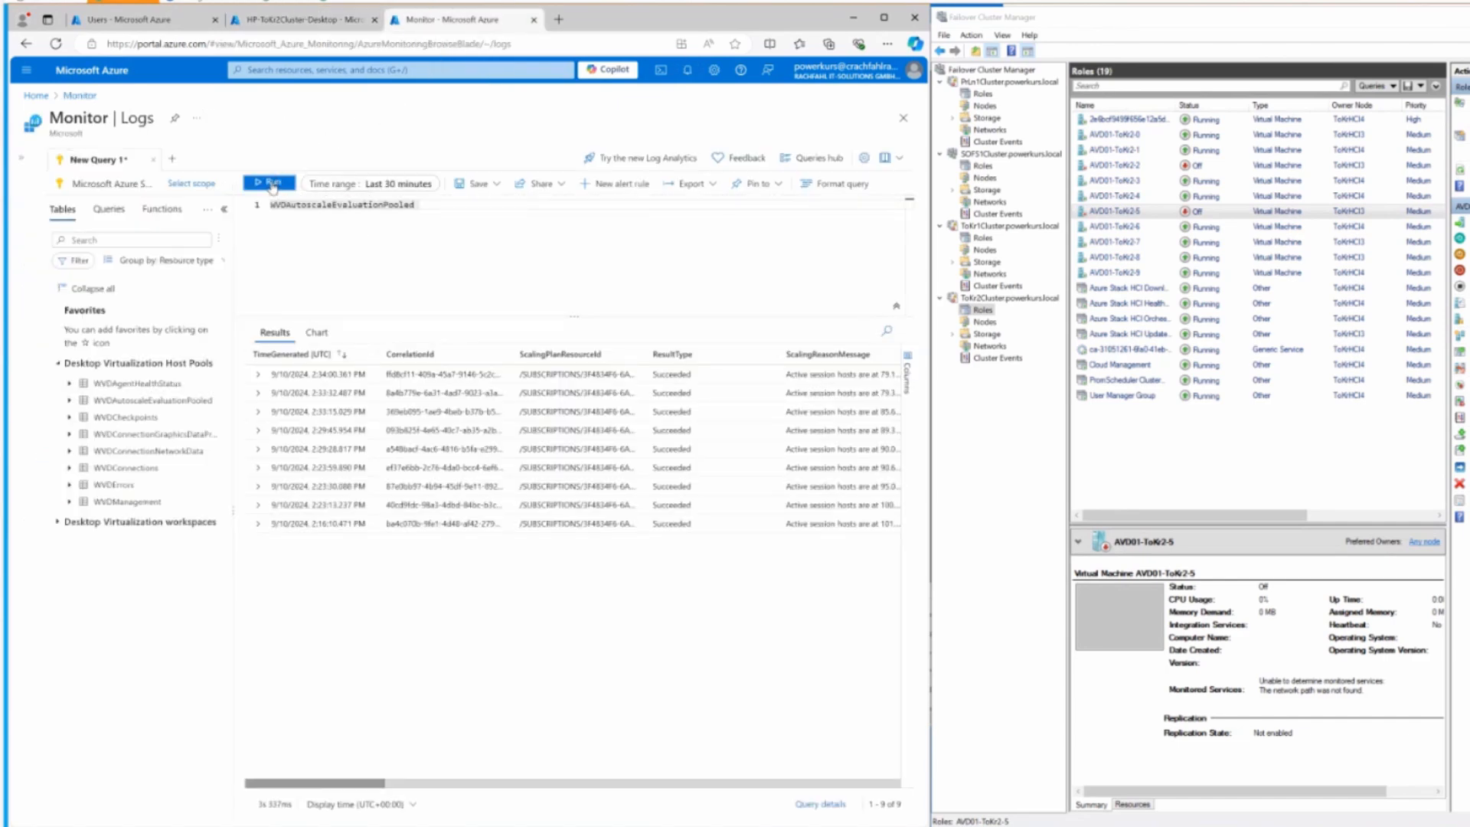
{"action": "left_click", "coordinate": [272, 184]}
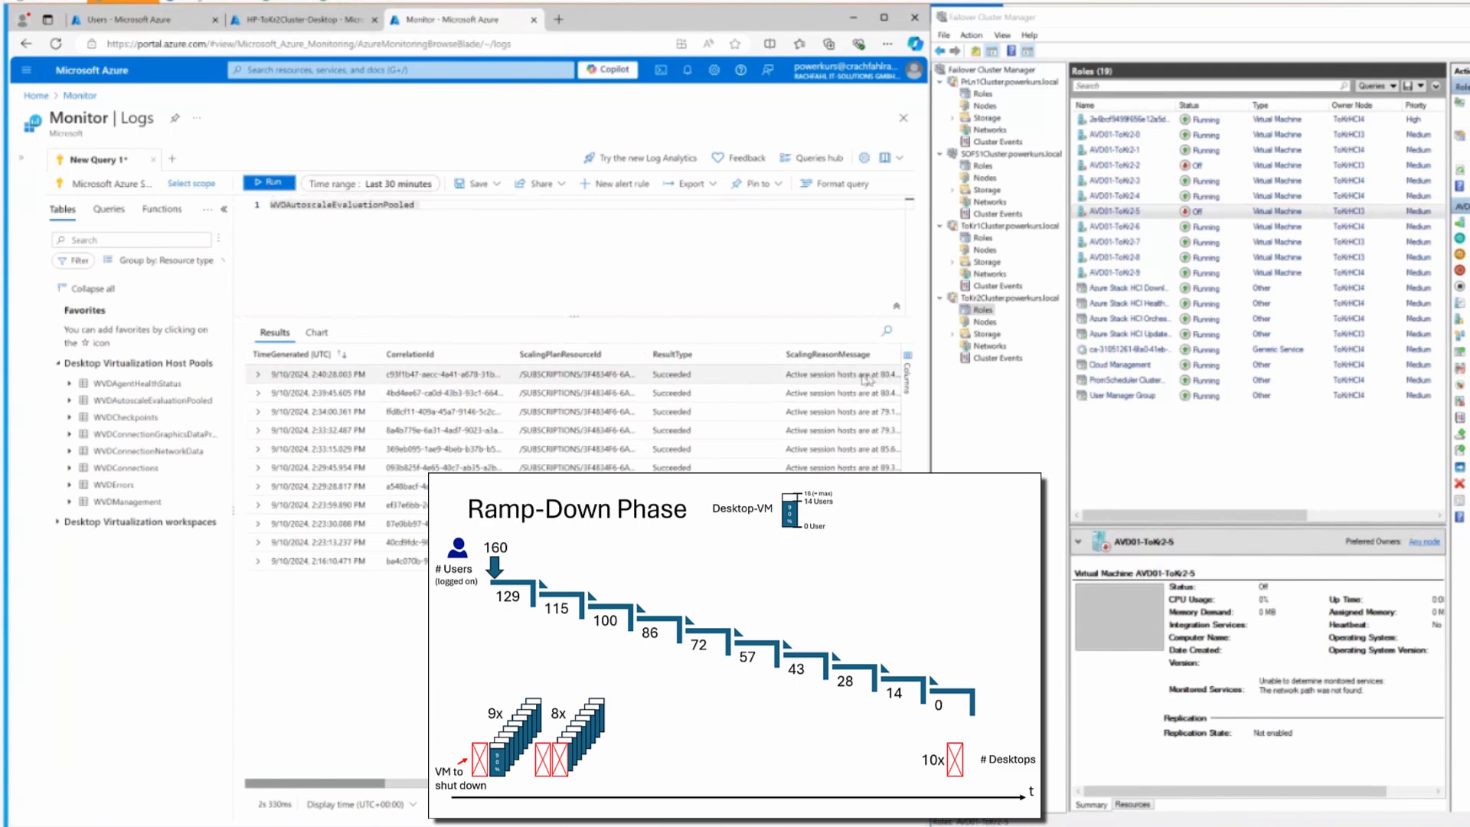
Log off the users with session IDs 22, 25, 29 and 31 from session host AVD01-ToKr2-6 in the HP-ToKr2Cluster-Desktop host pool
{"action": "left_click", "coordinate": [284, 20]}
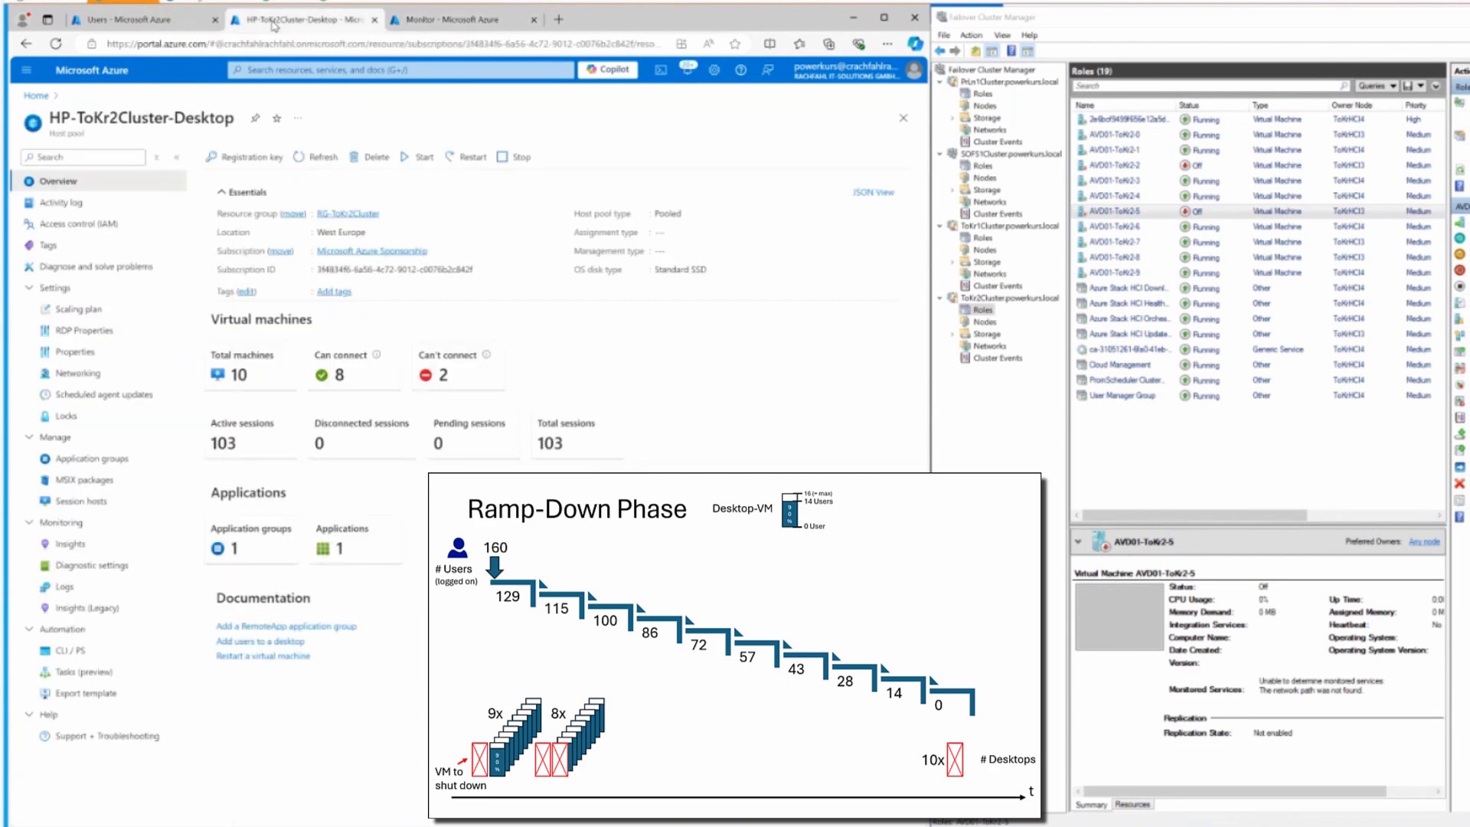
{"action": "left_click", "coordinate": [239, 367]}
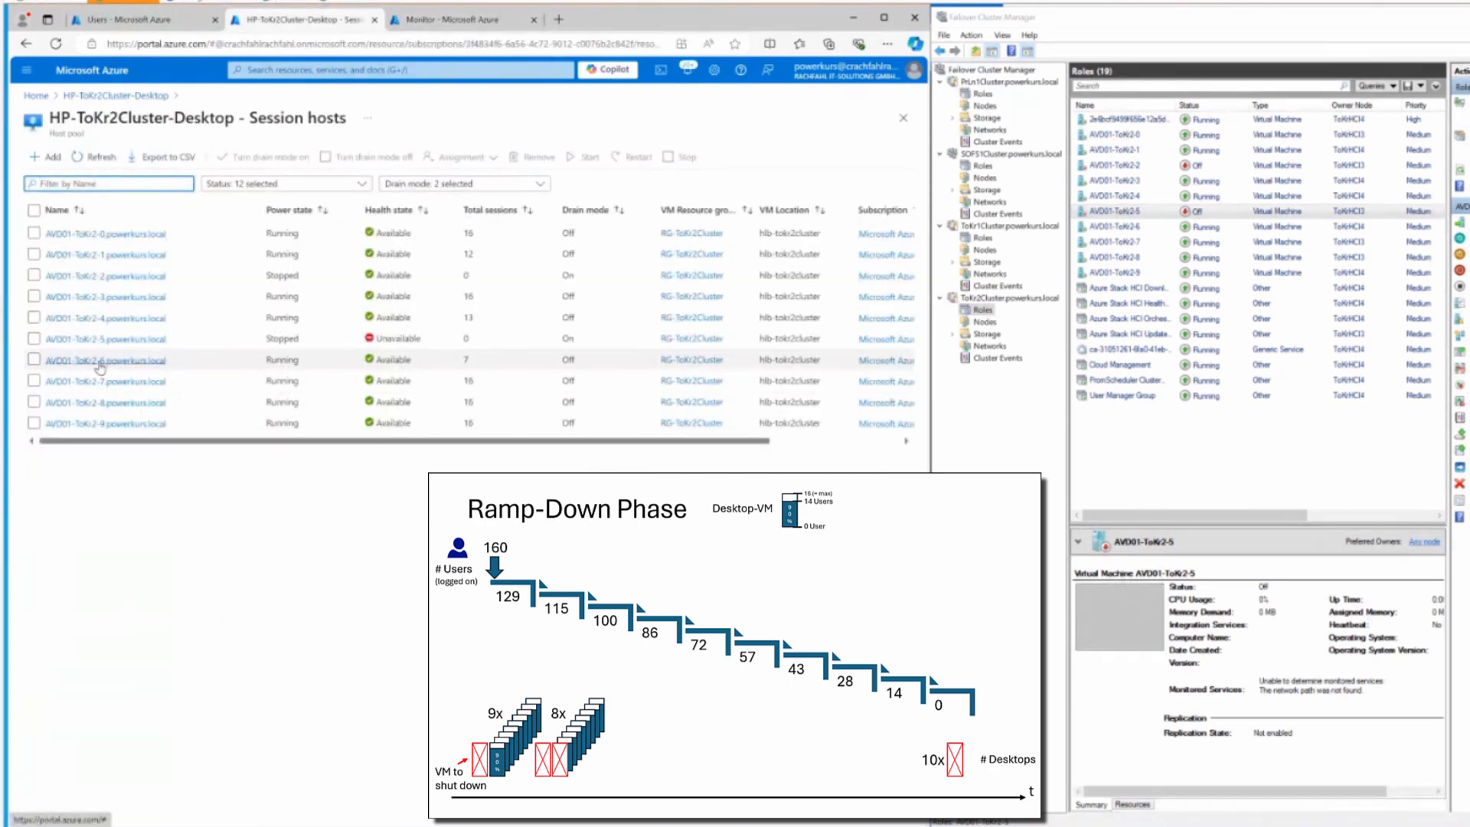
{"action": "left_click", "coordinate": [100, 360]}
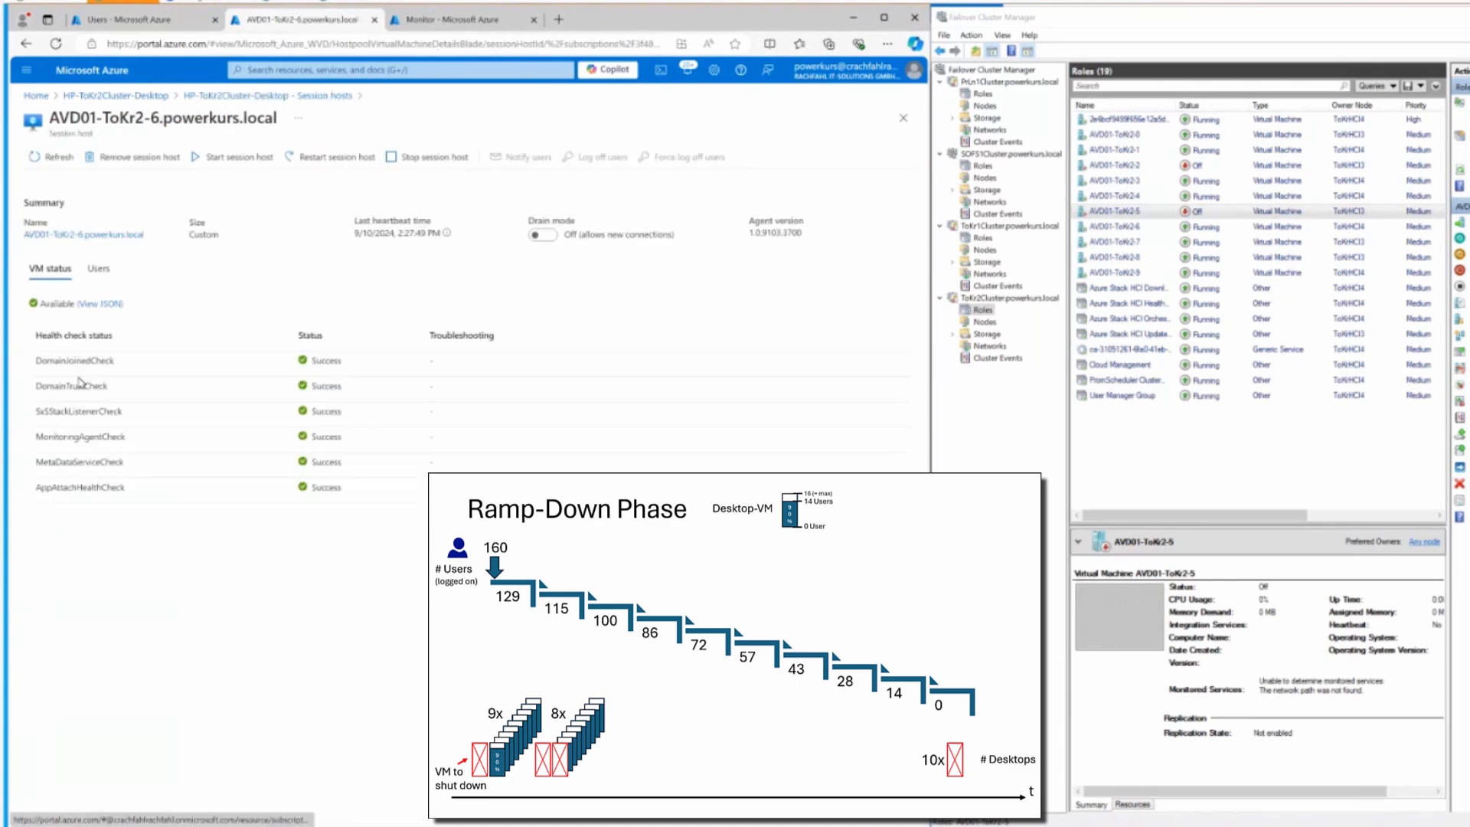
{"action": "left_click", "coordinate": [98, 268]}
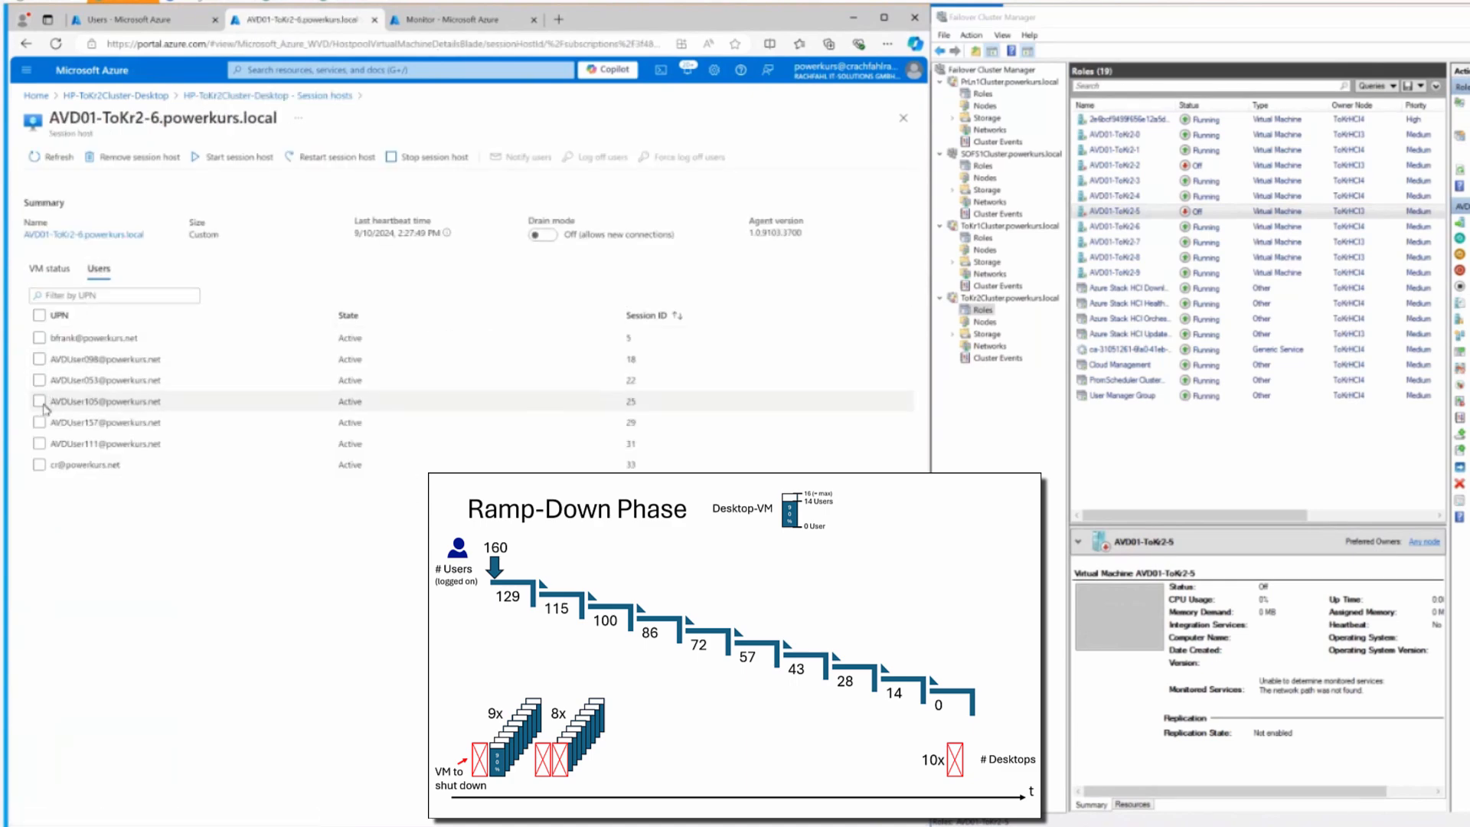
{"action": "left_click", "coordinate": [39, 401]}
{"action": "left_click", "coordinate": [40, 422]}
{"action": "left_click", "coordinate": [39, 443]}
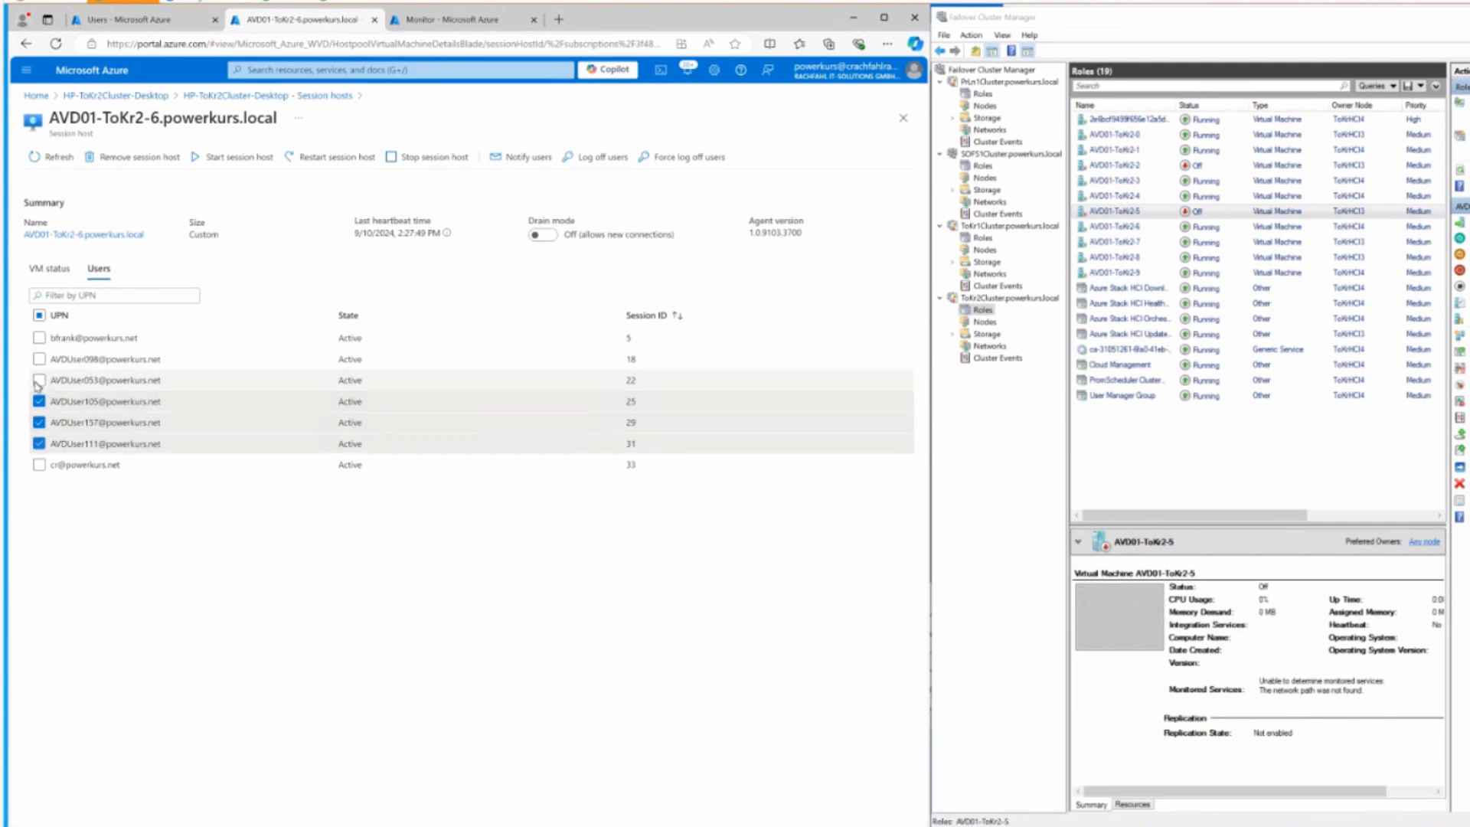
{"action": "left_click", "coordinate": [39, 380]}
{"action": "left_click", "coordinate": [39, 359]}
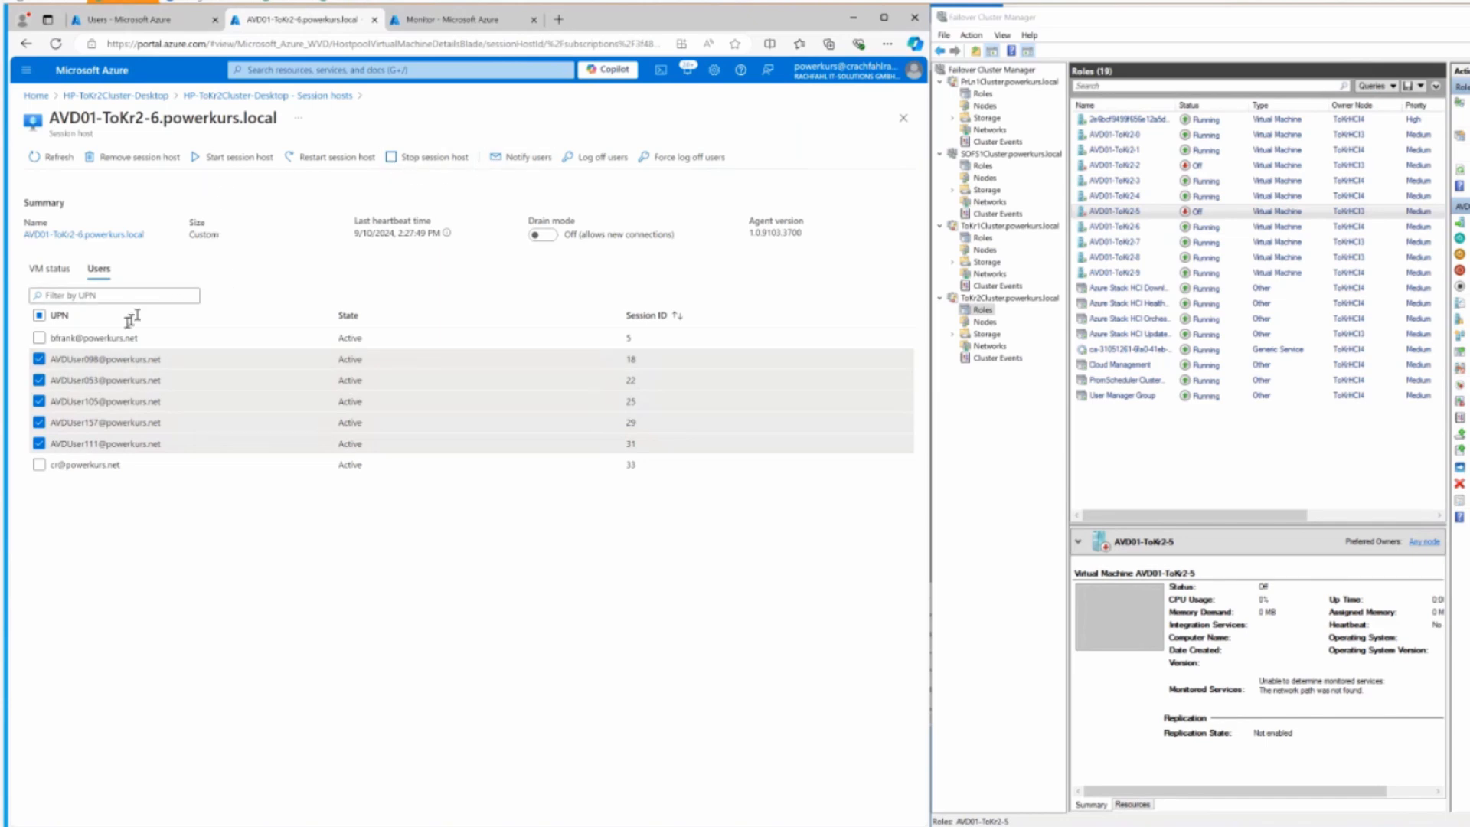
{"action": "left_click", "coordinate": [39, 359]}
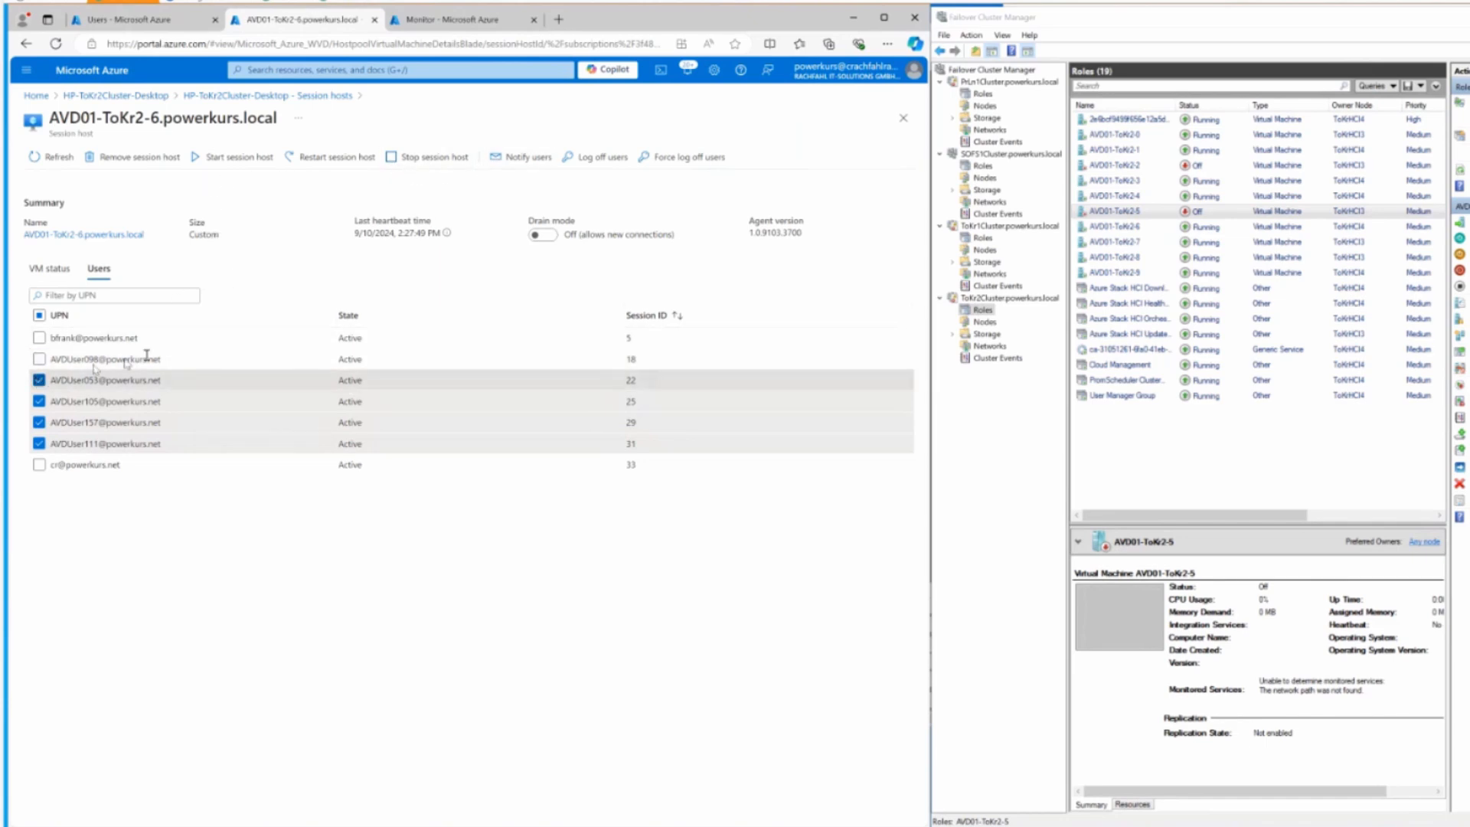
{"action": "left_click", "coordinate": [594, 157]}
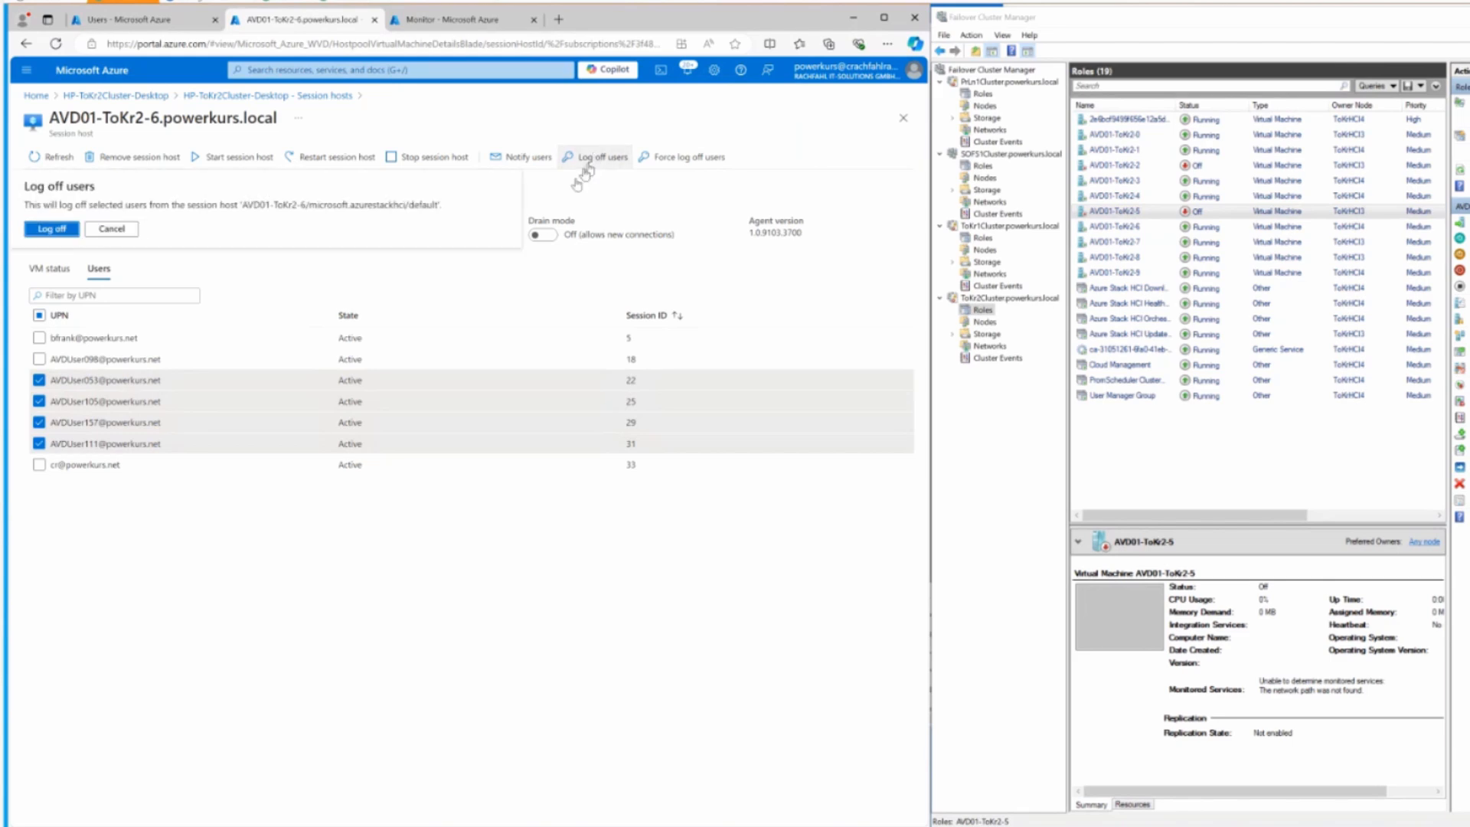
{"action": "left_click", "coordinate": [52, 230]}
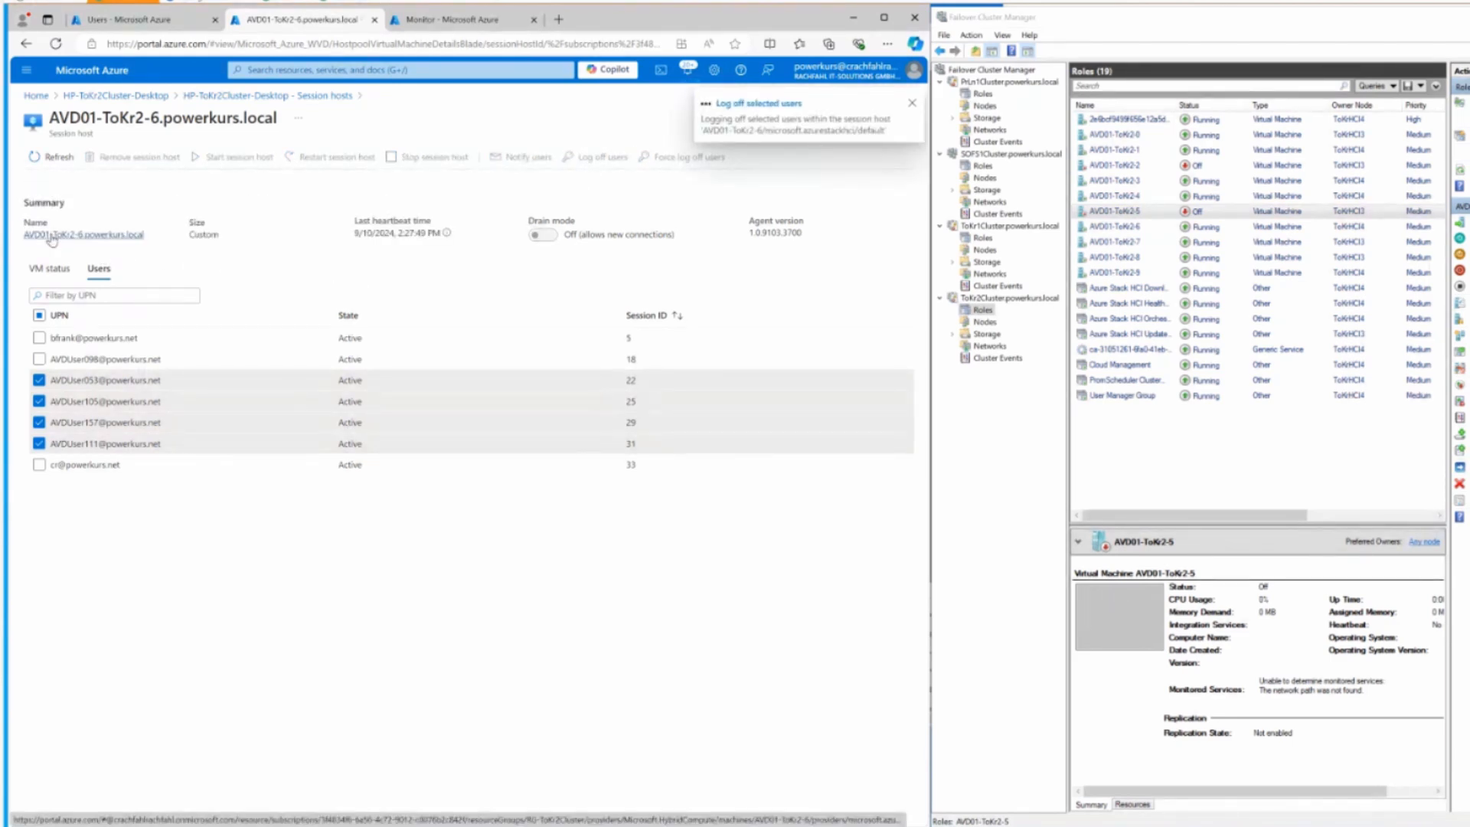
Return to the HP-ToKr2Cluster-Desktop overview and refresh it repeatedly to check the active and total session counts
{"action": "left_click", "coordinate": [145, 95]}
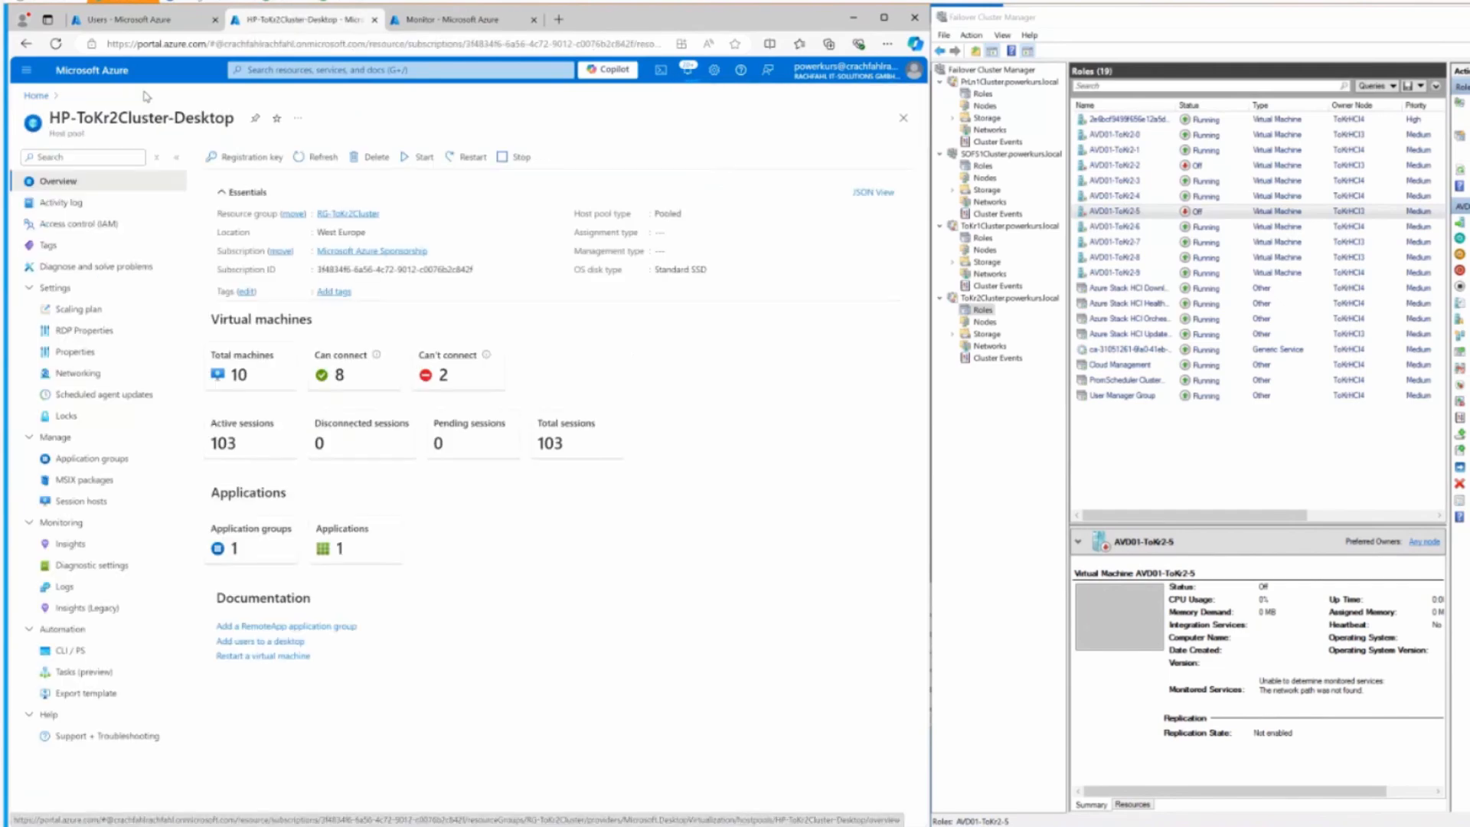
{"action": "left_click", "coordinate": [318, 159]}
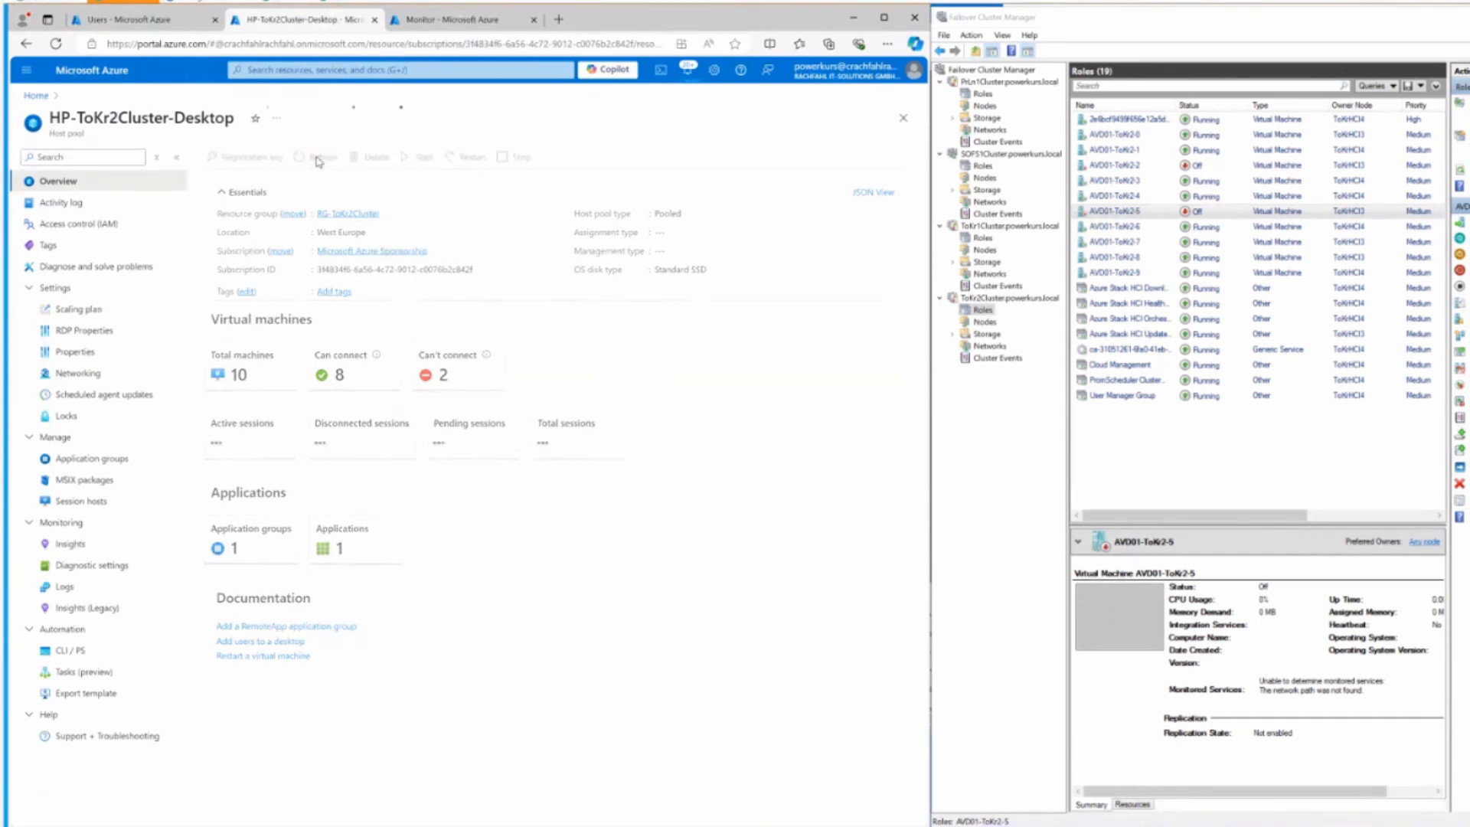
{"action": "left_click", "coordinate": [316, 159]}
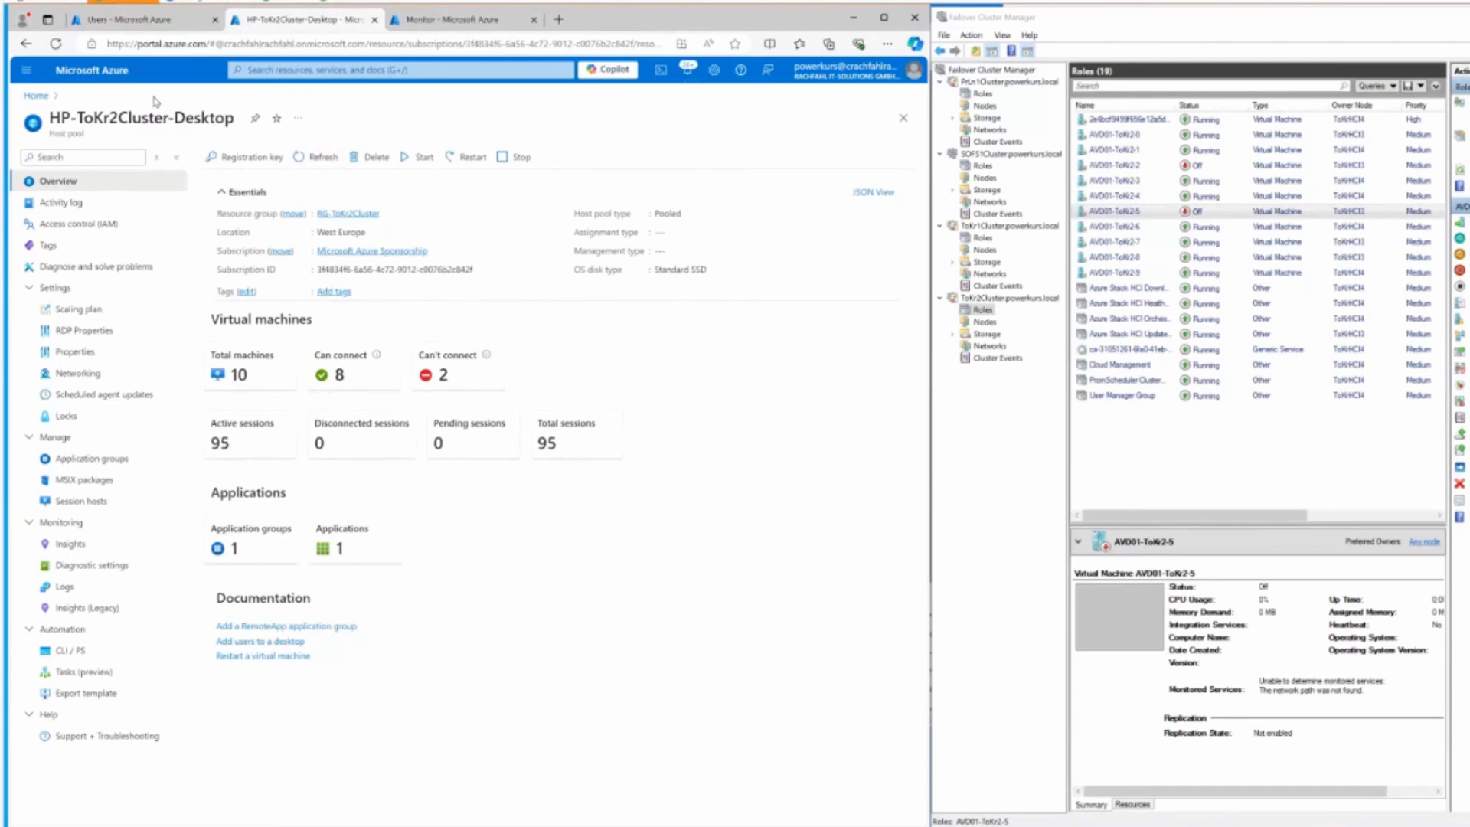
{"action": "left_click", "coordinate": [311, 157]}
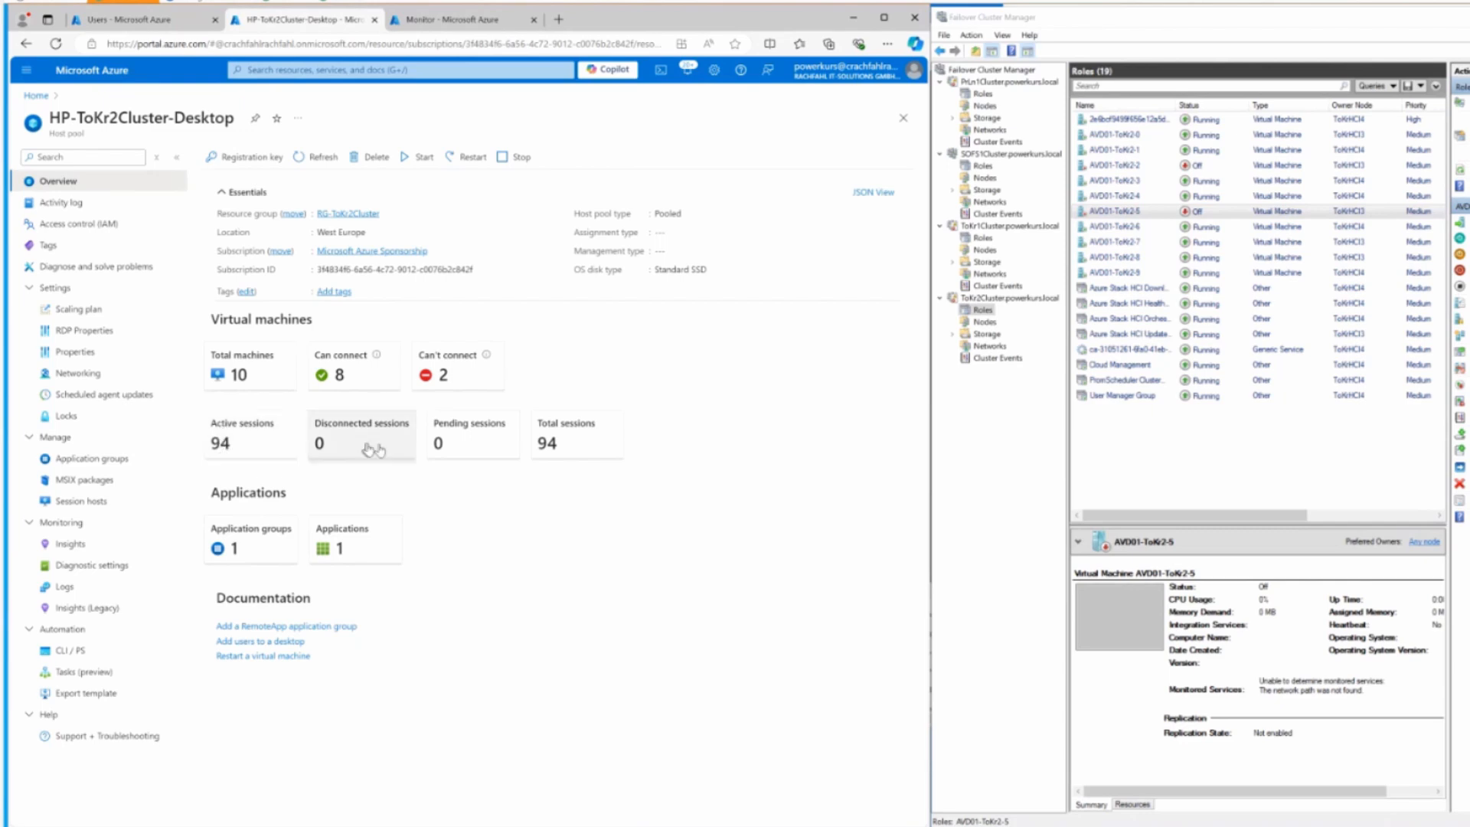
List all session hosts of the host pool and refresh the list to check the drain mode and power state of AVD01-ToKr2-6
{"action": "left_click", "coordinate": [238, 372]}
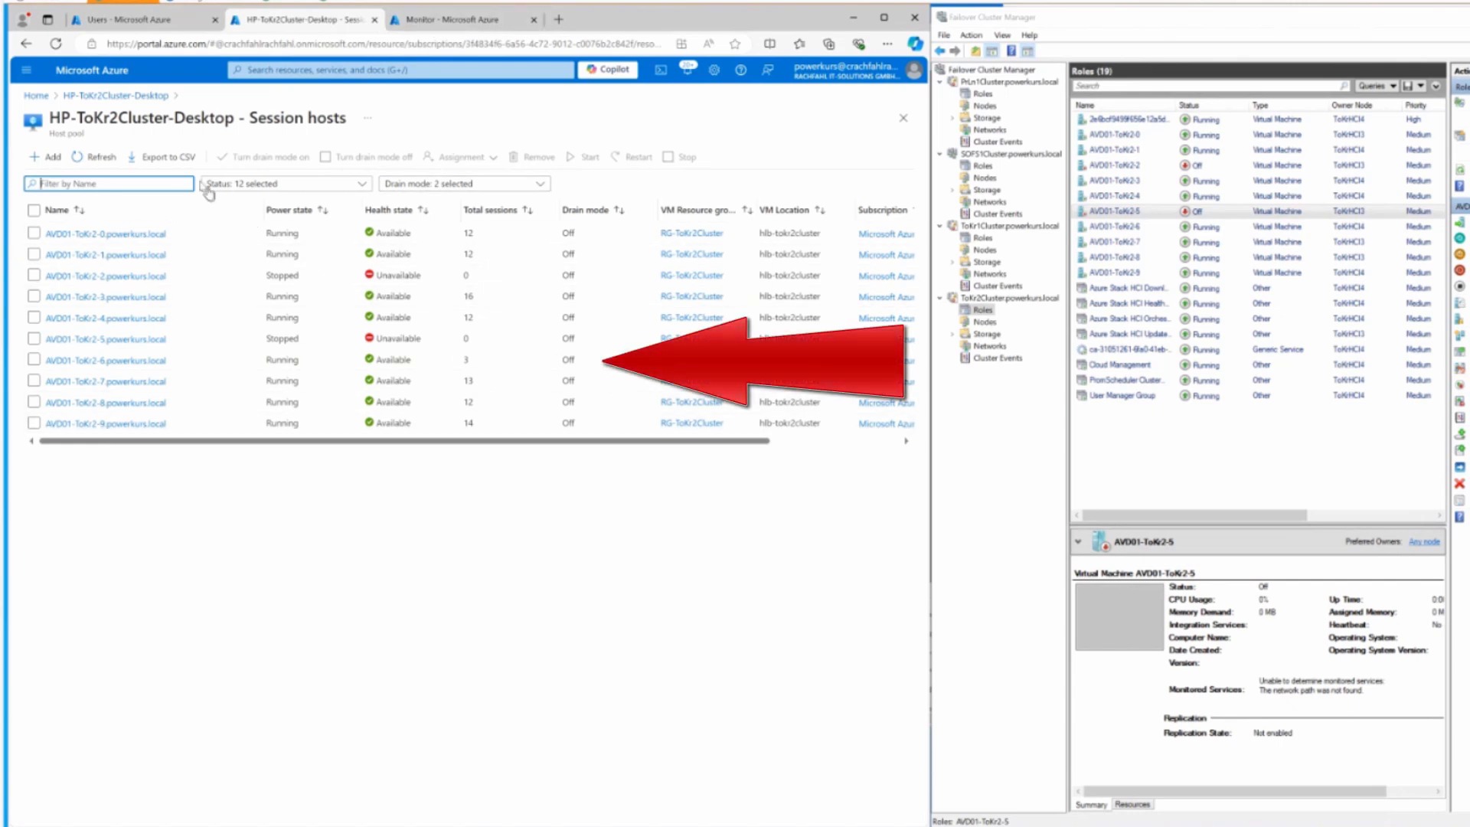
{"action": "left_click", "coordinate": [111, 159]}
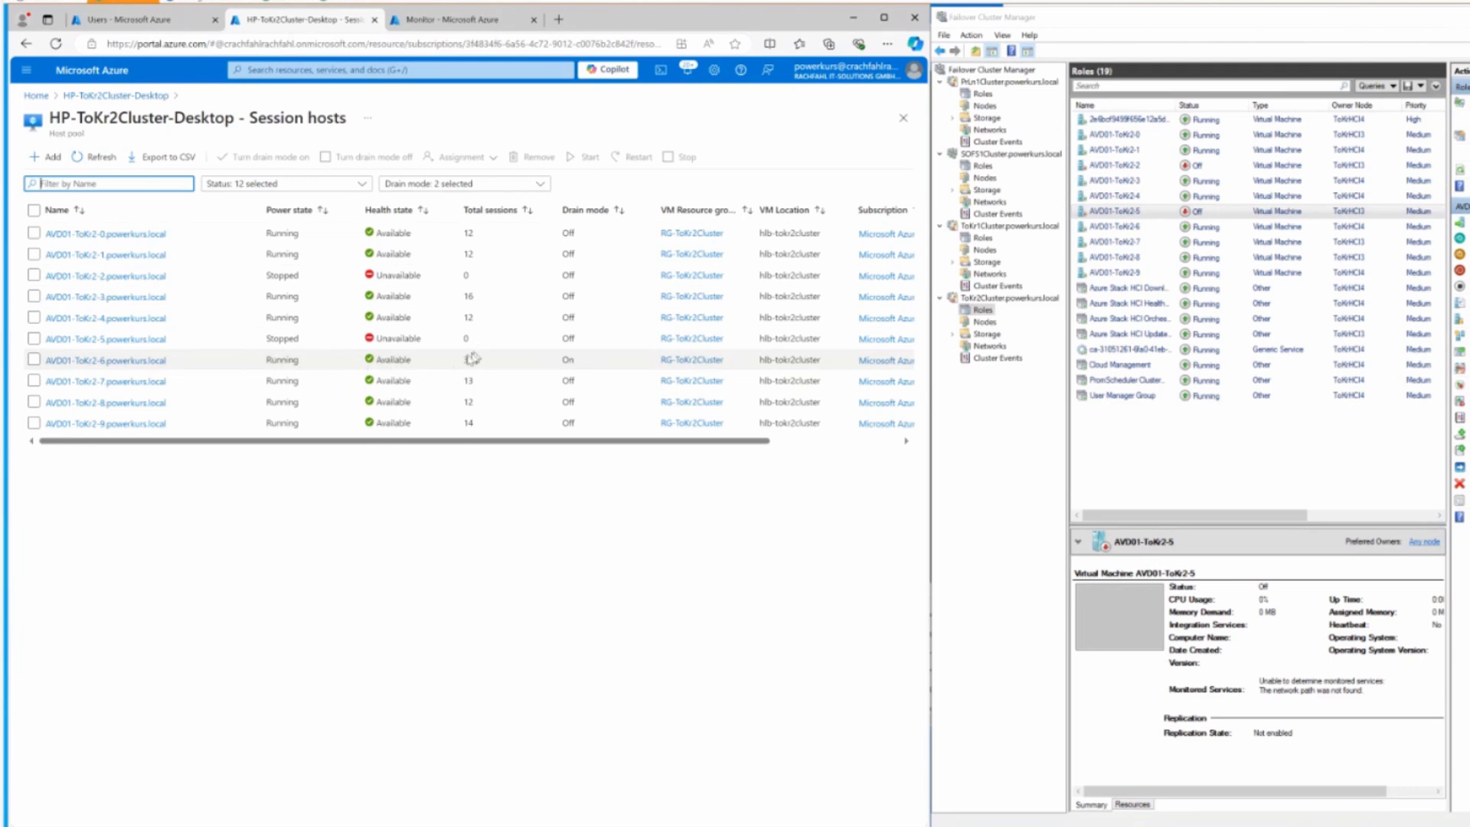
{"action": "left_click", "coordinate": [91, 159]}
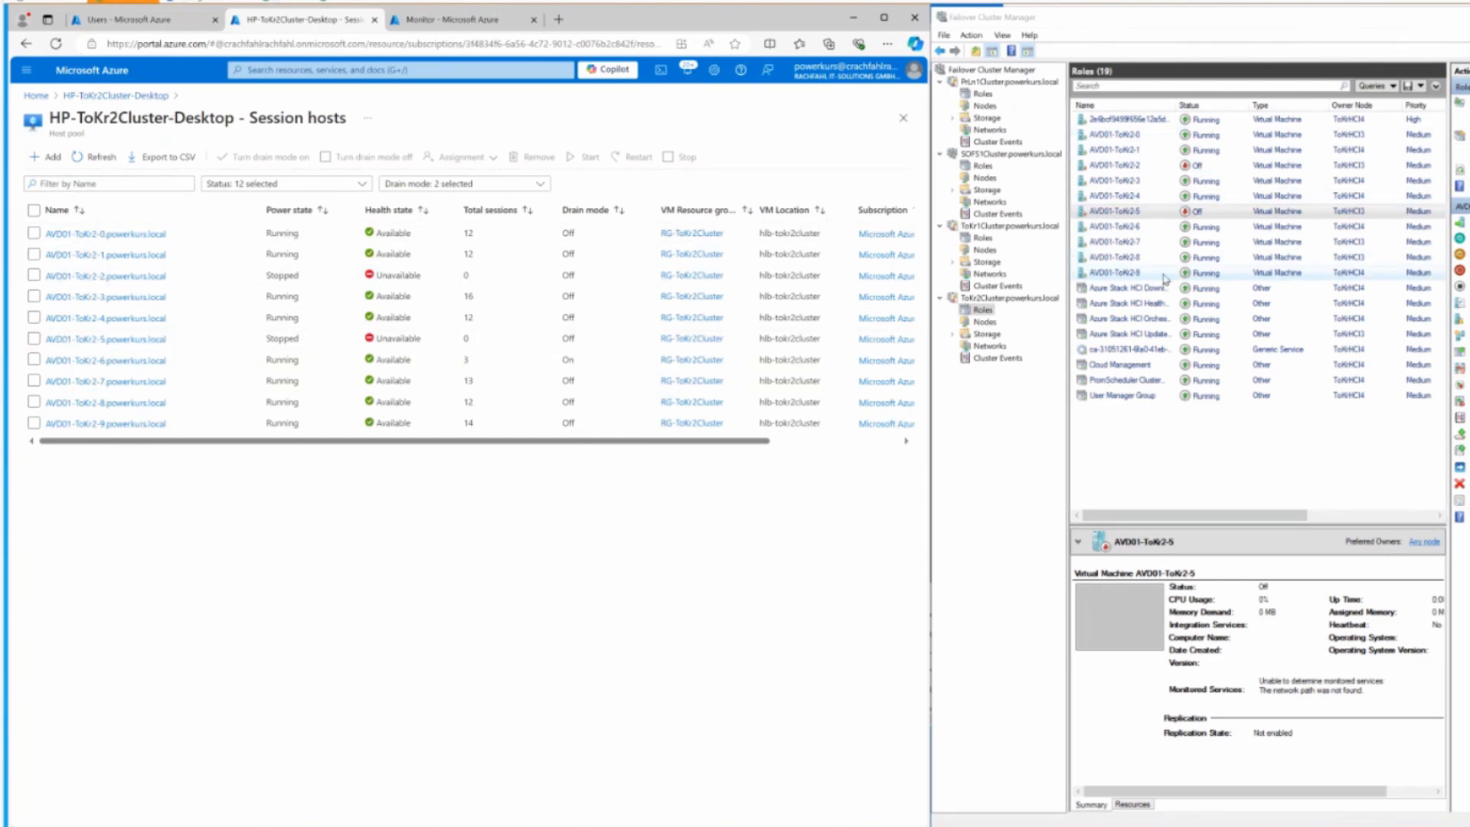
Switch to Failover Cluster Manager, open the console of virtual machine AVD01-ToKr2-6 to watch its power state, and close the console
{"action": "left_click", "coordinate": [1122, 228]}
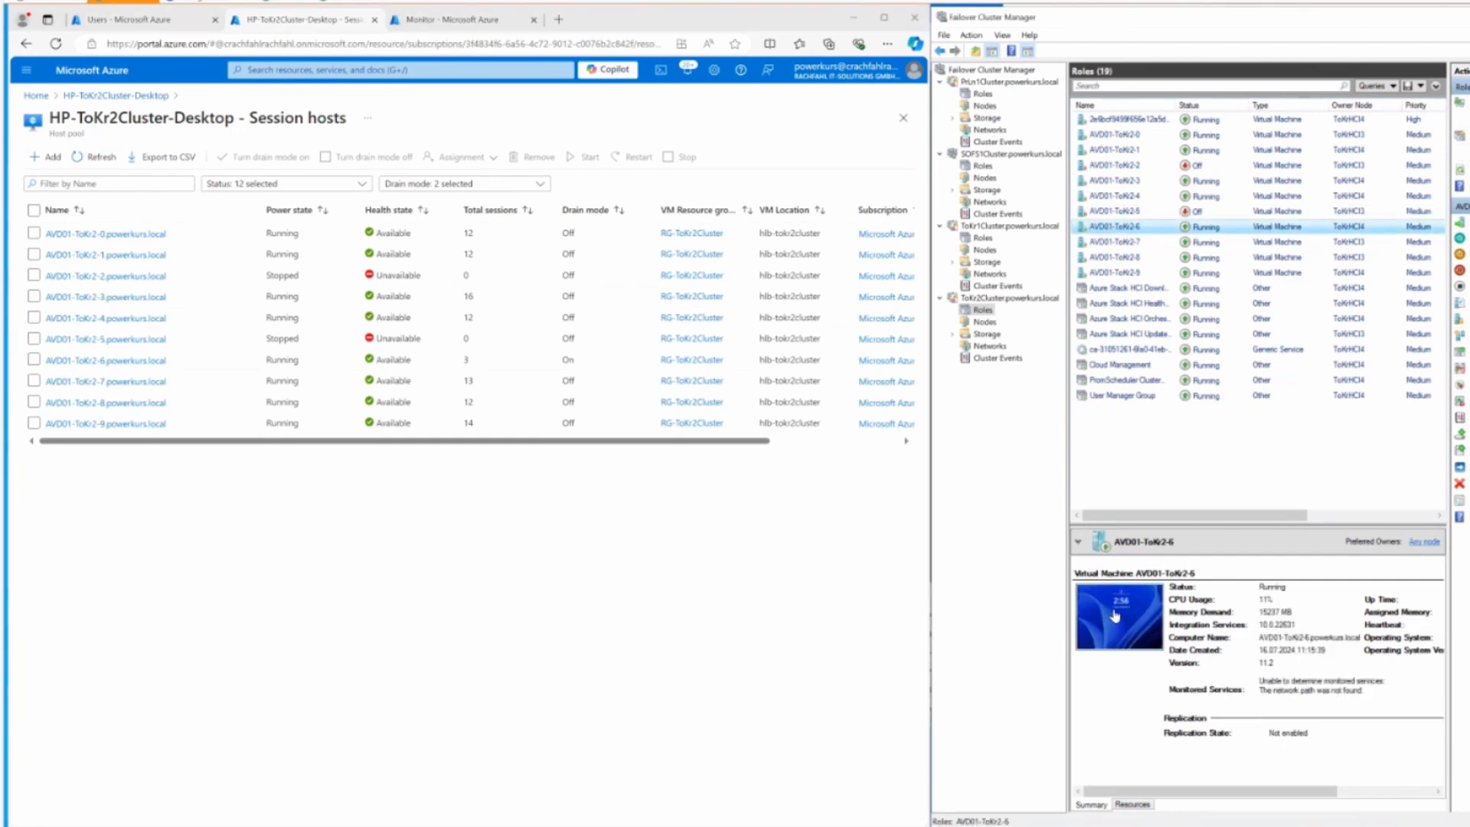
{"action": "double_click", "coordinate": [1116, 617]}
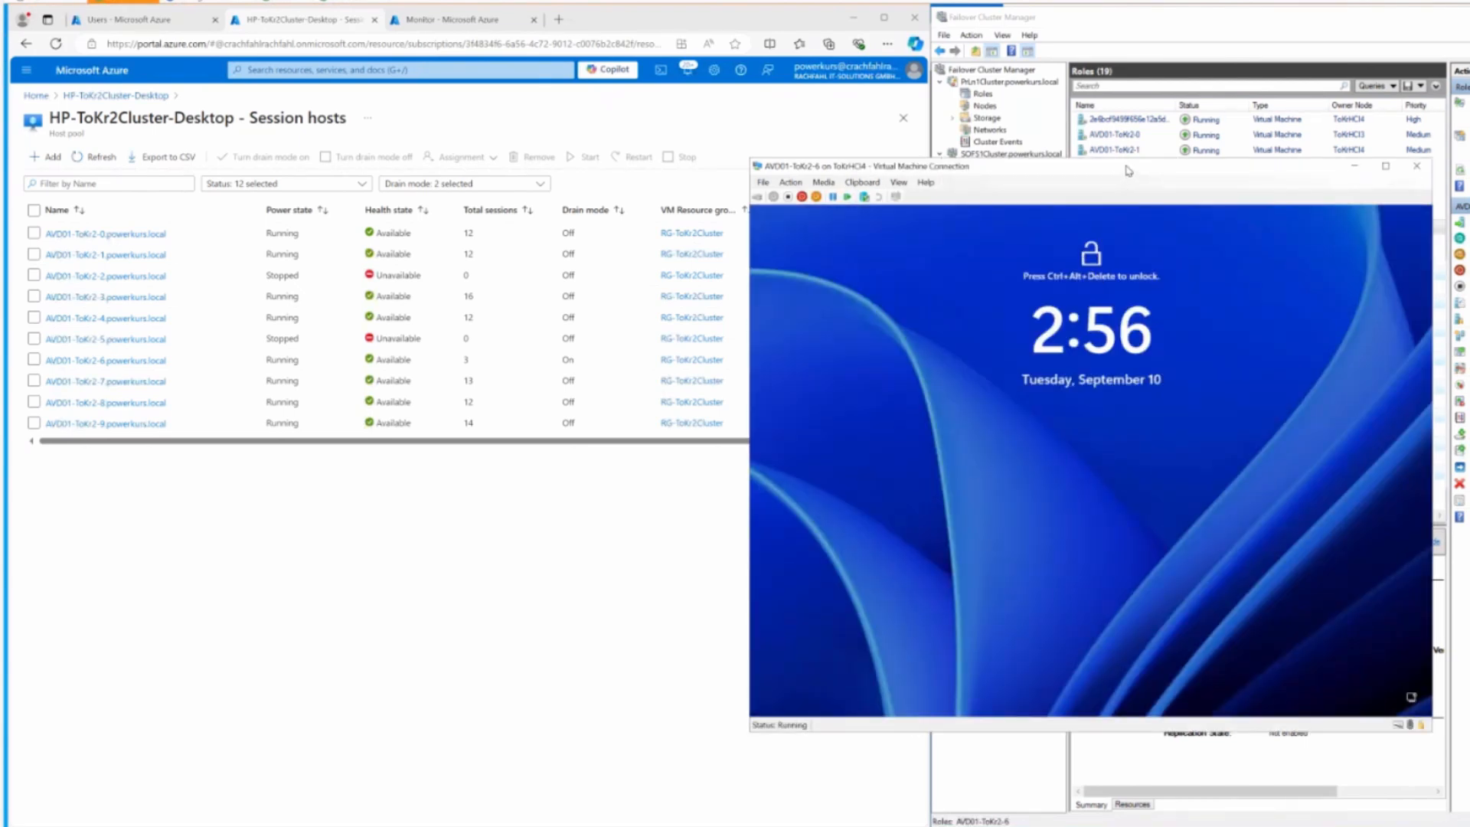
{"action": "left_click_drag", "start_coordinate": [1125, 167], "coordinate": [1359, 303]}
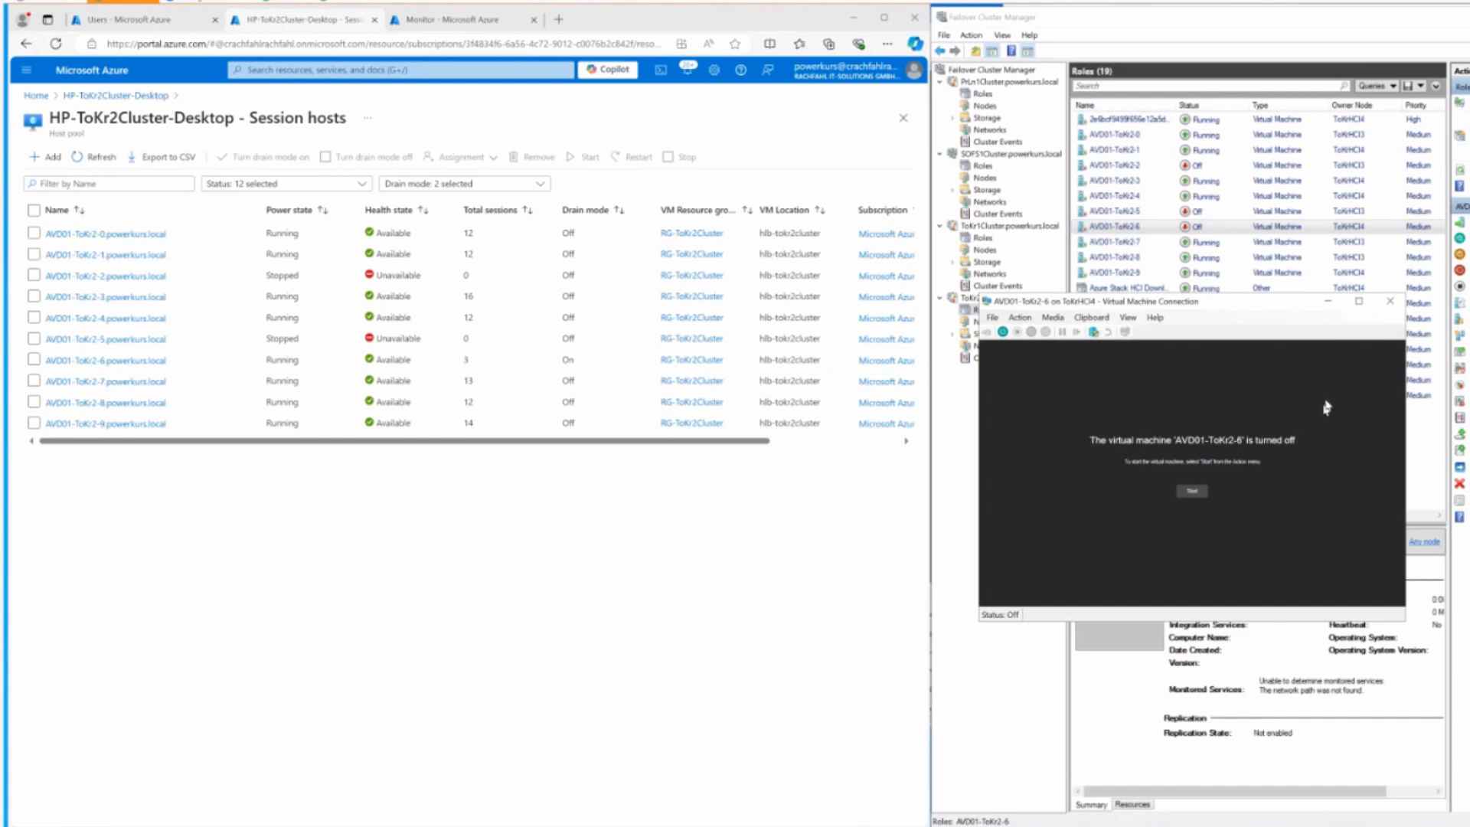
{"action": "left_click", "coordinate": [1390, 301]}
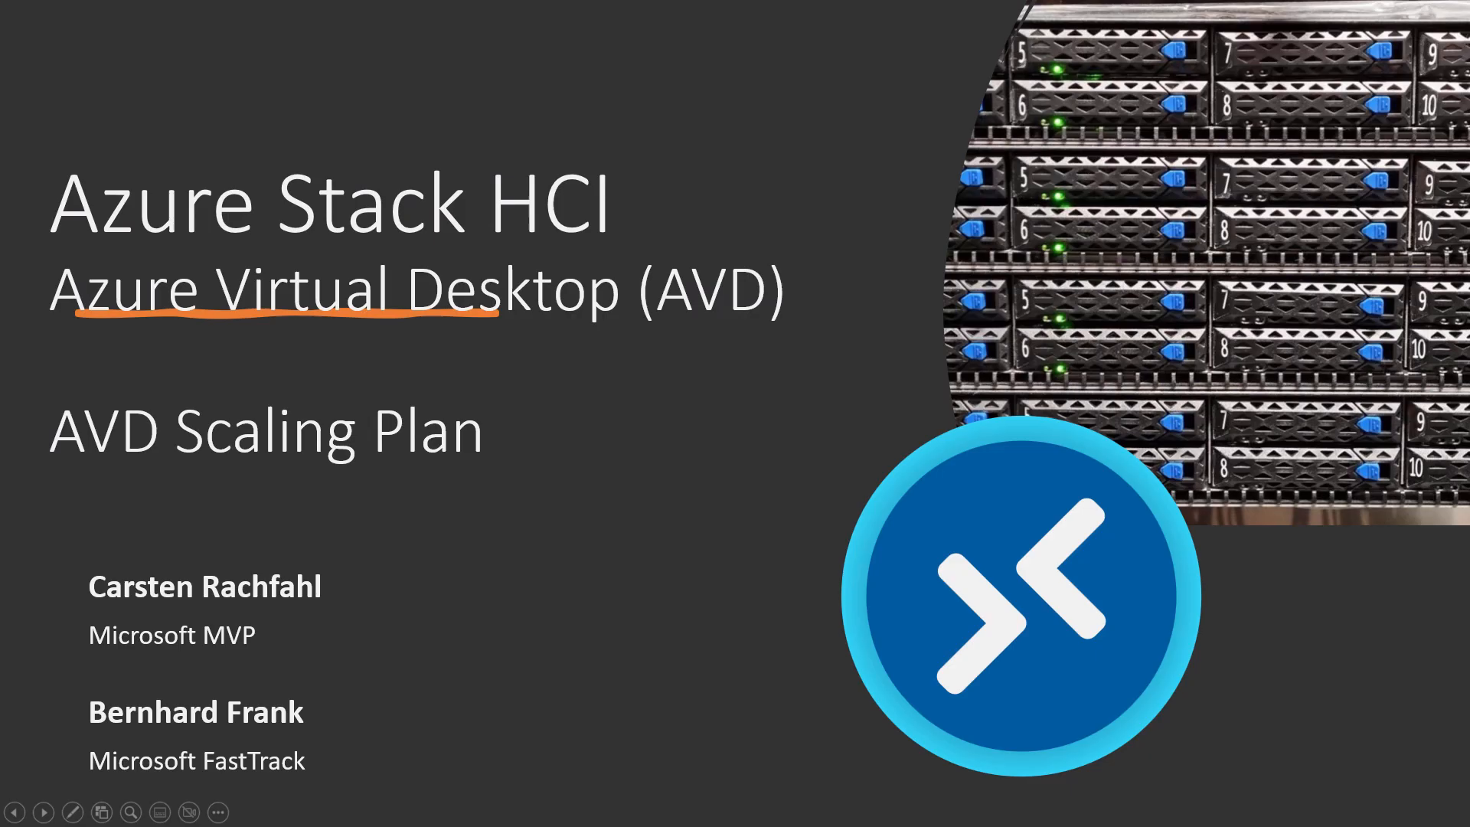